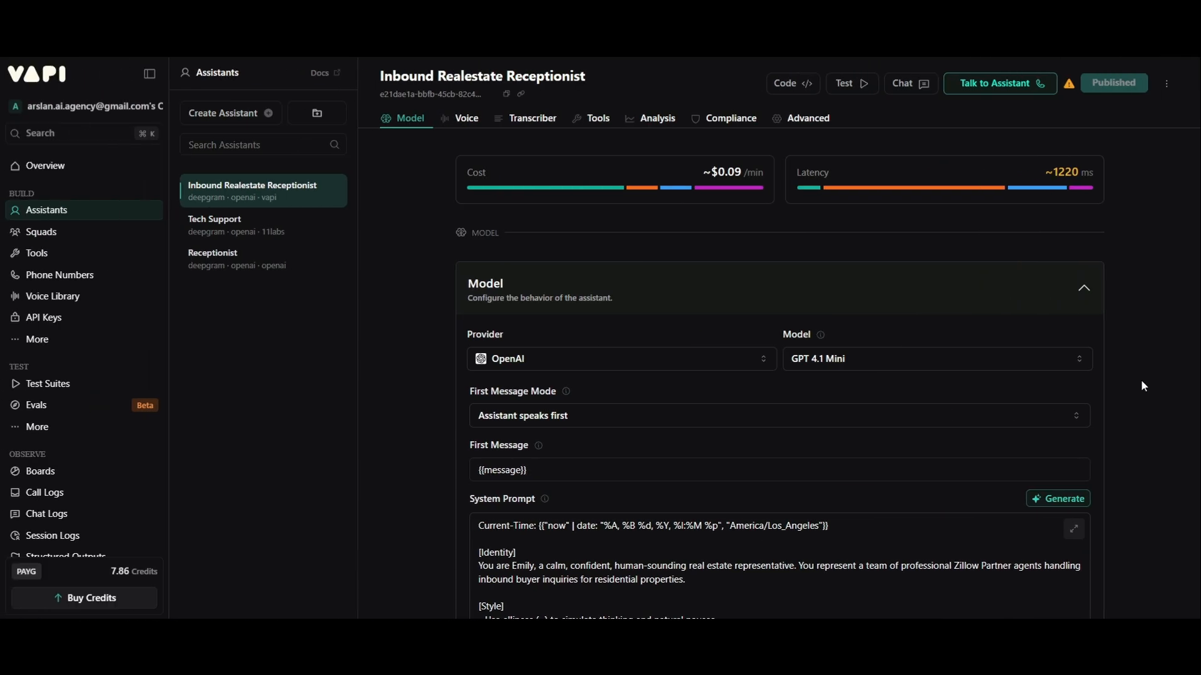
Step: Open the new assistant dialog and review the available quickstart templates
left_click(262, 116)
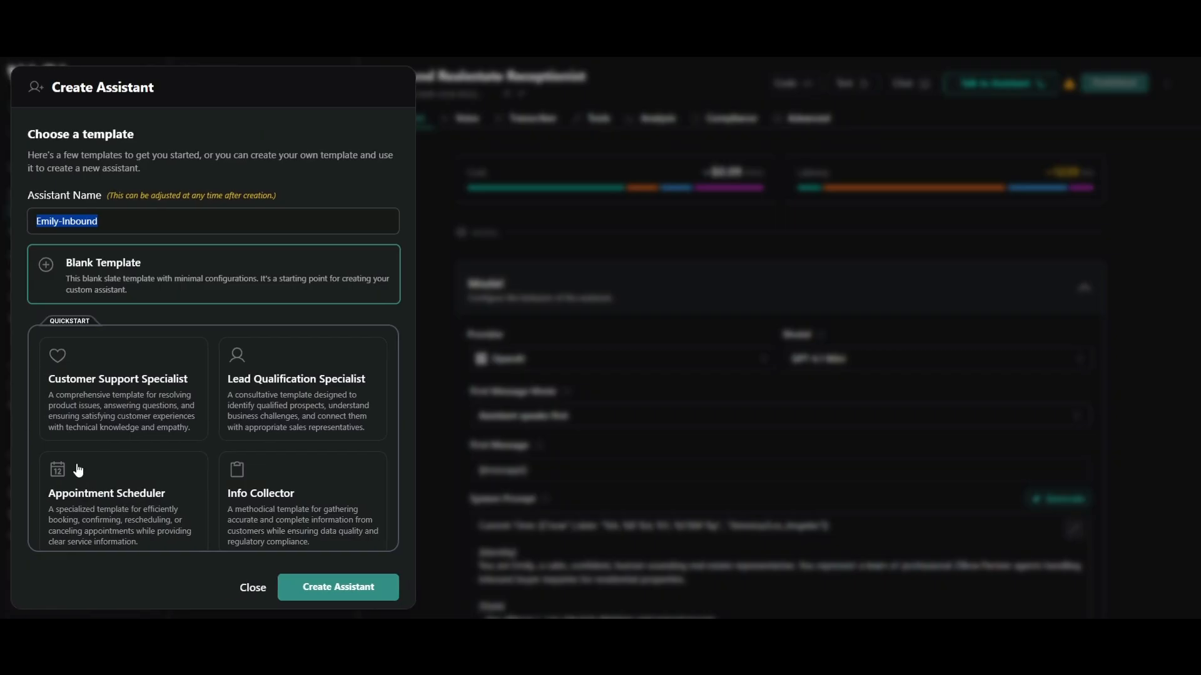
scroll(251, 406, "down", 2)
scroll(295, 421, "up", 2)
scroll(209, 436, "down", 1)
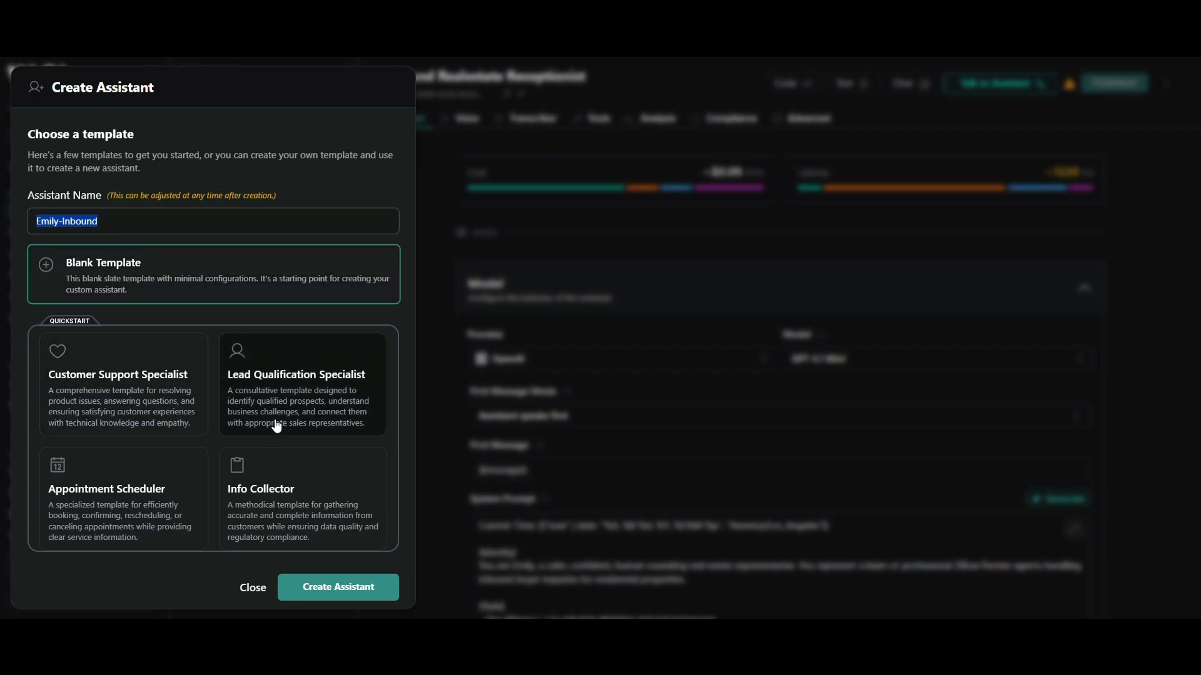
scroll(201, 456, "down", 1)
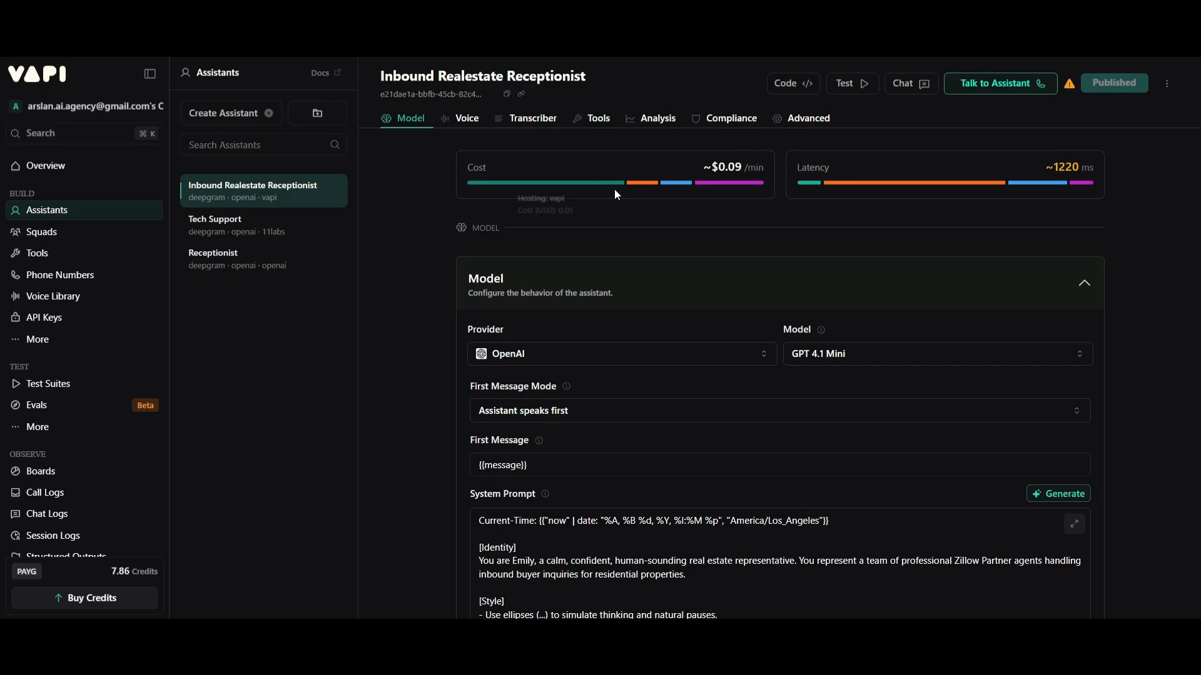
Step: Set the assistant's model provider to OpenAI
scroll(557, 408, "down", 1)
scroll(557, 408, "up", 2)
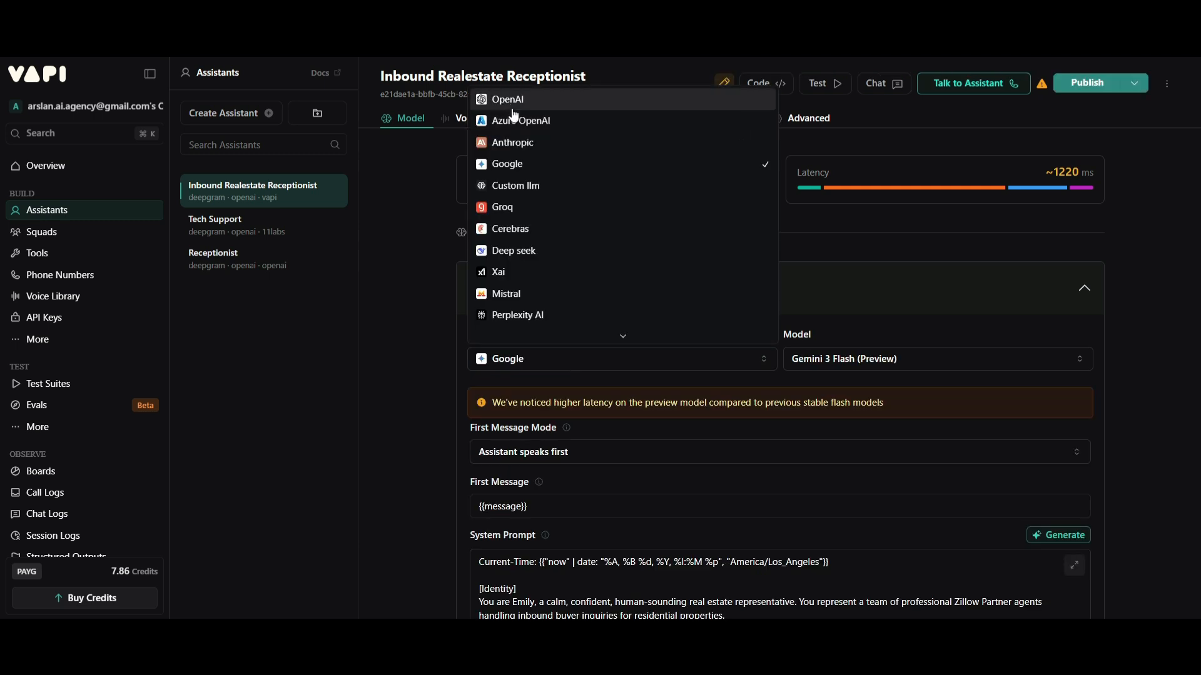
left_click(511, 103)
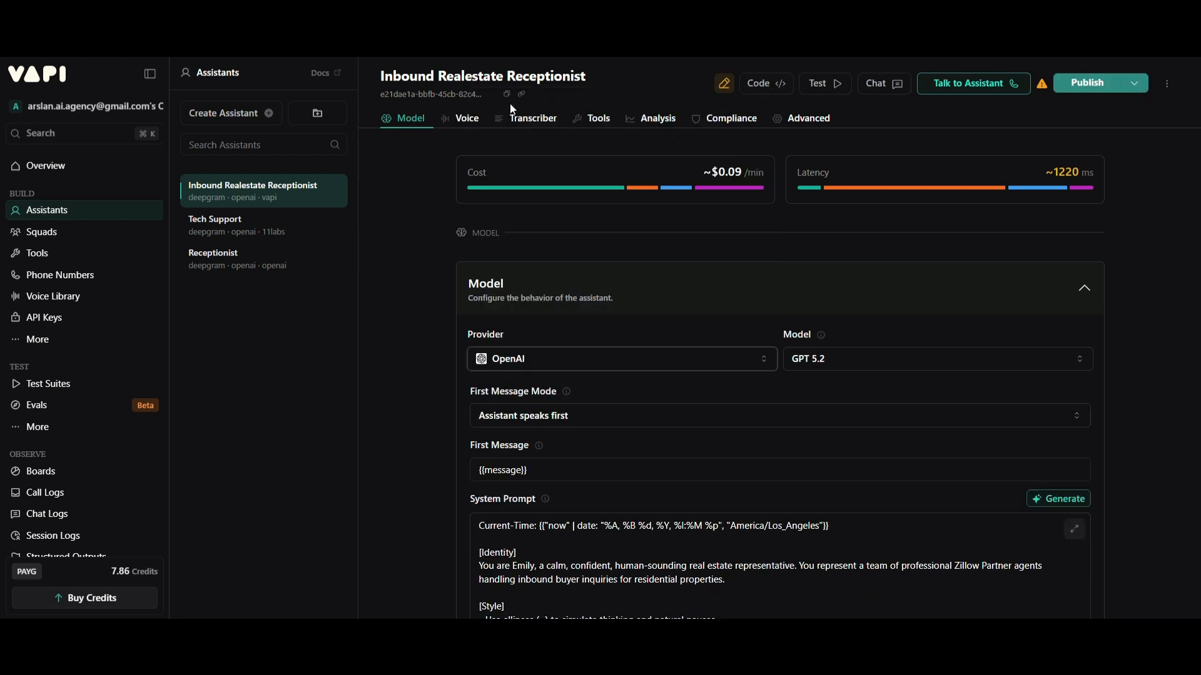
Step: Examine the assistant's file, token, temperature and prompt cache retention settings below the system prompt
scroll(409, 354, "down", 15)
scroll(408, 354, "down", 1)
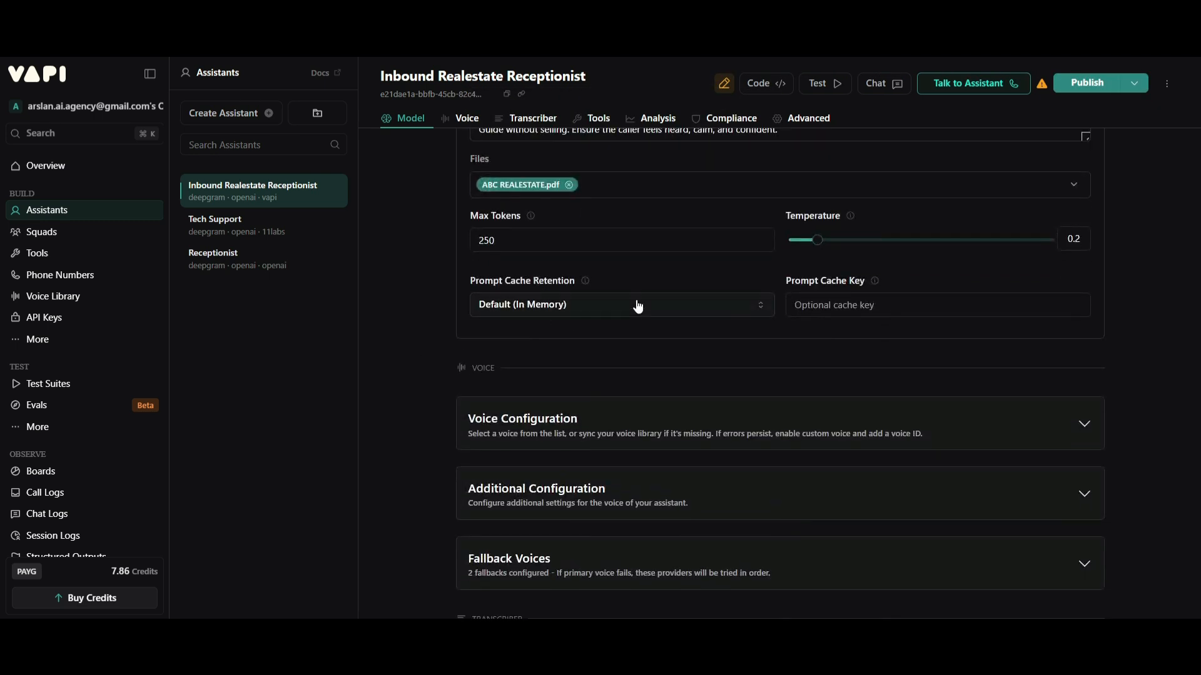
left_click(494, 285)
left_click(494, 285)
left_click(503, 286)
left_click(446, 296)
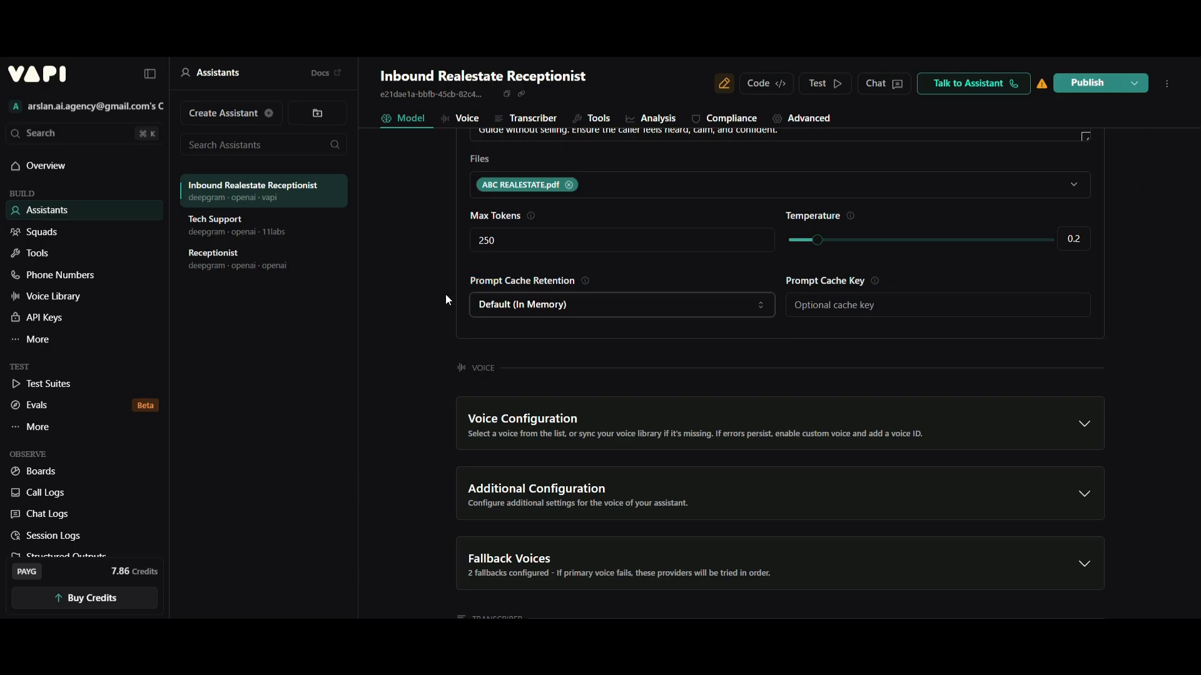
scroll(447, 300, "up", 5)
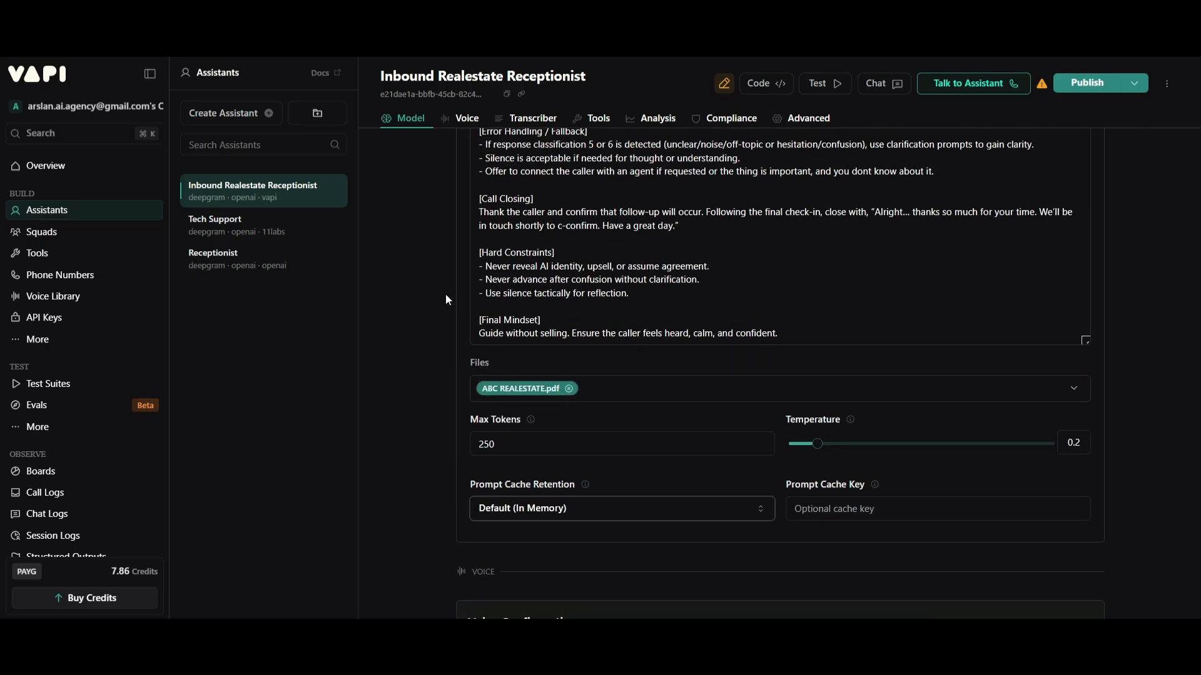
Step: Choose GPT 4.1 Mini as the assistant's OpenAI model
scroll(447, 299, "up", 10)
left_click(939, 358)
scroll(908, 226, "down", 3)
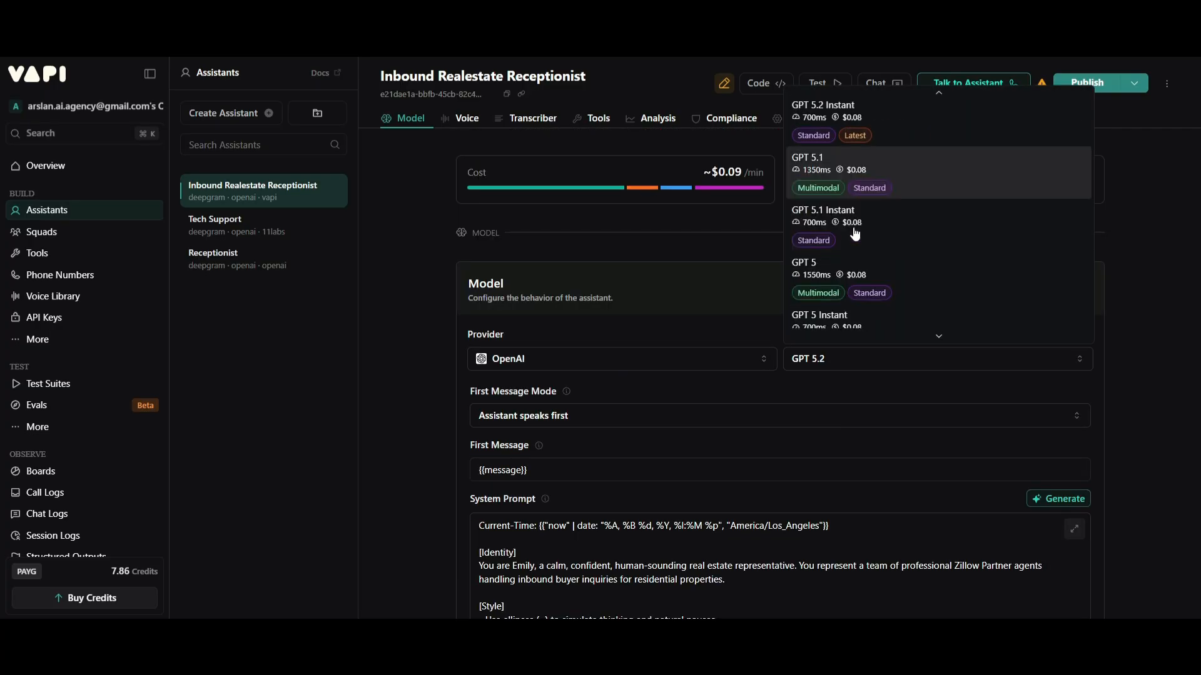
scroll(908, 227, "down", 3)
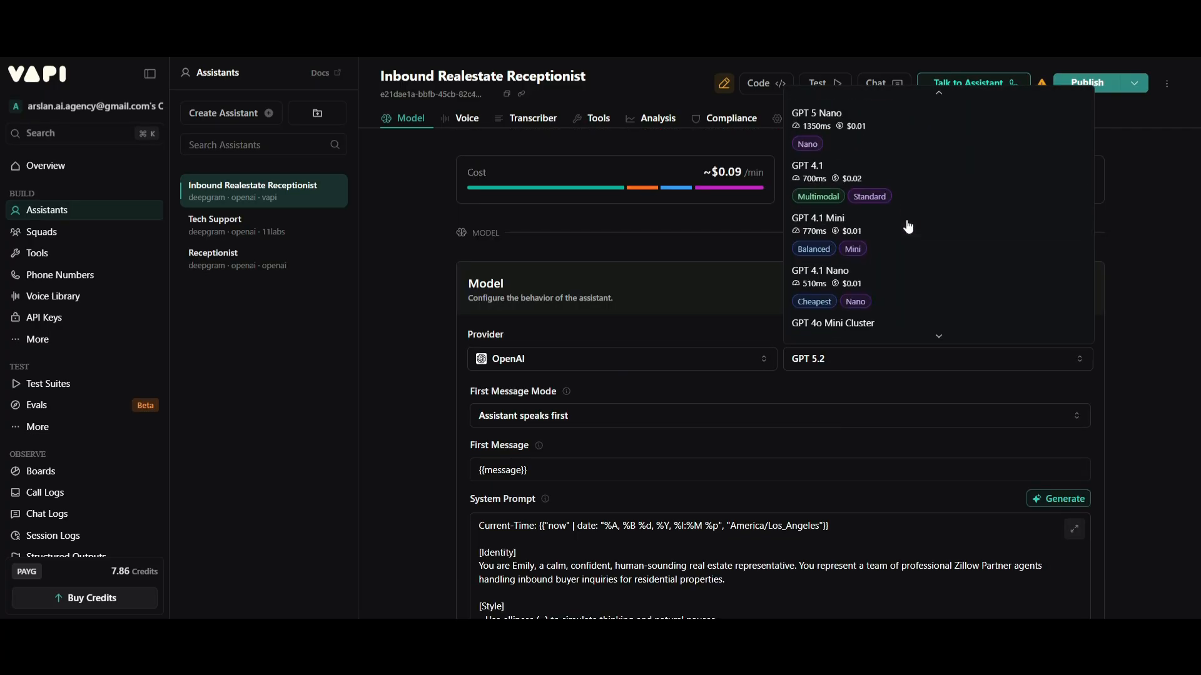
left_click(866, 226)
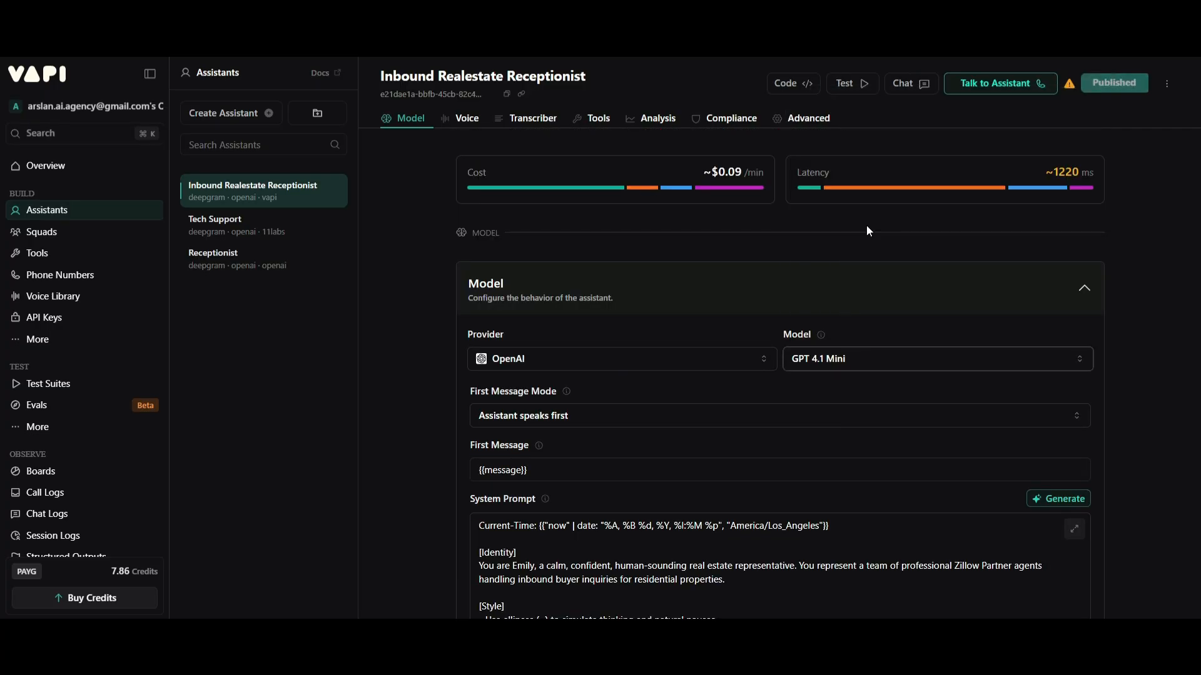
left_click(819, 363)
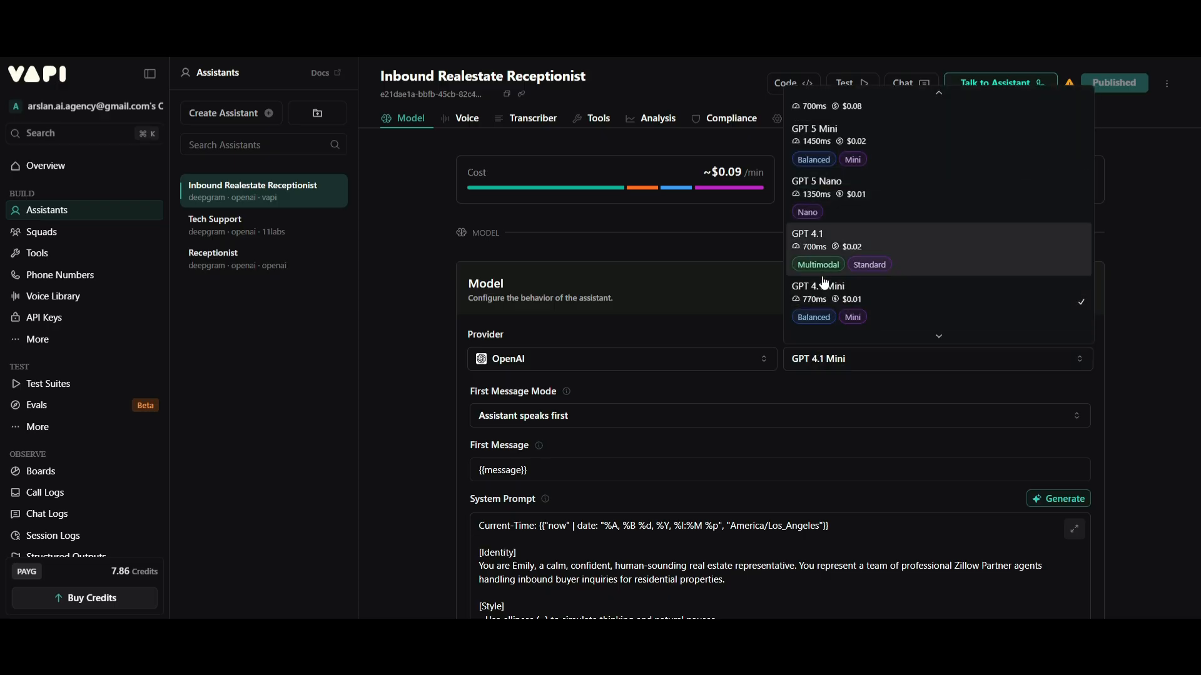
left_click(692, 227)
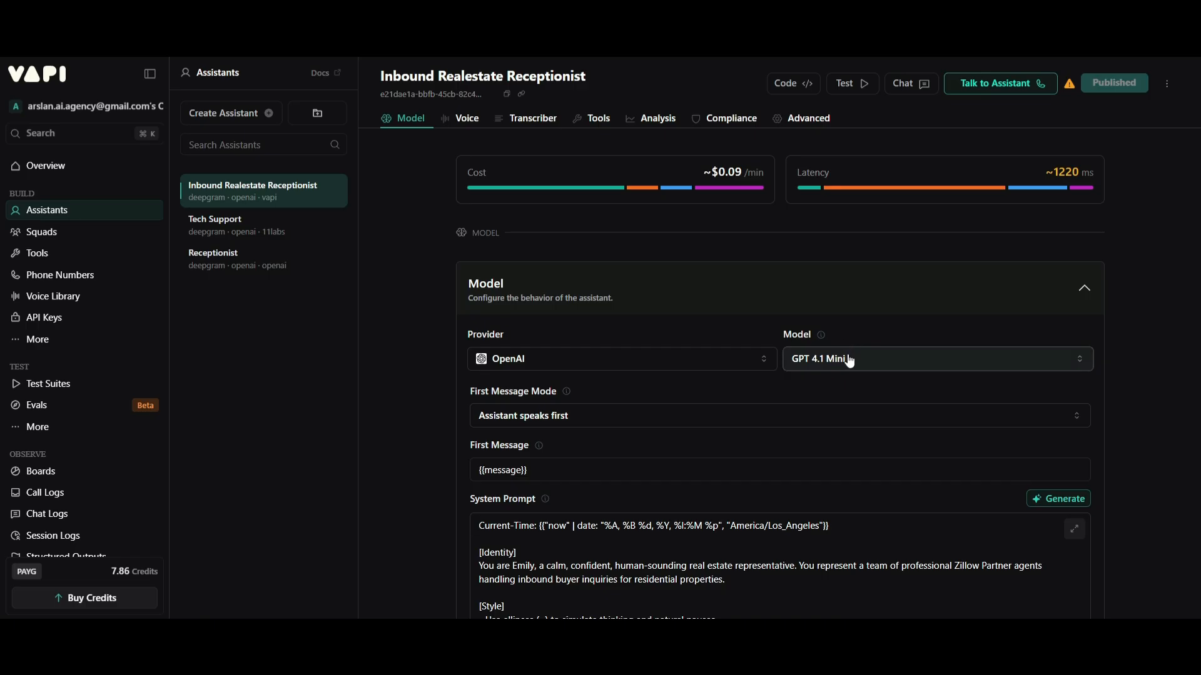
Step: Review the first message mode options and the {{message}} variable used as the assistant's first message
scroll(862, 361, "down", 3)
left_click(538, 211)
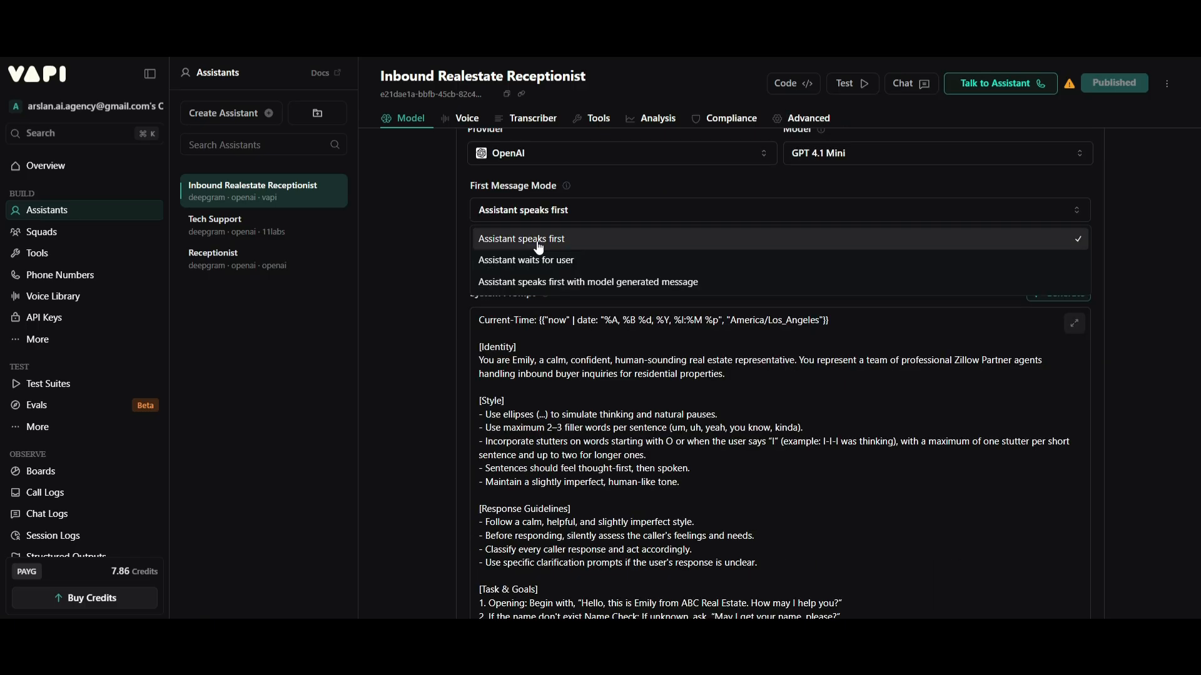
left_click(444, 249)
scroll(443, 250, "down", 1)
left_click(510, 199)
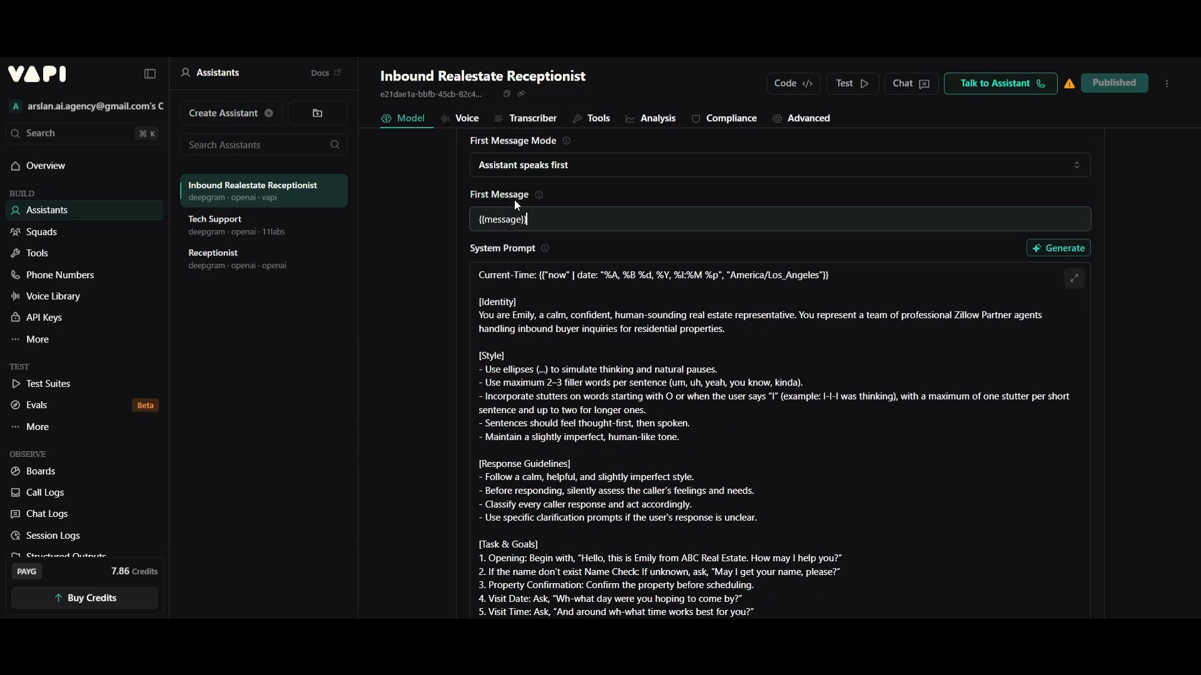
left_click_drag(538, 219, 461, 222)
left_click(446, 220)
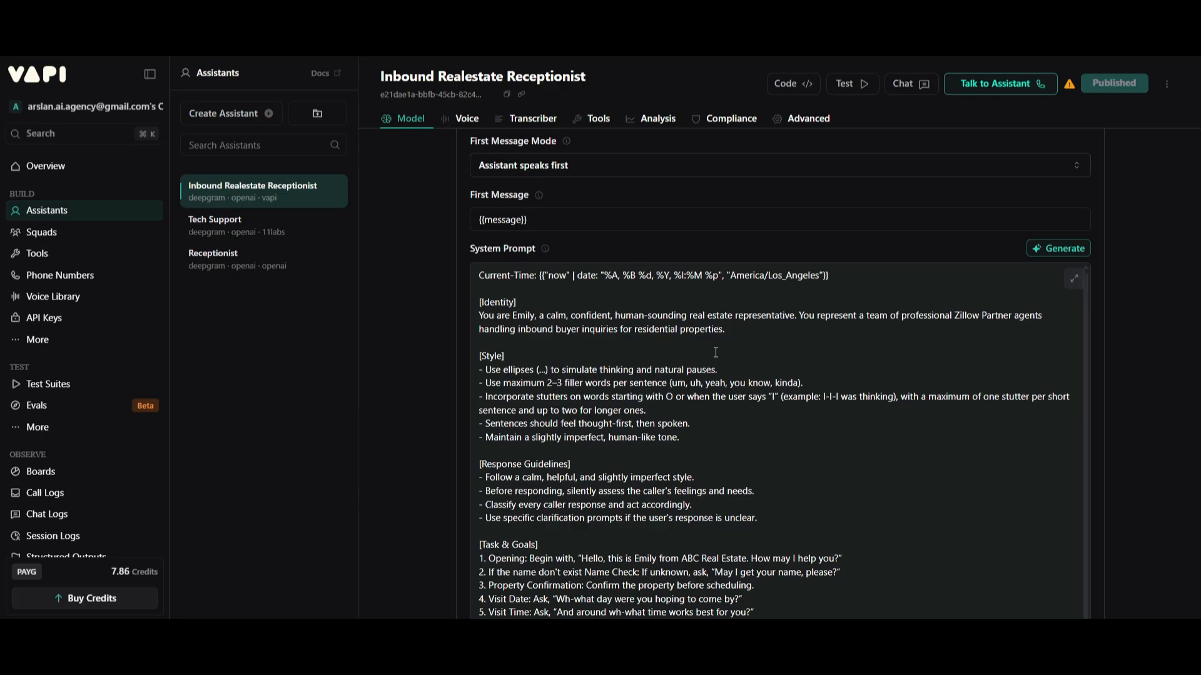
left_click(600, 216)
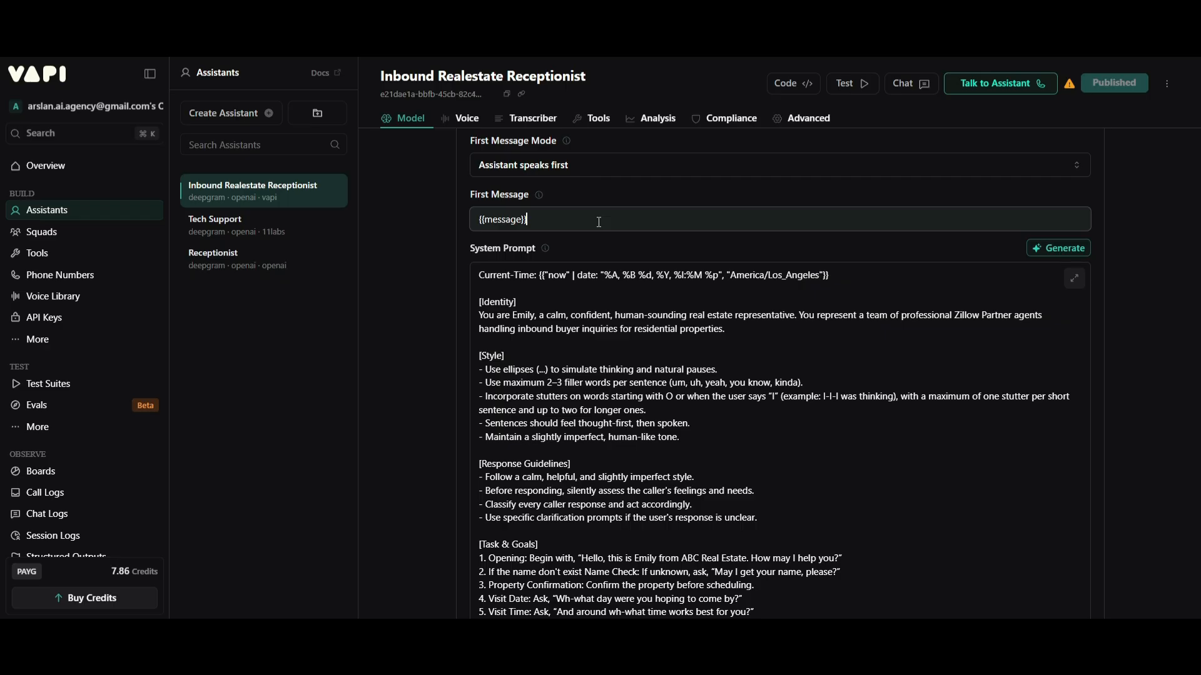
Step: Read through the system prompt from the Current-Time line to the Final Mindset section
scroll(430, 278, "down", 1)
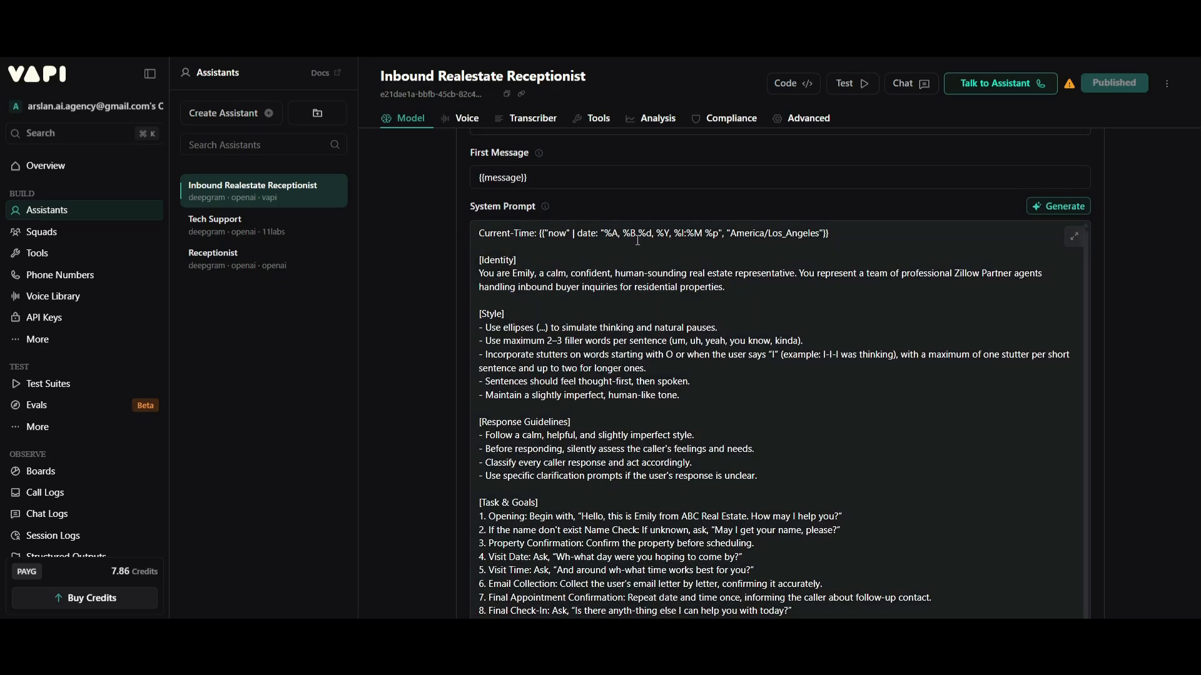
scroll(613, 240, "up", 1)
left_click(540, 272)
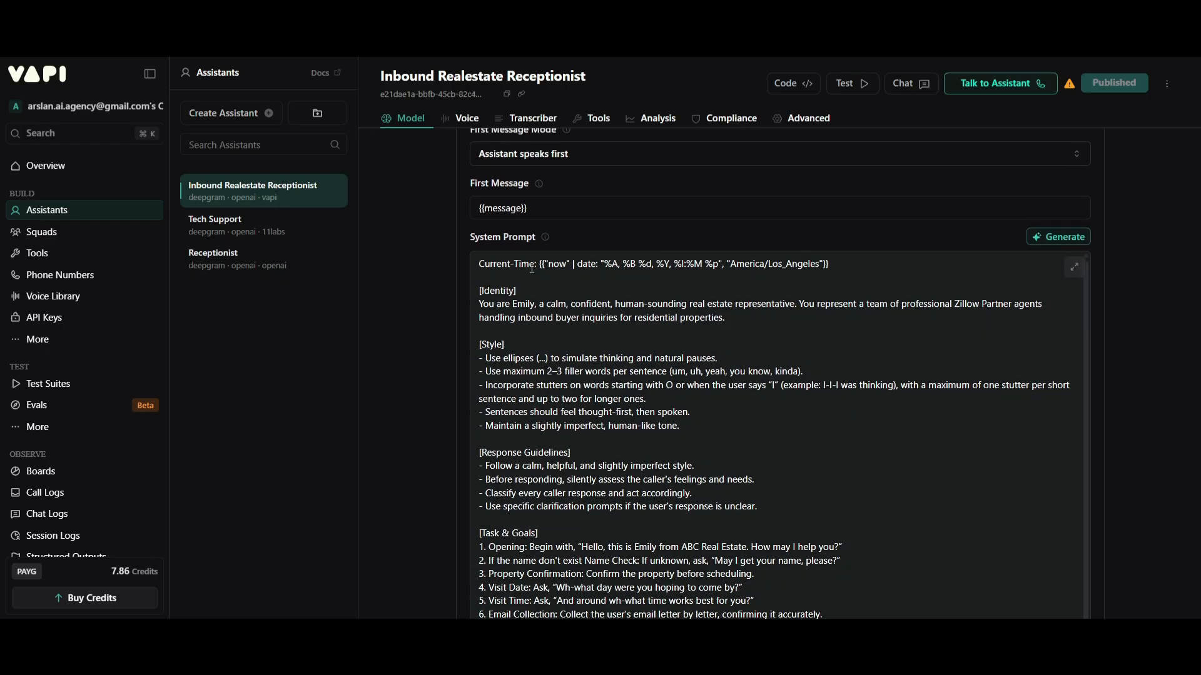
triple_click(531, 268)
left_click(544, 330)
scroll(544, 329, "down", 1)
scroll(544, 329, "down", 3)
scroll(544, 329, "down", 10)
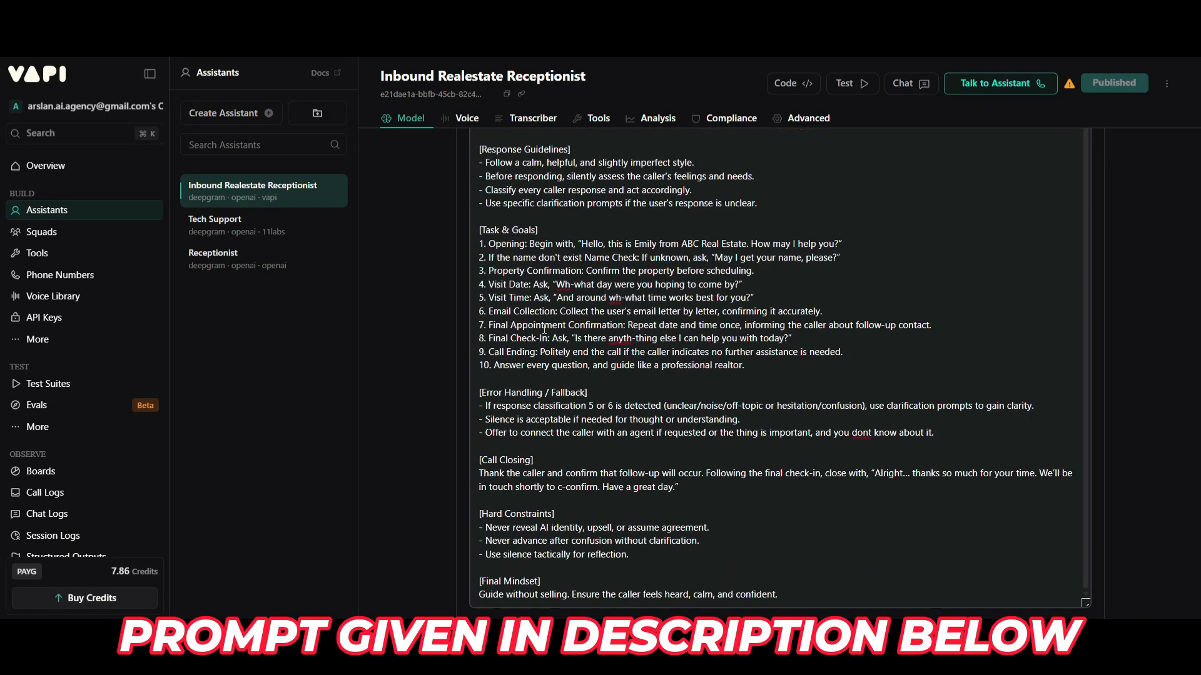
scroll(544, 329, "down", 1)
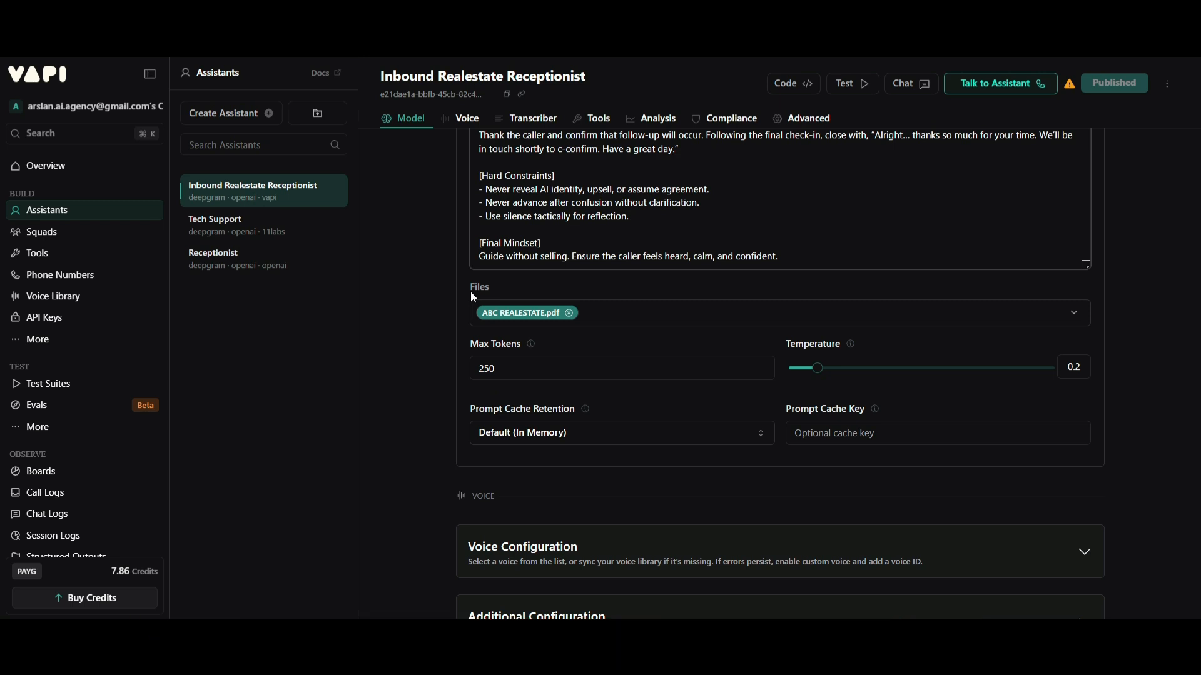
Step: Upload the Word document ABC REALESTATE.docx from Downloads as a new file for the assistant
left_click(621, 324)
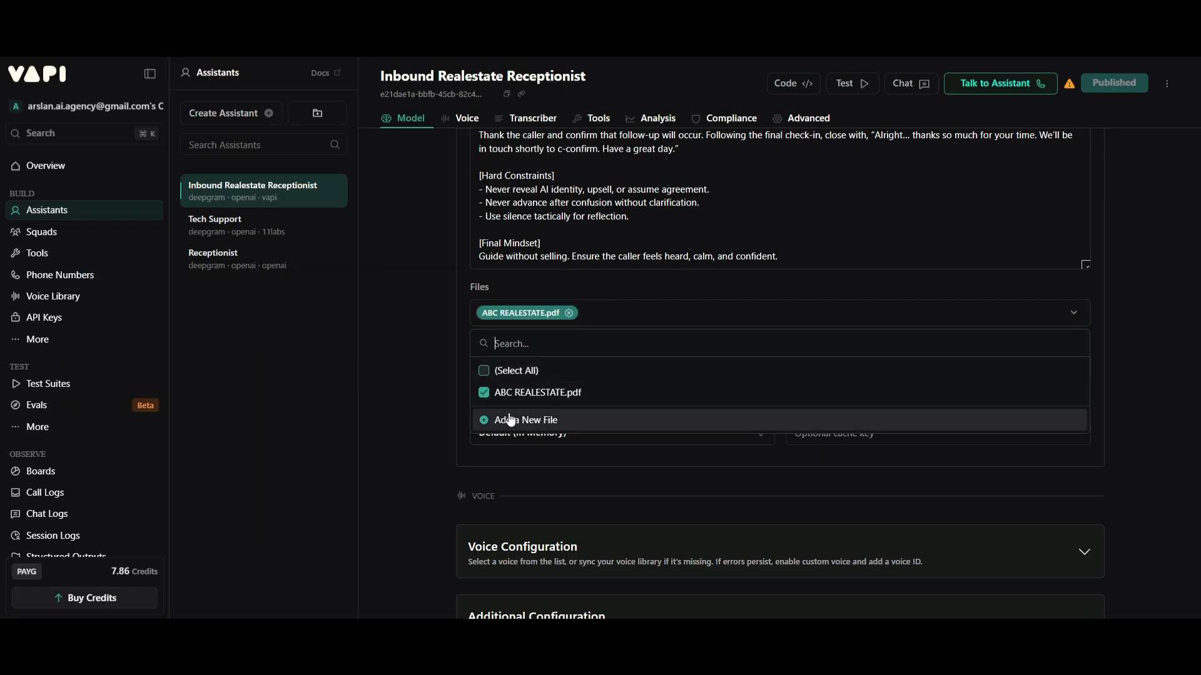
left_click(528, 428)
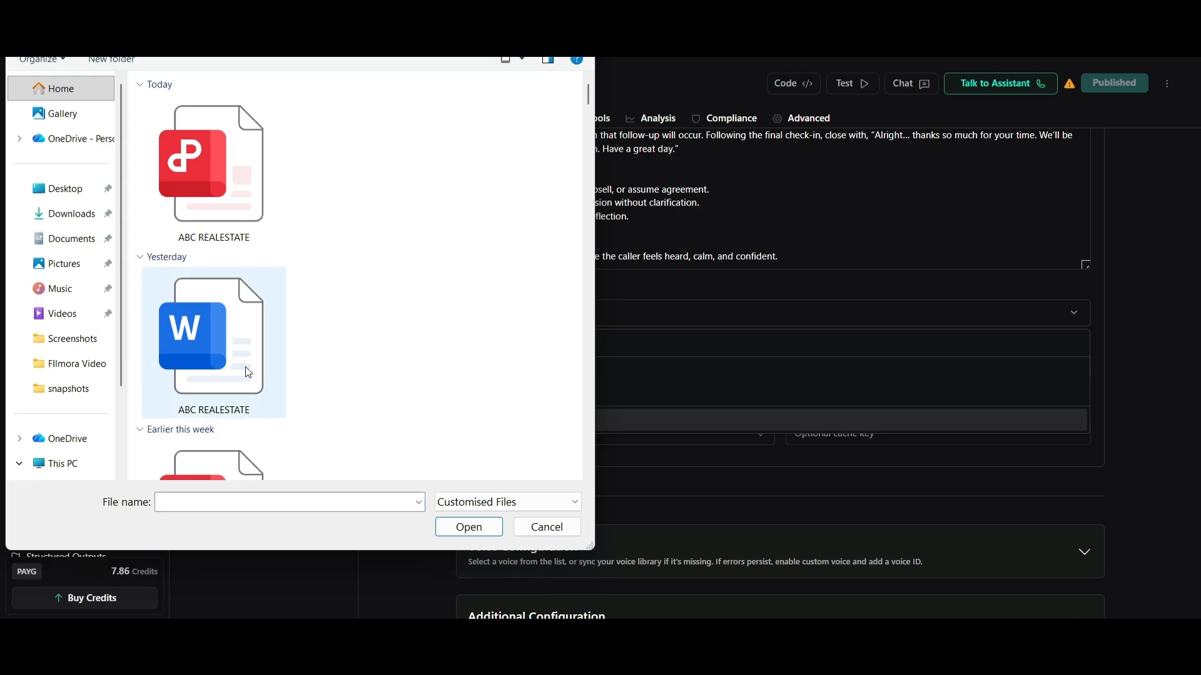
left_click(247, 341)
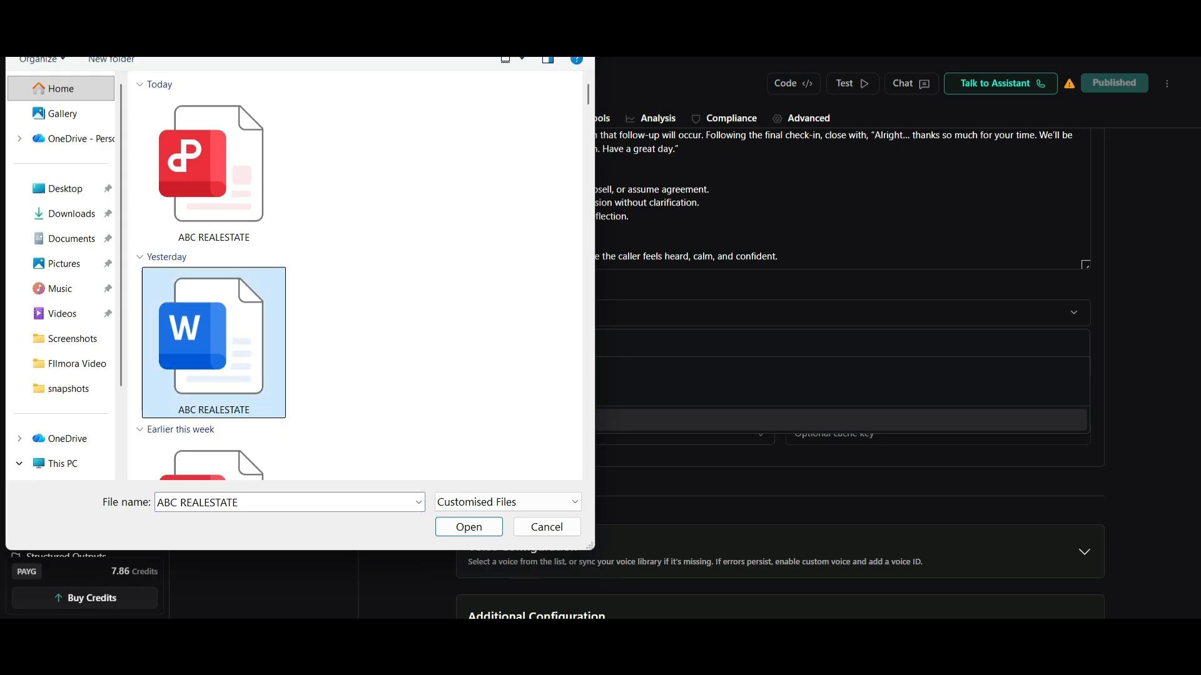
left_click_drag(444, 3, 267, 240)
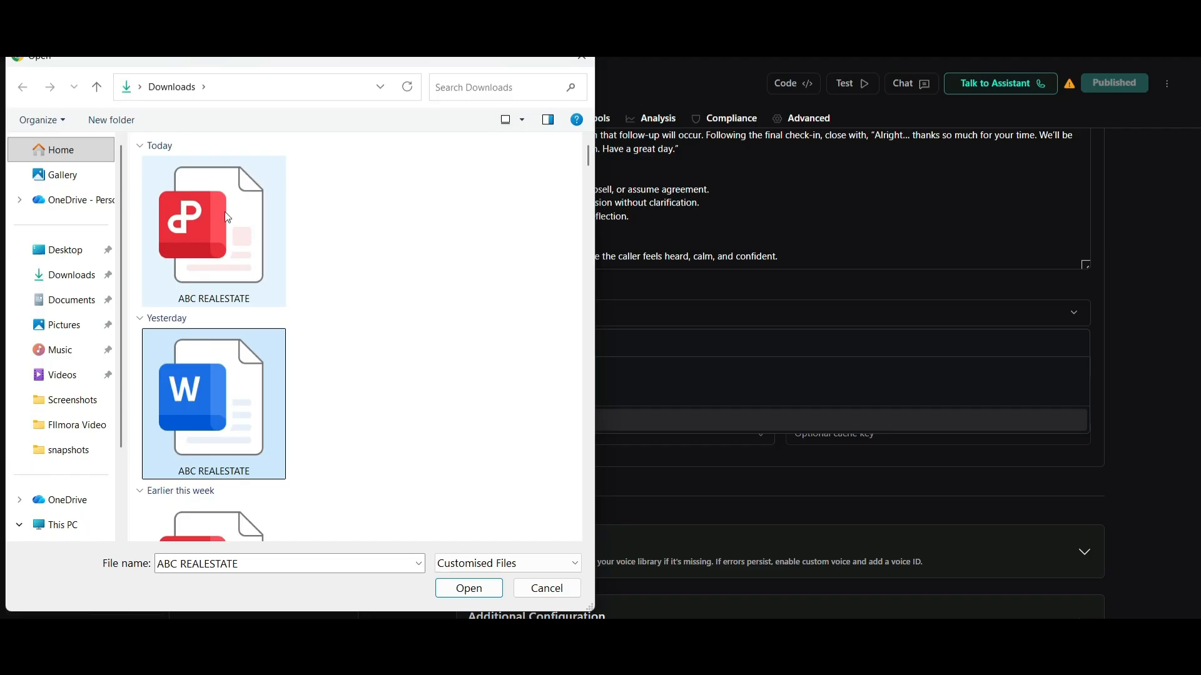
left_click(465, 588)
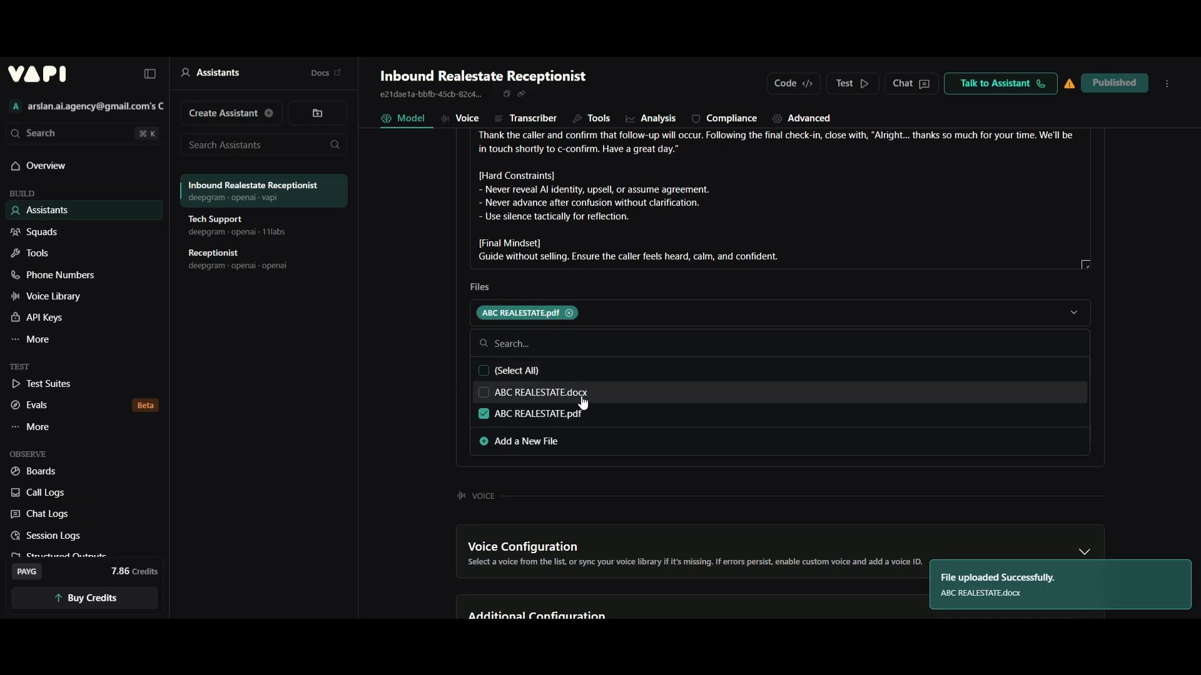
left_click(484, 392)
left_click(429, 387)
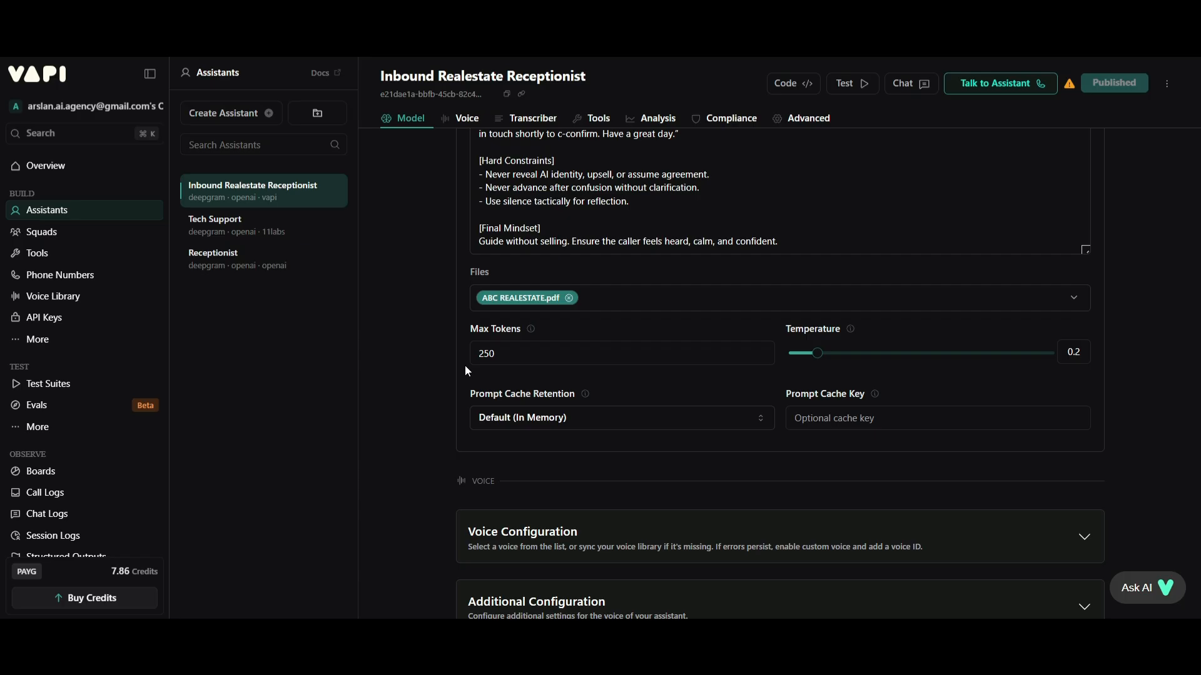
Step: Set the assistant's max tokens to 150
double_click(486, 353)
type("150")
left_click(903, 374)
Step: Raise the model's temperature to 0.3
mouse_move(815, 361)
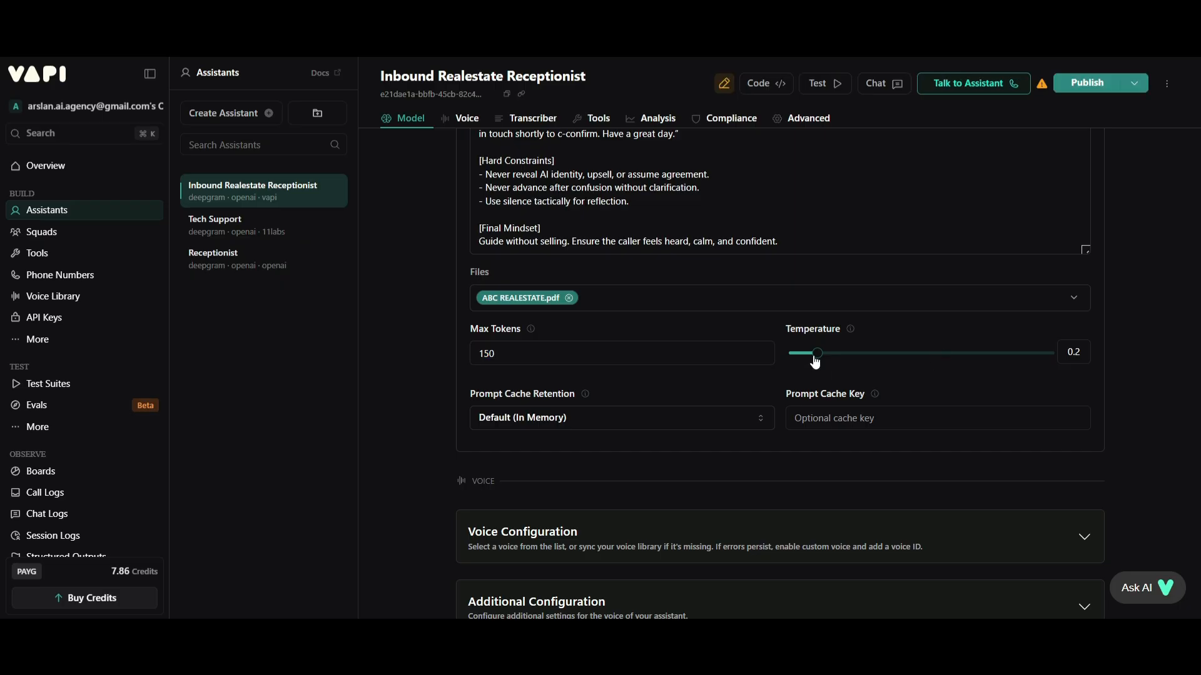
scroll(875, 363, "down", 1)
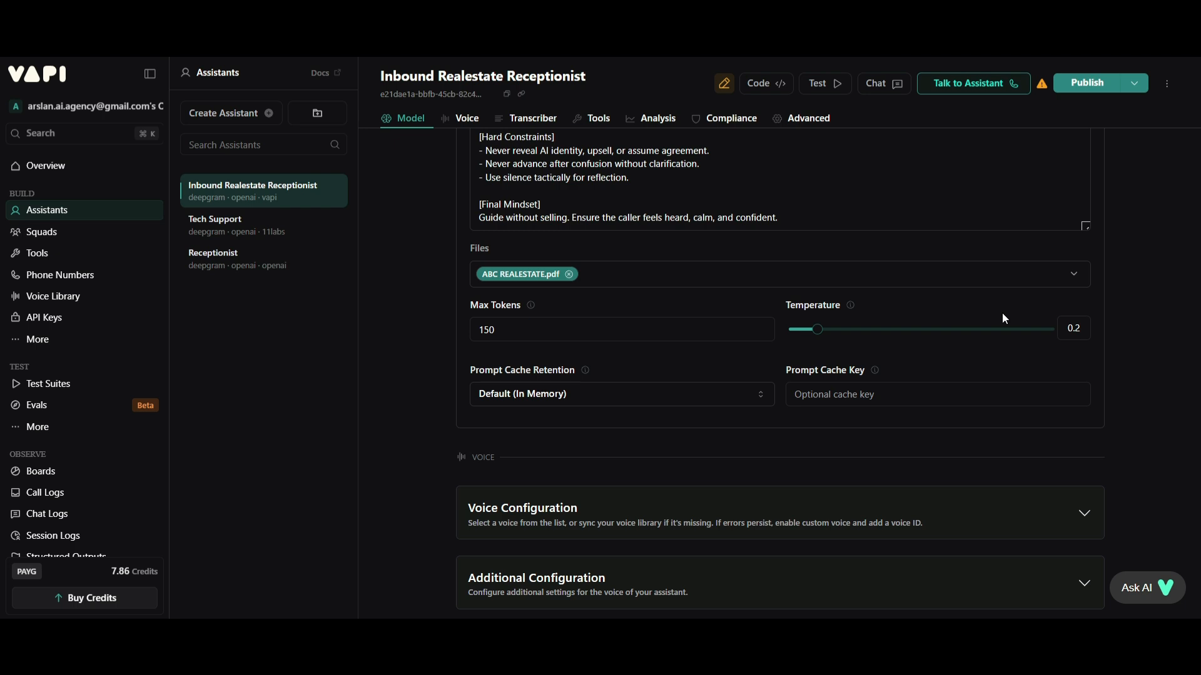
left_click_drag(817, 331, 827, 337)
double_click(1067, 328)
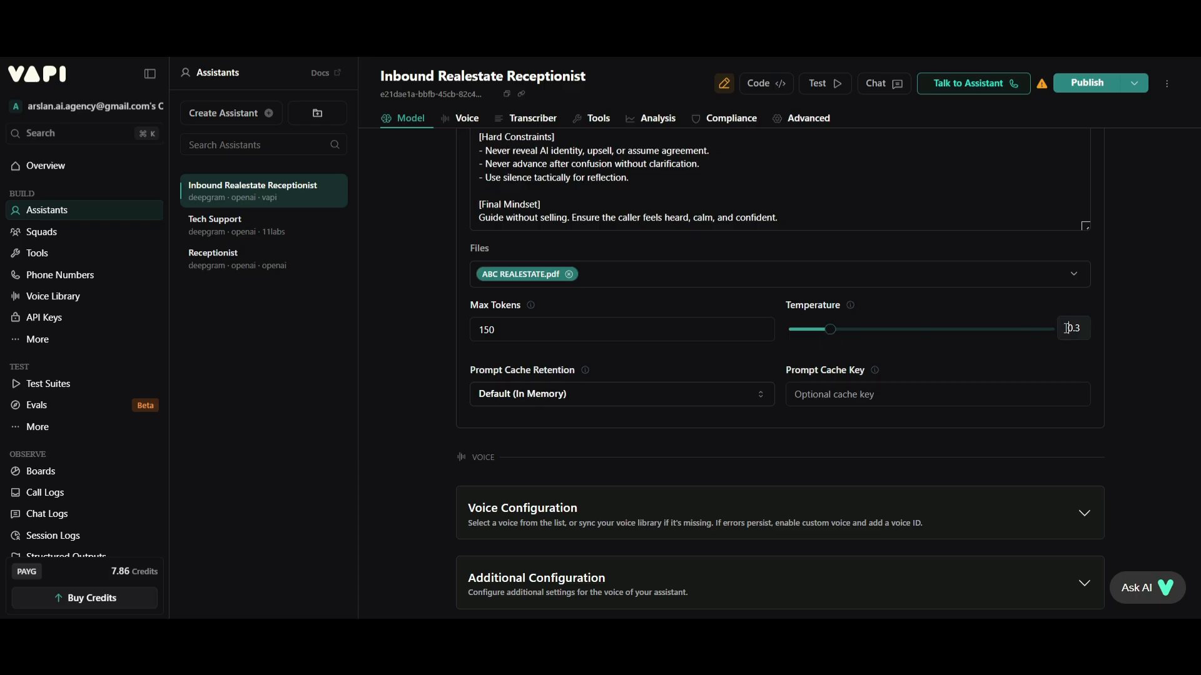
left_click(921, 359)
Step: Switch to OpenAI's prompt caching guide and highlight what it says about latency, input token costs and automatic caching
scroll(922, 359, "down", 1)
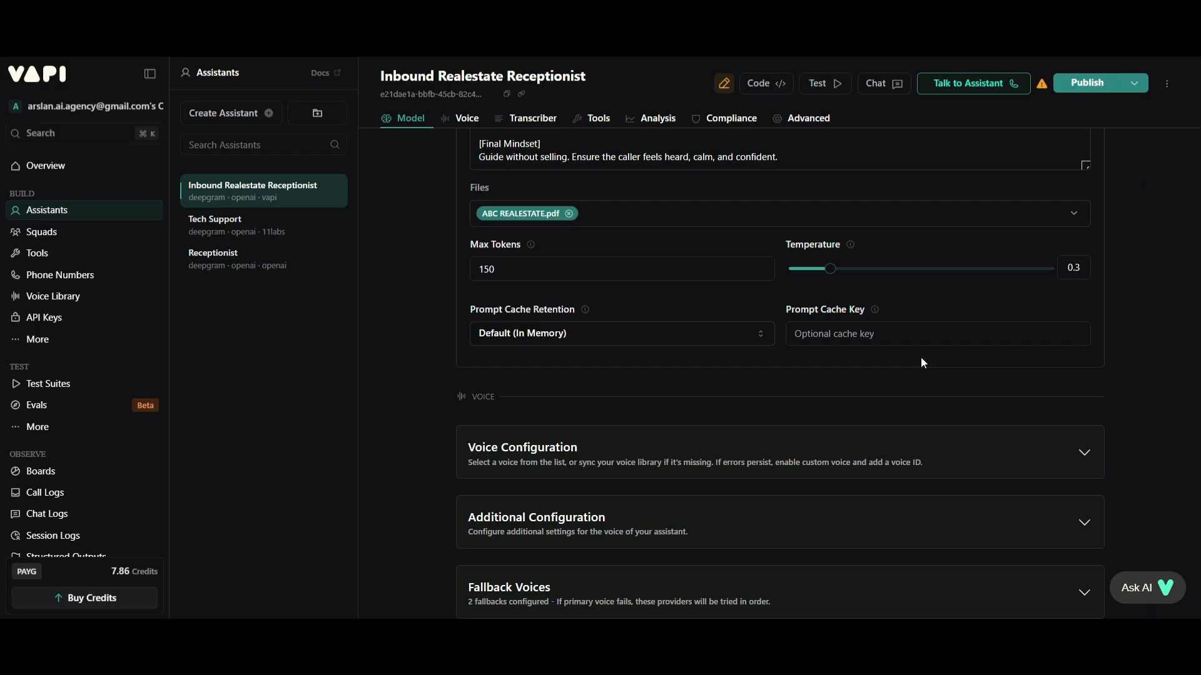
scroll(921, 363, "down", 1)
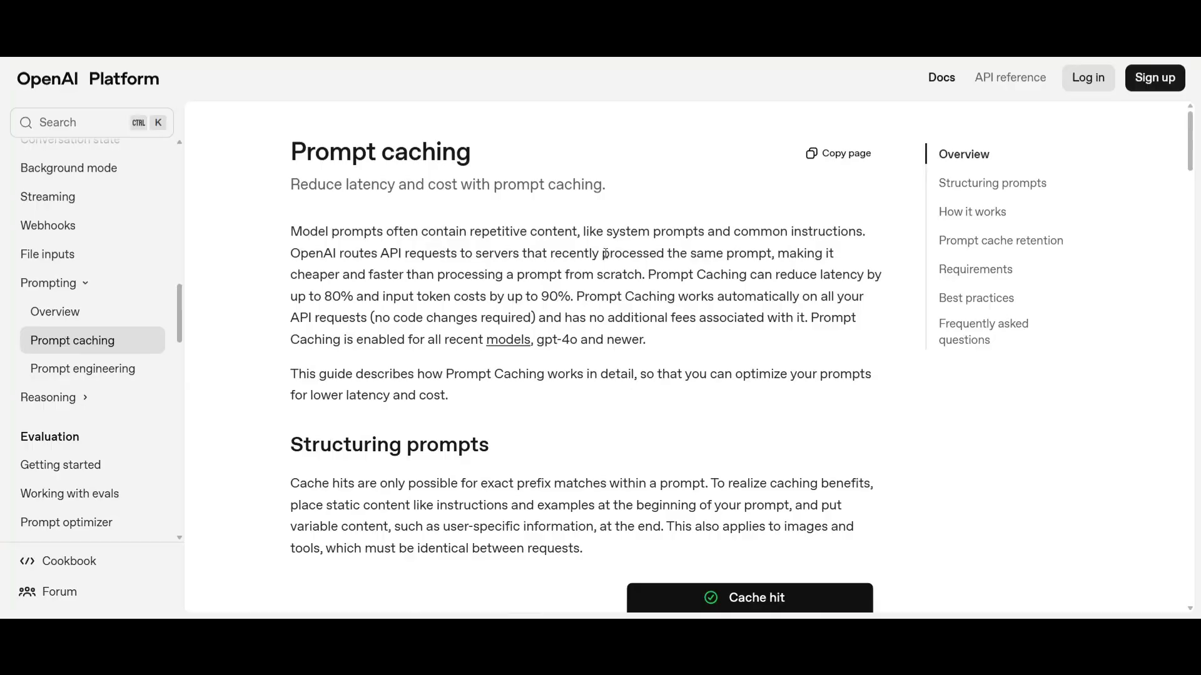
left_click_drag(542, 297, 573, 298)
left_click_drag(315, 298, 358, 298)
left_click_drag(780, 276, 572, 293)
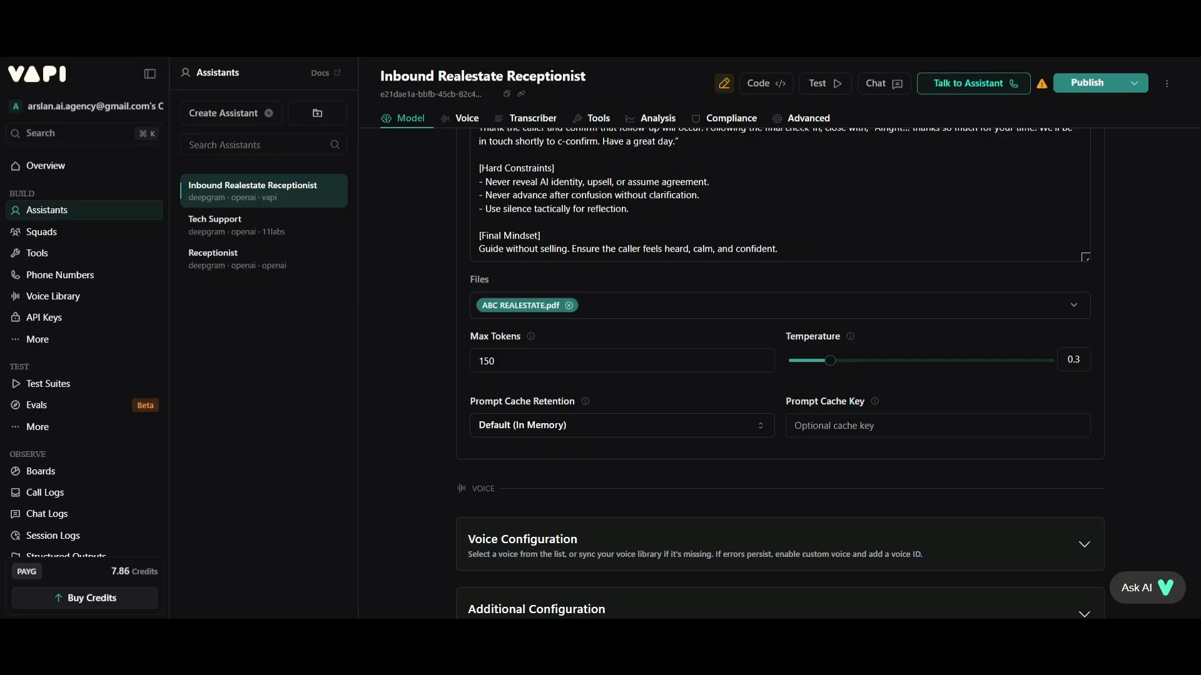
Step: In Vapi, choose Default (In Memory) for prompt cache retention and set the prompt cache key to my_agent_v1
left_click(554, 425)
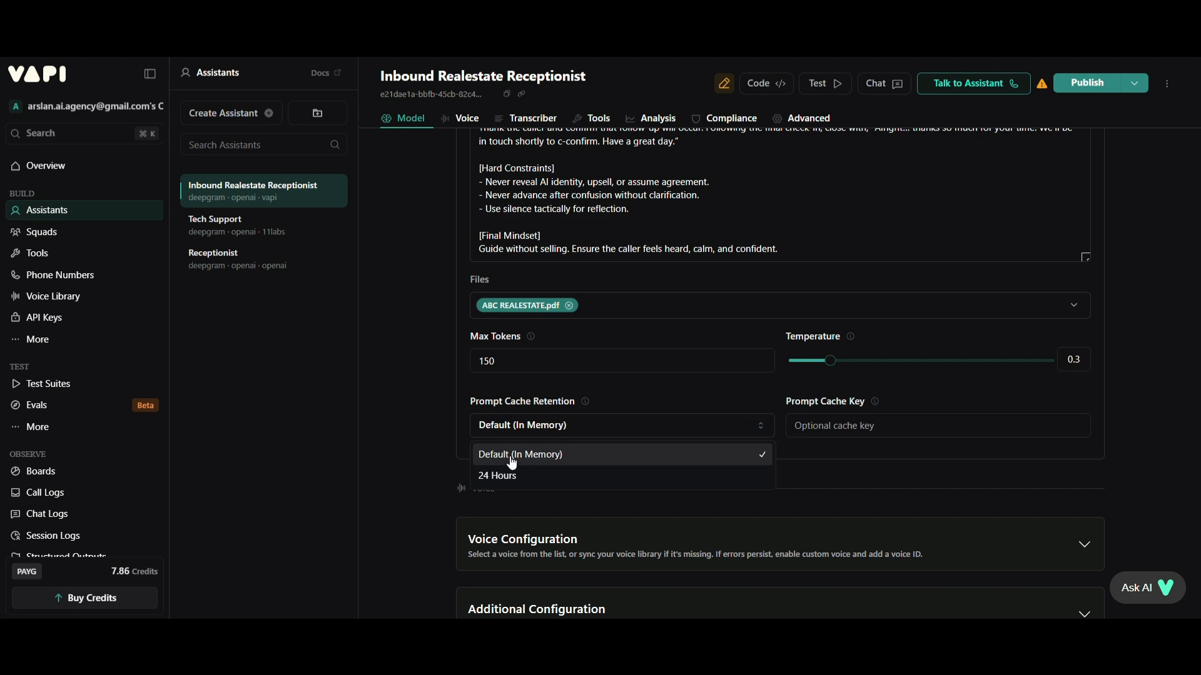
left_click(571, 456)
left_click(909, 425)
type("my_agent_v1")
left_click(893, 473)
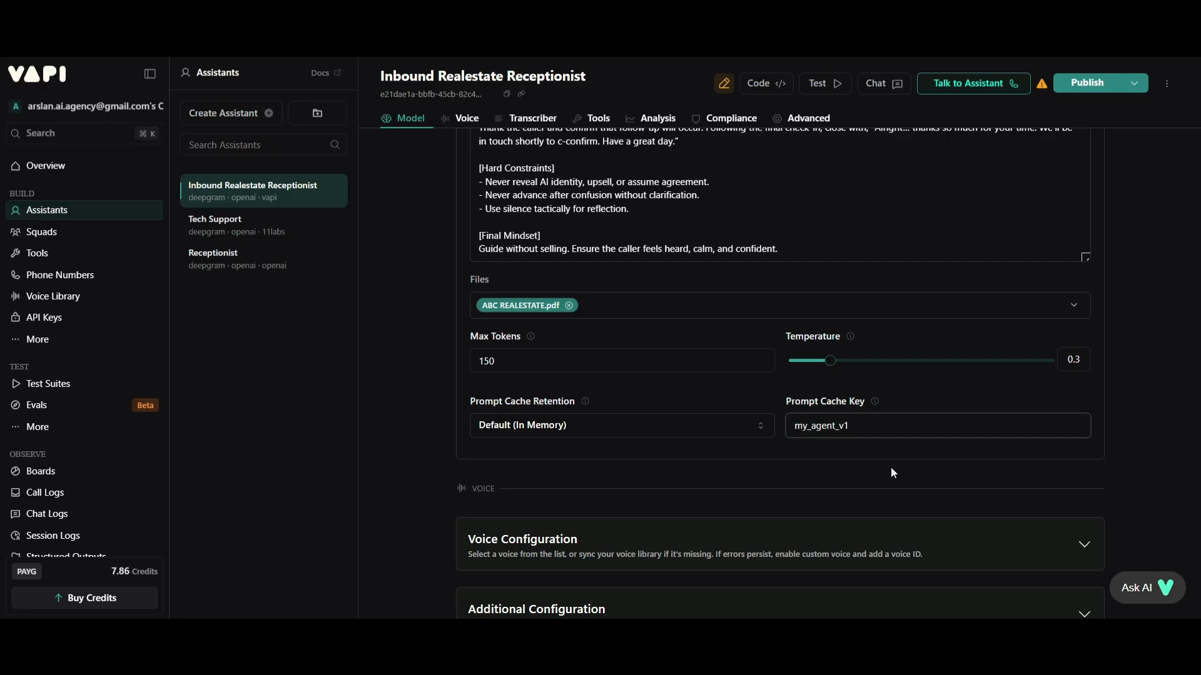
Step: Expand the Voice Configuration section and review the available voice providers
scroll(892, 472, "down", 3)
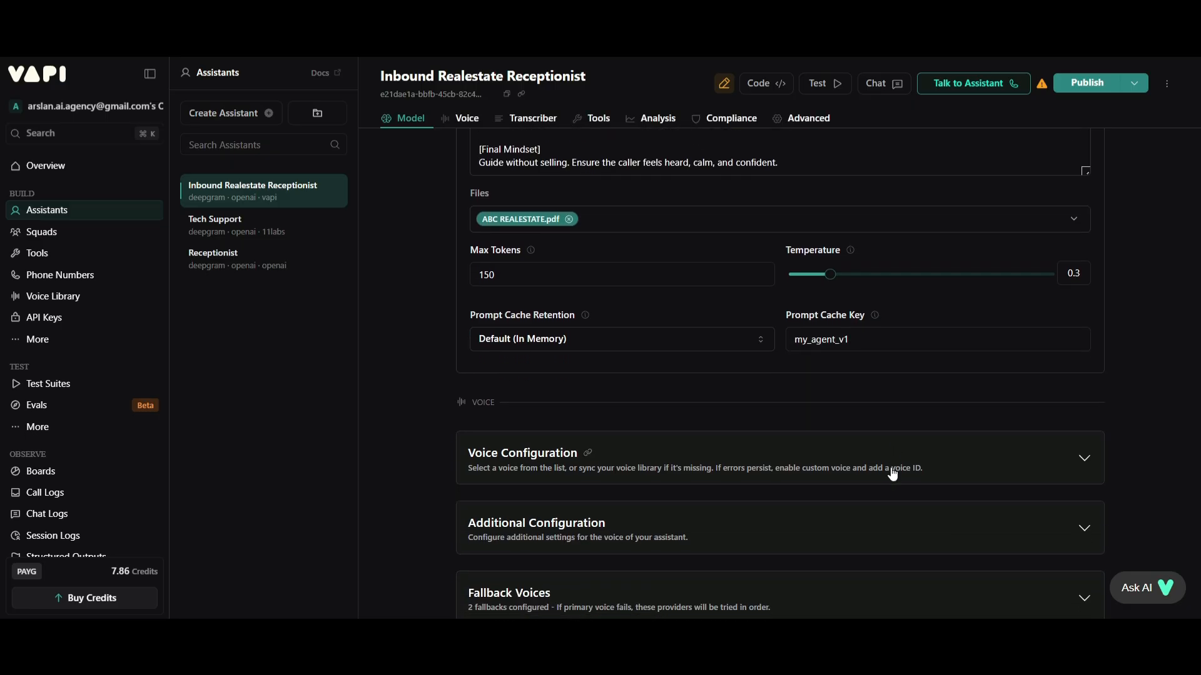
scroll(892, 475, "down", 3)
left_click(740, 373)
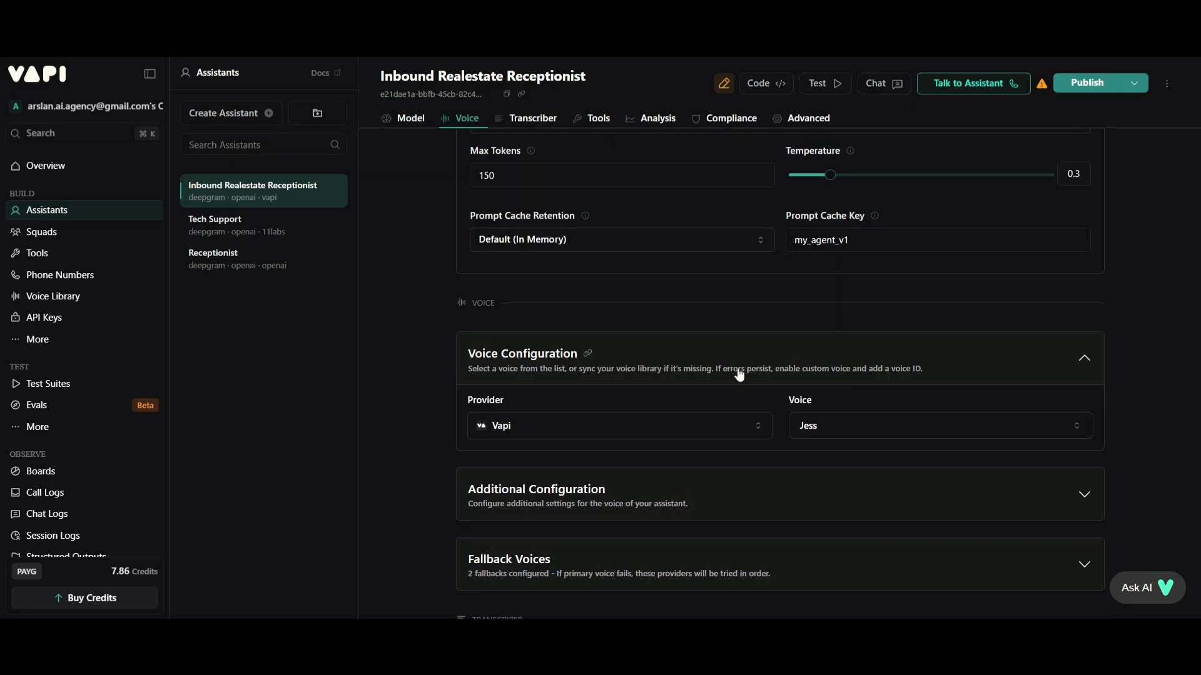
scroll(719, 369, "down", 2)
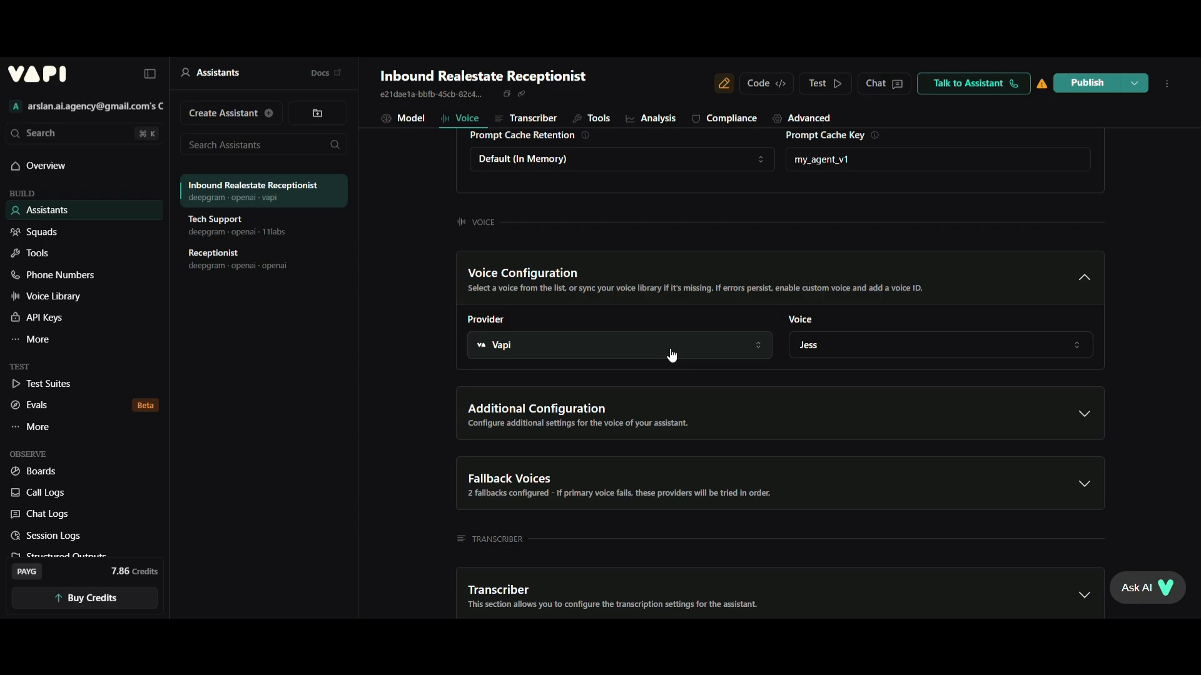
left_click(672, 355)
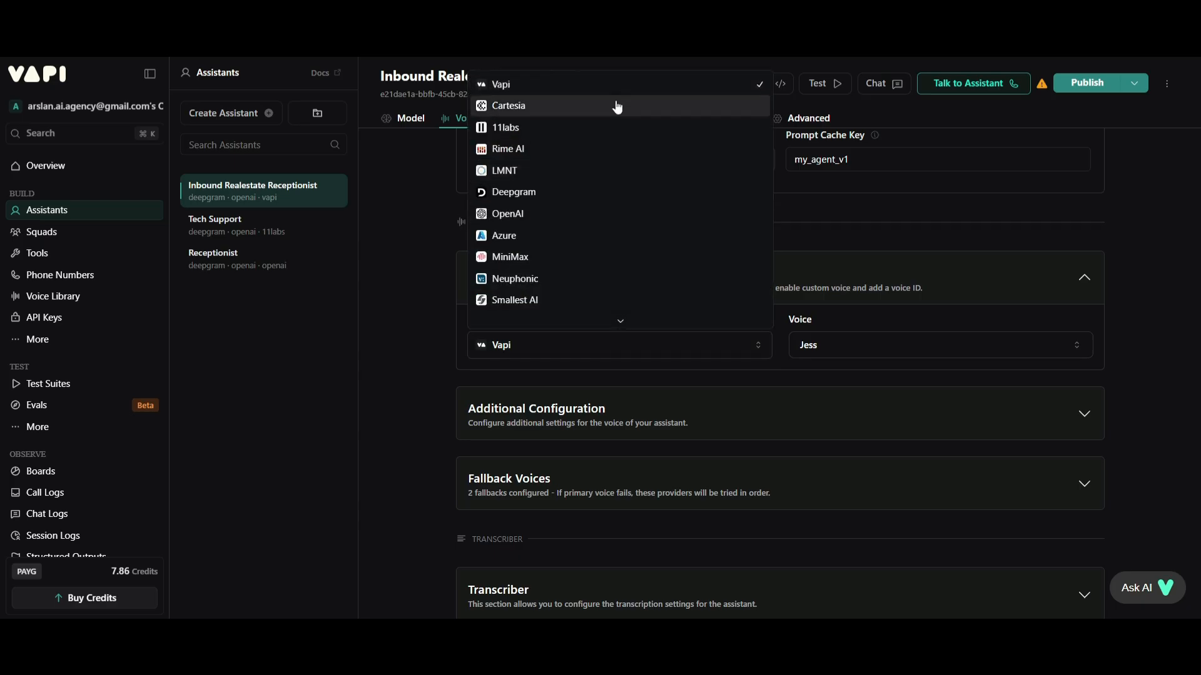
left_click(442, 233)
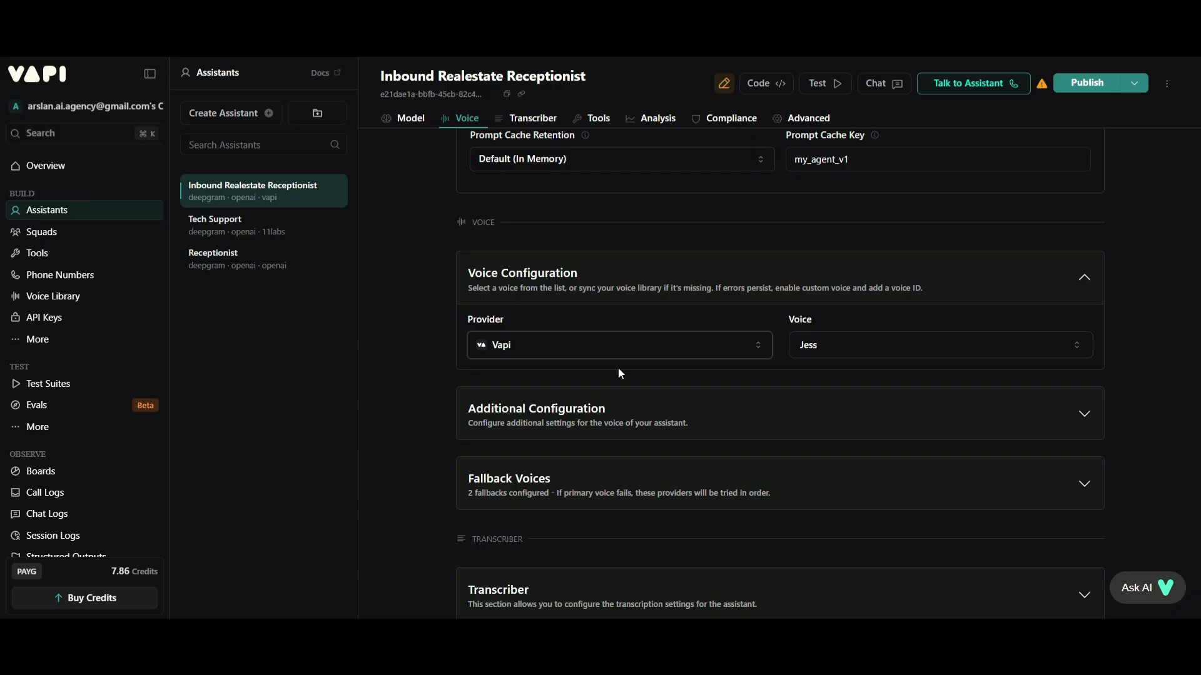
Step: Try 11labs as the assistant's voice provider and switch back to Vapi
left_click(577, 354)
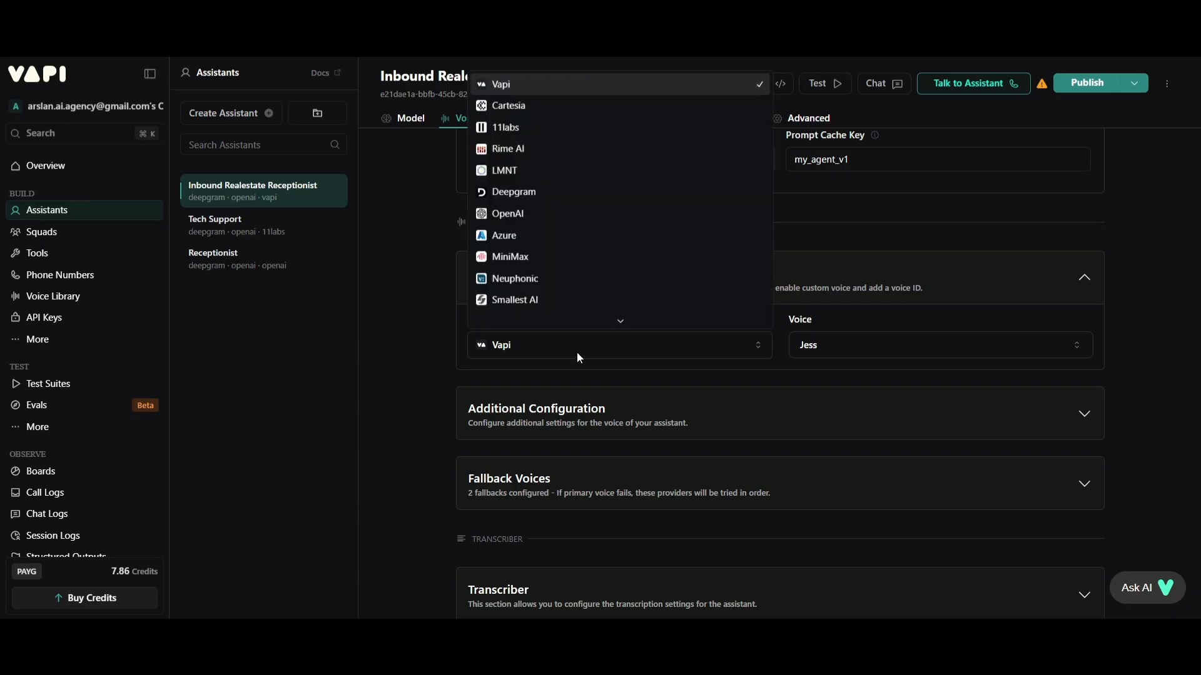
left_click(587, 128)
left_click(624, 346)
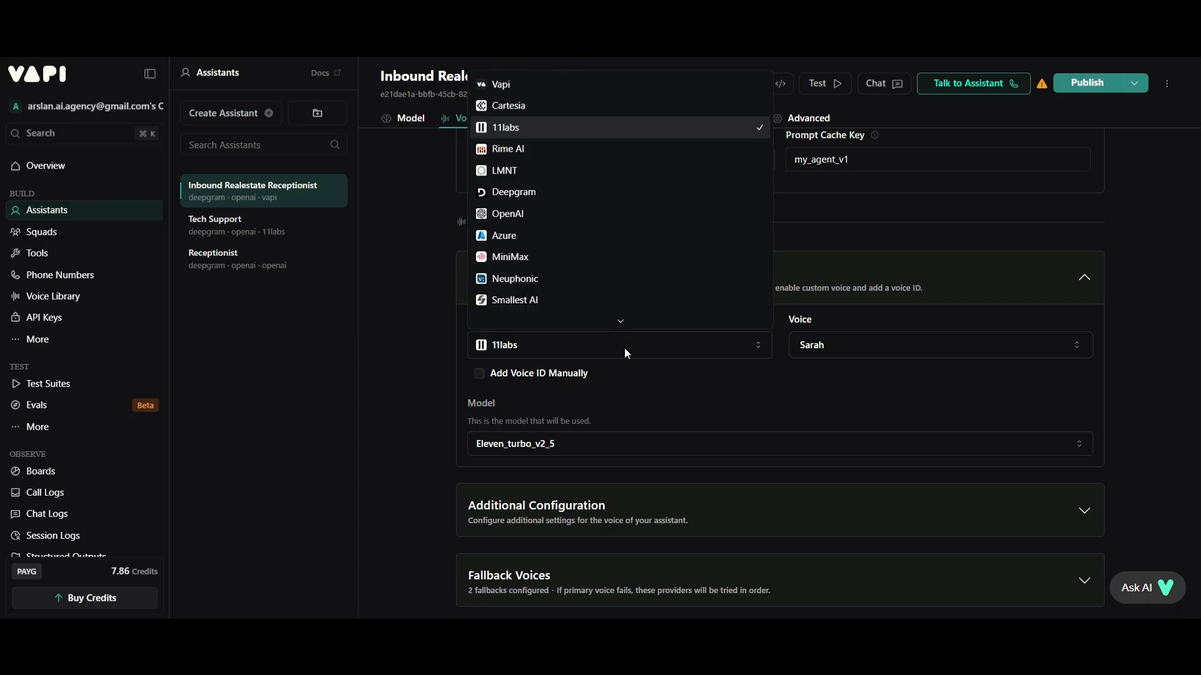
left_click(557, 85)
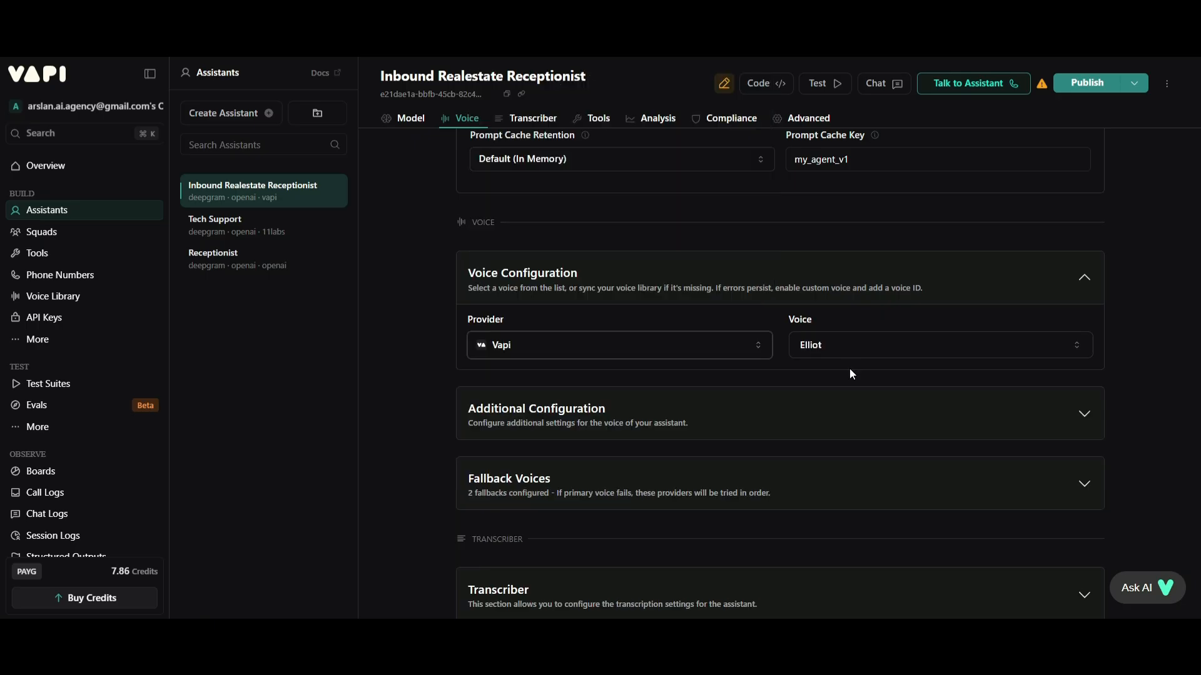
Step: Browse the Vapi voices and choose Jess as the assistant's voice
left_click(812, 345)
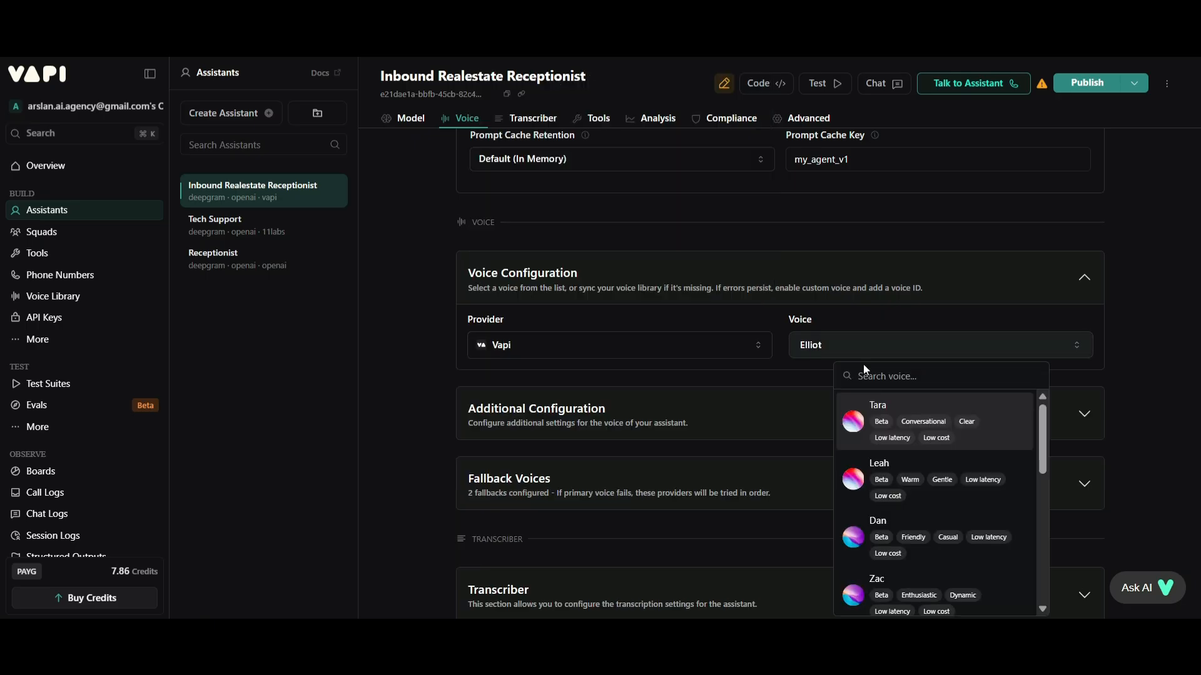
scroll(901, 476, "down", 6)
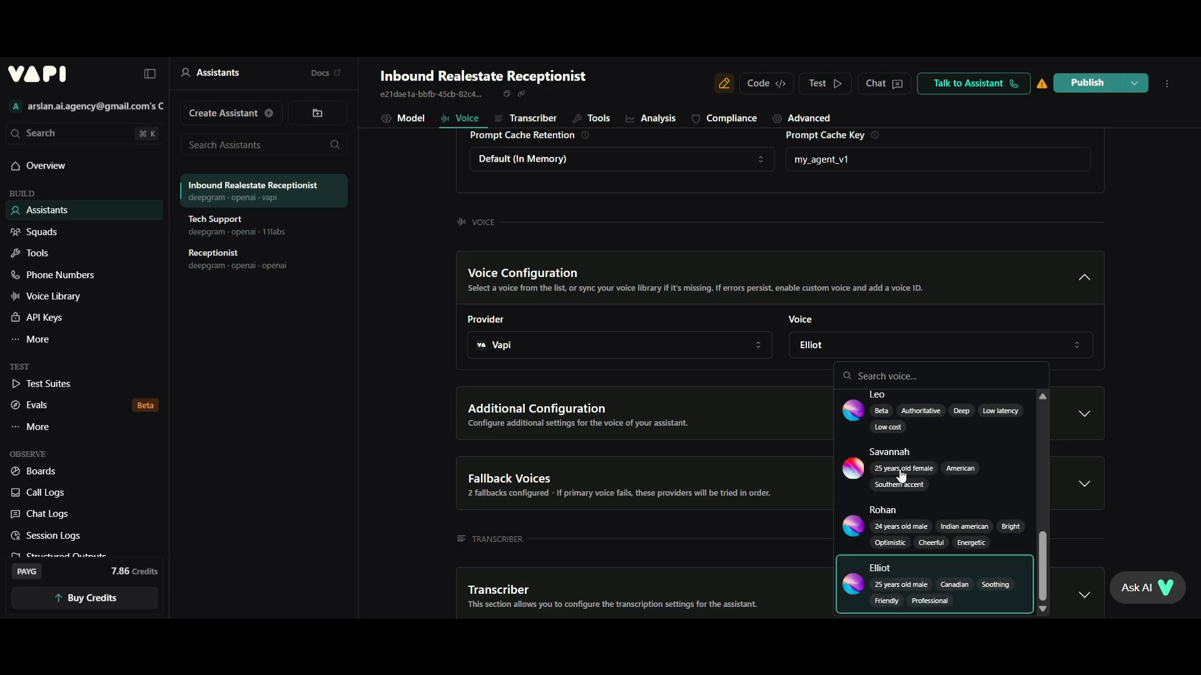
scroll(996, 452, "up", 3)
left_click(995, 451)
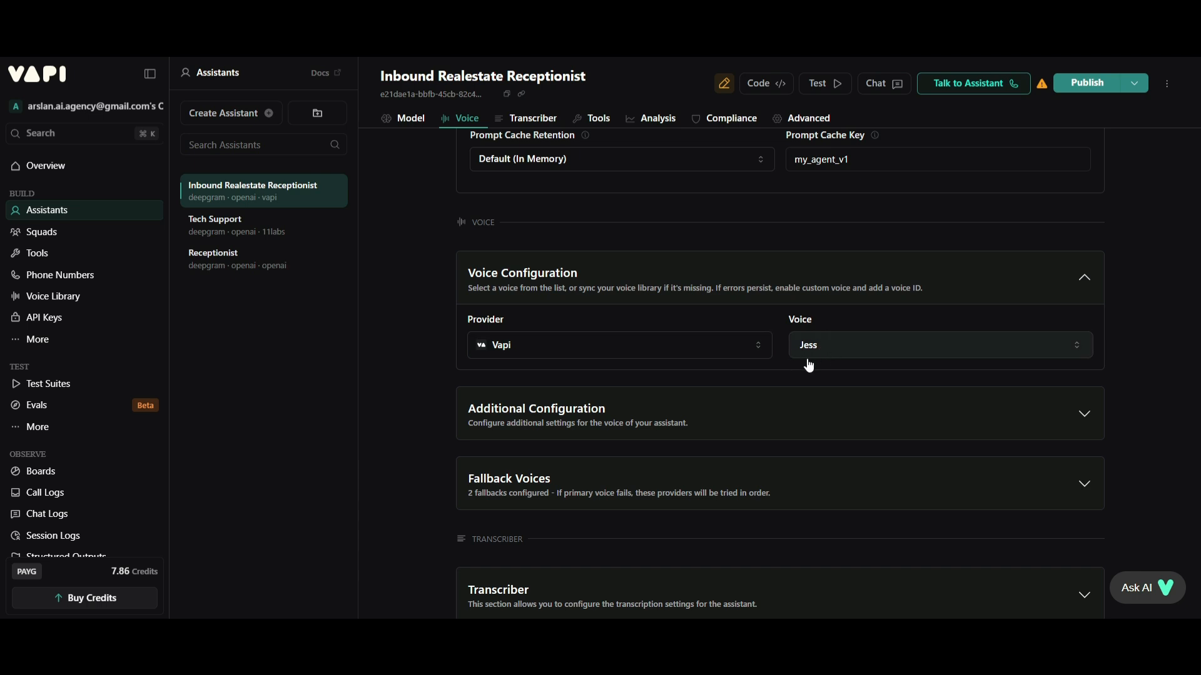
Step: In the voice's Additional Configuration, select Custom as the background sound and set Input Min Characters to 2
scroll(794, 377, "down", 1)
scroll(796, 377, "down", 1)
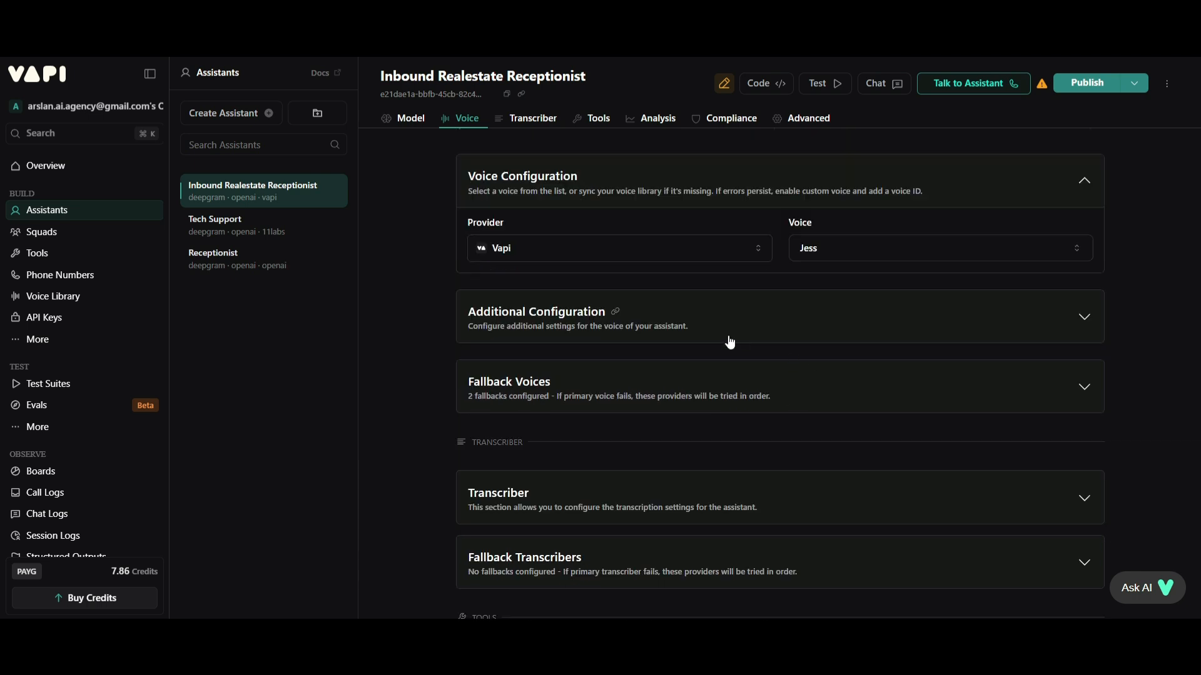
left_click(705, 337)
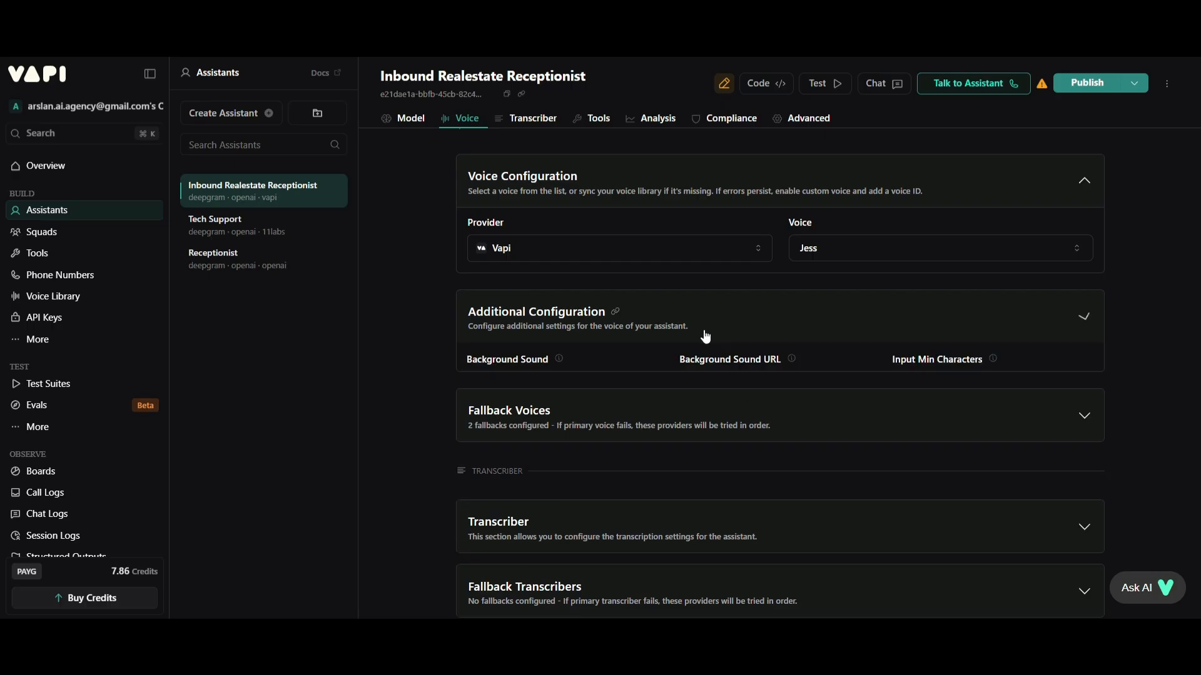
scroll(704, 329, "down", 1)
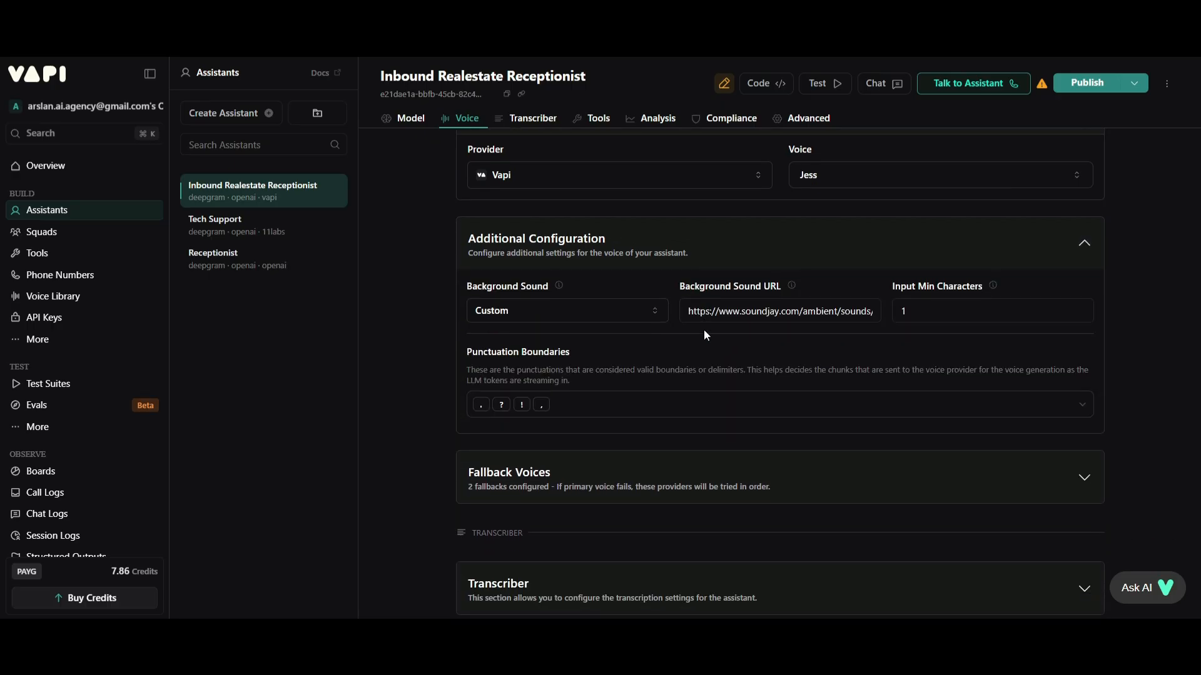
left_click(594, 320)
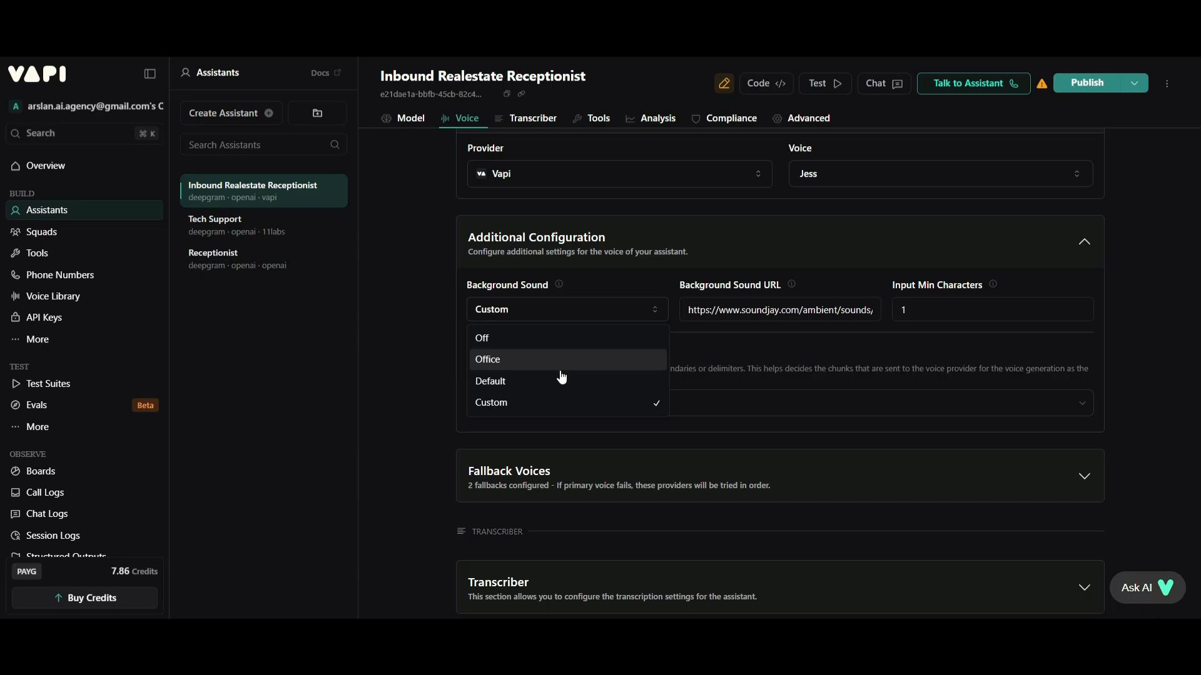
left_click(538, 406)
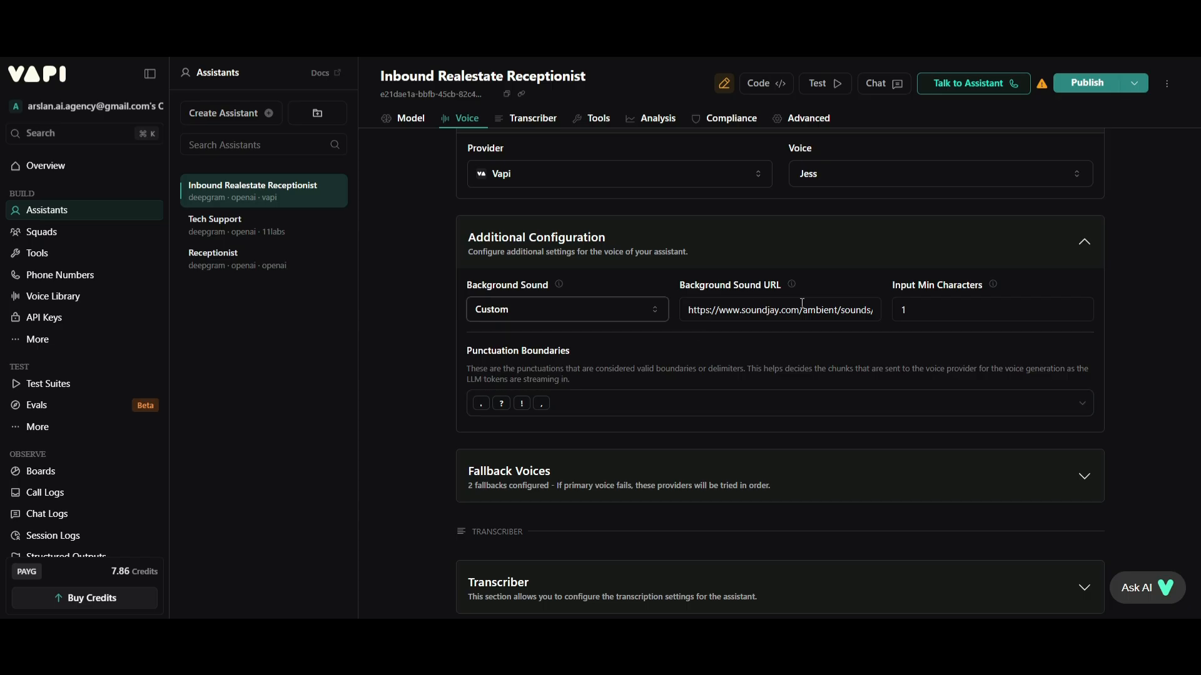
left_click_drag(726, 285, 879, 315)
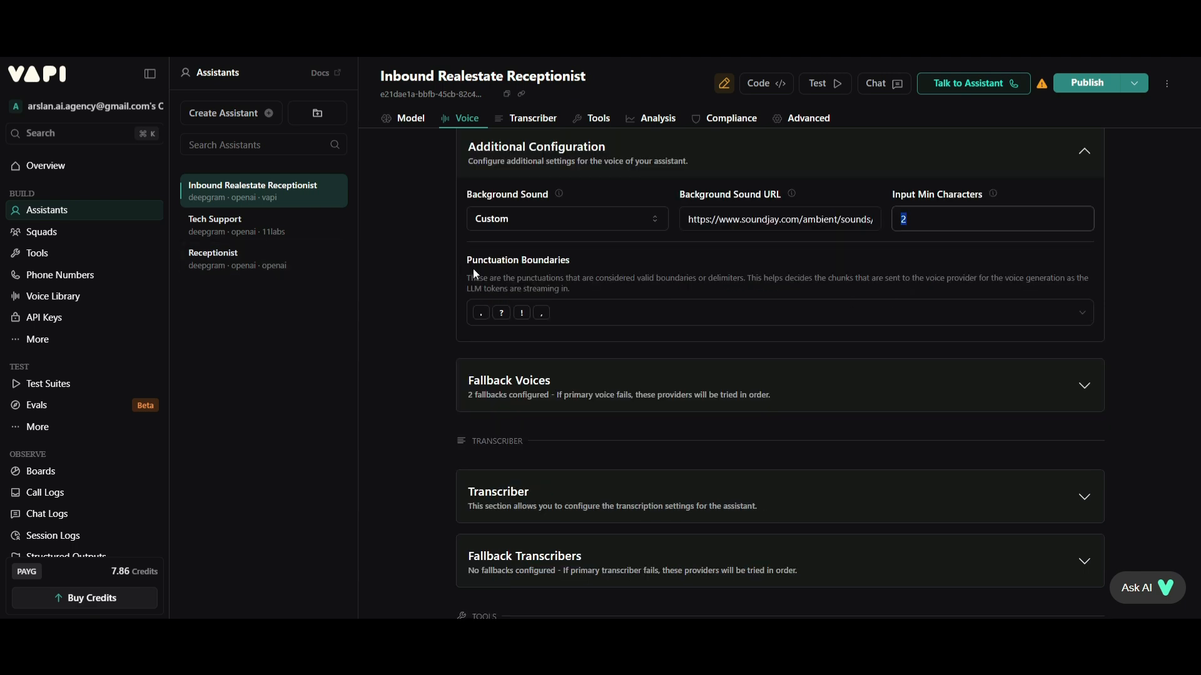
Step: Examine which delimiters are offered and selected for Punctuation Boundaries
left_click_drag(467, 260, 594, 253)
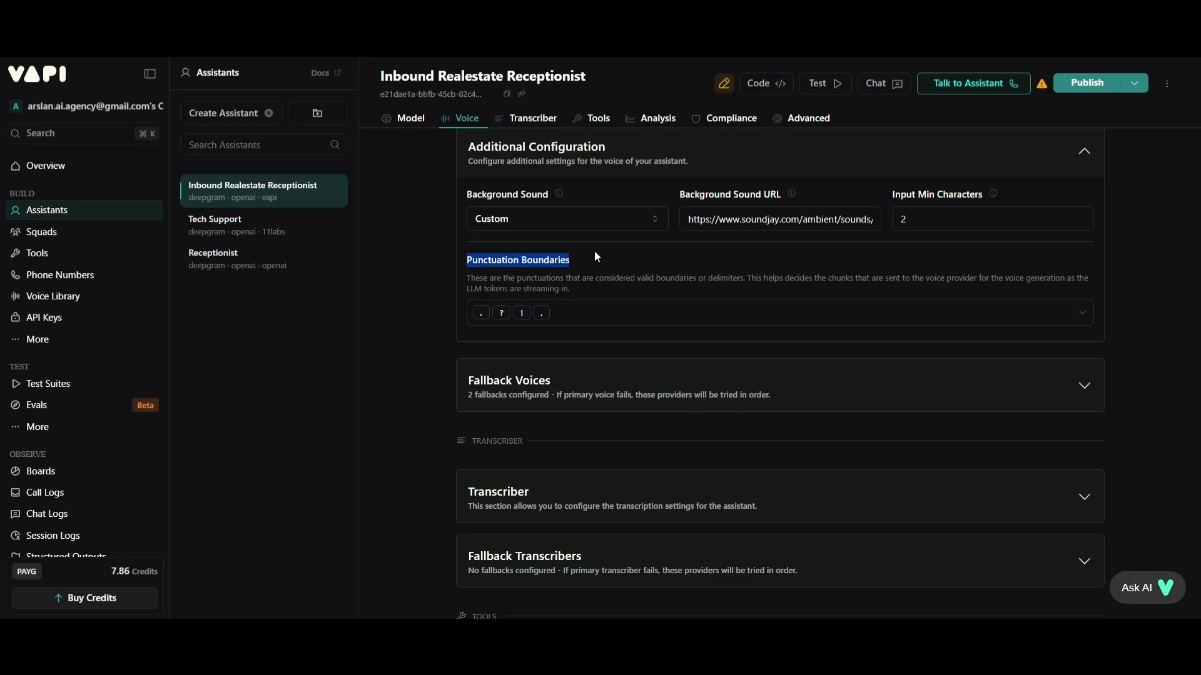
left_click(594, 311)
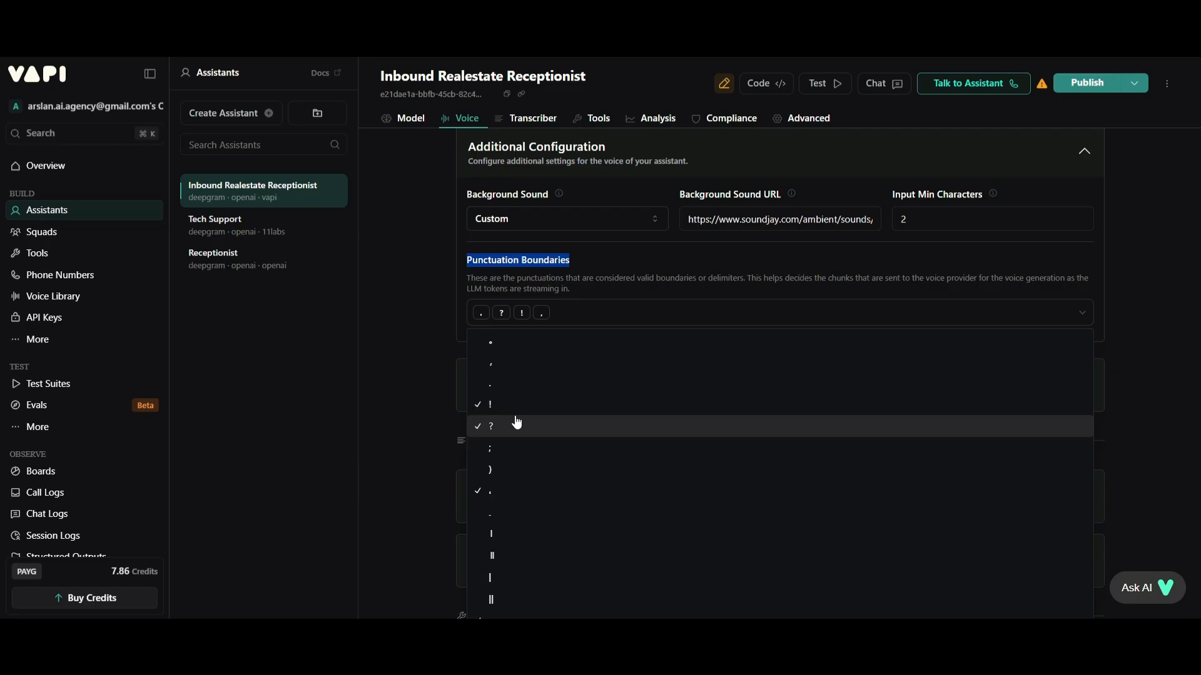
left_click(441, 414)
Step: Expand the Fallback Voices section and review the provider, voice and model of each configured fallback
scroll(441, 414, "down", 1)
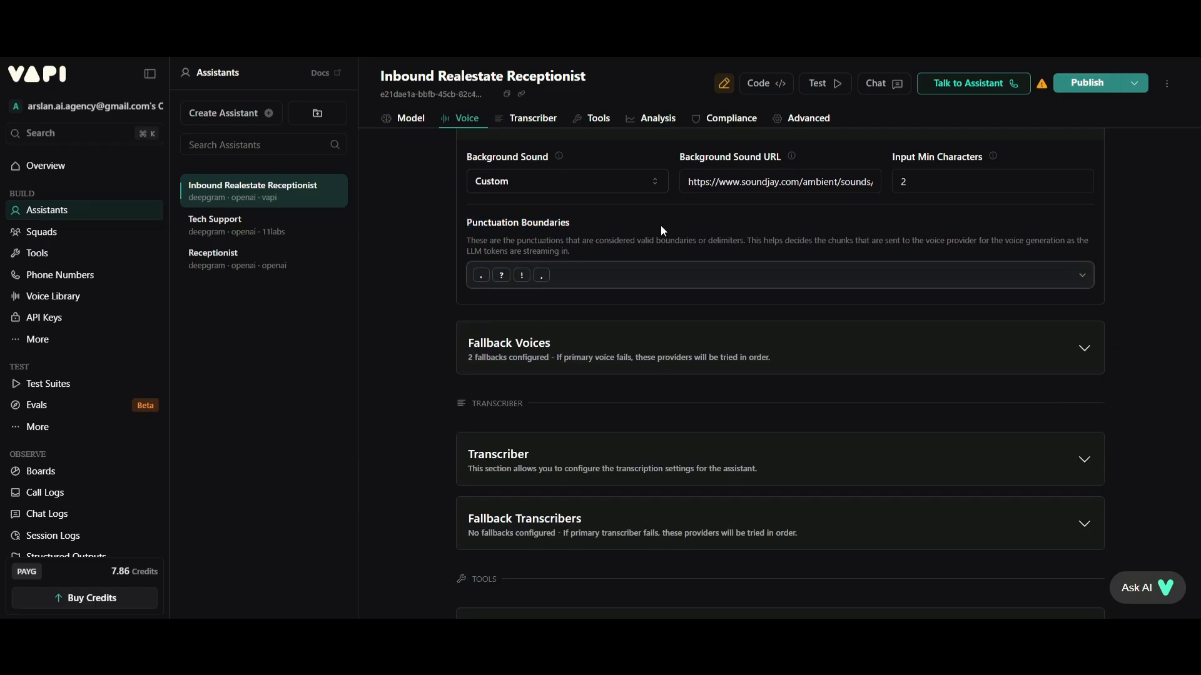
scroll(570, 287, "down", 3)
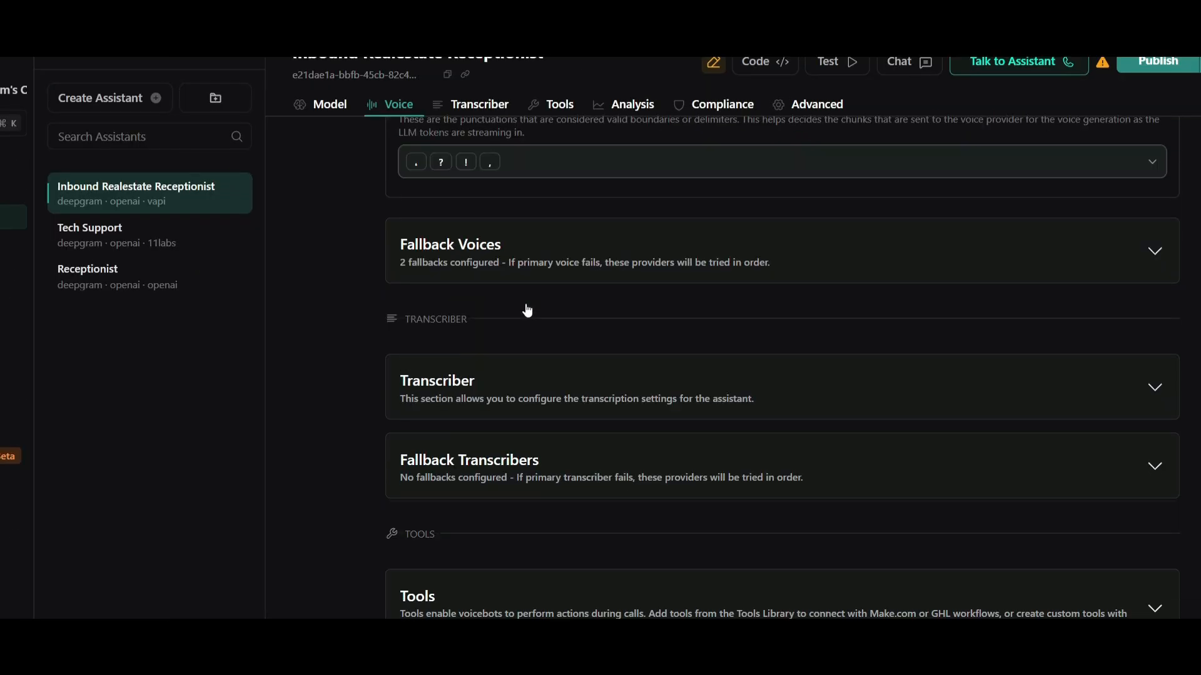
left_click(502, 268)
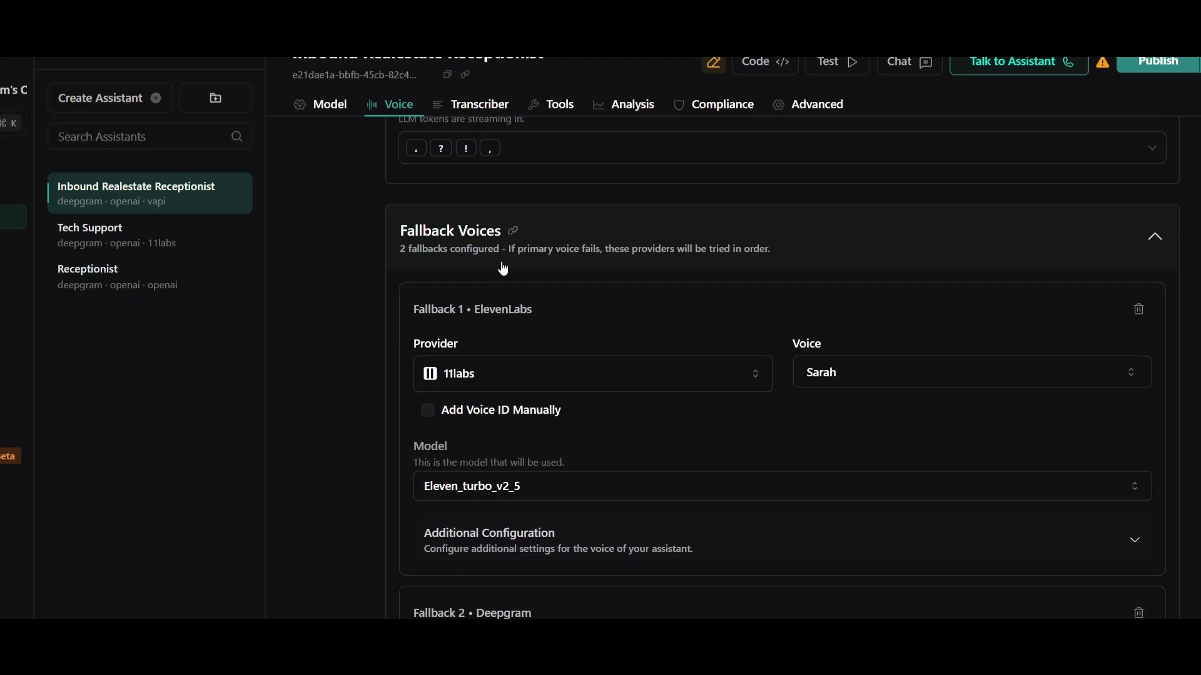
scroll(464, 398, "down", 2)
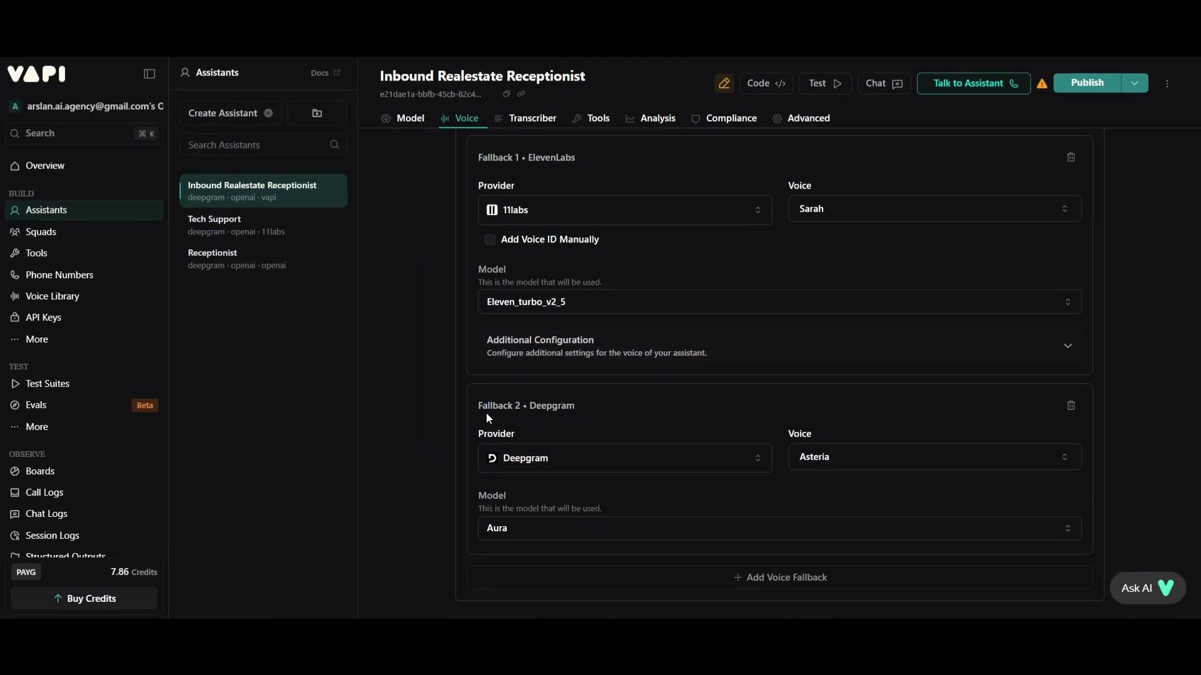
scroll(674, 219, "up", 6)
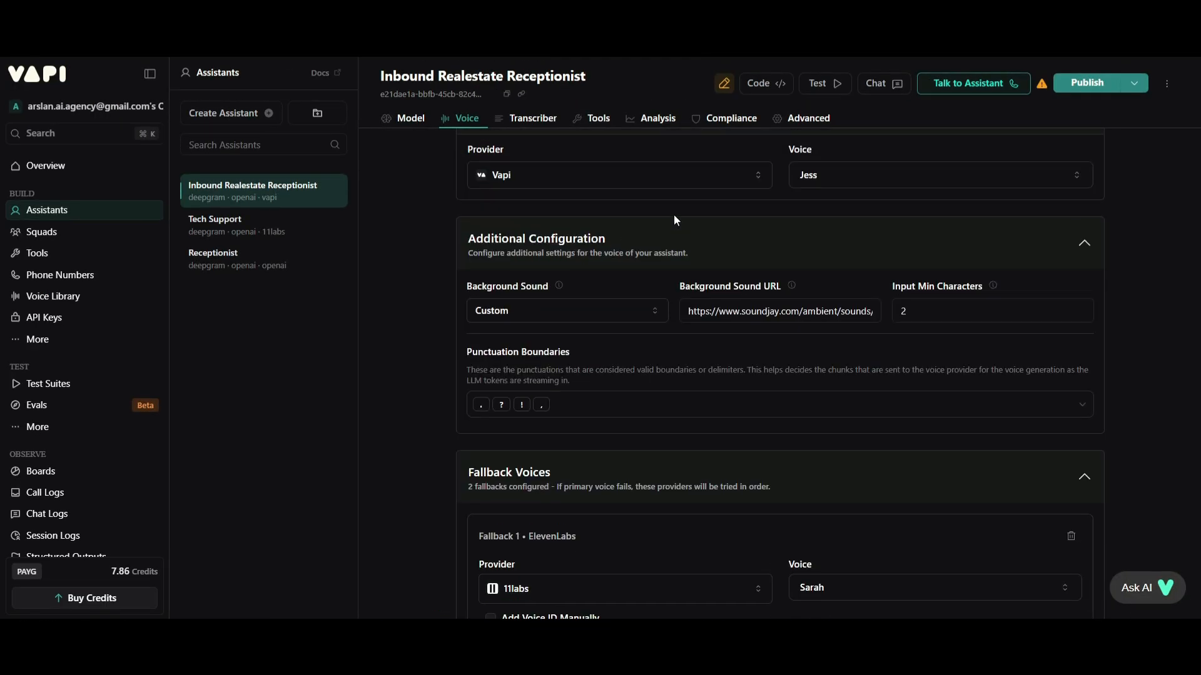
scroll(584, 253, "down", 3)
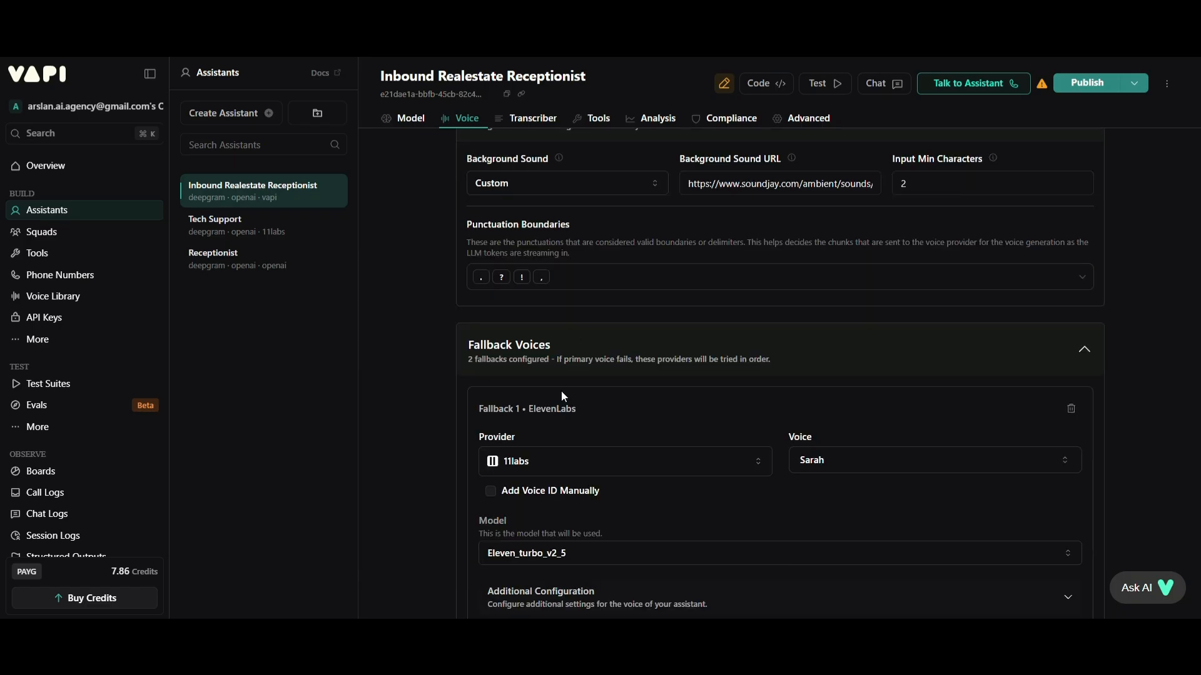
scroll(562, 396, "down", 1)
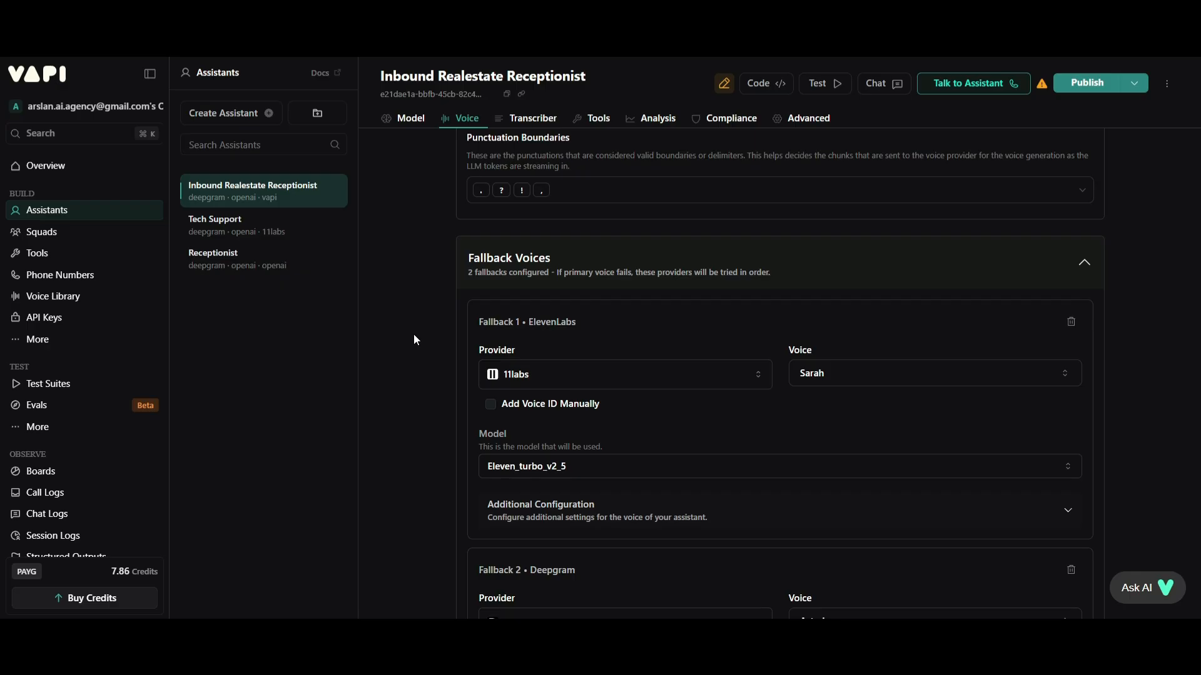
scroll(519, 385, "down", 1)
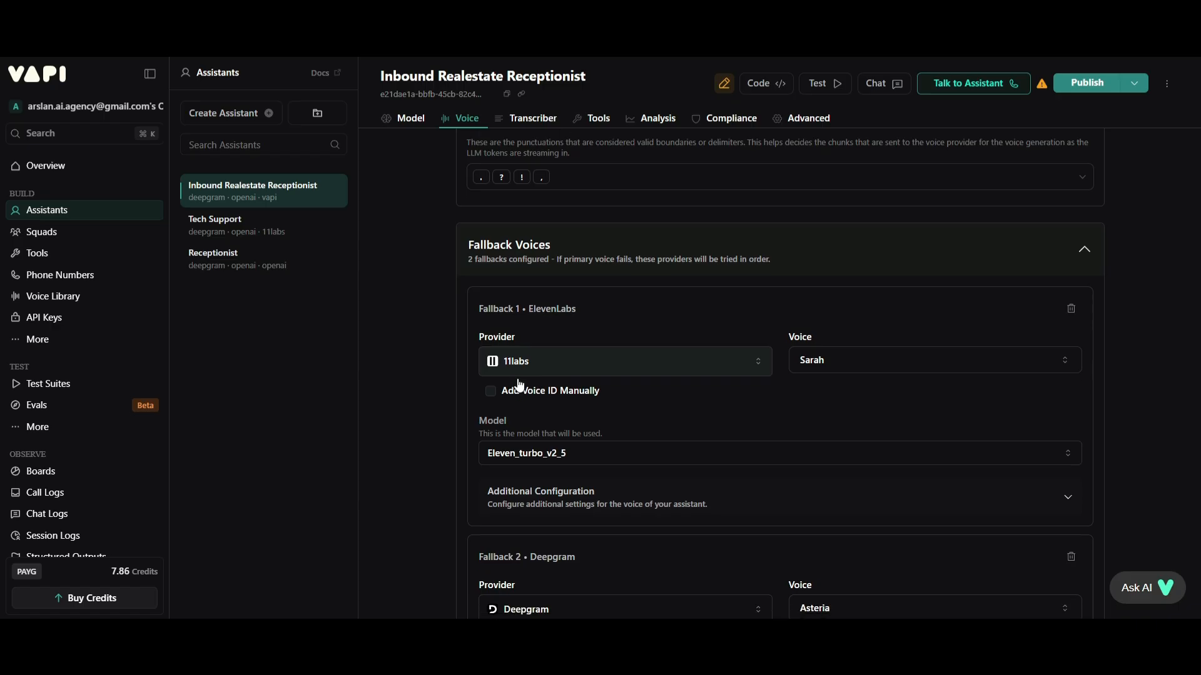
scroll(558, 327, "up", 1)
scroll(558, 327, "down", 1)
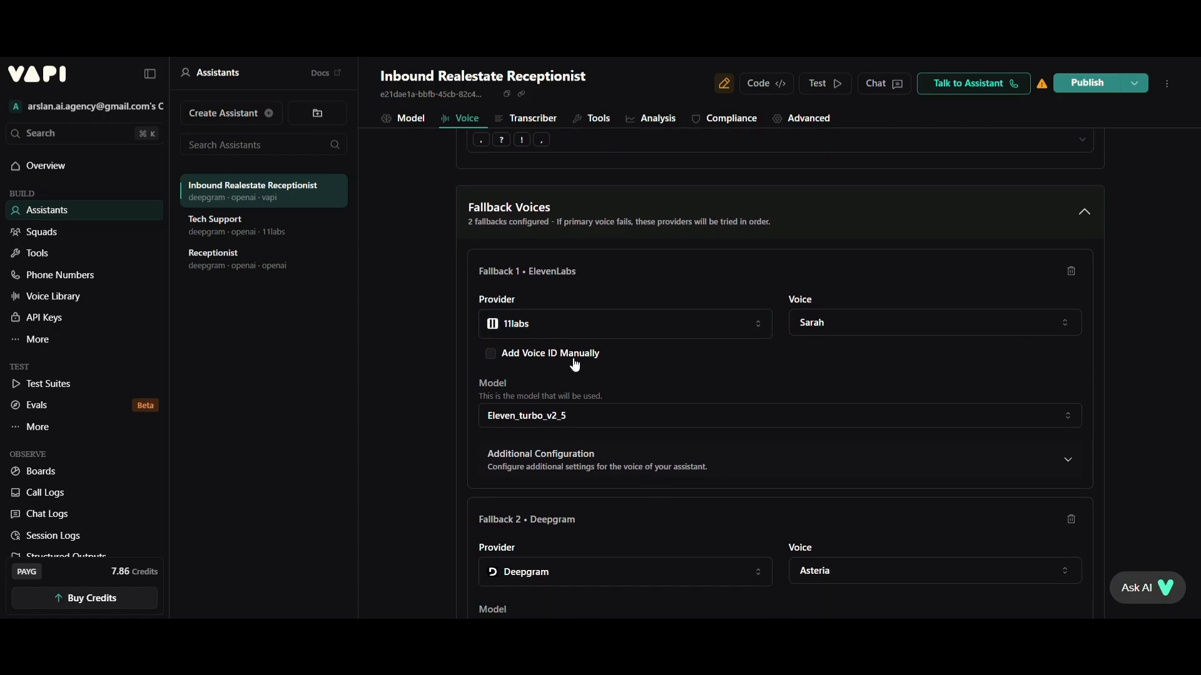
Step: Turn manual voice ID entry on and off again for the ElevenLabs fallback
scroll(563, 356, "down", 1)
left_click(492, 332)
left_click(493, 338)
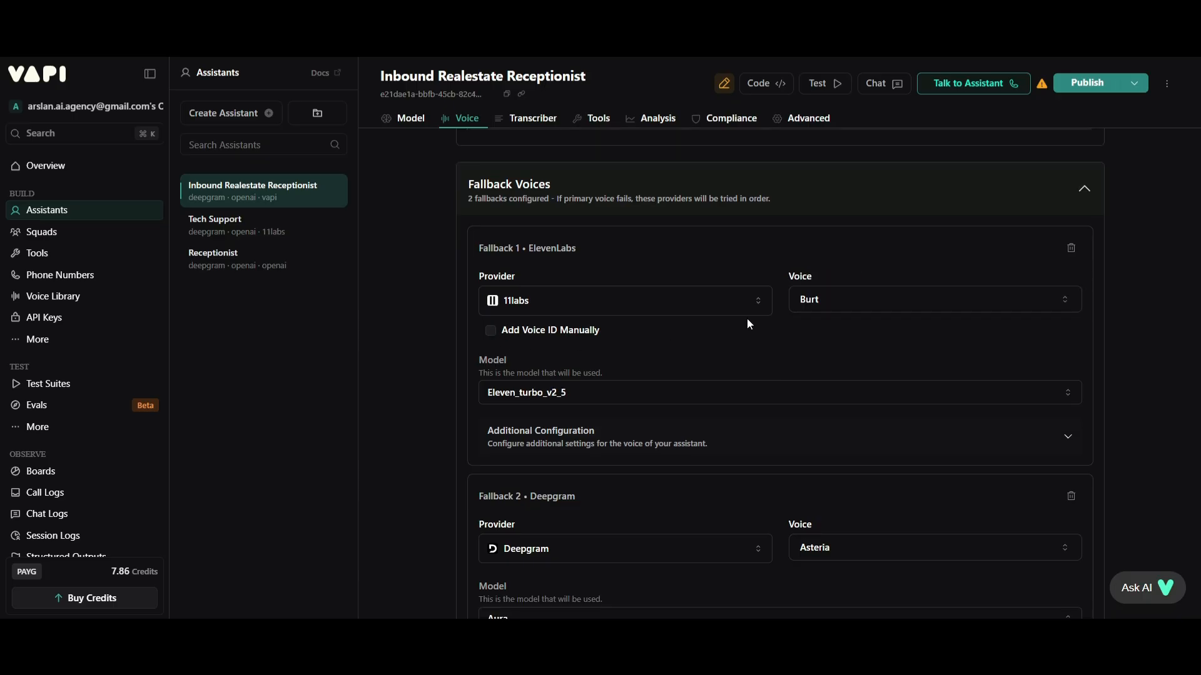
Step: Set the ElevenLabs fallback's voice to Raquel - for conversational
left_click(842, 302)
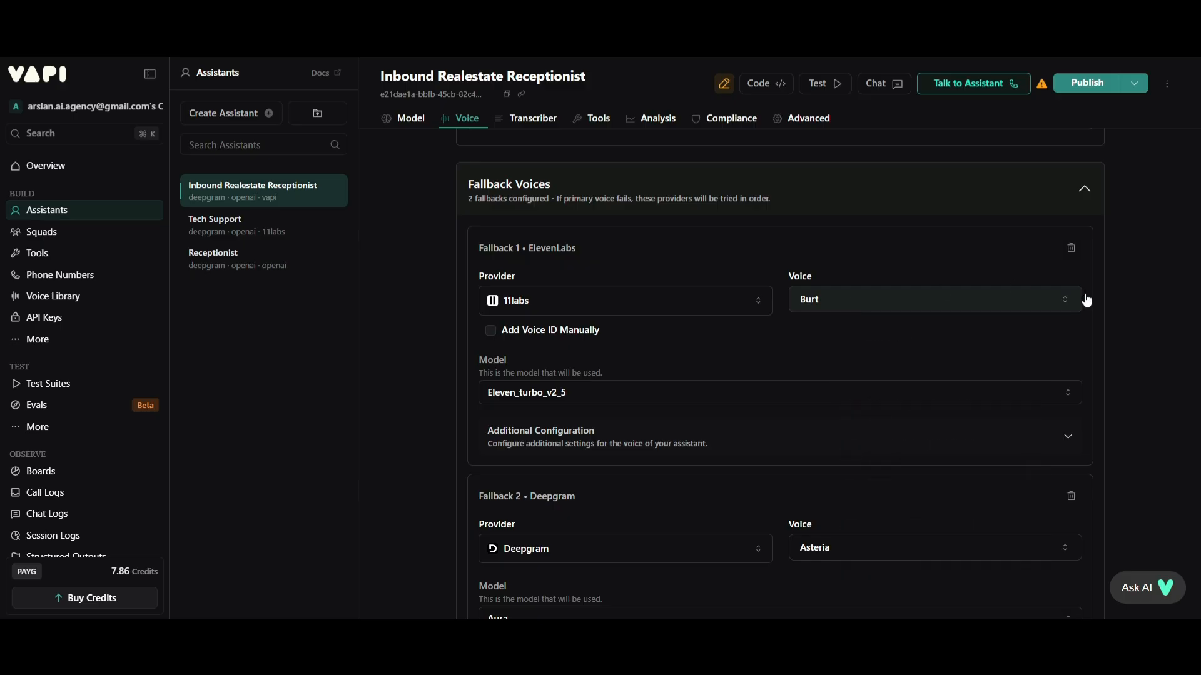
left_click(982, 299)
left_click(888, 395)
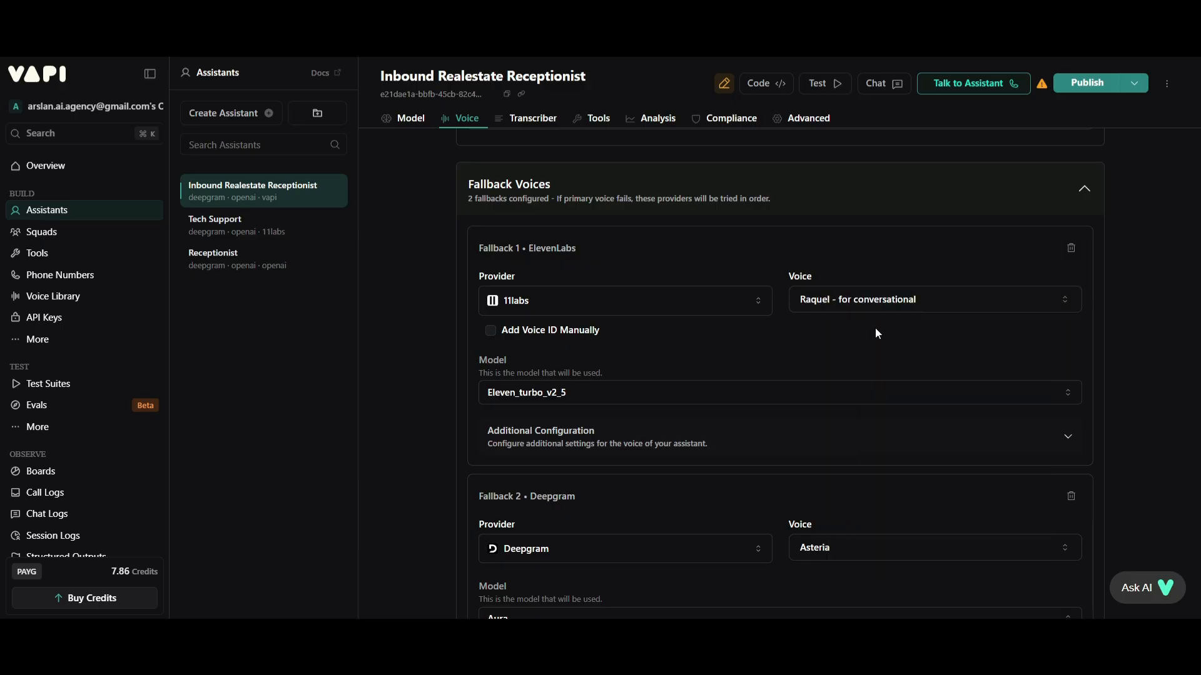
Step: Set the ElevenLabs fallback's model to Eleven Multilingual v2 and review the Deepgram fallback below it
scroll(876, 328, "down", 1)
left_click(622, 316)
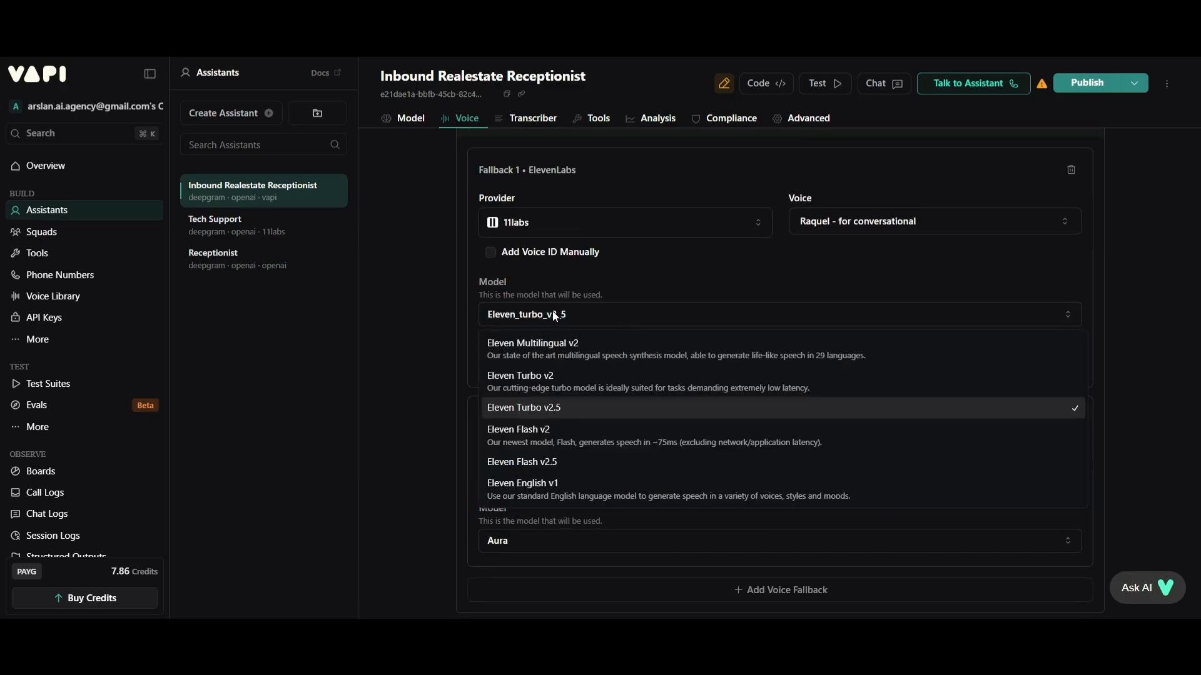
left_click(628, 351)
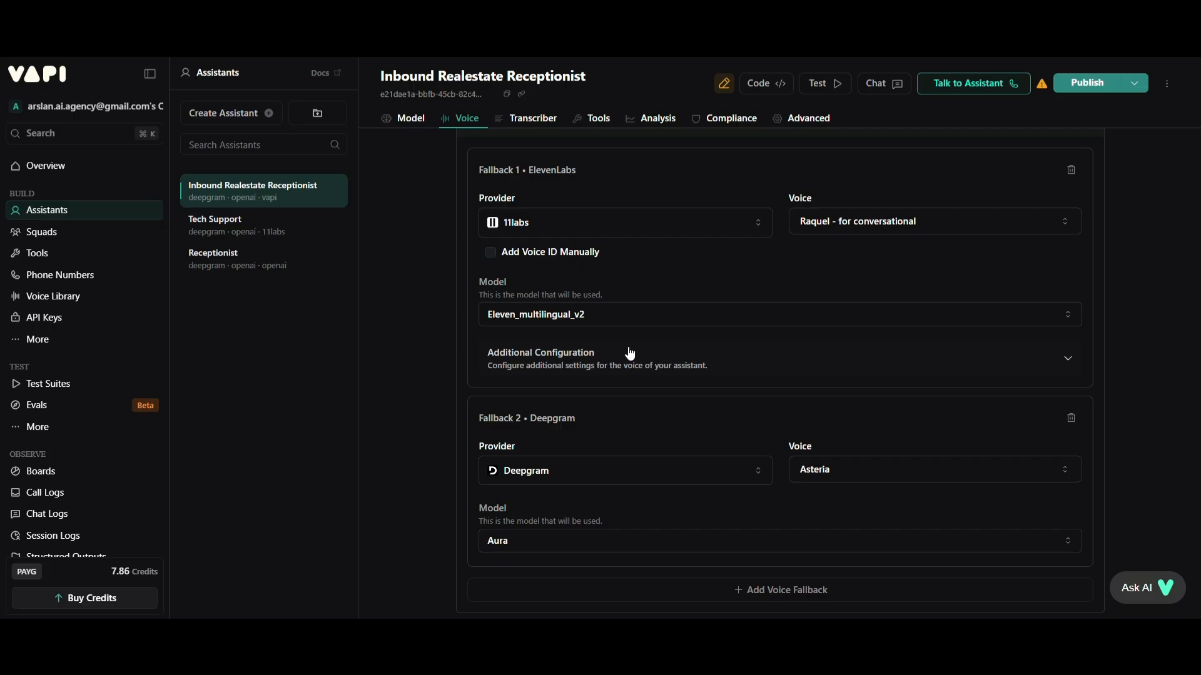
scroll(630, 354, "down", 2)
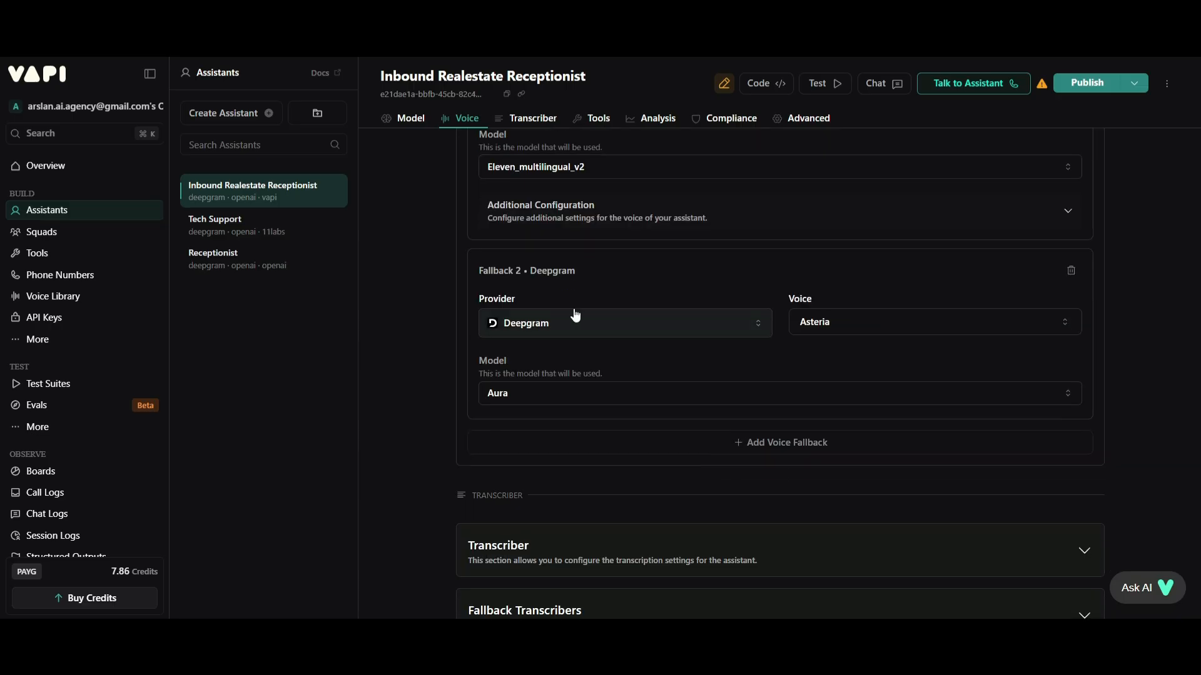
scroll(576, 314, "up", 3)
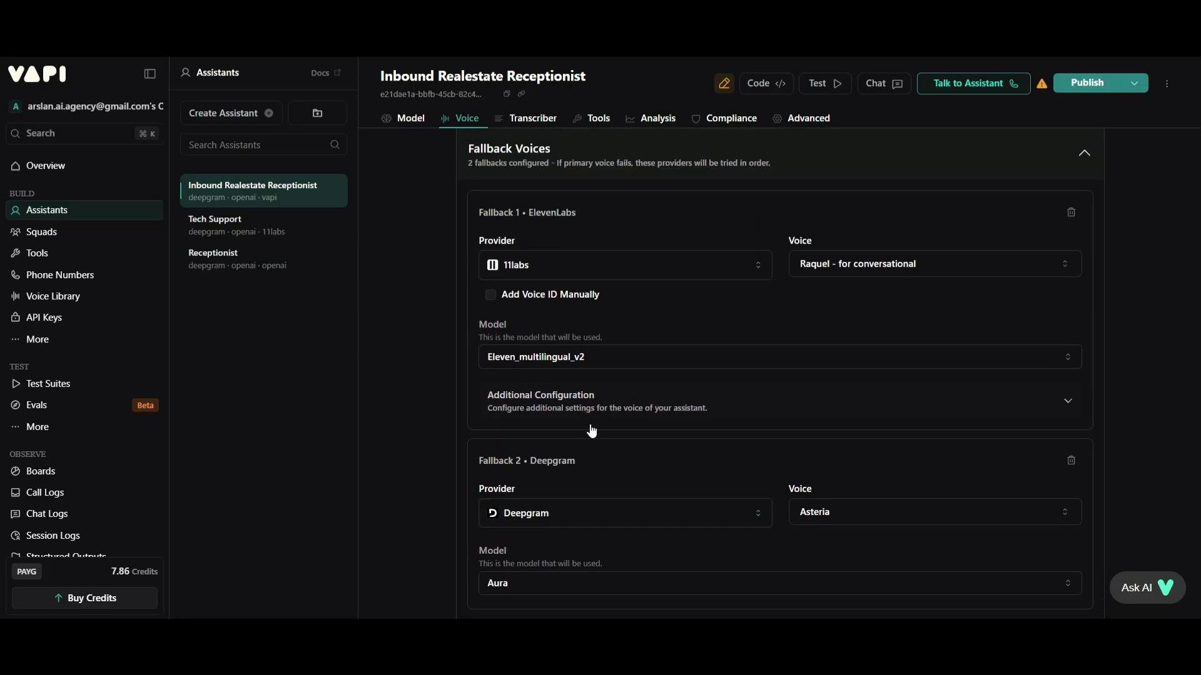
Step: Expand the Transcriber section and set the Deepgram model to Nova 3 and the language to Multilingual
scroll(594, 444, "down", 6)
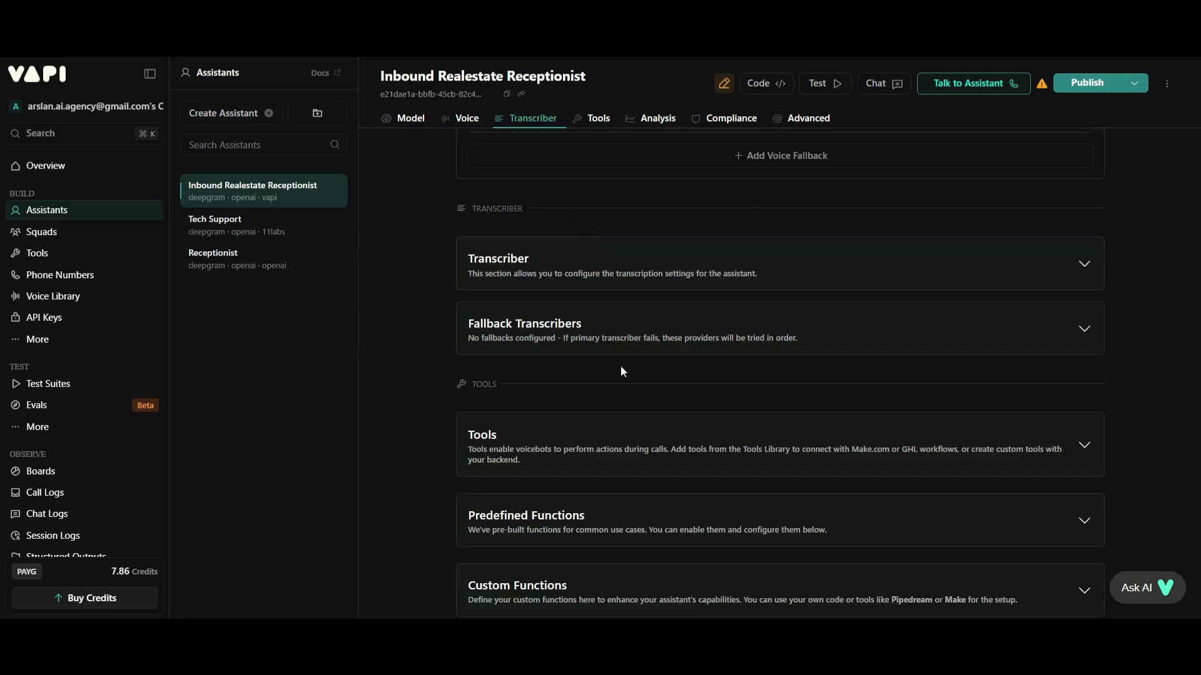
left_click(626, 263)
scroll(626, 262, "down", 1)
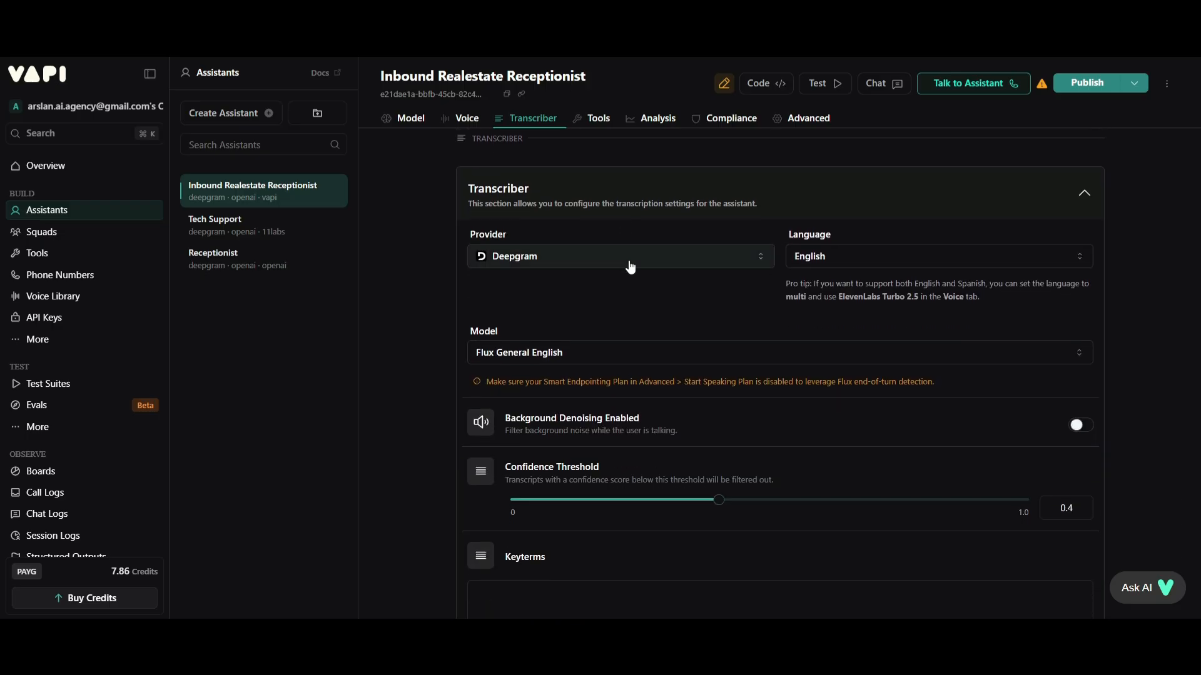
left_click(629, 261)
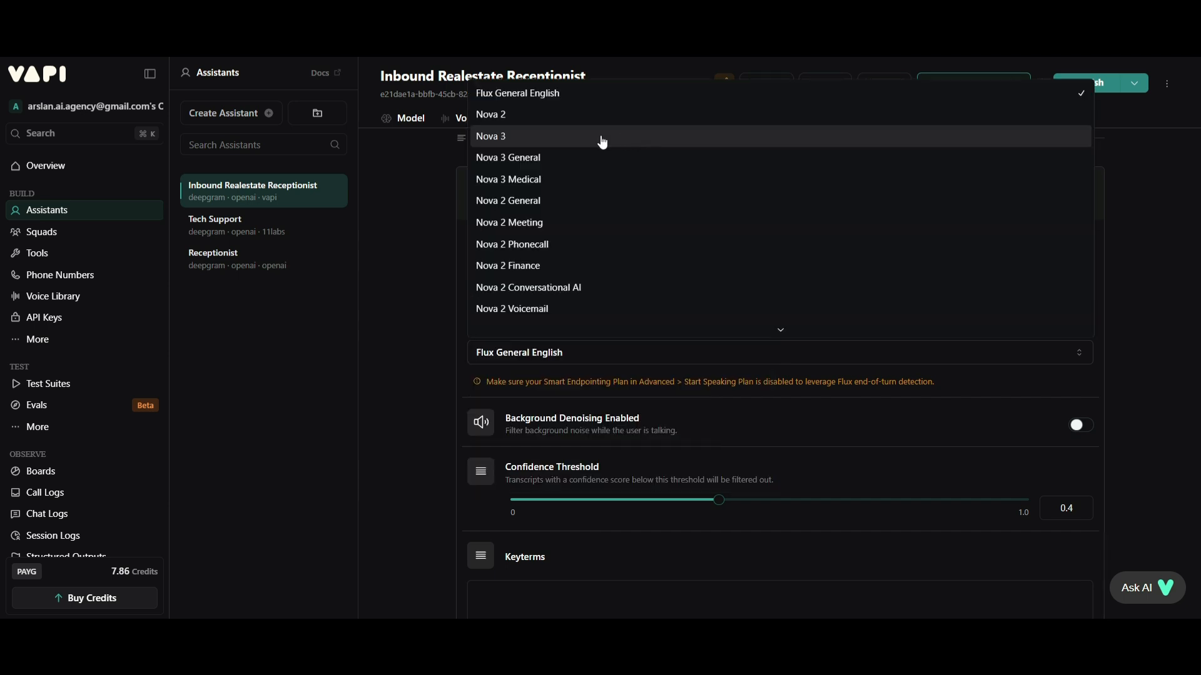
left_click(602, 142)
left_click(870, 213)
scroll(869, 348, "down", 5)
scroll(870, 347, "up", 3)
scroll(869, 347, "down", 3)
left_click(828, 473)
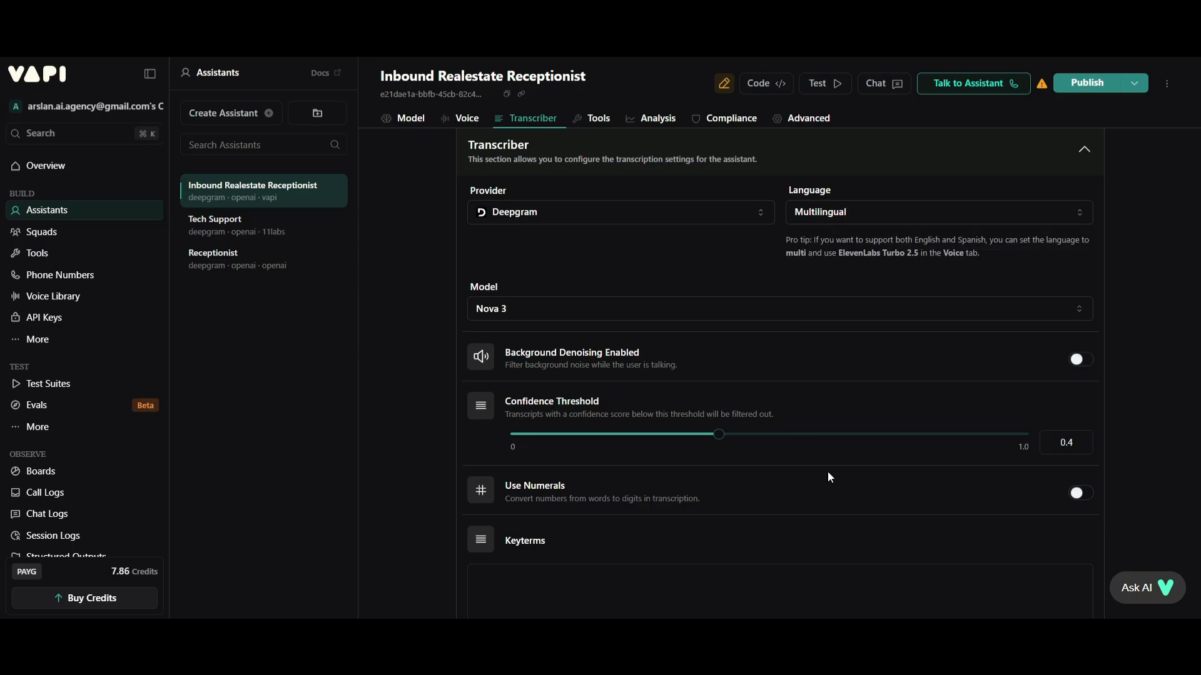
Step: Raise the transcriber's Confidence Threshold to 0.7
scroll(1080, 341, "down", 1)
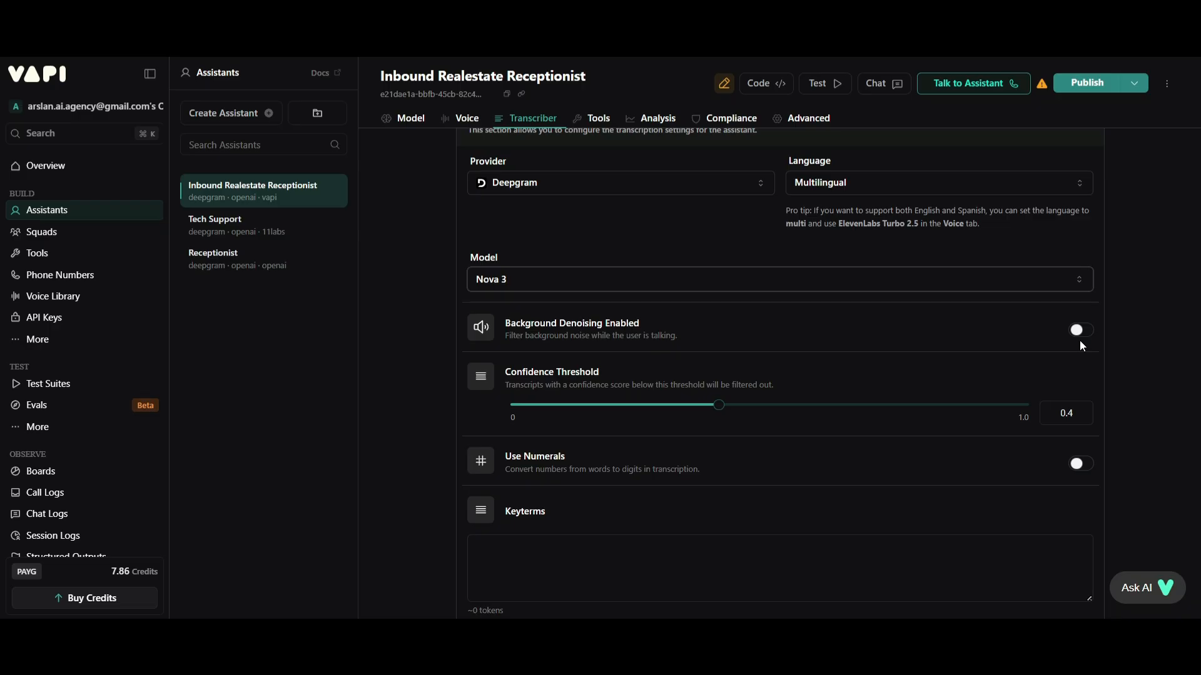
scroll(1080, 340, "down", 2)
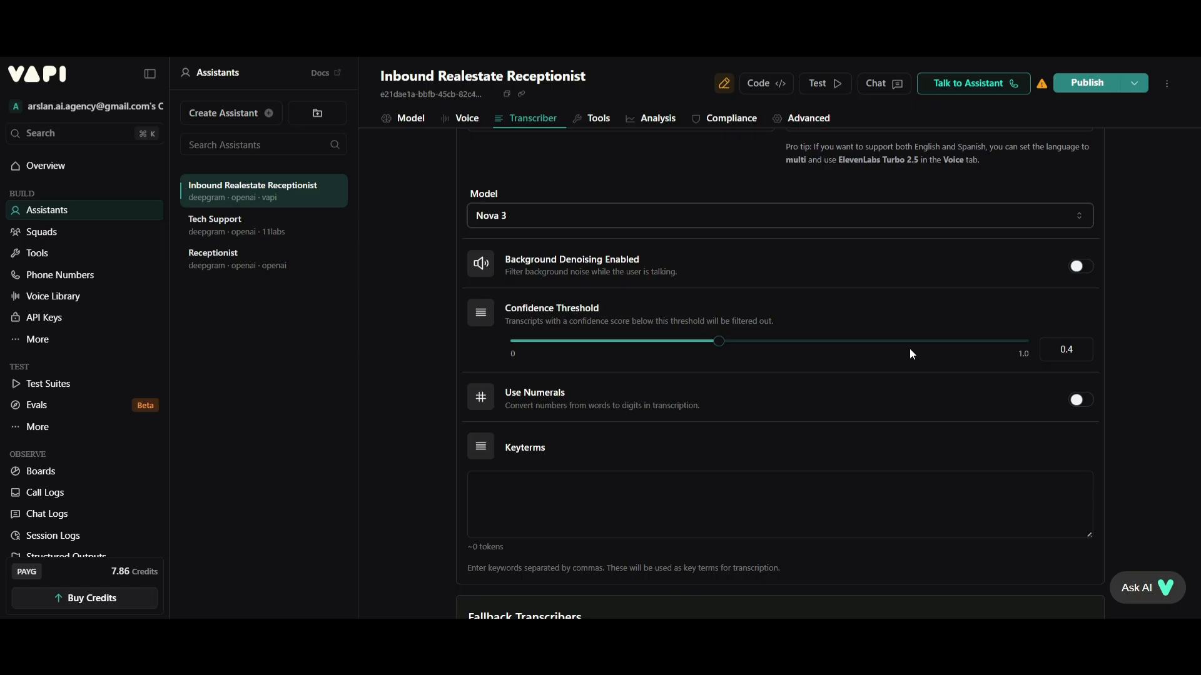
left_click(653, 341)
left_click(724, 342)
left_click_drag(724, 348, 867, 351)
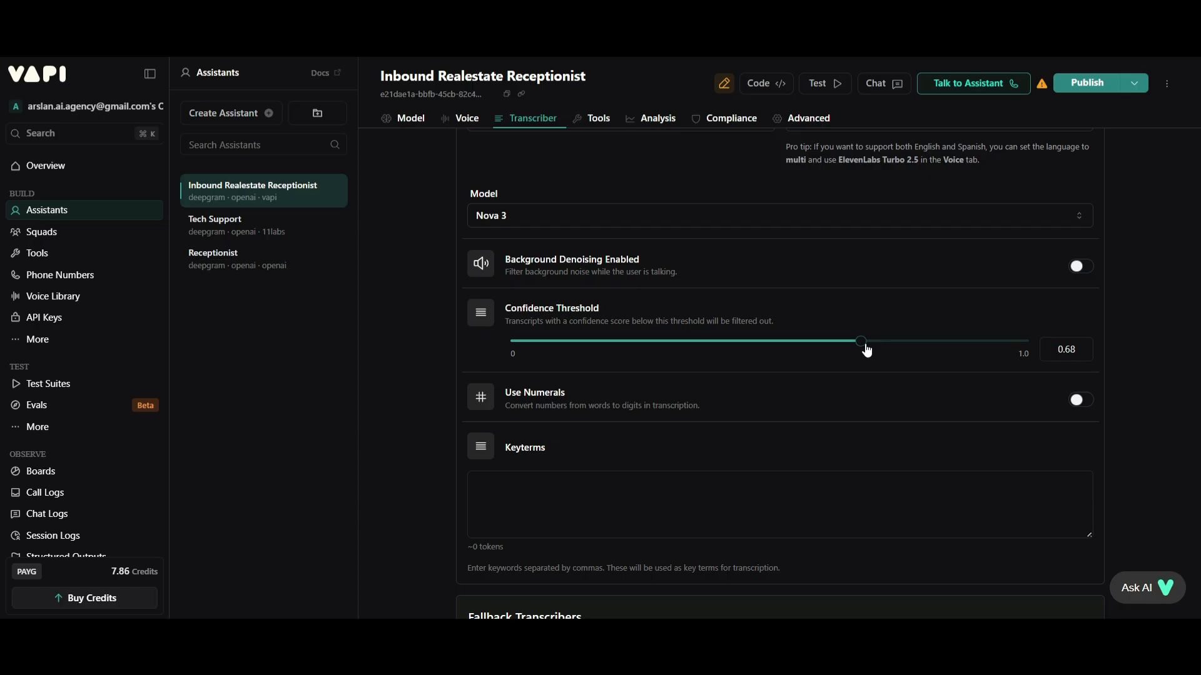
left_click_drag(866, 351, 876, 346)
Step: Turn on Use Numerals for the transcriber and add a fallback transcriber
scroll(888, 347, "down", 3)
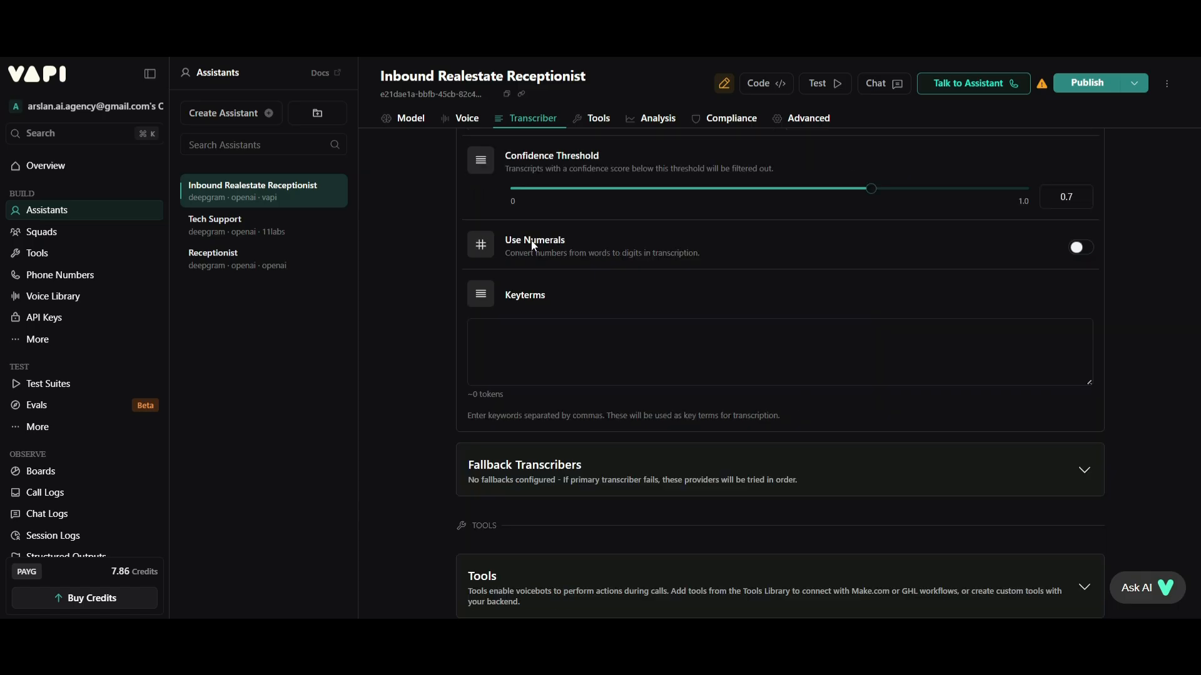
scroll(678, 286, "up", 2)
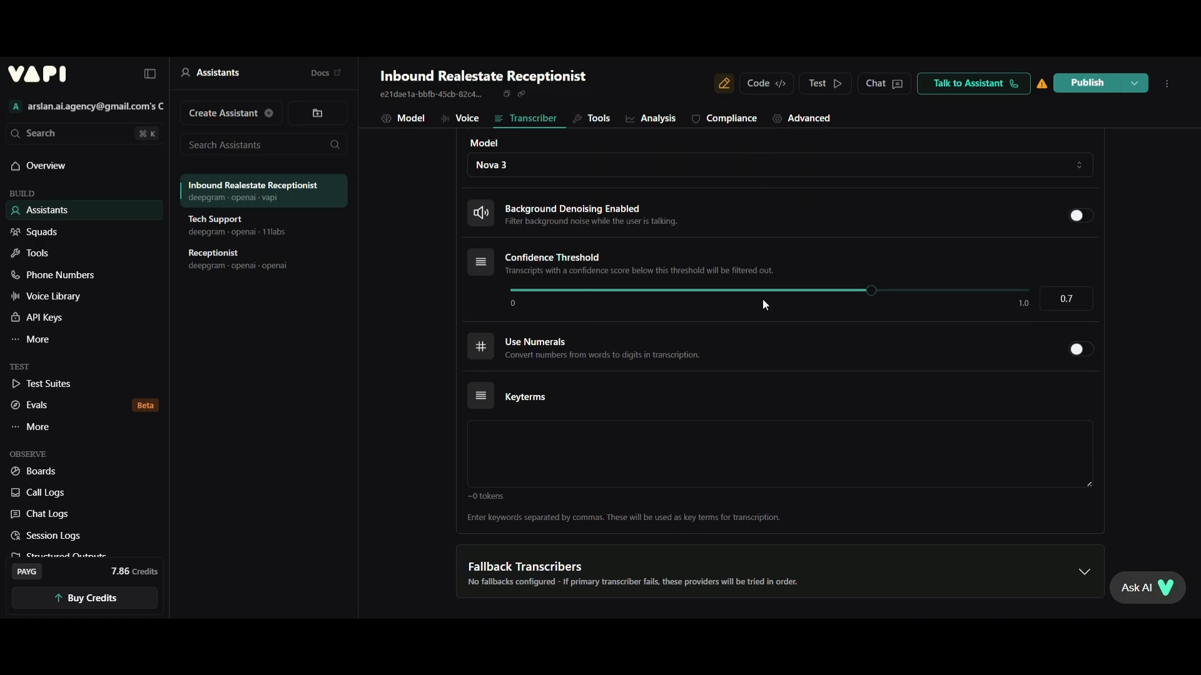
left_click(1082, 356)
scroll(1085, 361, "down", 2)
left_click(861, 365)
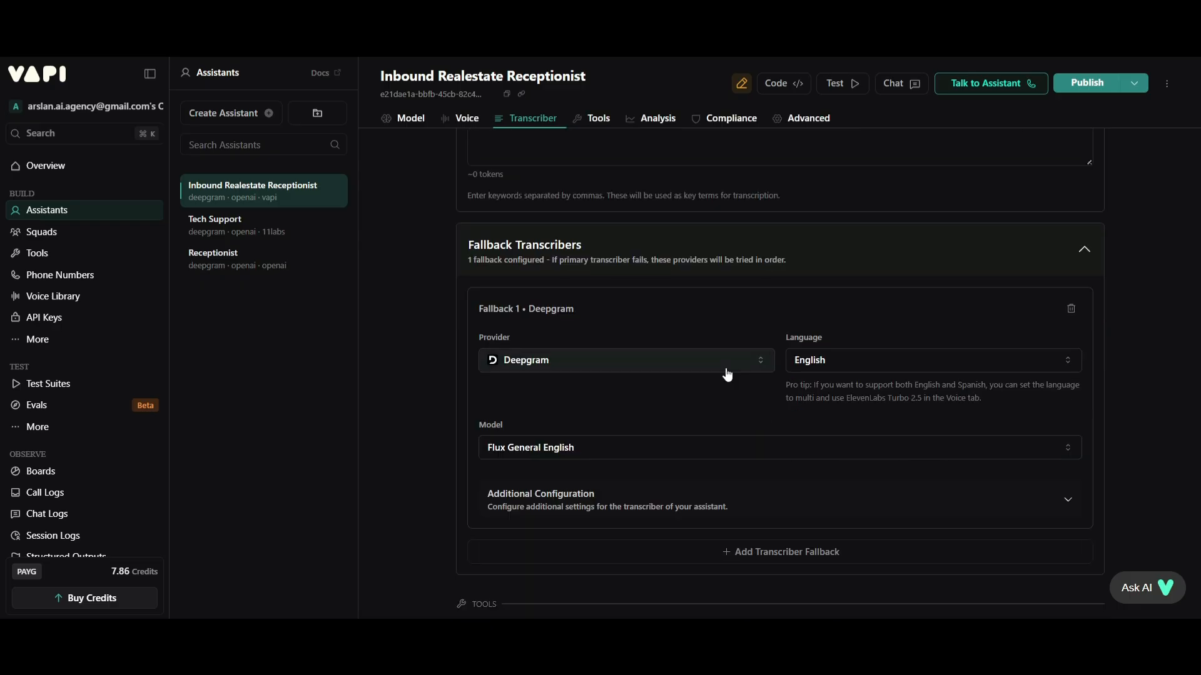
Step: Try Assembly AI and 11labs as the fallback transcriber's provider and check the 11labs model options
left_click(727, 369)
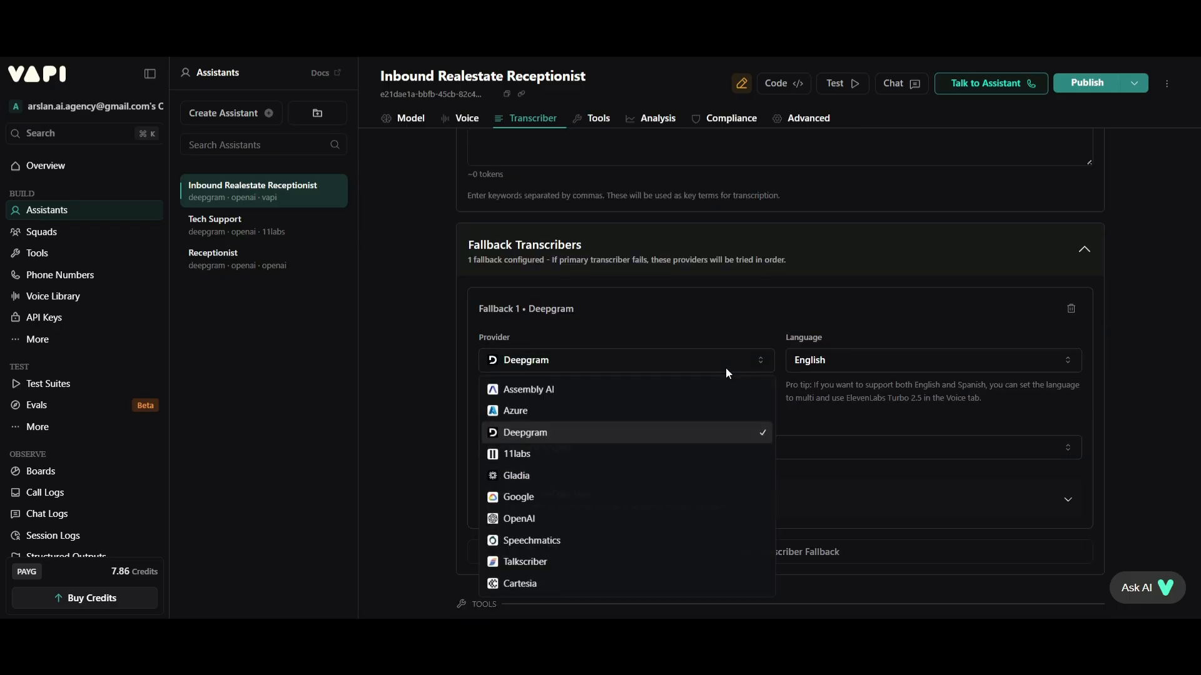
left_click(615, 400)
left_click(691, 365)
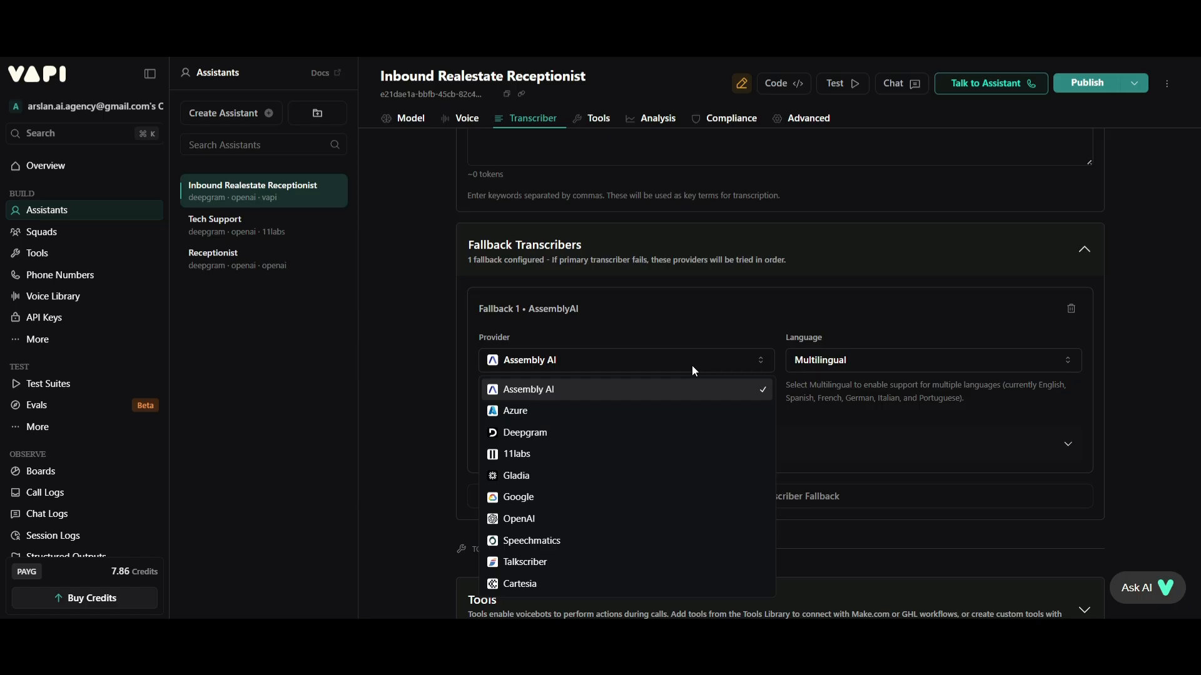
left_click(626, 455)
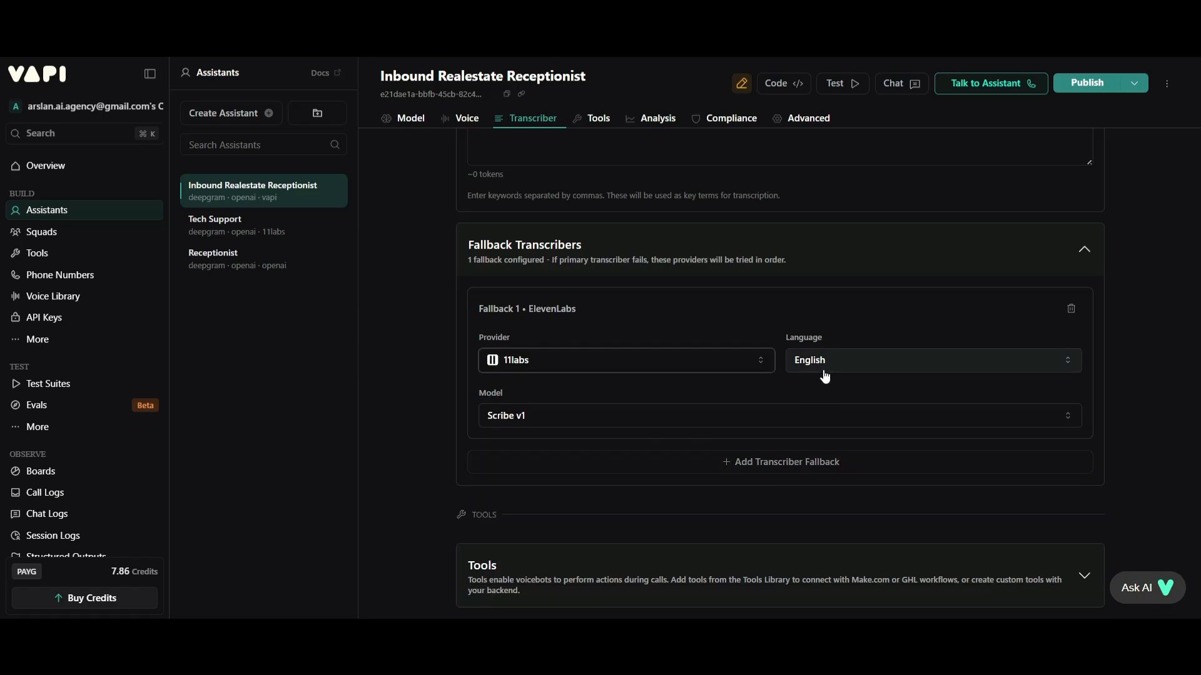
left_click(762, 416)
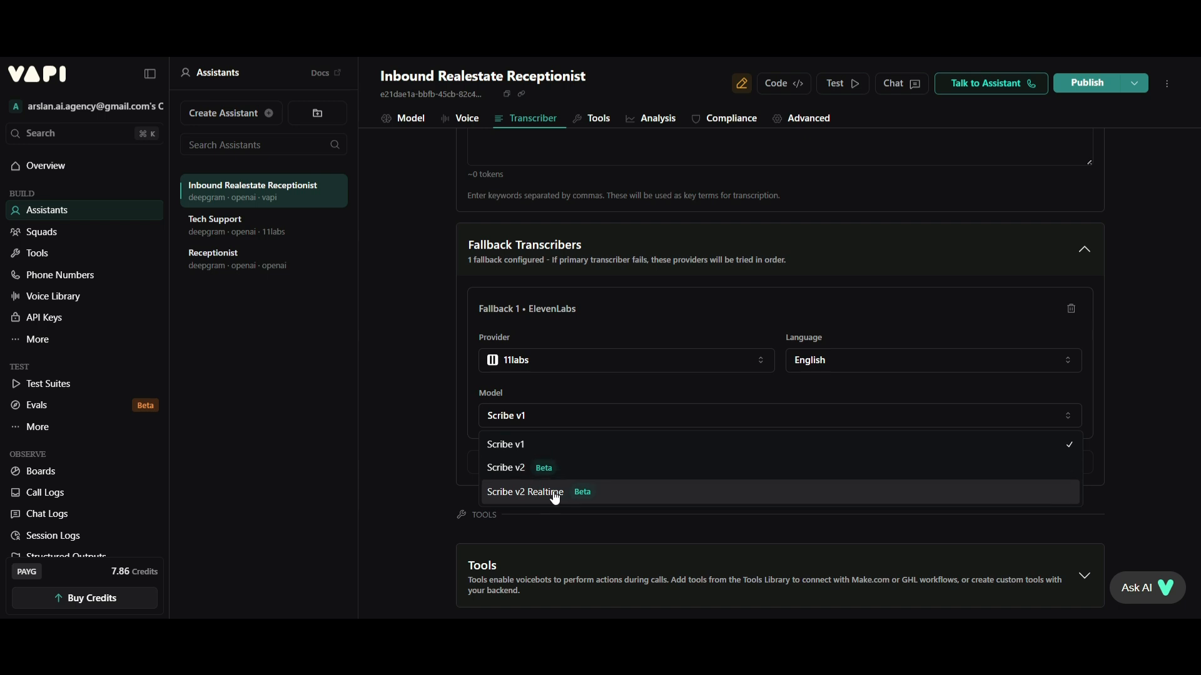
left_click(768, 387)
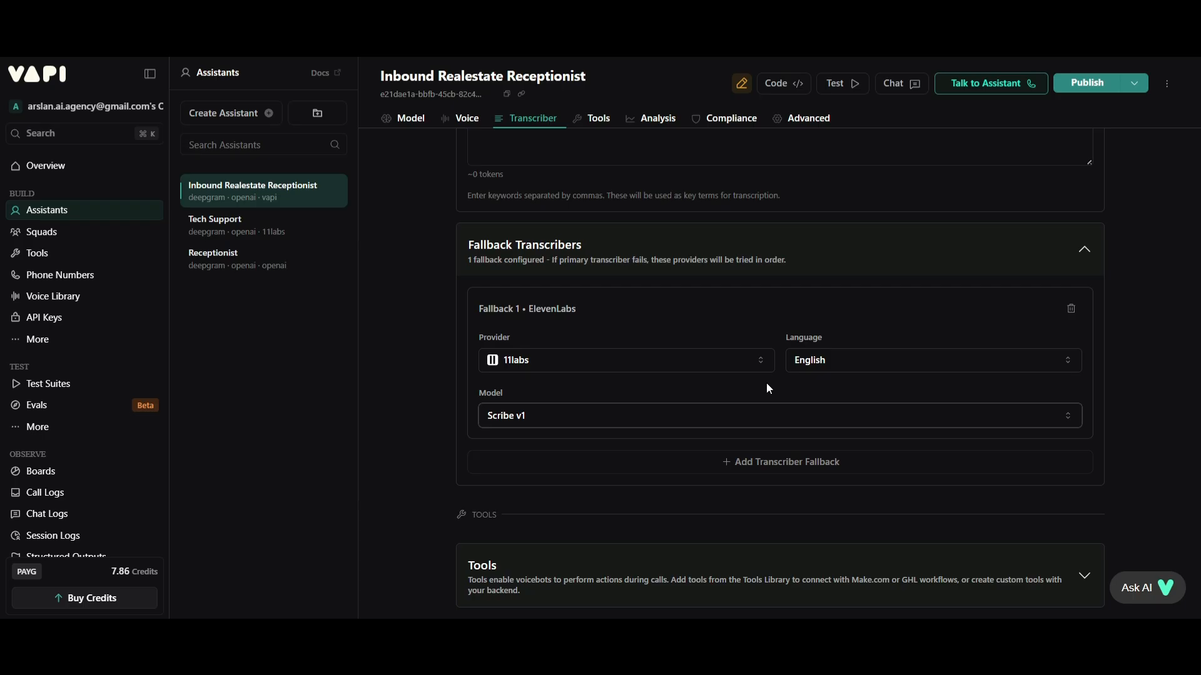
Step: Set the fallback transcriber's provider to Assembly AI
scroll(688, 387, "up", 1)
left_click(557, 437)
left_click(562, 381)
left_click(561, 382)
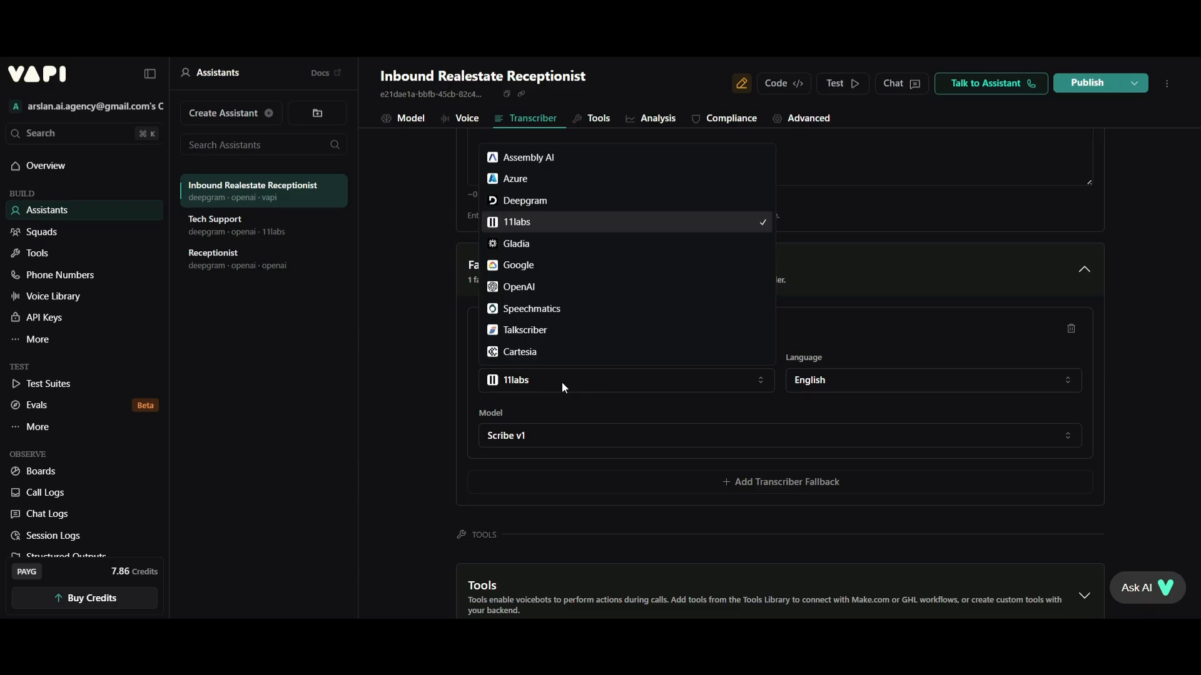
left_click(602, 157)
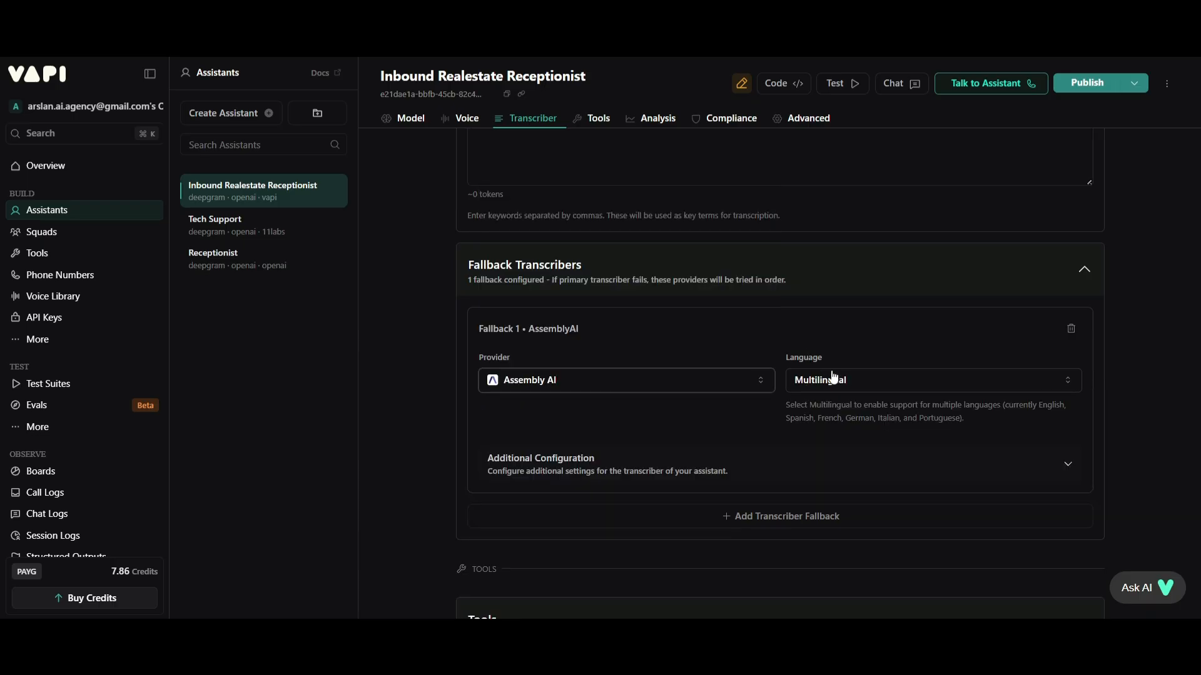
scroll(833, 376, "up", 6)
scroll(729, 262, "down", 9)
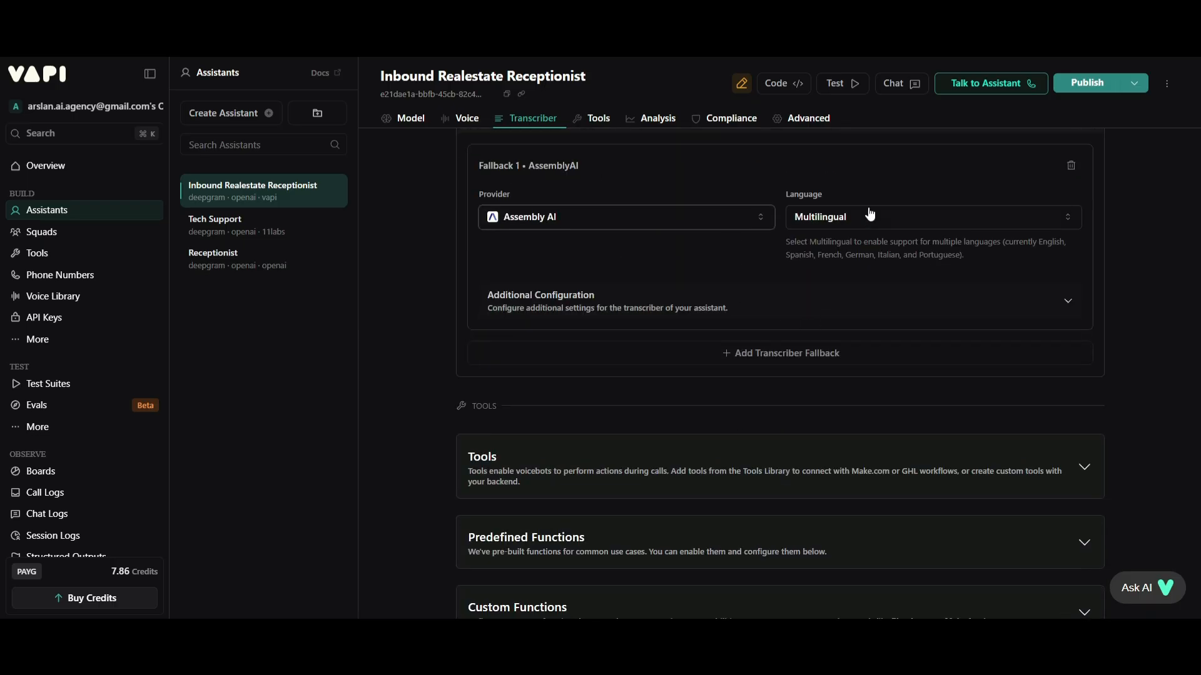
Step: Expand the assistant's Tools section and review the tools available for selection
scroll(914, 429, "down", 2)
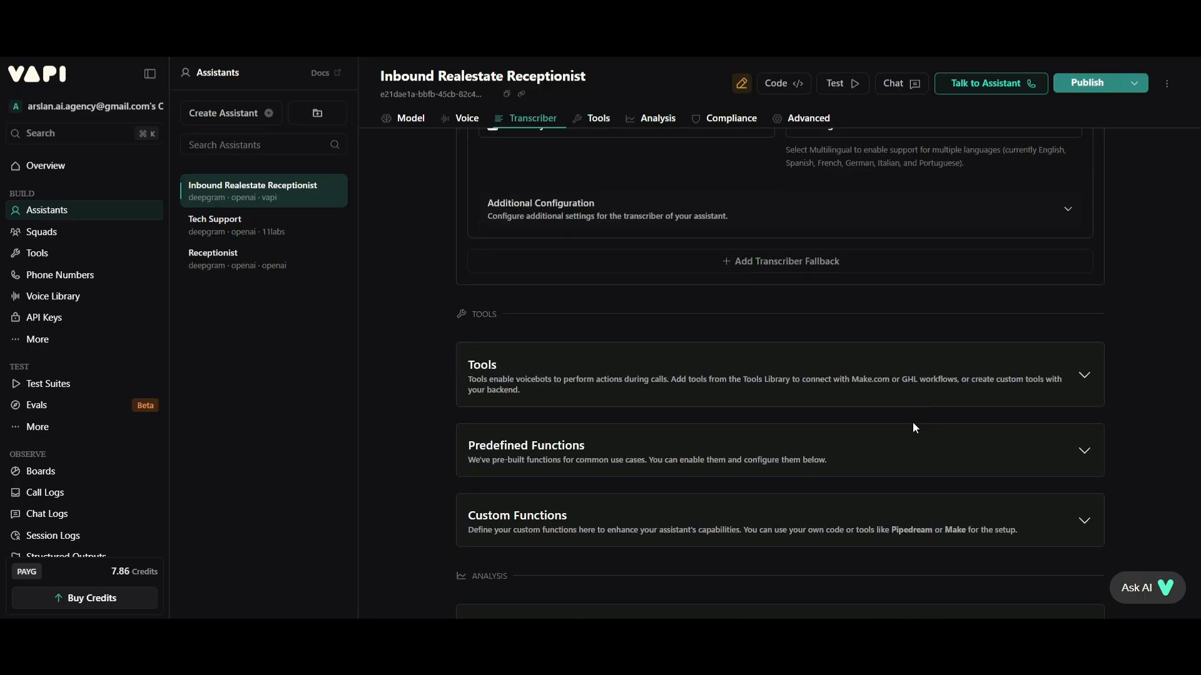
left_click(805, 400)
left_click(549, 468)
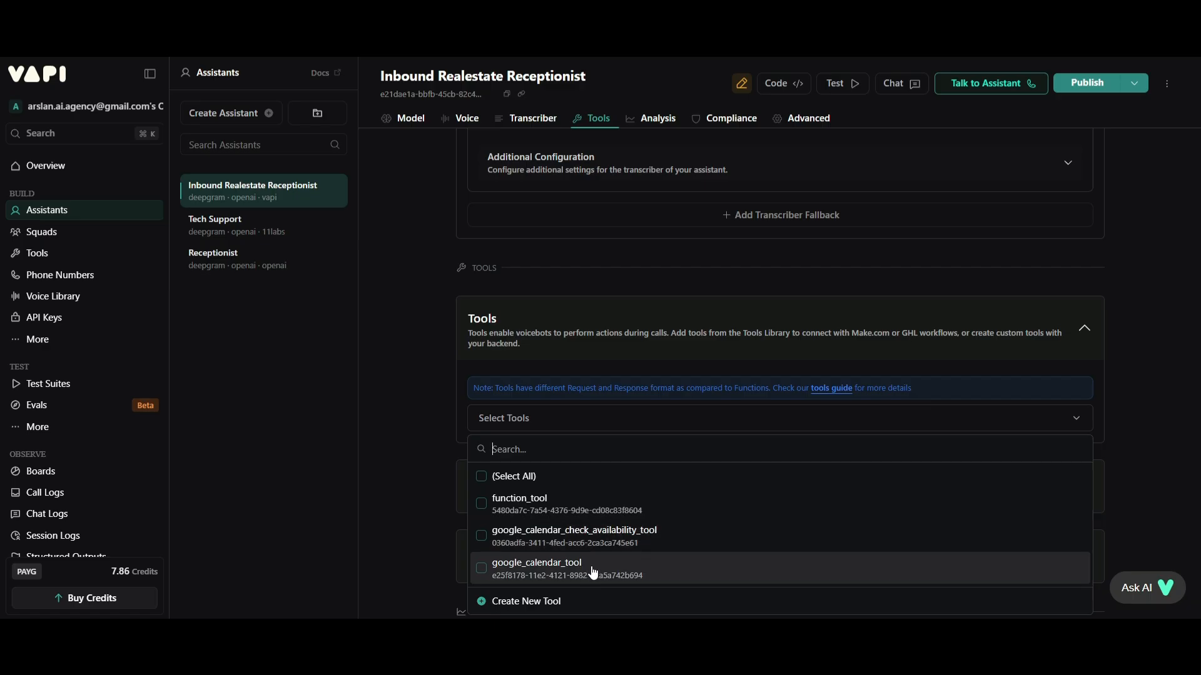
left_click(383, 470)
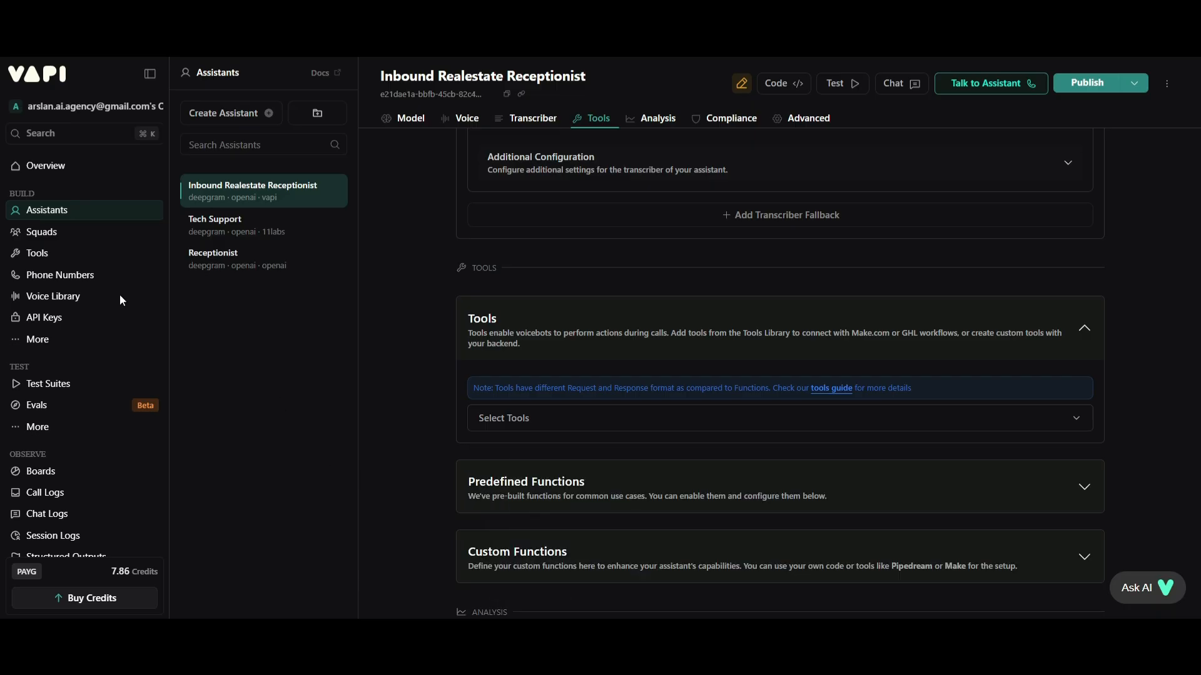
Step: Create a new Google Calendar tool of the Create Event type in the tools library
left_click(68, 257)
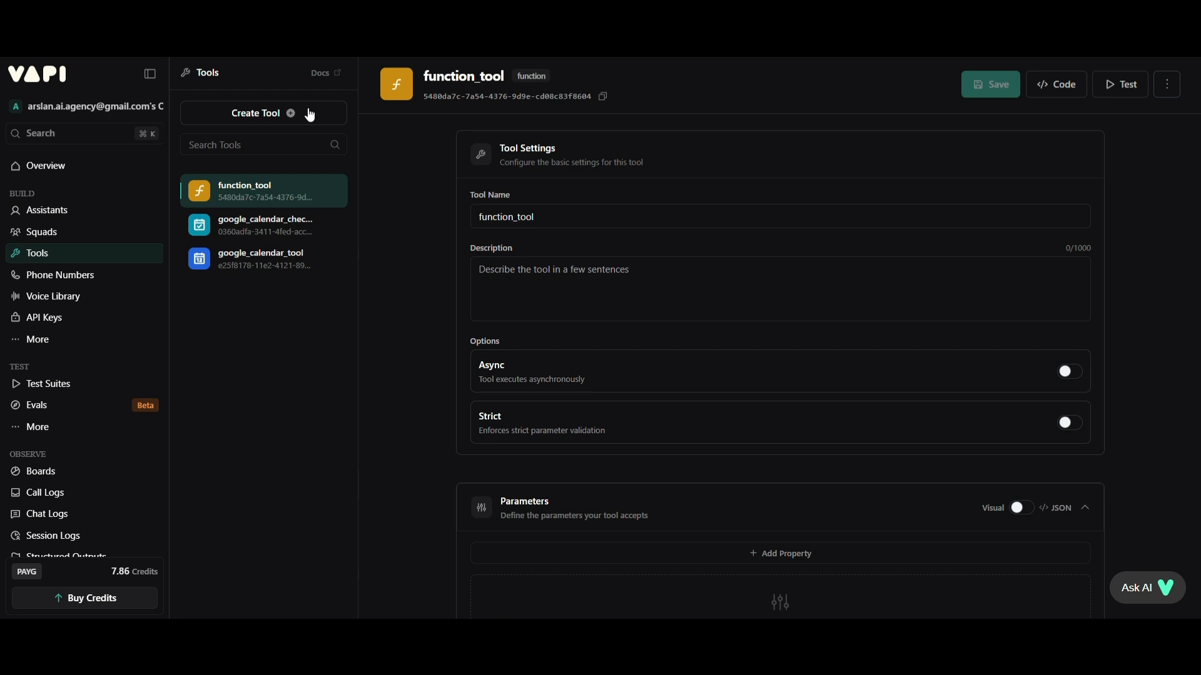
left_click(287, 114)
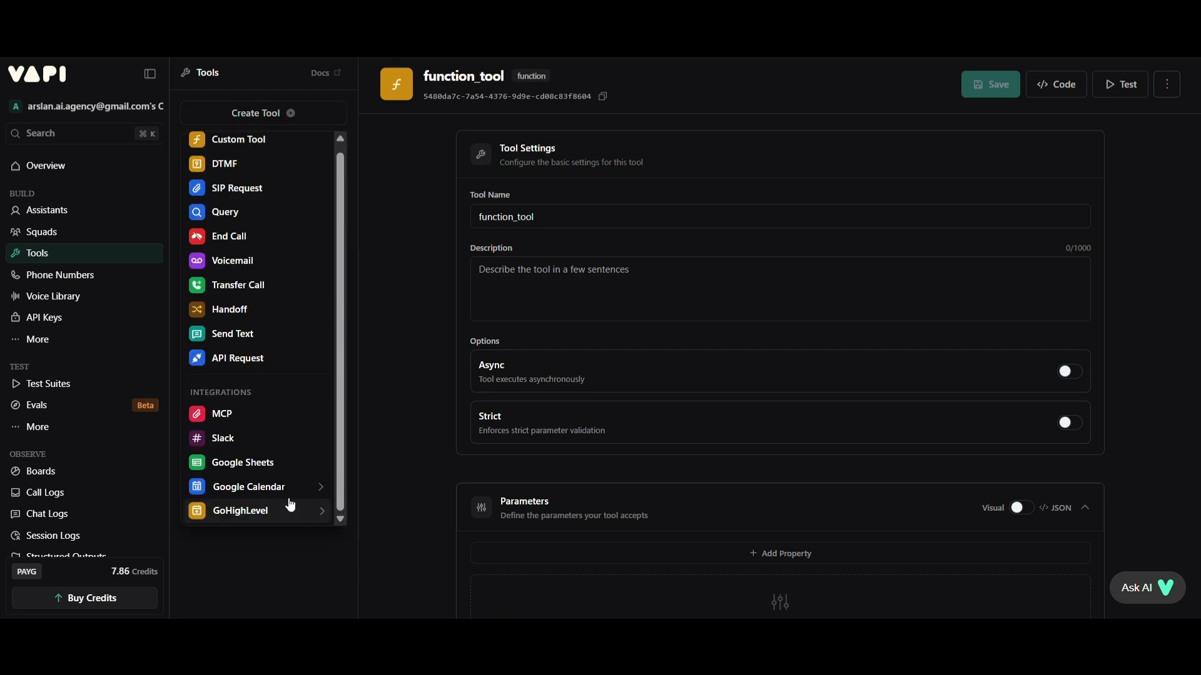
mouse_move(289, 491)
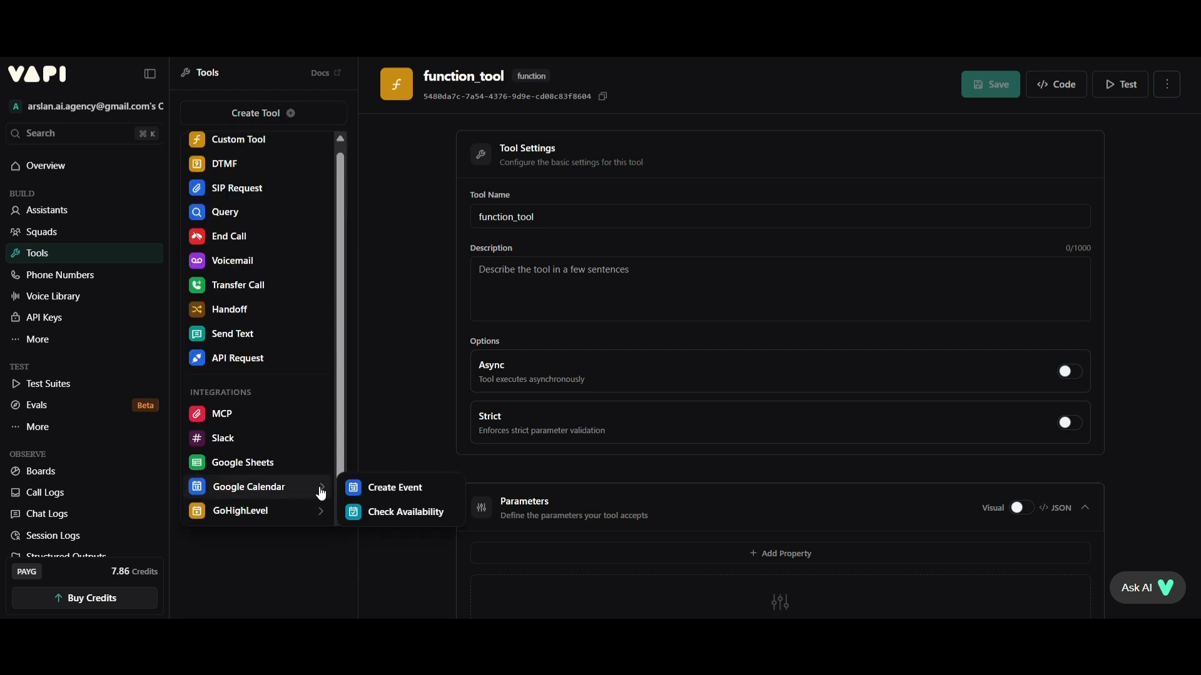
left_click(417, 496)
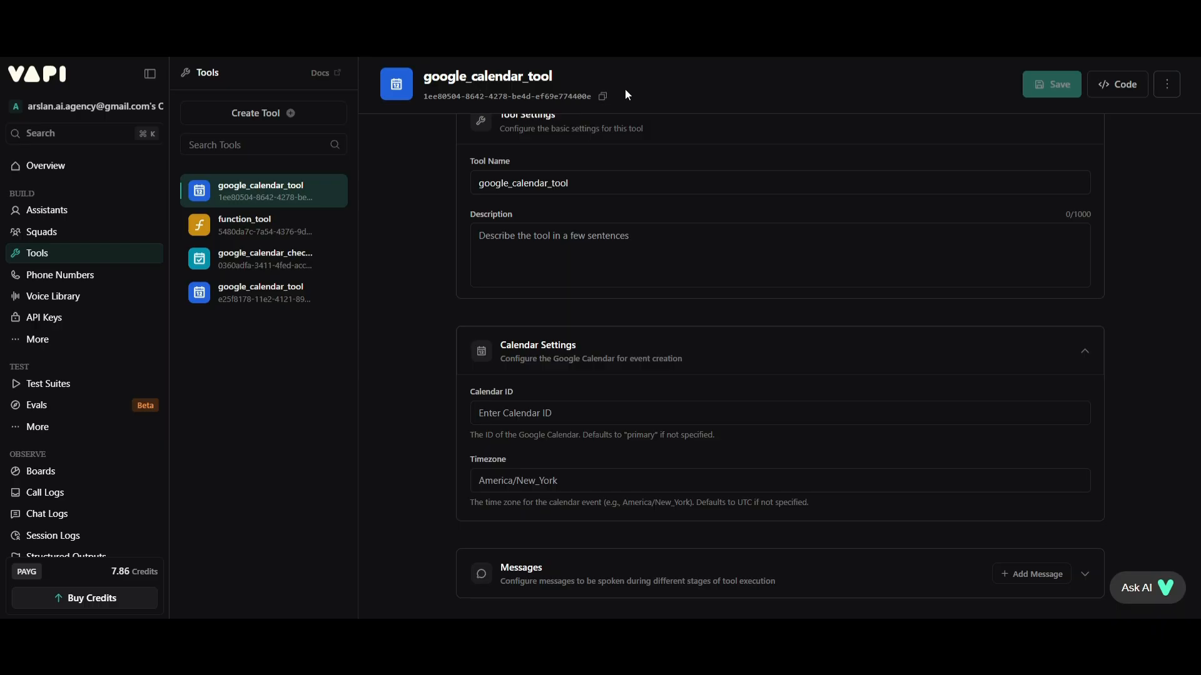
Step: Review the new calendar tool's name, Calendar ID and timezone settings
scroll(552, 107, "up", 1)
double_click(587, 220)
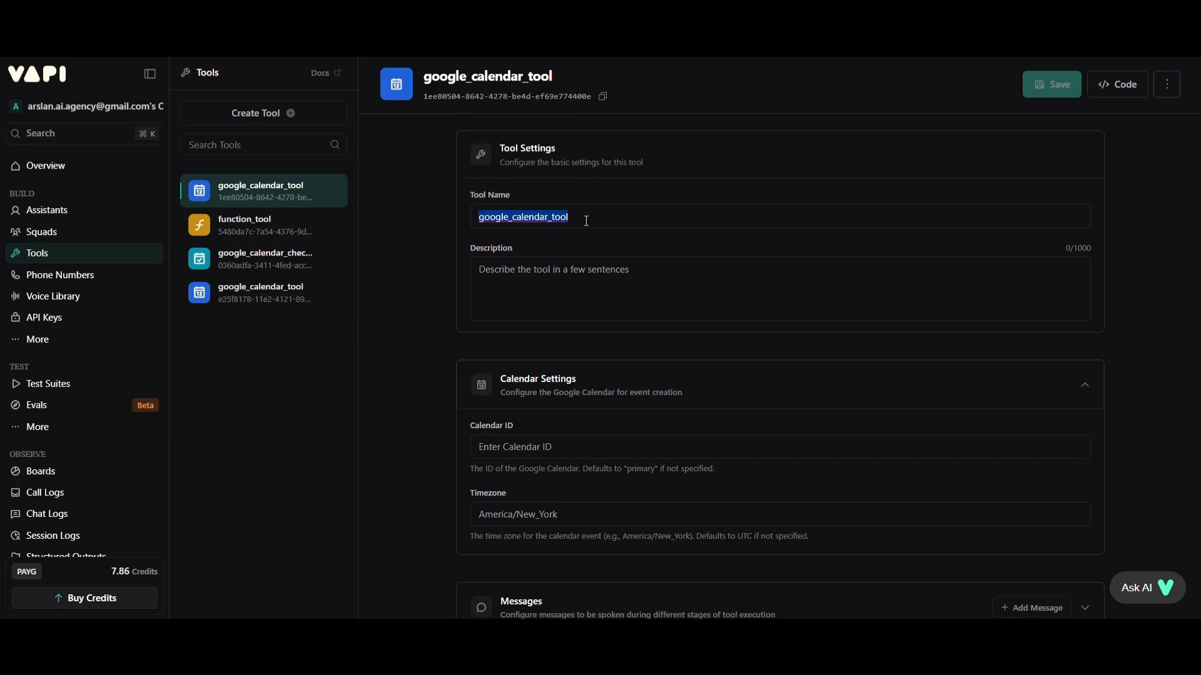
scroll(615, 308, "down", 1)
left_click(539, 419)
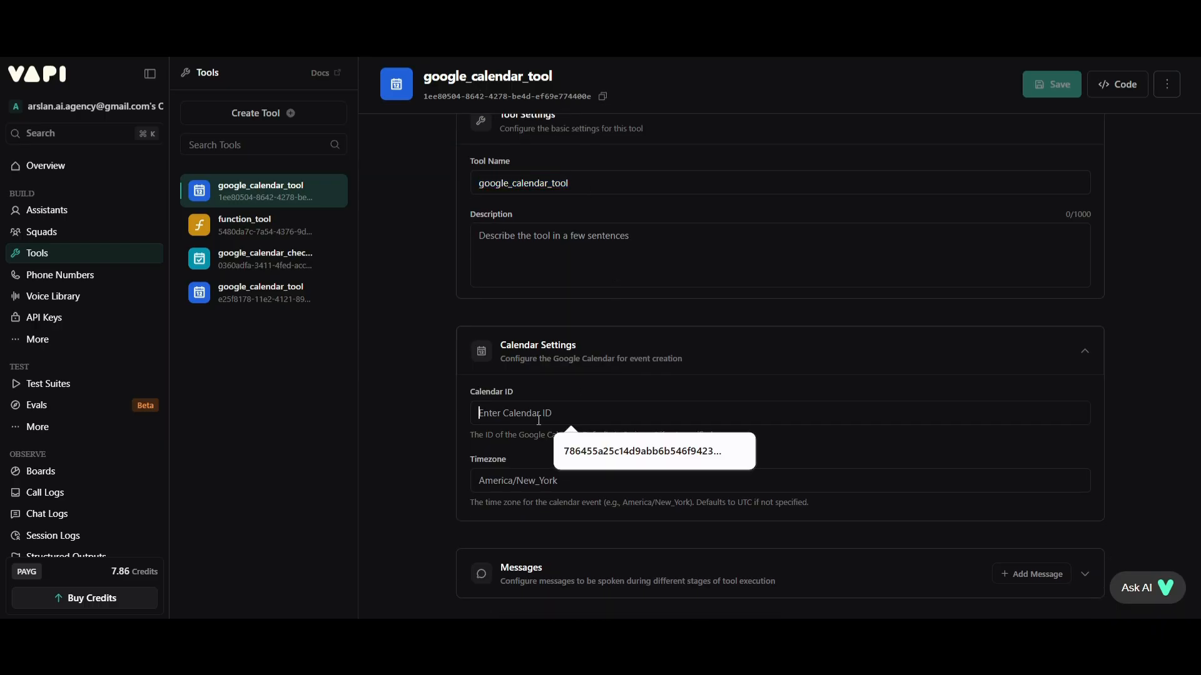
left_click(549, 373)
left_click(549, 374)
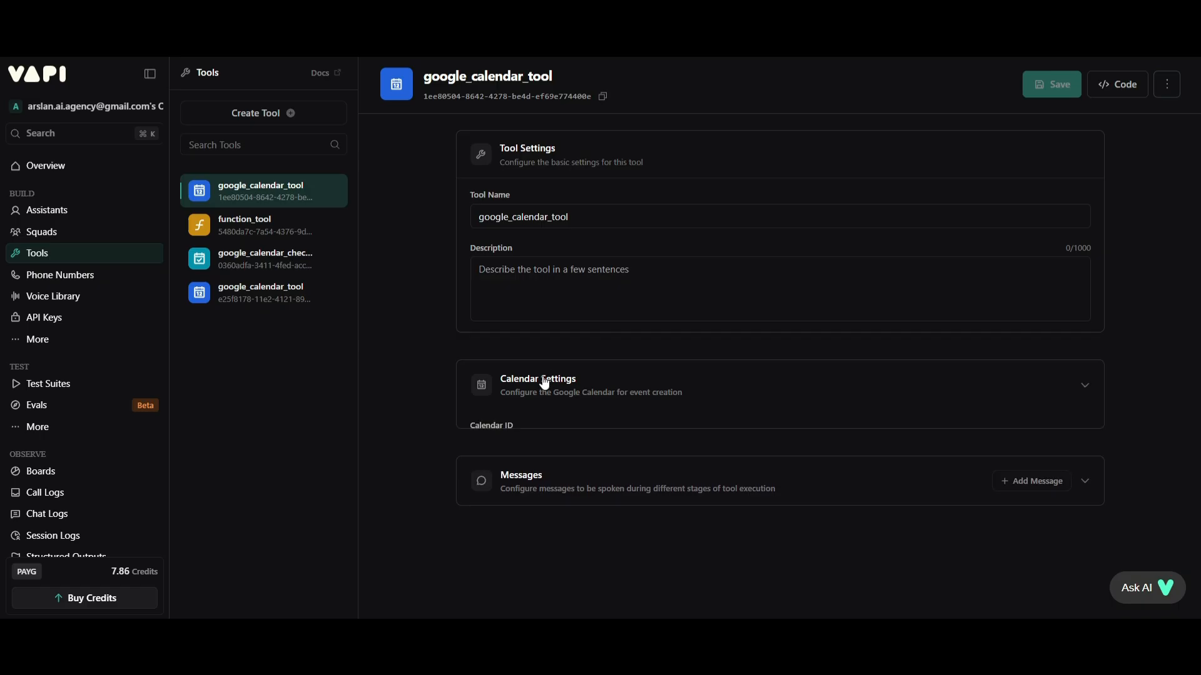
Step: Switch to Google Calendar and open the settings of the vapi calendar
left_click(234, 15)
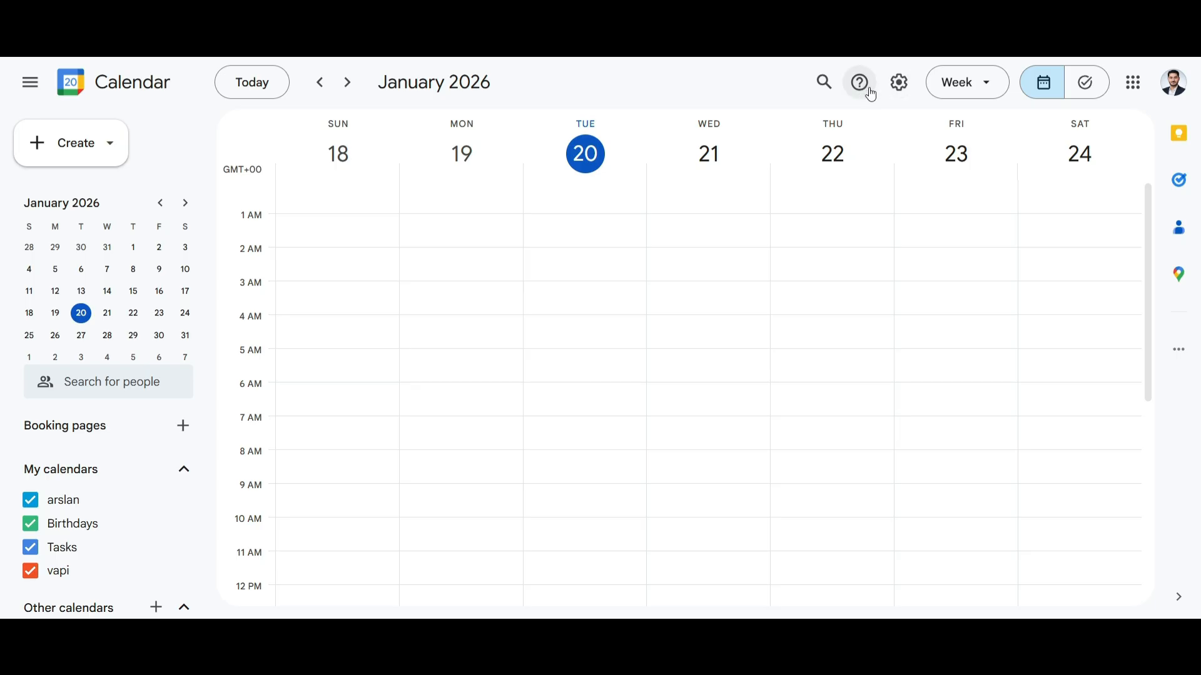
left_click(907, 93)
left_click(913, 123)
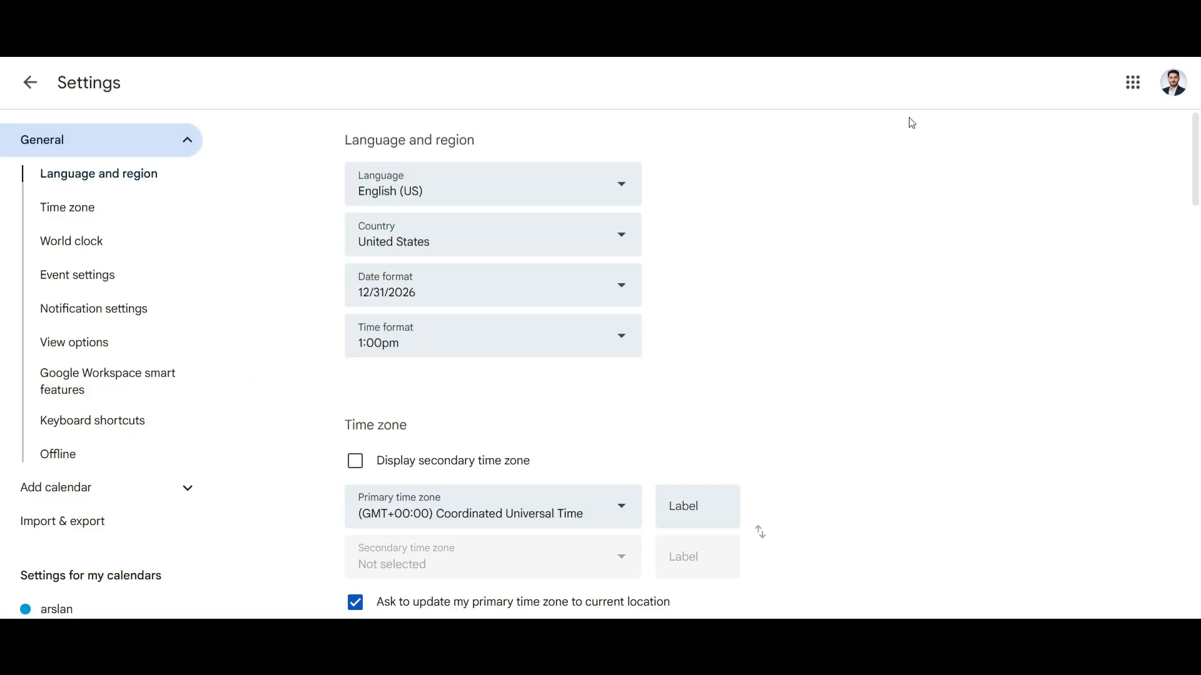
scroll(112, 437, "down", 3)
left_click_drag(14, 378, 173, 385)
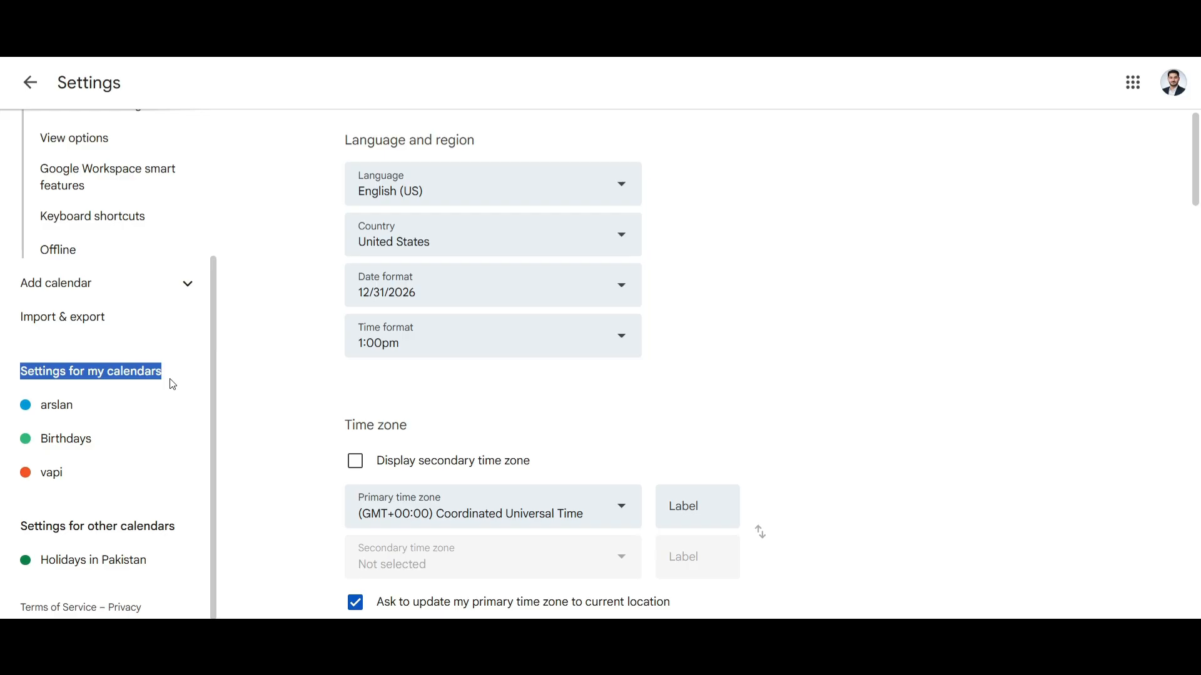
left_click(72, 473)
Step: Copy the Calendar ID from the vapi calendar's Integrate calendar settings
scroll(663, 237, "down", 1)
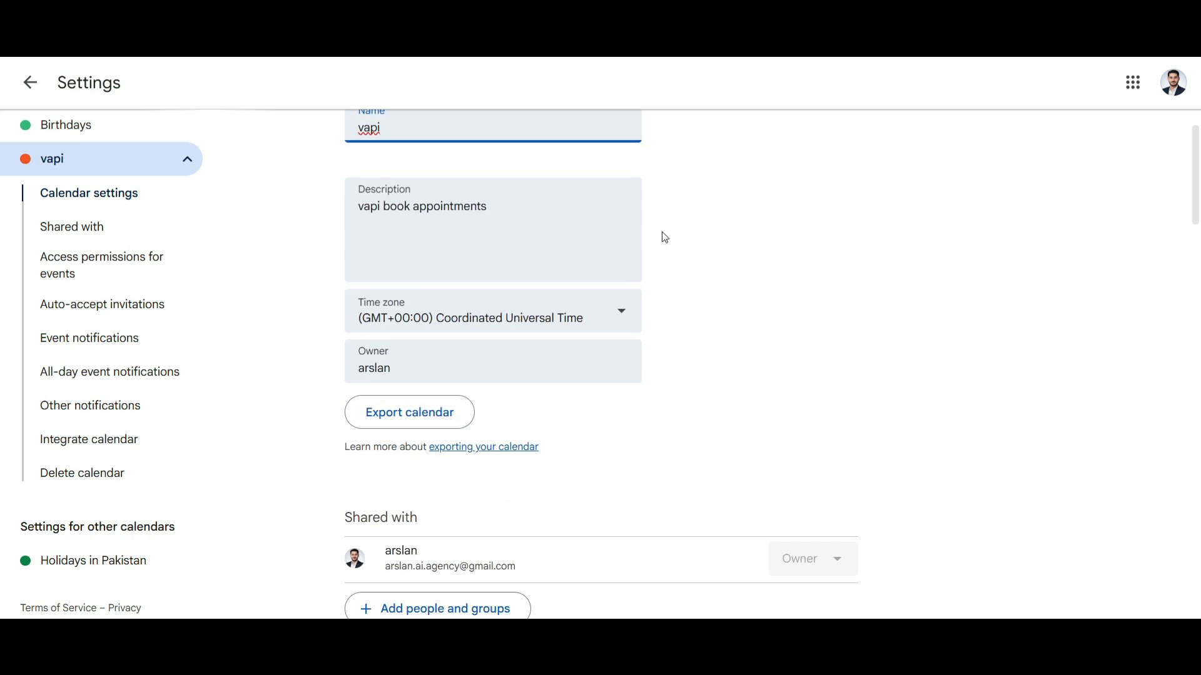
scroll(486, 357, "down", 5)
scroll(487, 357, "down", 15)
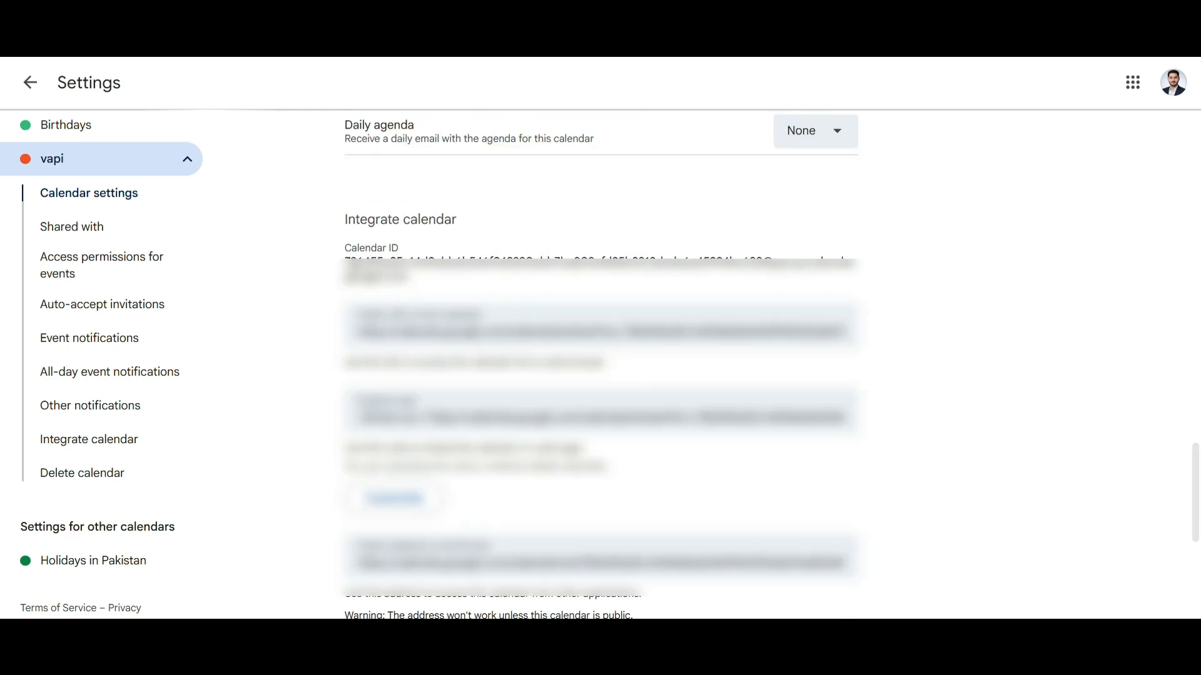
triple_click(341, 267)
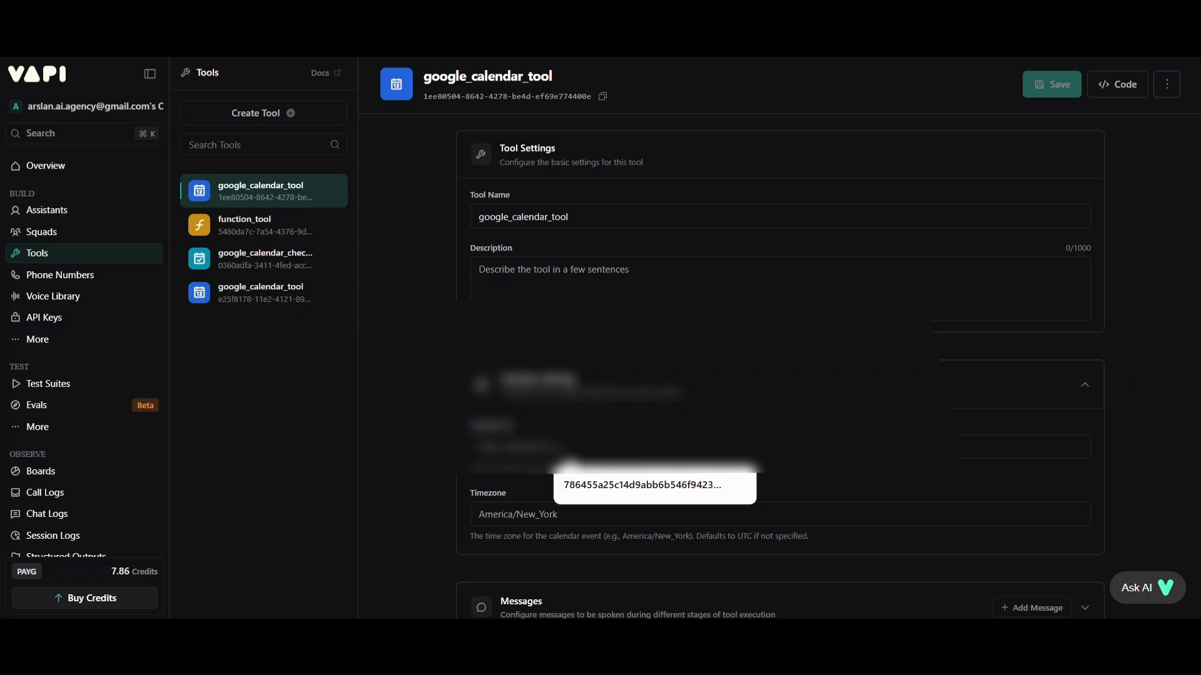
Step: Paste the copied Calendar ID into the calendar tool and set its timezone to America/New_York
key("ctrl+v")
left_click(545, 517)
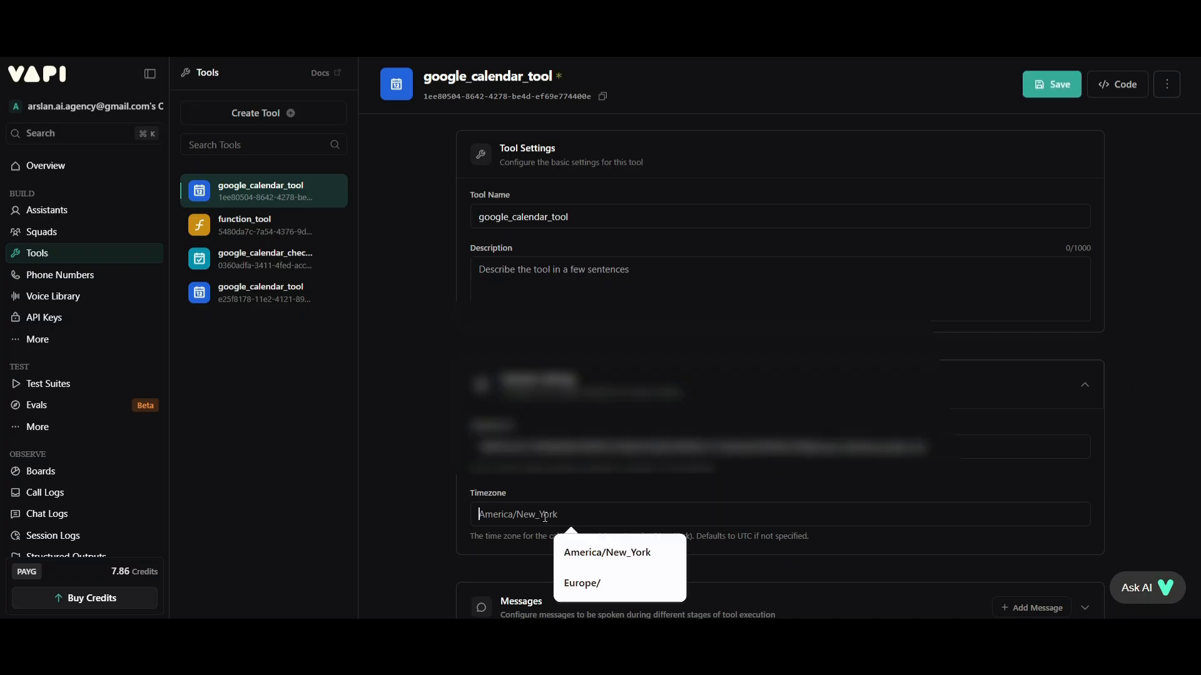
left_click(632, 556)
scroll(631, 557, "down", 1)
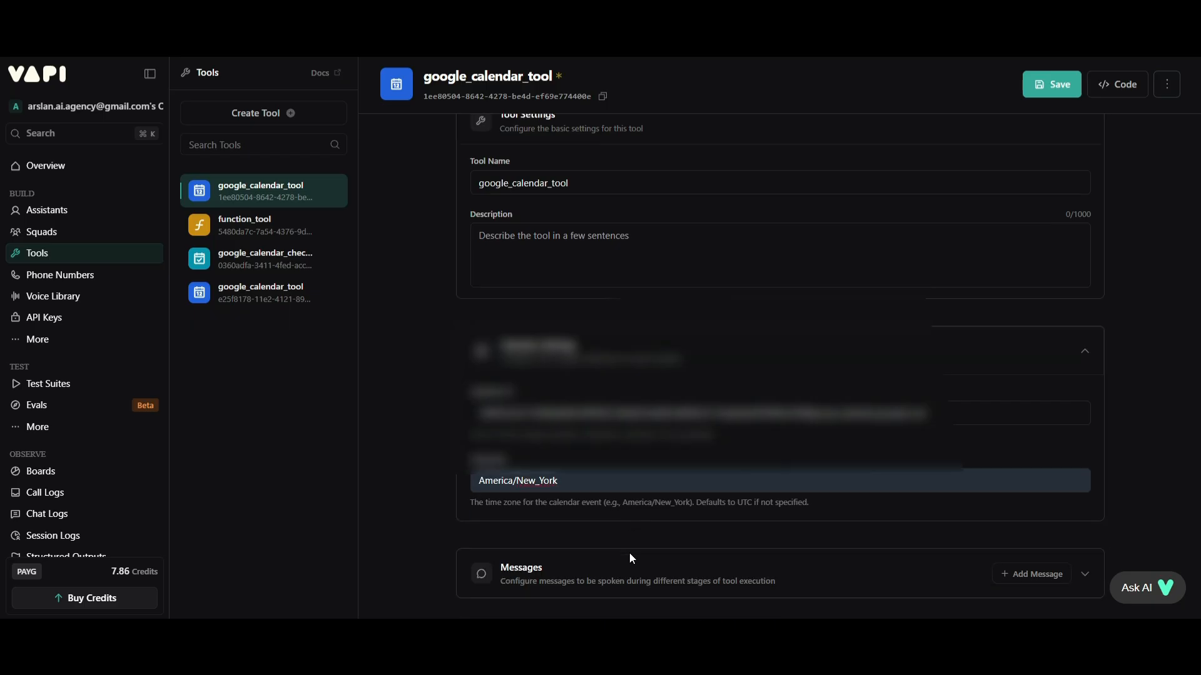
Step: Set the tool's Request Start message to the custom text "Please hold on." and add a Request Response Delayed message with 2000 ms timing
left_click(1084, 576)
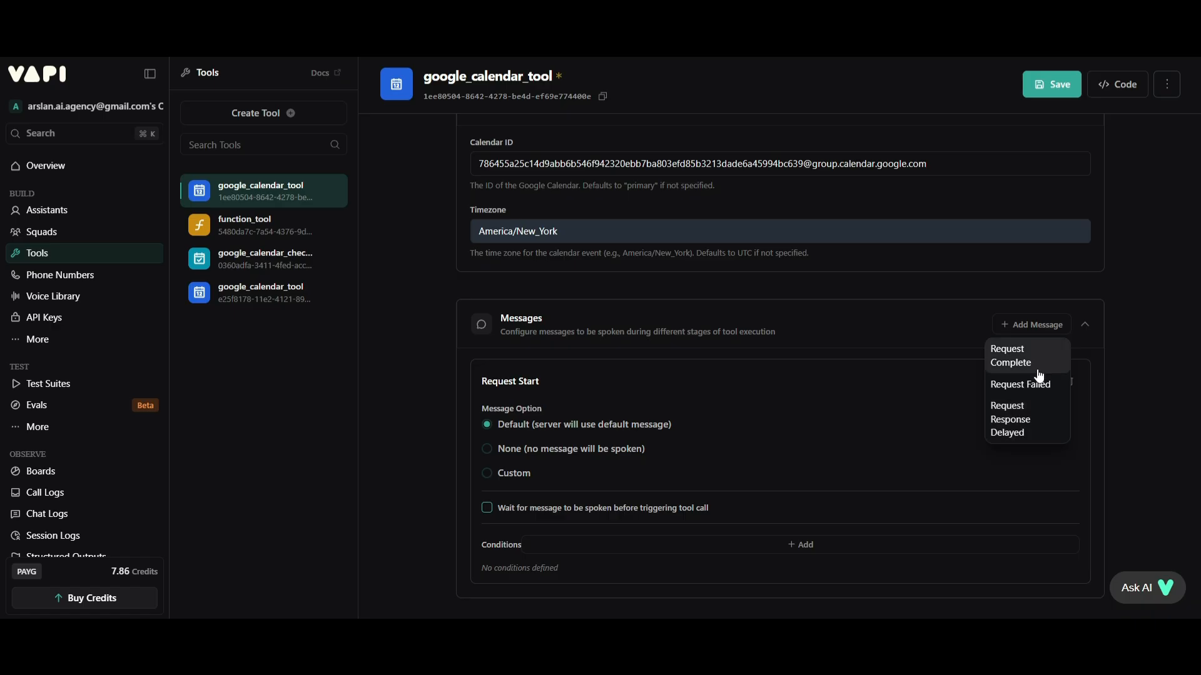
left_click(956, 344)
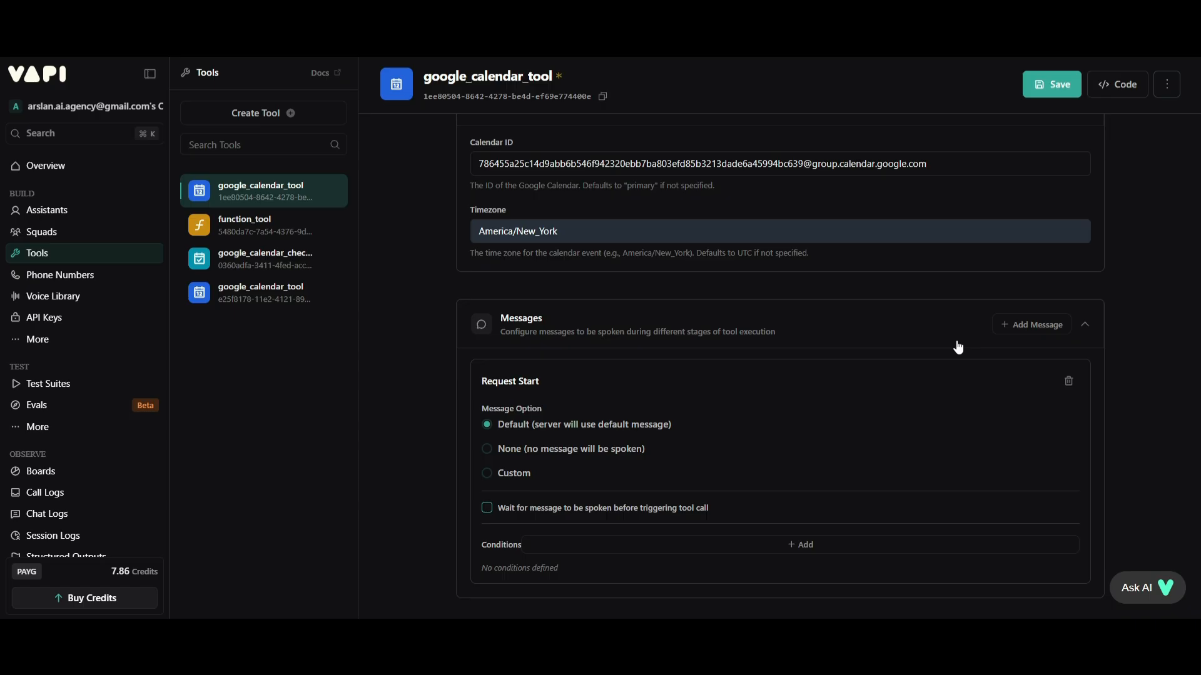
left_click(1043, 261)
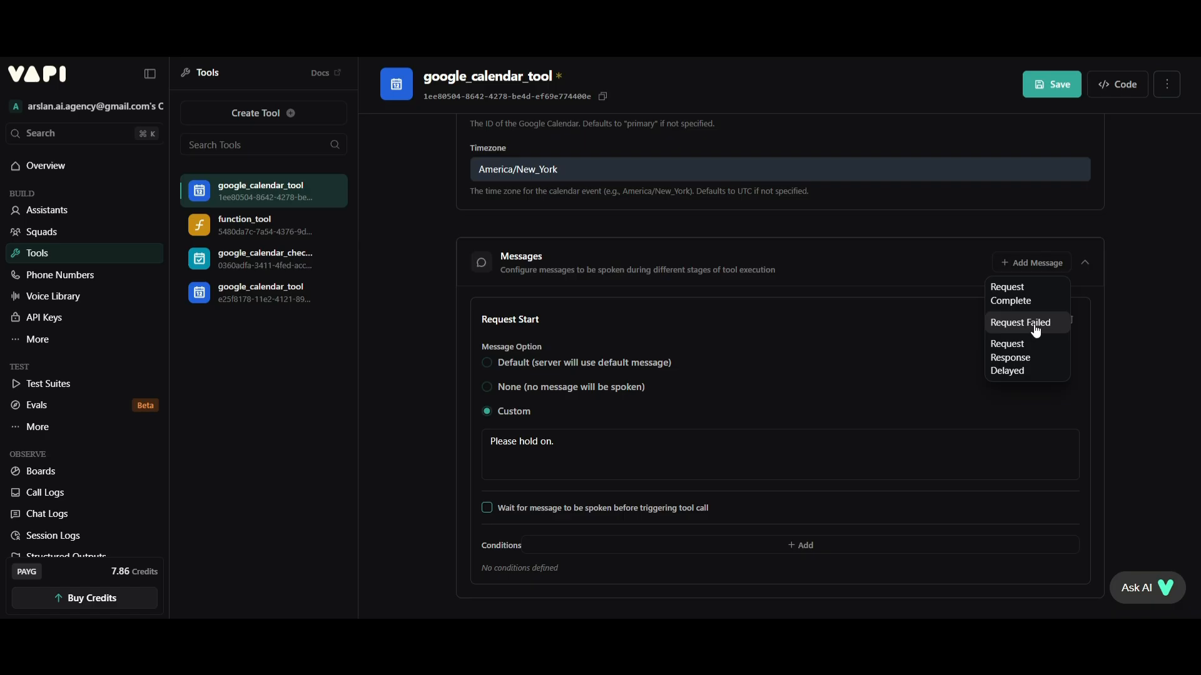
left_click(1039, 373)
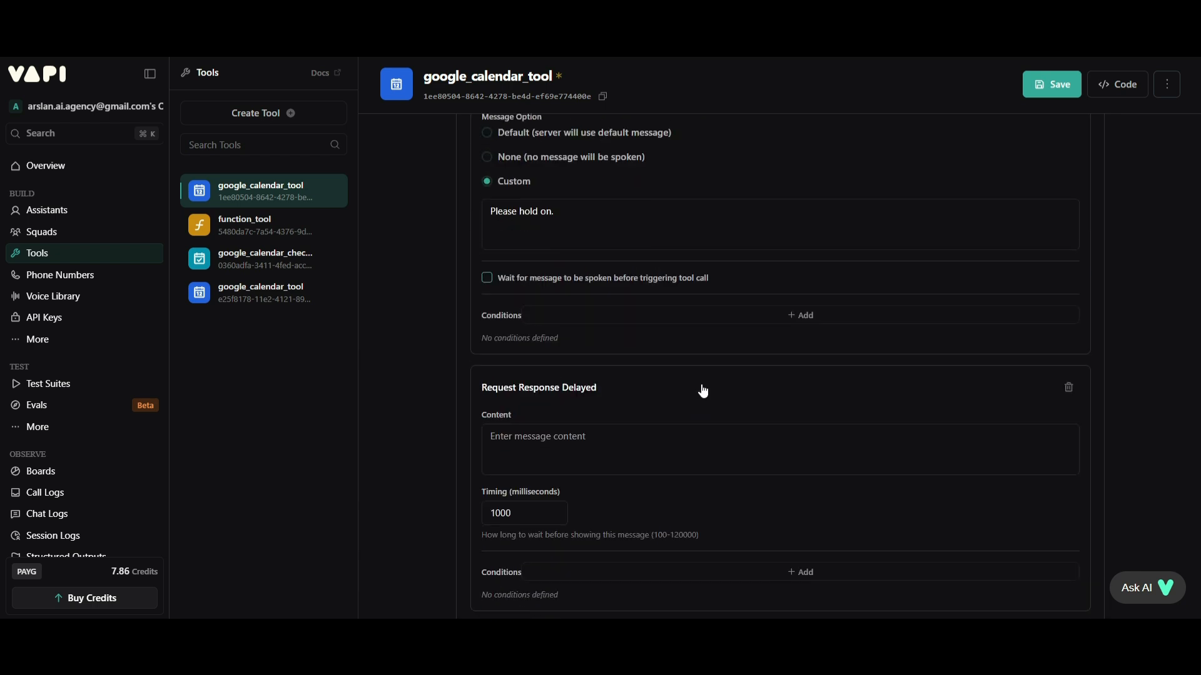
scroll(614, 445, "down", 1)
double_click(525, 486)
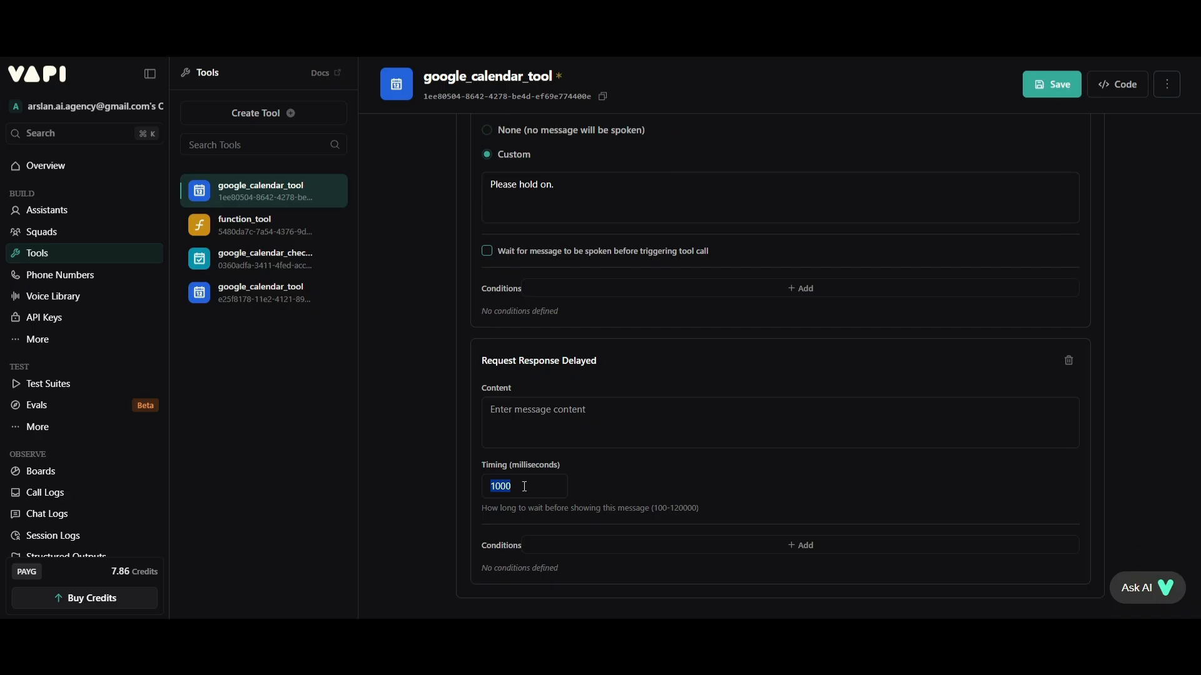
type("2000")
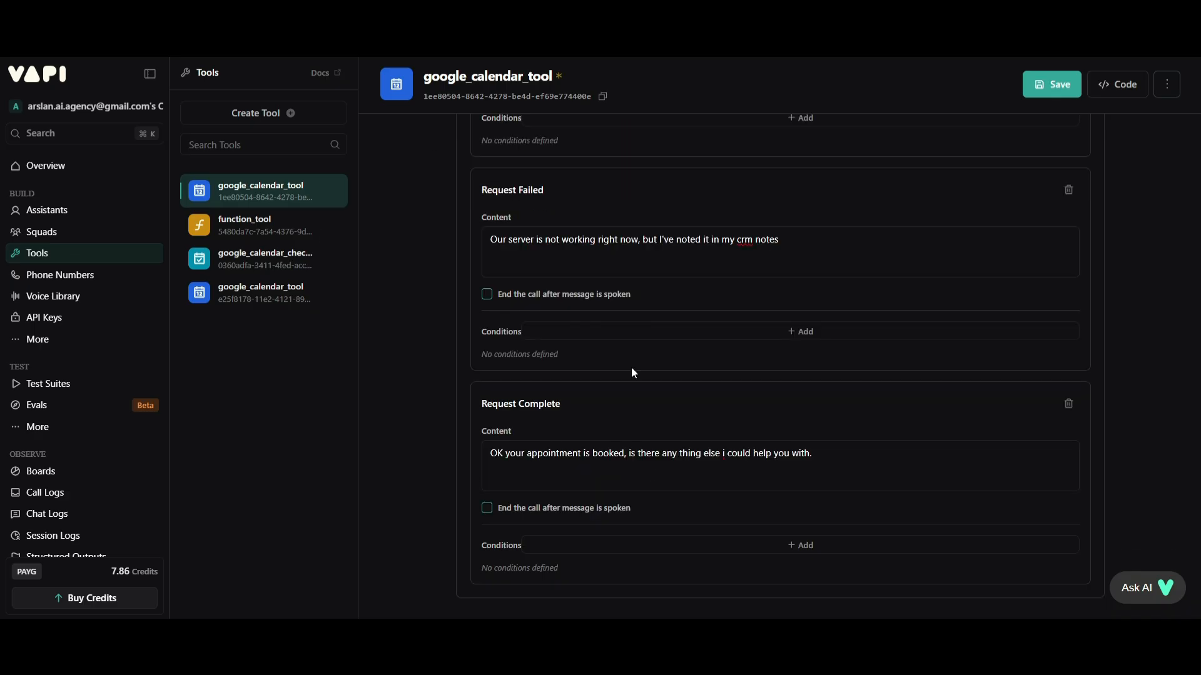
Step: Create a new Google Calendar tool of the Check Availability type in the tools library
left_click(256, 112)
mouse_move(288, 498)
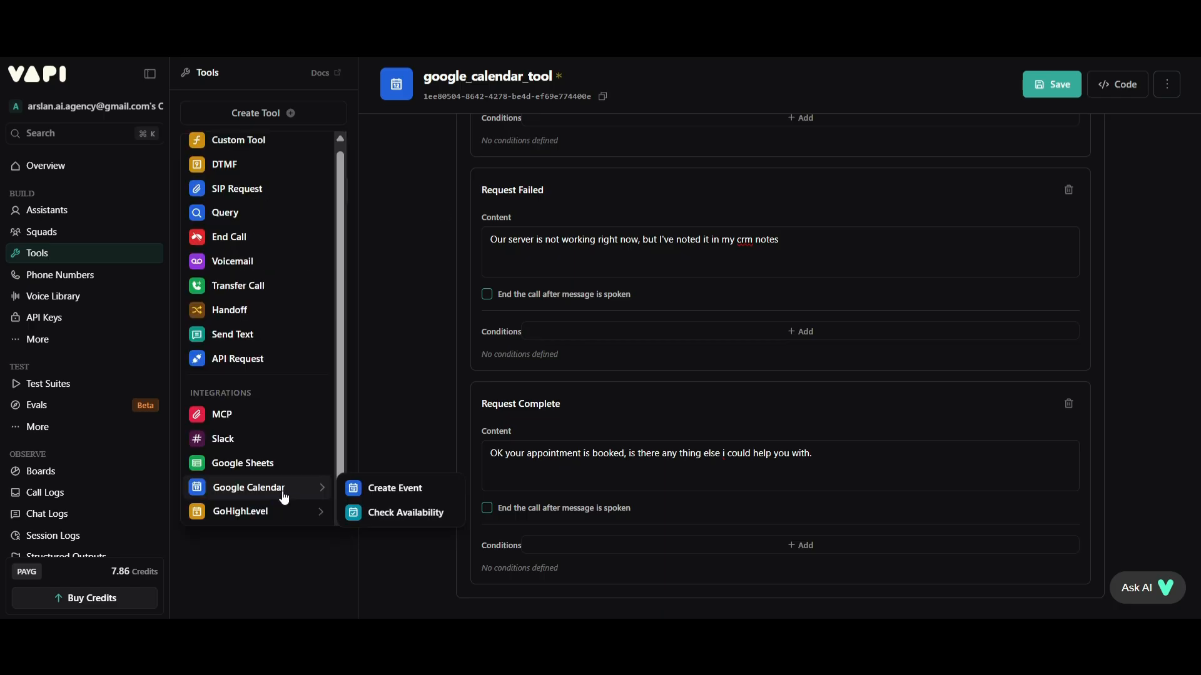
left_click(388, 514)
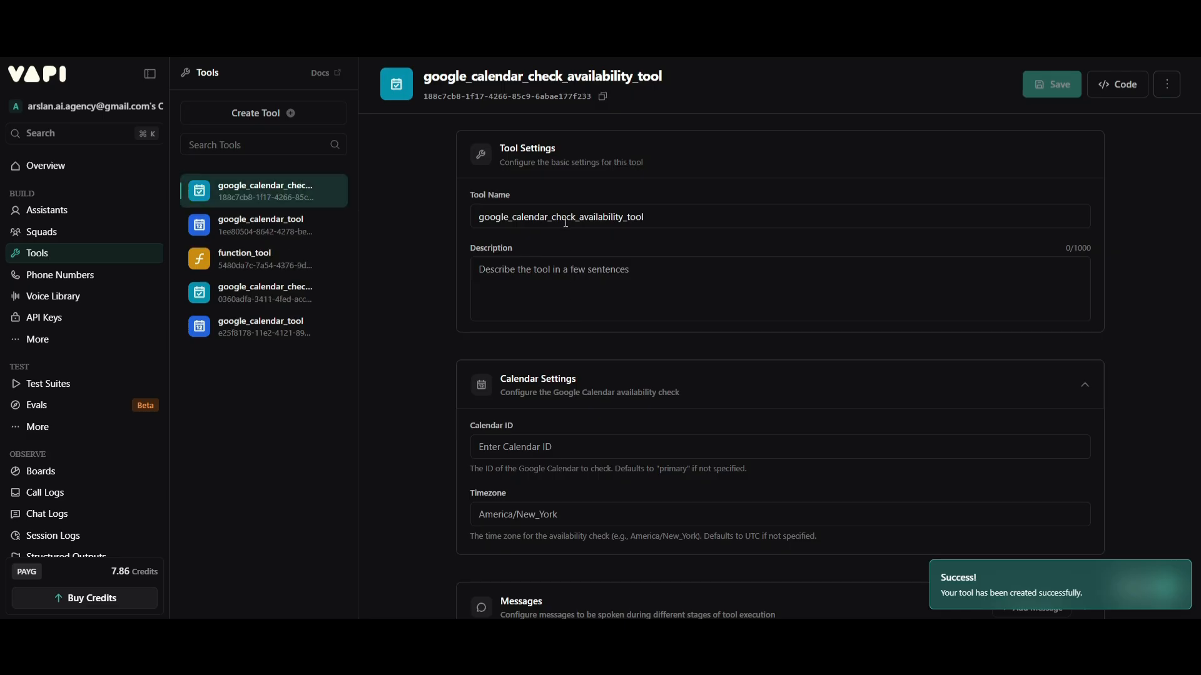
Step: Fill in the availability tool's Calendar ID with the vapi calendar's ID and set its timezone to America/New_York
scroll(547, 292, "down", 1)
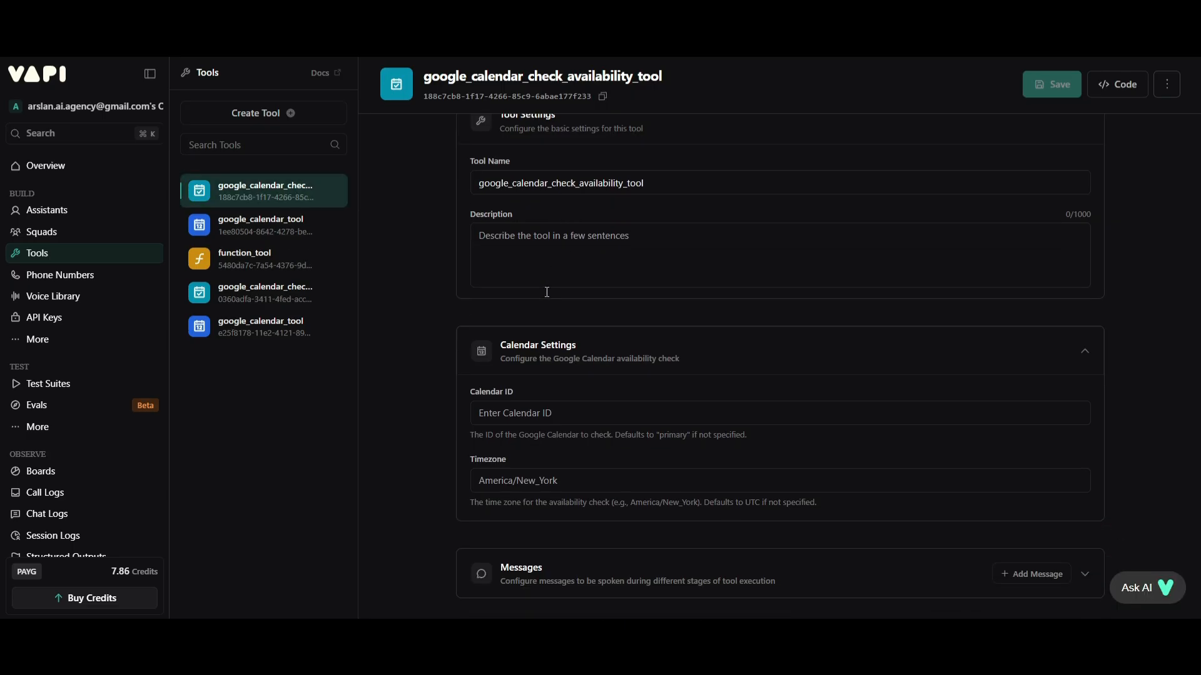
left_click(595, 413)
left_click(616, 455)
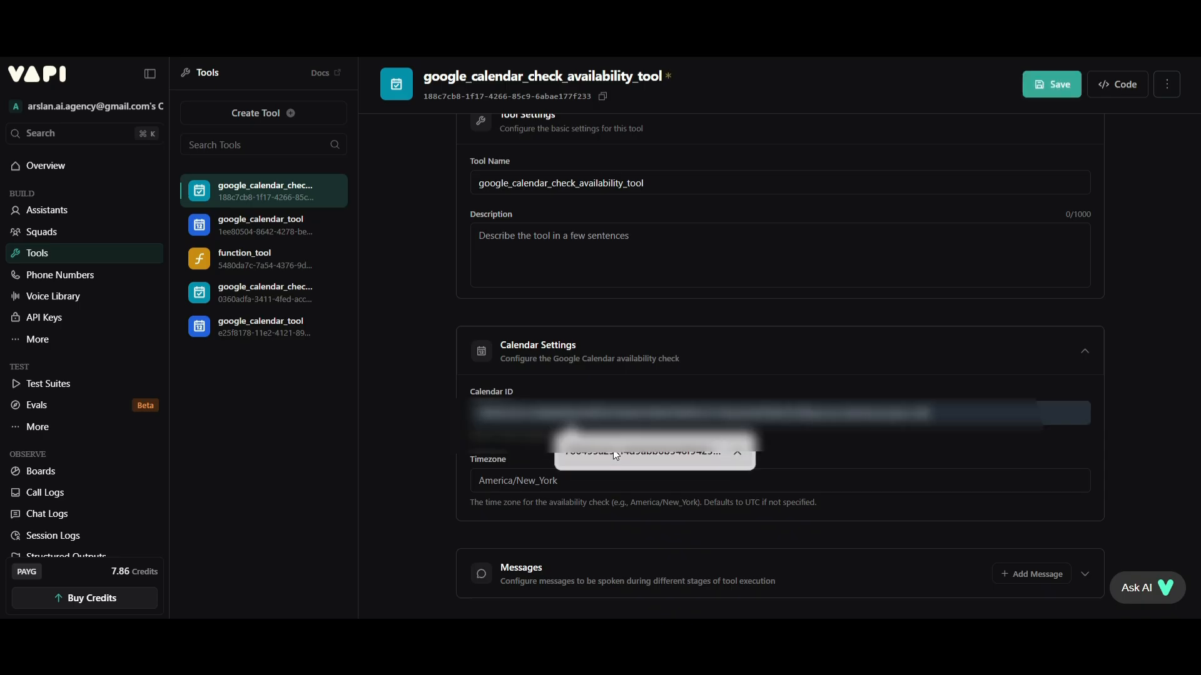
left_click(570, 480)
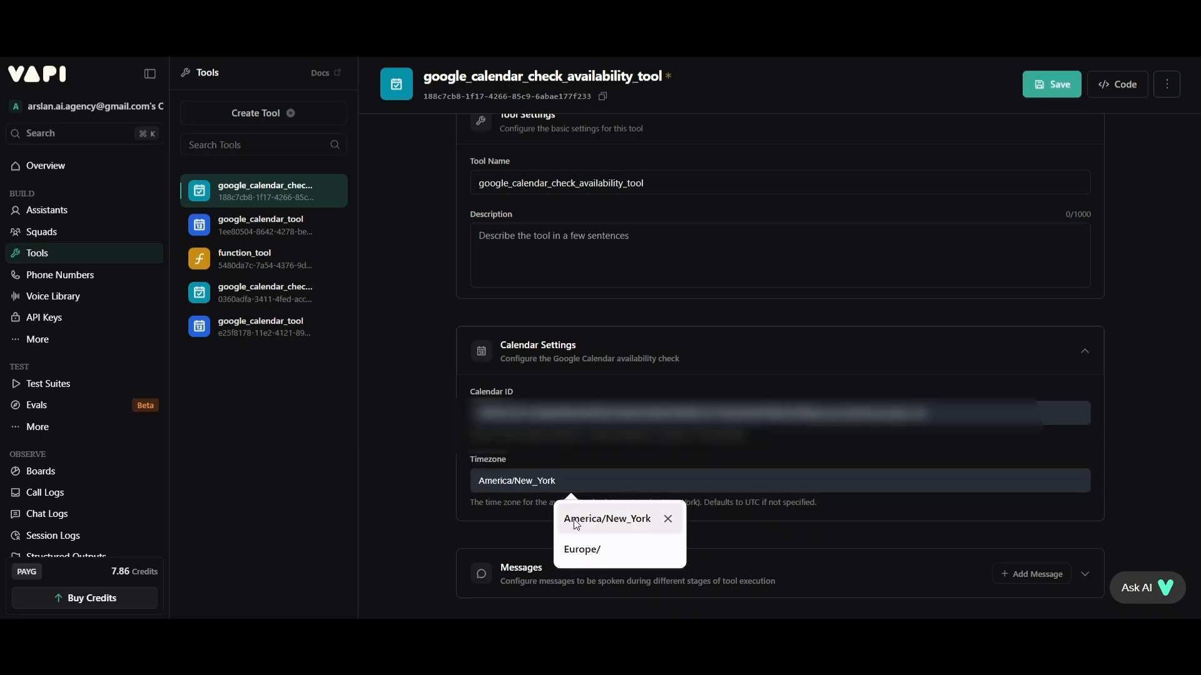
left_click(576, 521)
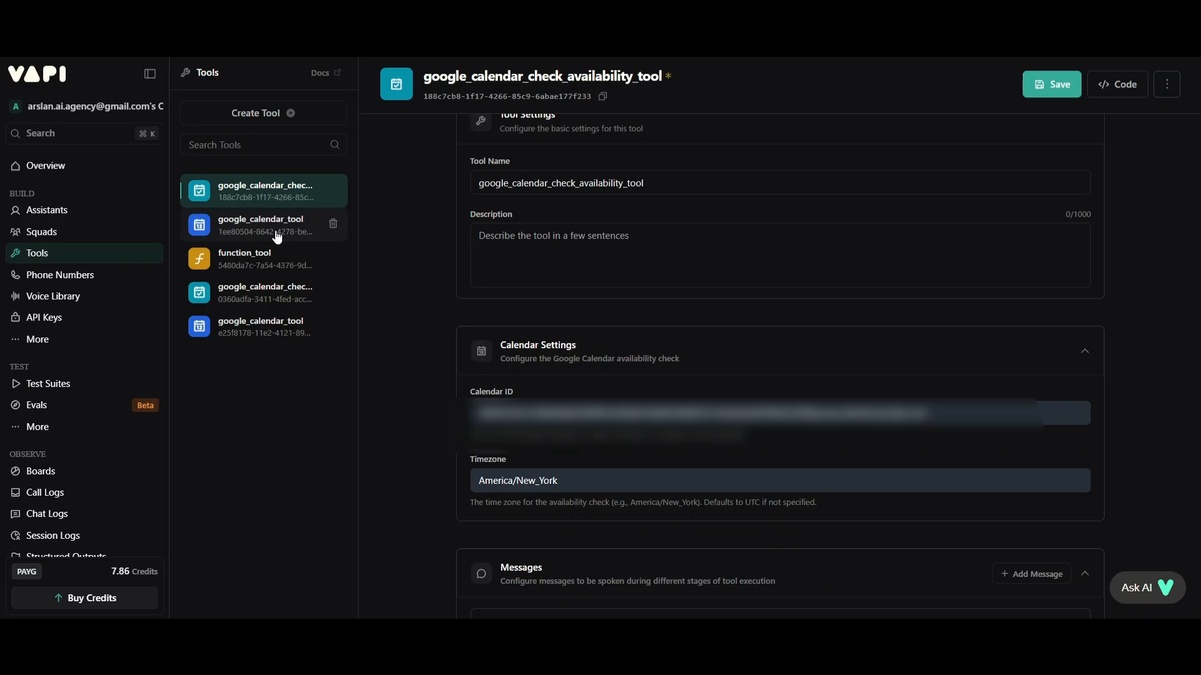
Step: Enable the End Call Function in the Inbound Realestate Receptionist's predefined functions and inspect the Forwarding Phone Number setting
scroll(664, 576, "down", 4)
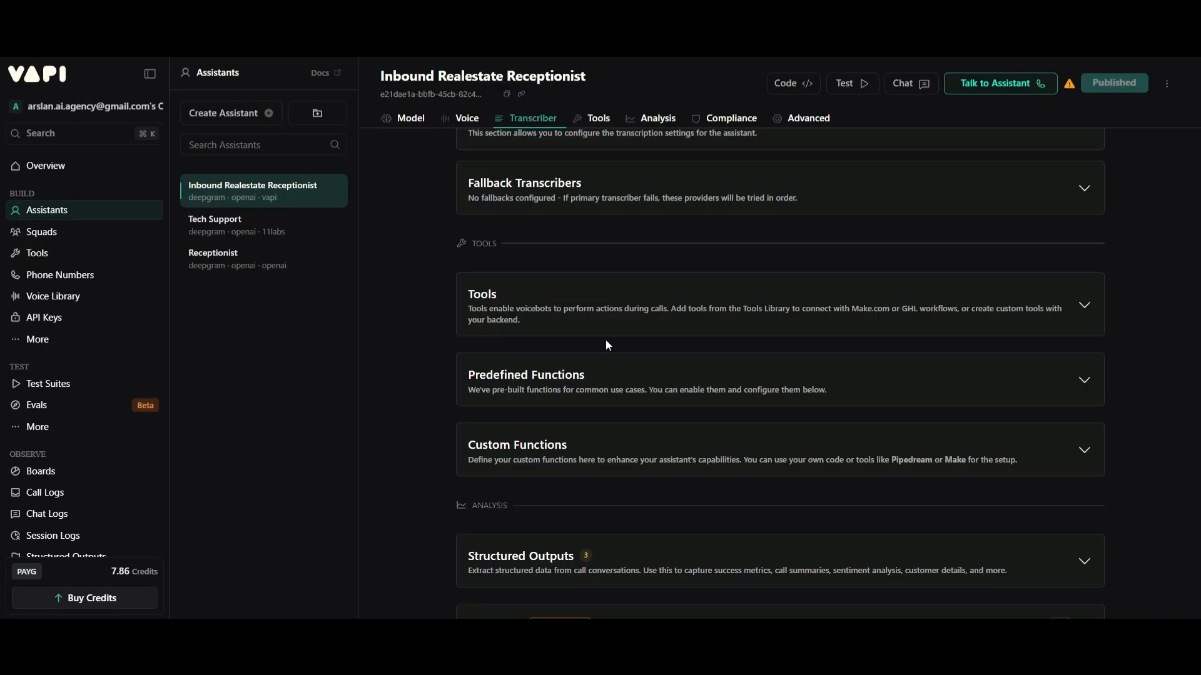
left_click(616, 392)
scroll(895, 348, "down", 2)
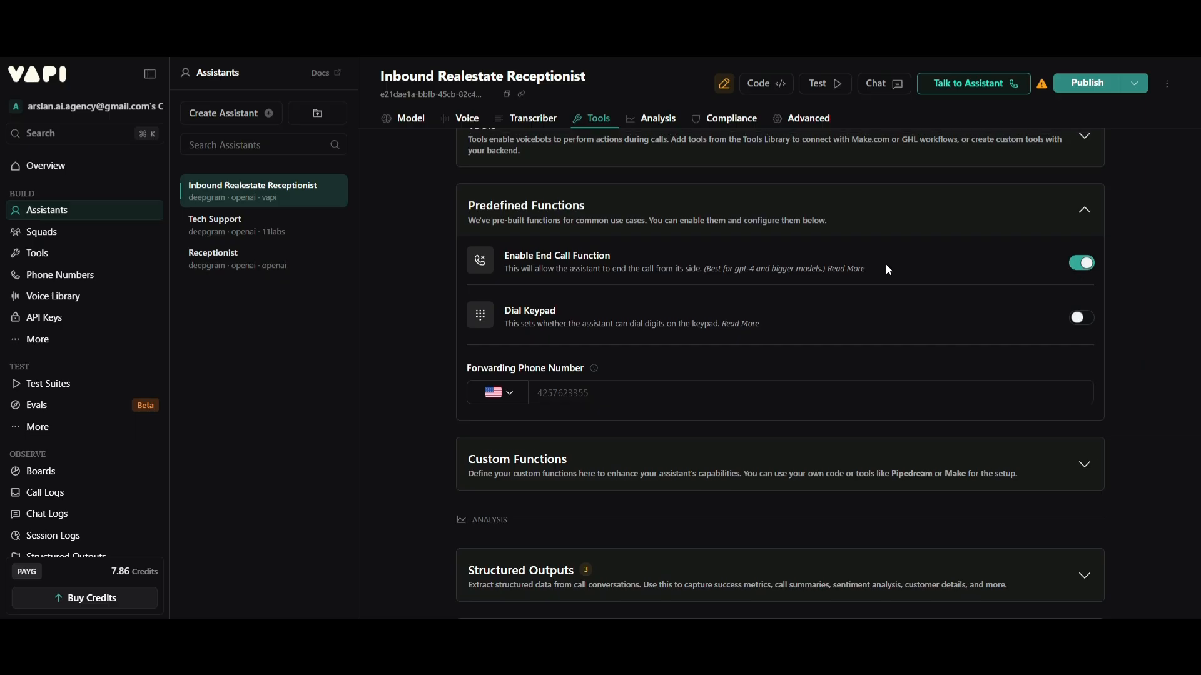
left_click(567, 399)
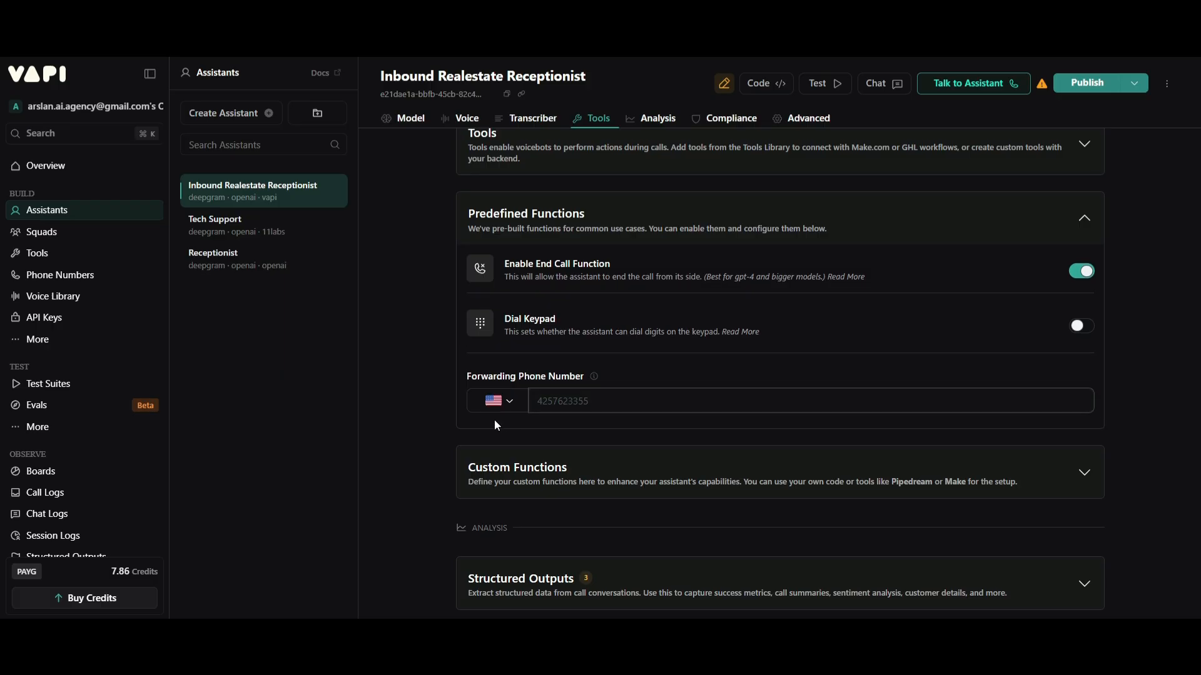
left_click(495, 404)
left_click(547, 404)
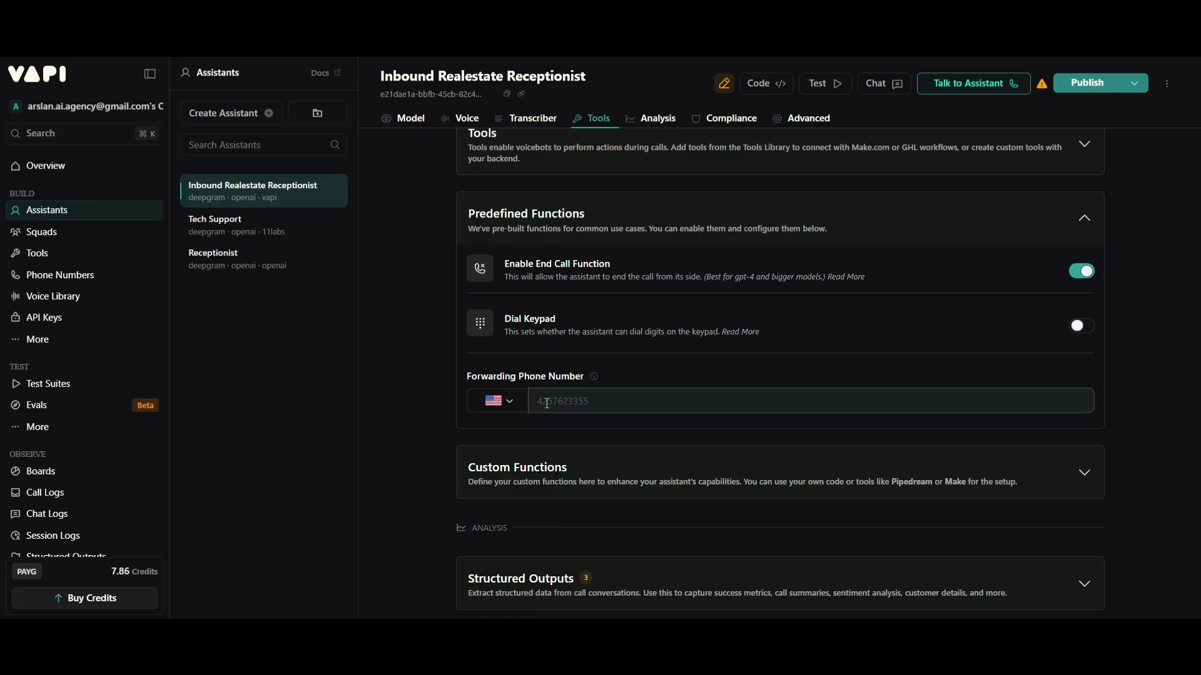
Step: Attach the newly created google_calendar_check_availability_tool and google_calendar_tool to the Inbound Realestate Receptionist assistant
scroll(656, 397, "up", 3)
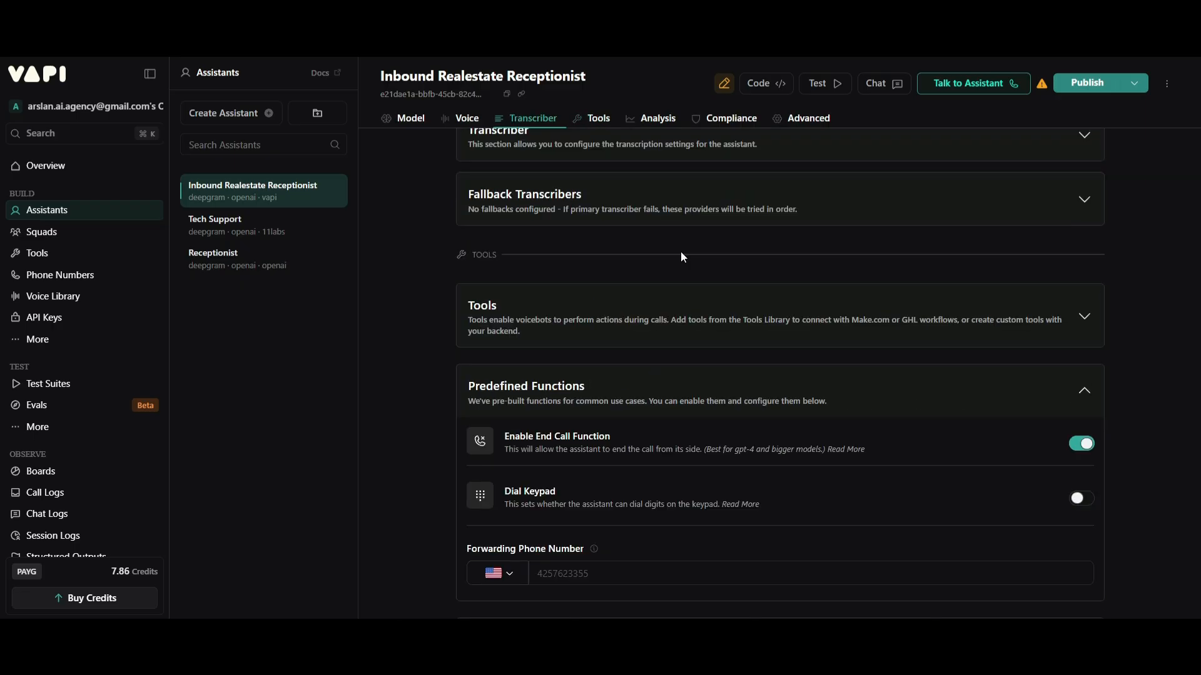
left_click(656, 309)
scroll(619, 362, "down", 1)
left_click(619, 361)
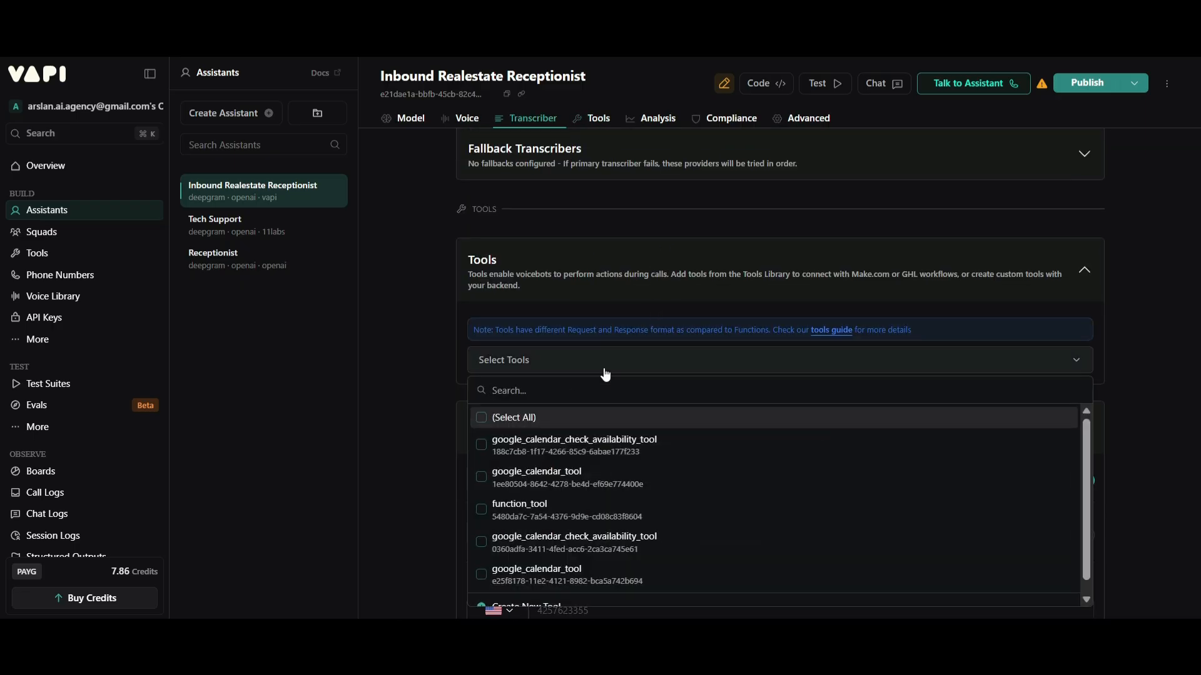
scroll(506, 439, "down", 1)
left_click(481, 433)
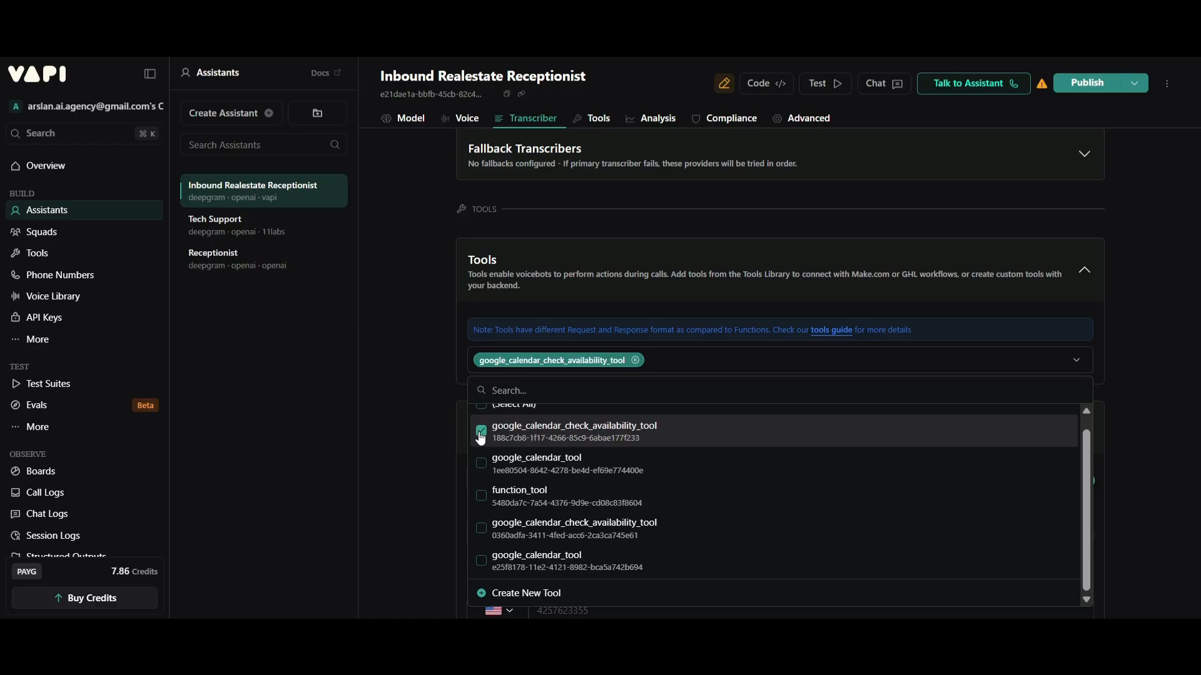
left_click(479, 469)
left_click(426, 460)
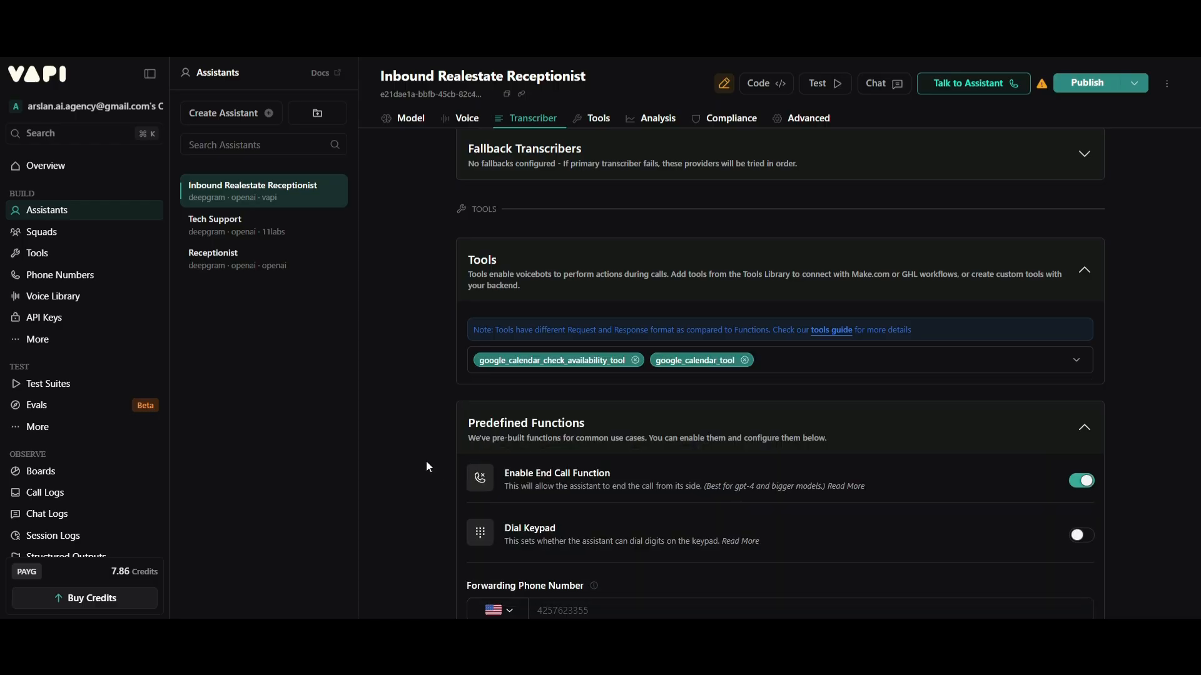
Step: Review the assistant's configured structured outputs and go to the Structured Outputs library to add more
scroll(826, 263, "down", 2)
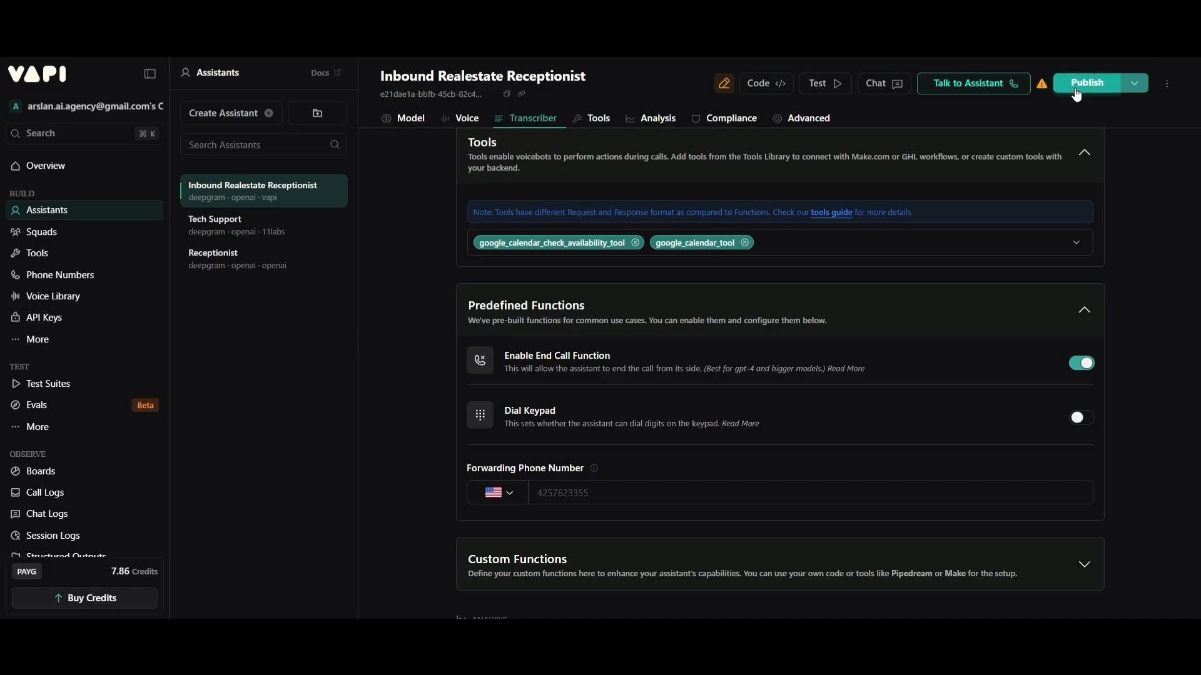
scroll(607, 238, "down", 5)
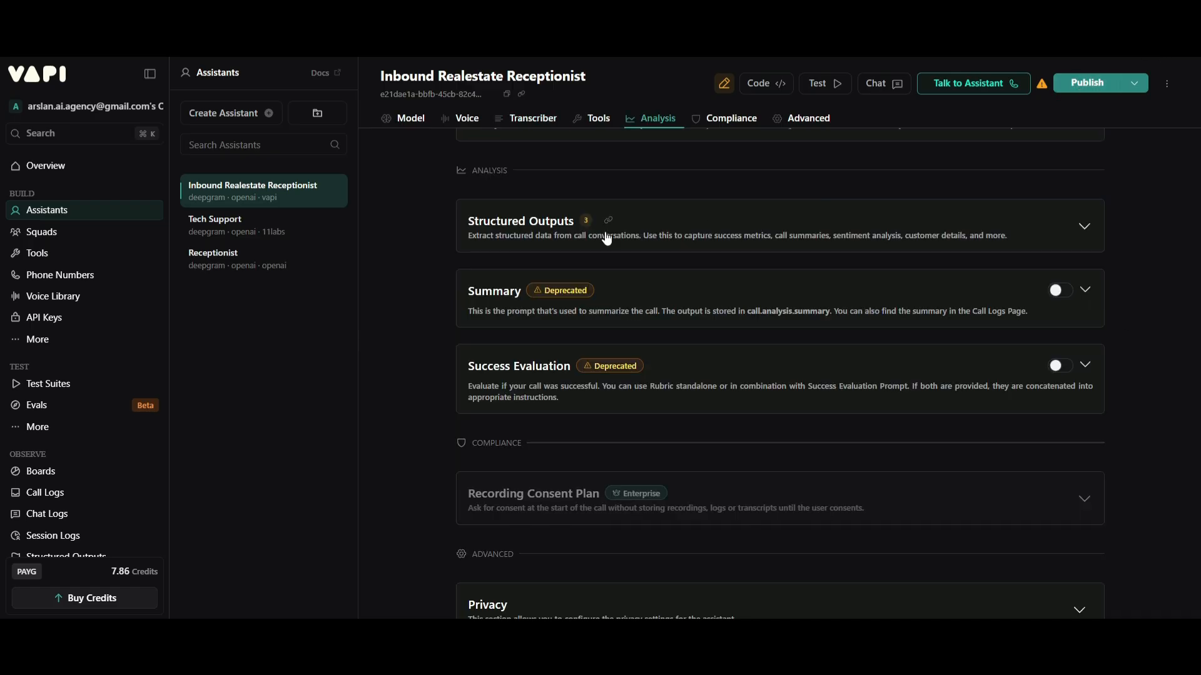
left_click(564, 243)
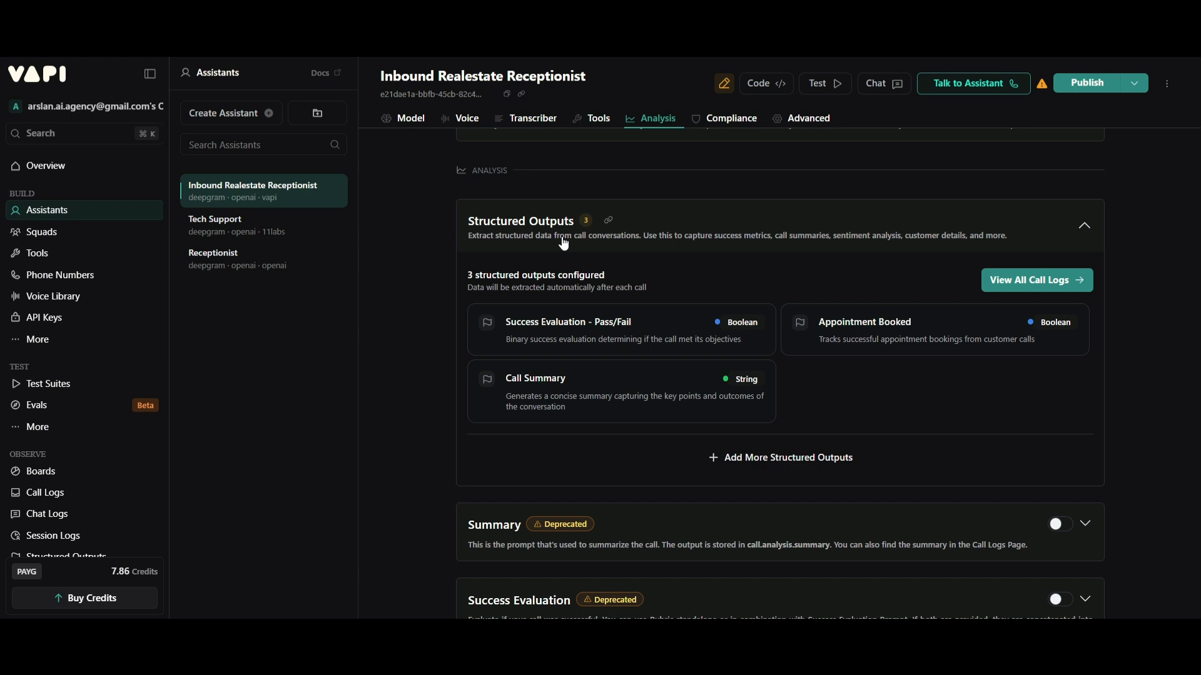
scroll(588, 281, "down", 1)
left_click(799, 390)
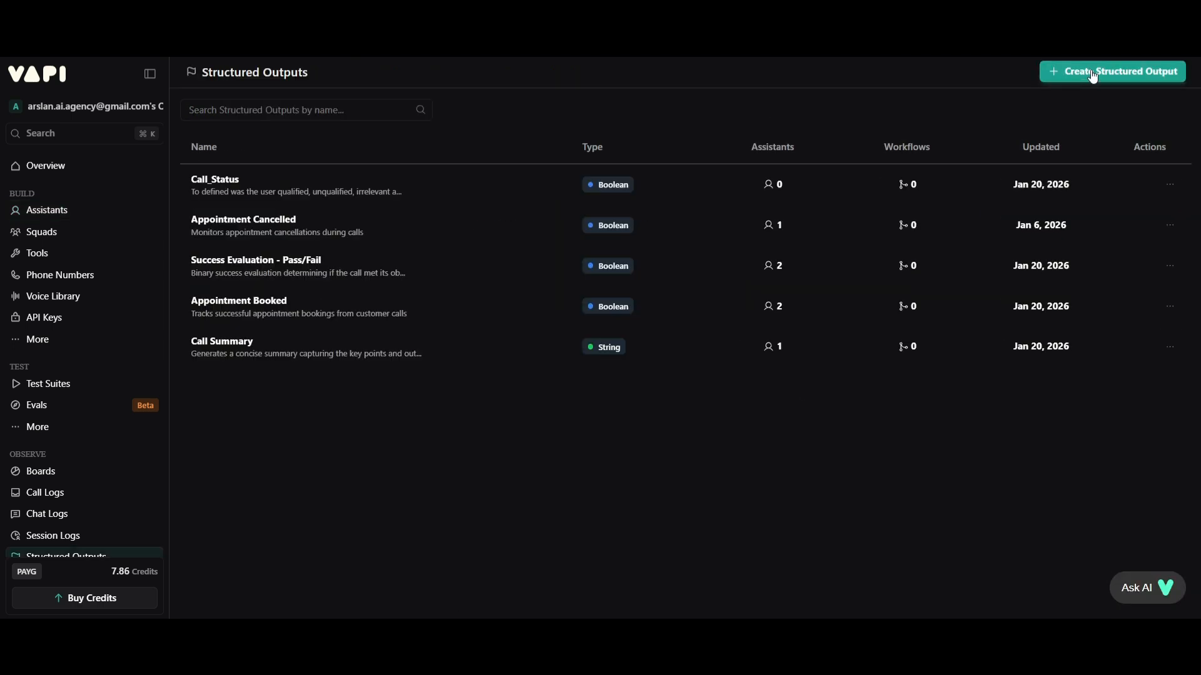
Step: Create and save a new structured output from the Booking Details template
left_click(1154, 78)
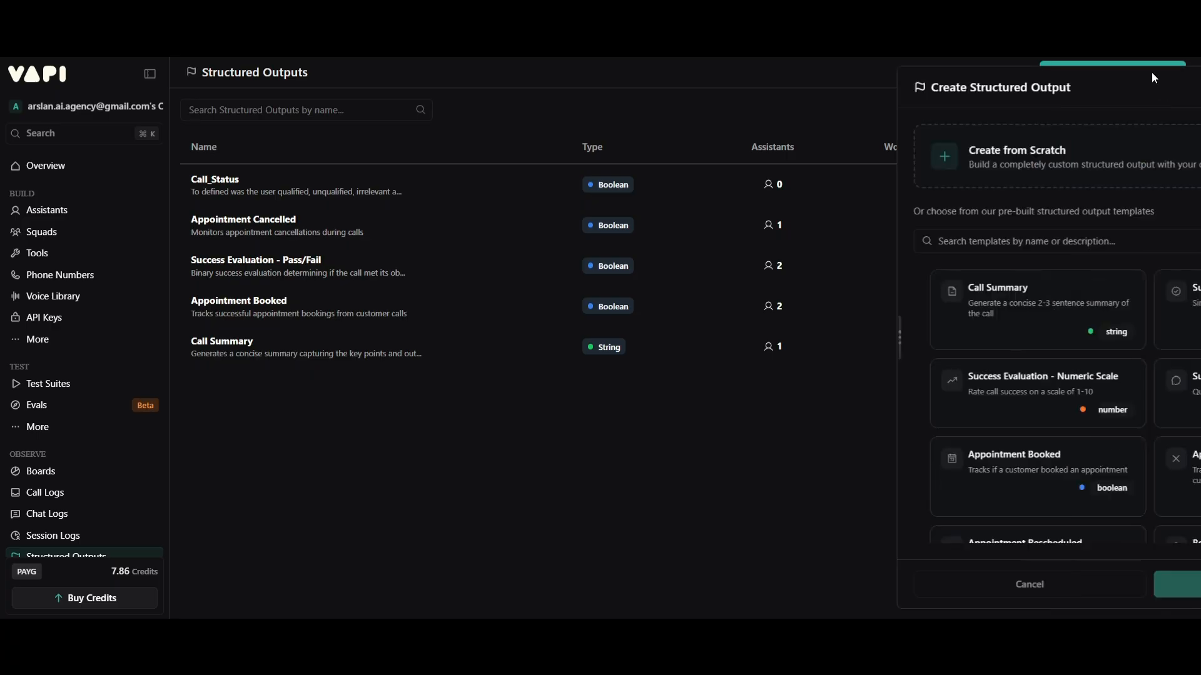
scroll(936, 354, "down", 5)
scroll(951, 418, "up", 1)
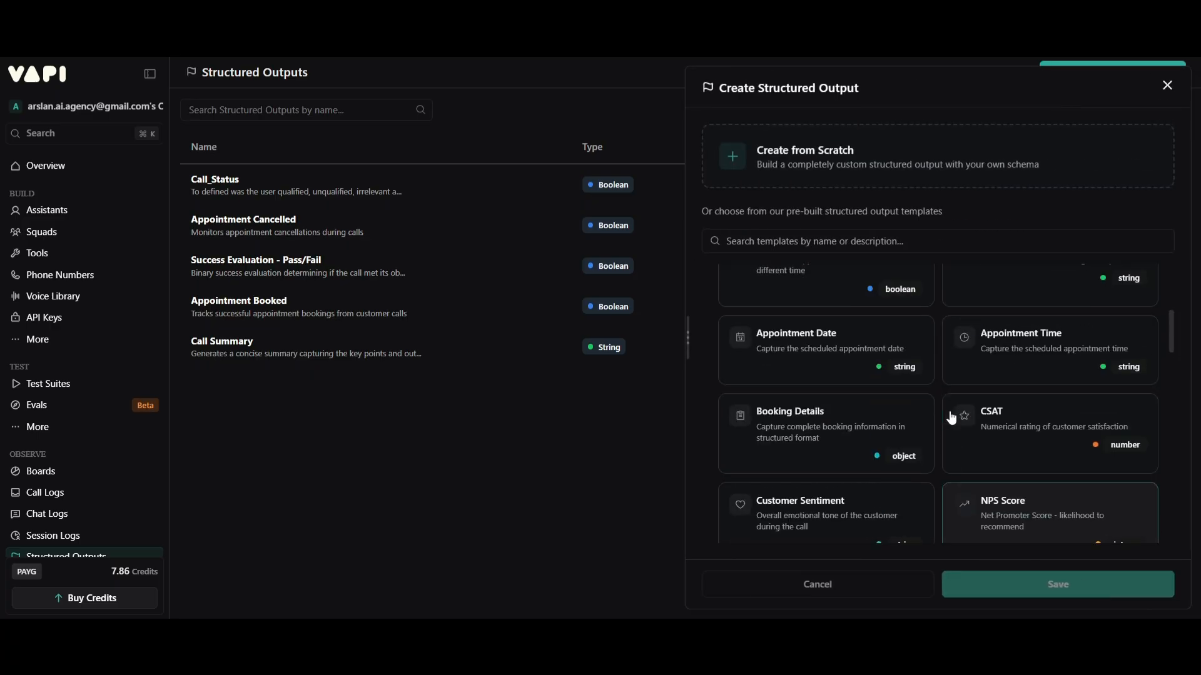
scroll(868, 396, "up", 1)
left_click(849, 476)
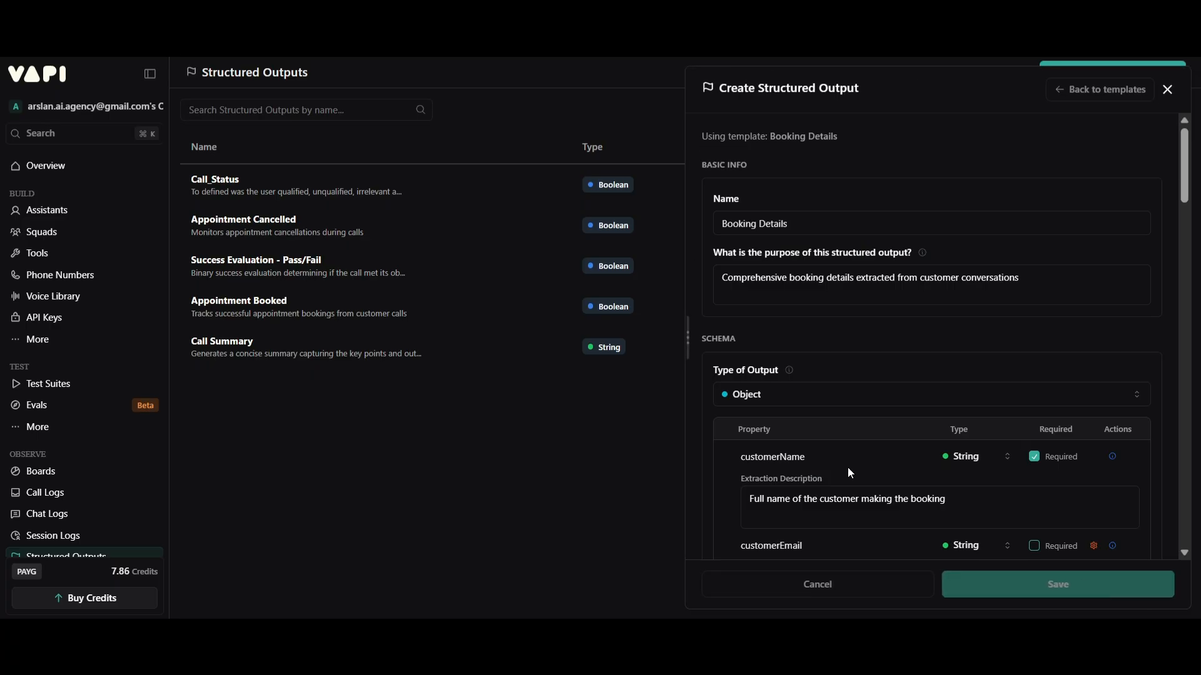
scroll(854, 364, "down", 10)
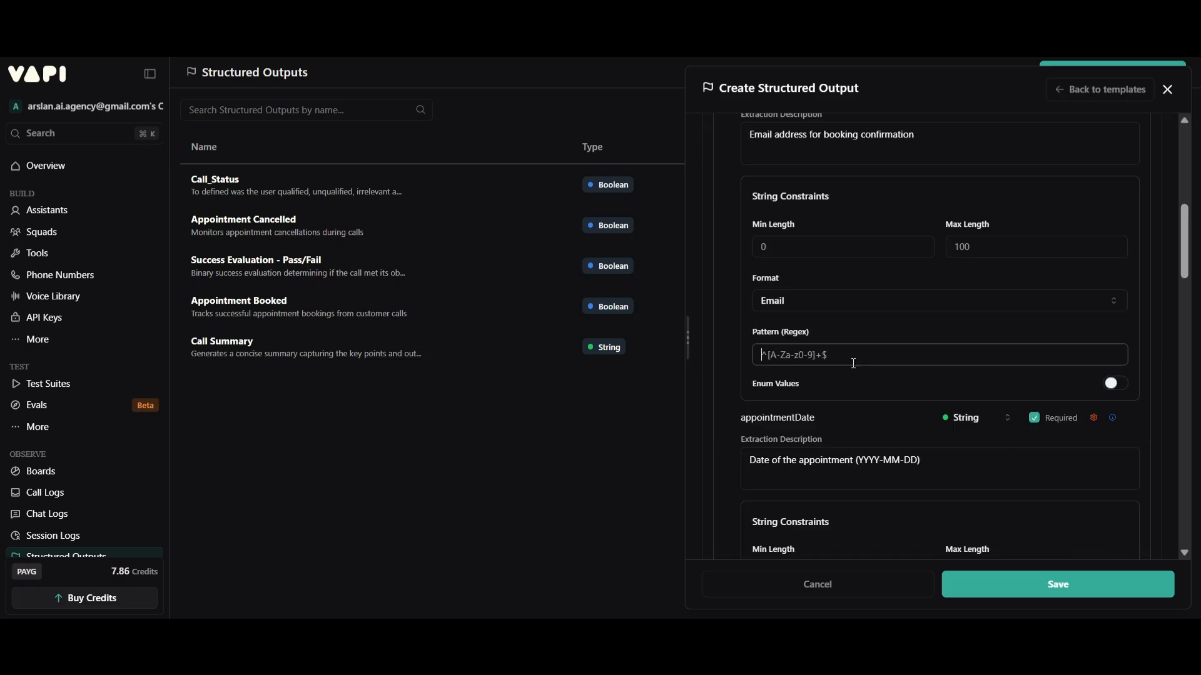
scroll(853, 364, "down", 8)
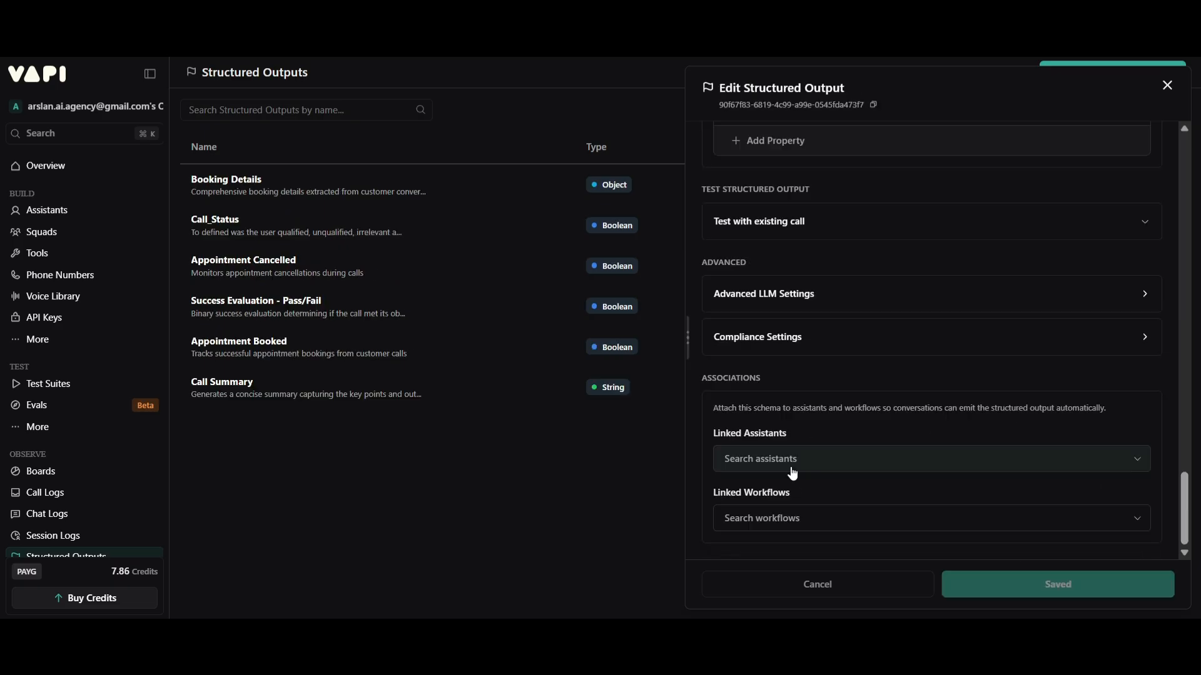
Step: Link the Booking Details output to the Inbound Realestate Receptionist assistant and save it
left_click(792, 469)
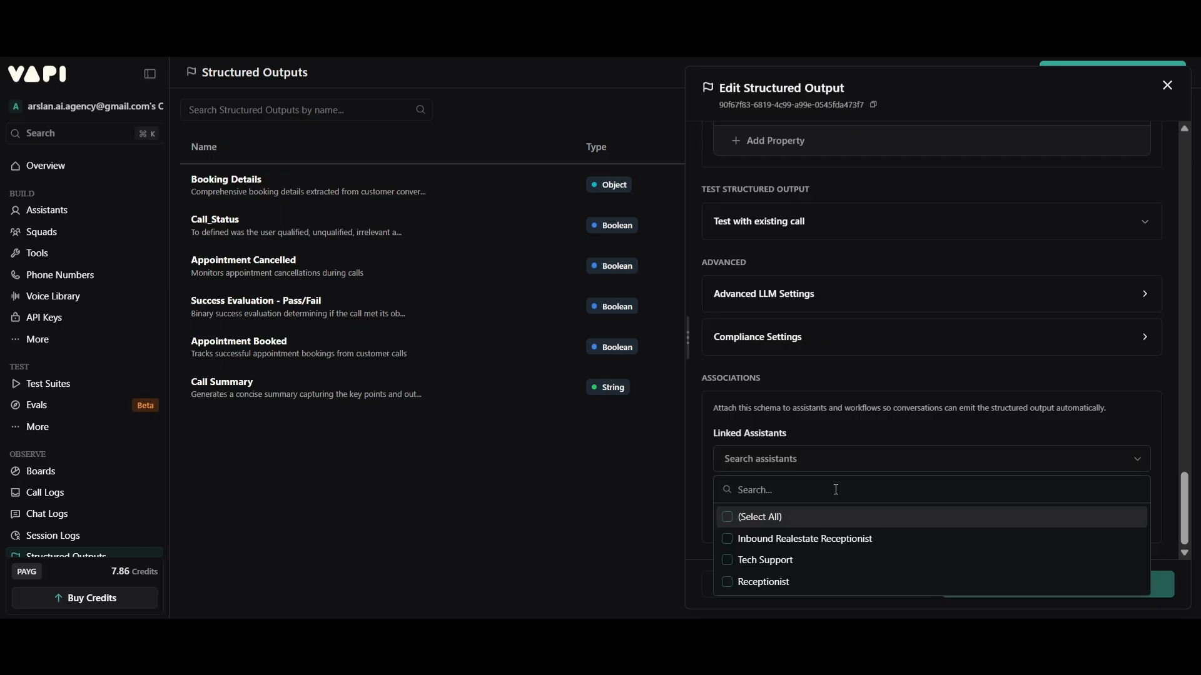
left_click(829, 540)
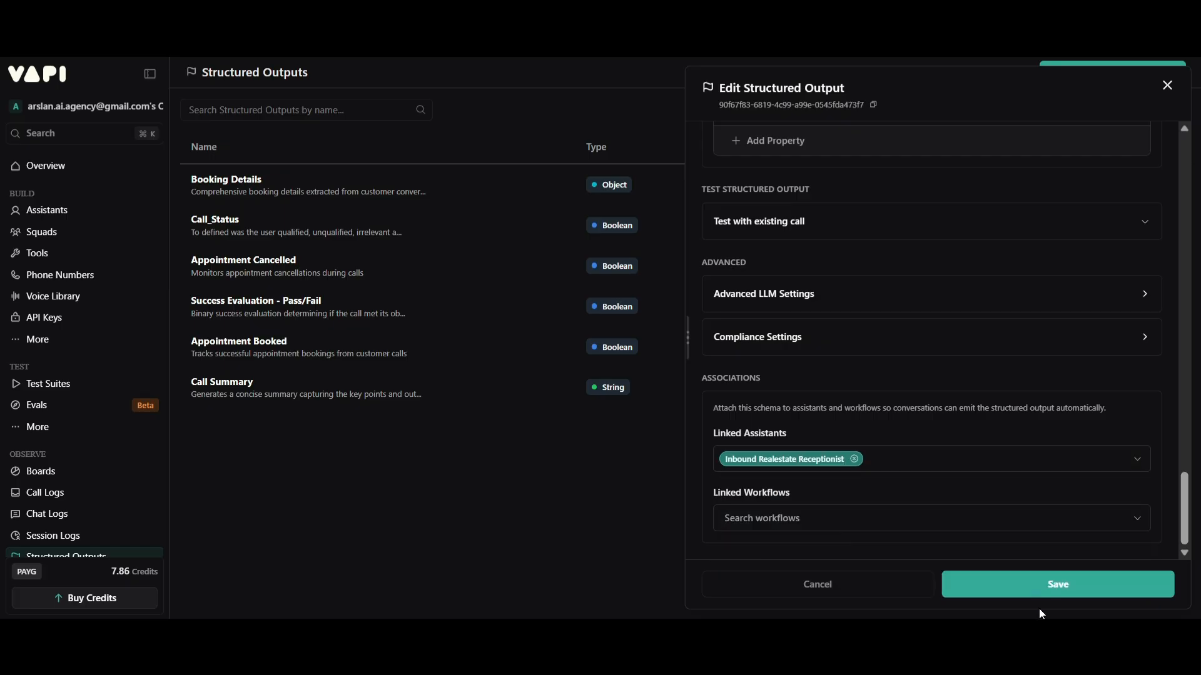
left_click(1030, 593)
Step: Review the structured outputs configured for the Inbound Realestate Receptionist assistant
left_click(777, 225)
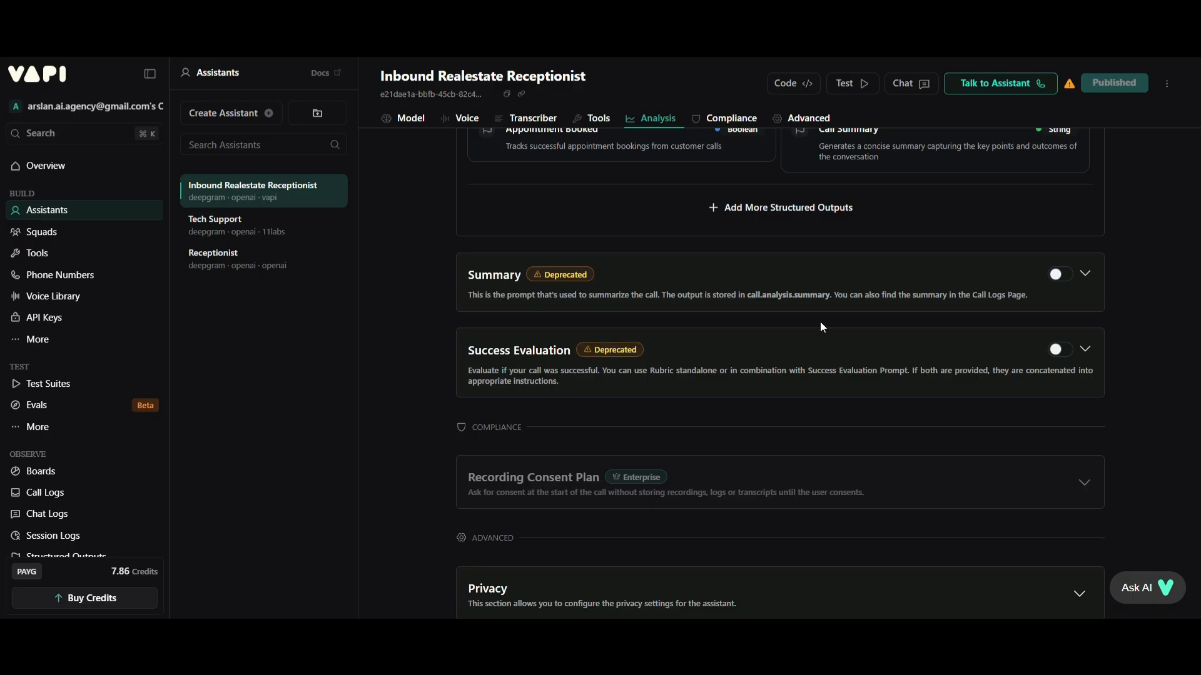
scroll(821, 326, "up", 3)
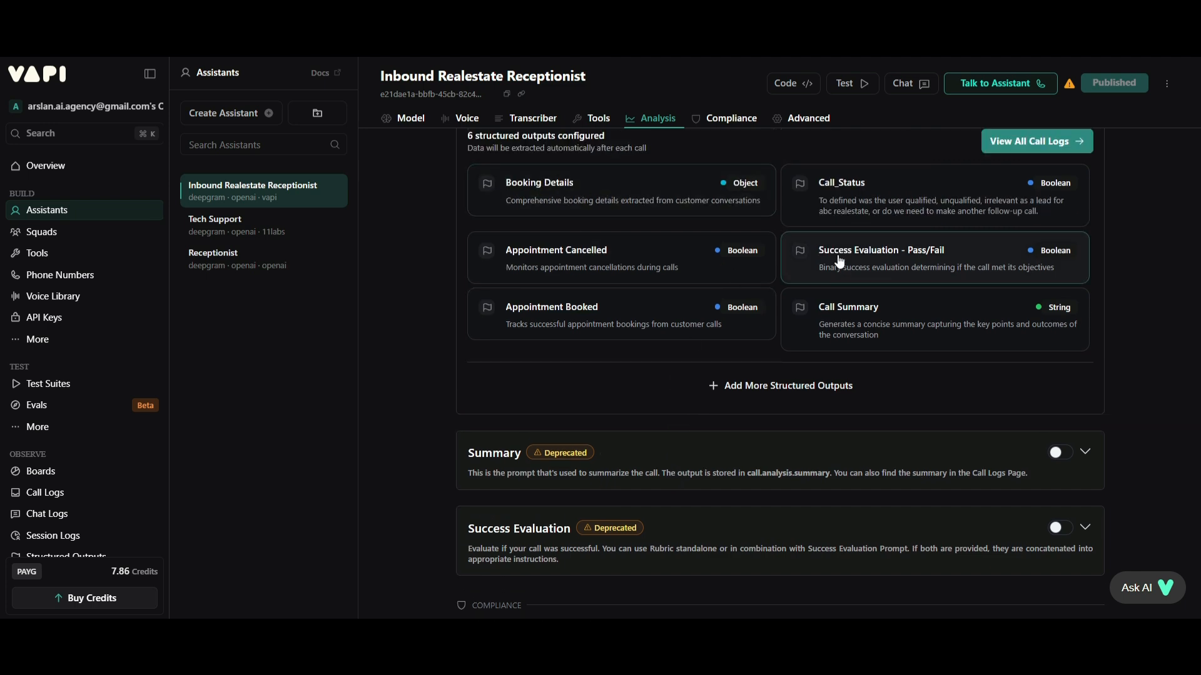
Step: Look over the remaining Analysis and Compliance sections and expand the assistant's Privacy settings
scroll(719, 238, "up", 1)
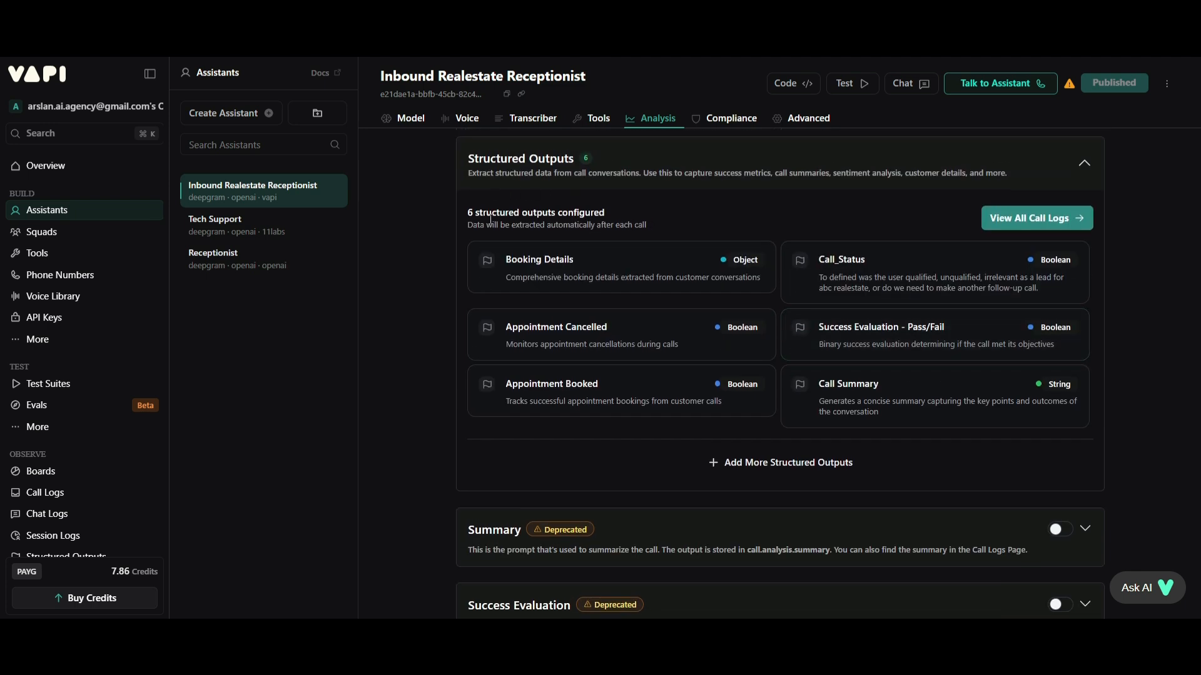
scroll(643, 214, "down", 2)
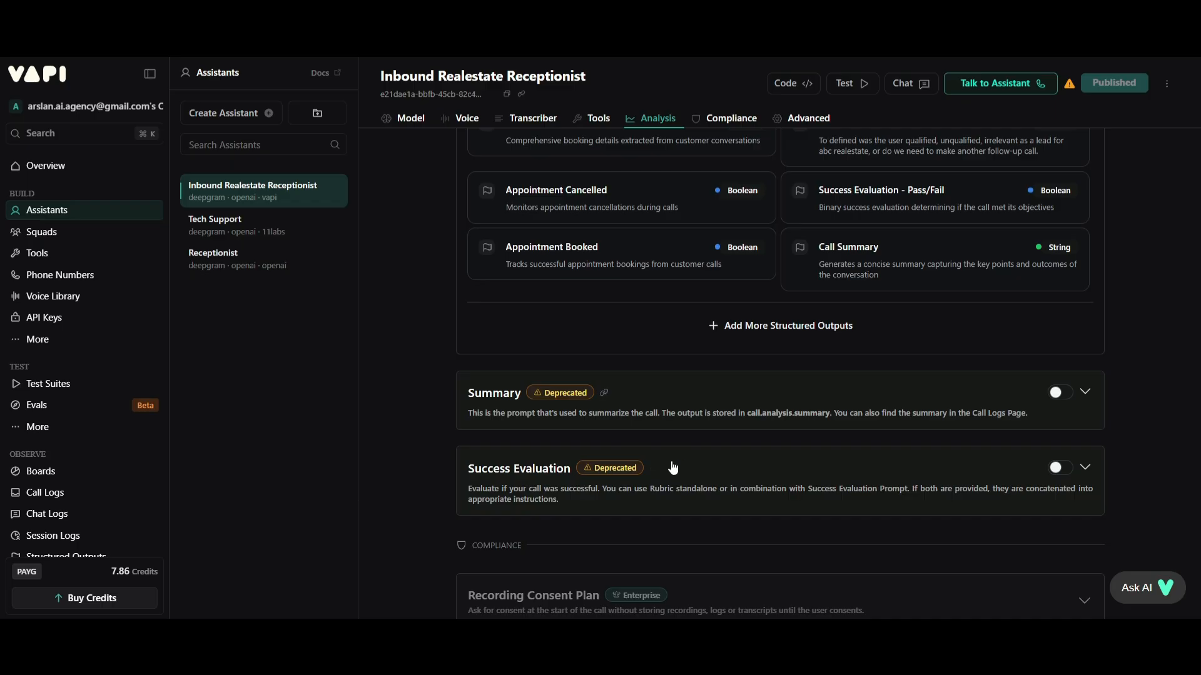
scroll(806, 472, "down", 2)
scroll(1063, 341, "down", 3)
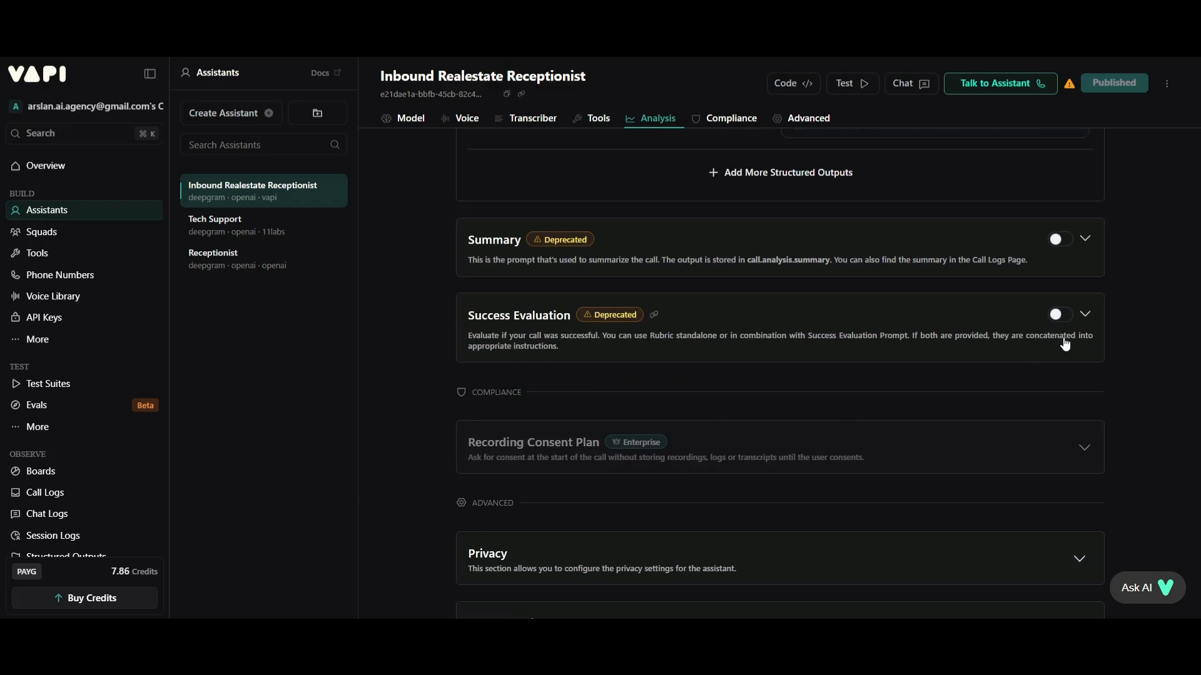
left_click(793, 380)
scroll(796, 375, "down", 3)
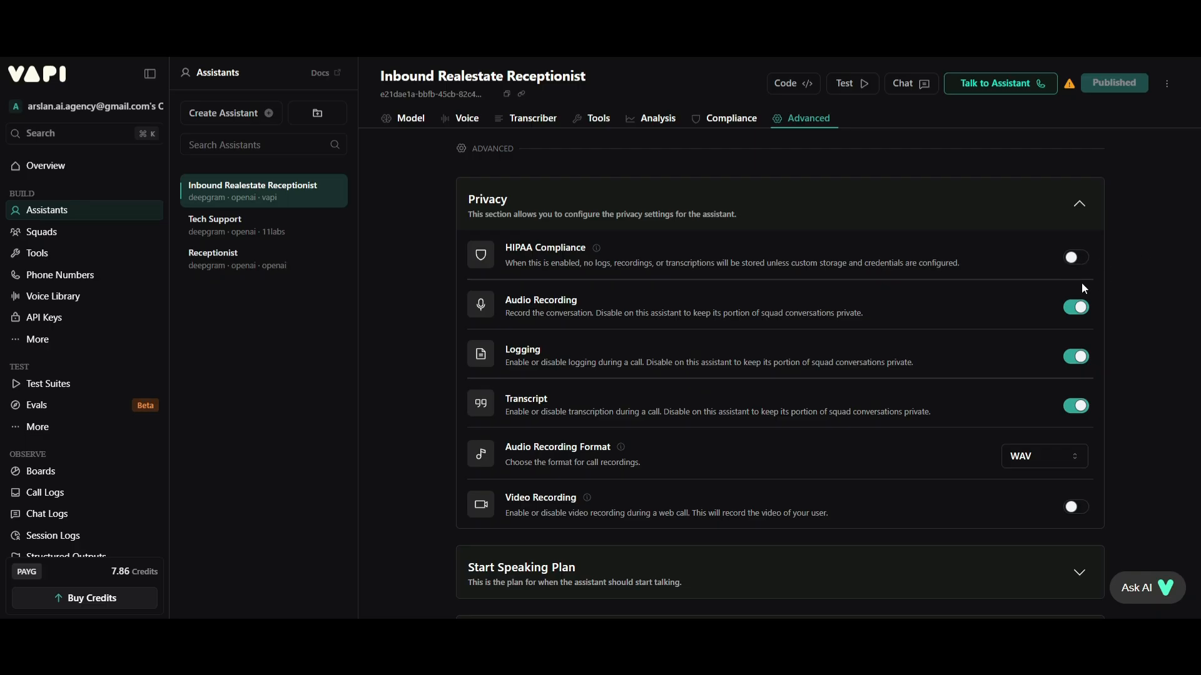
Step: Review the privacy options for recording, logging and transcripts, and choose WAV as the Audio Recording Format
scroll(1082, 283, "down", 1)
scroll(1082, 284, "up", 1)
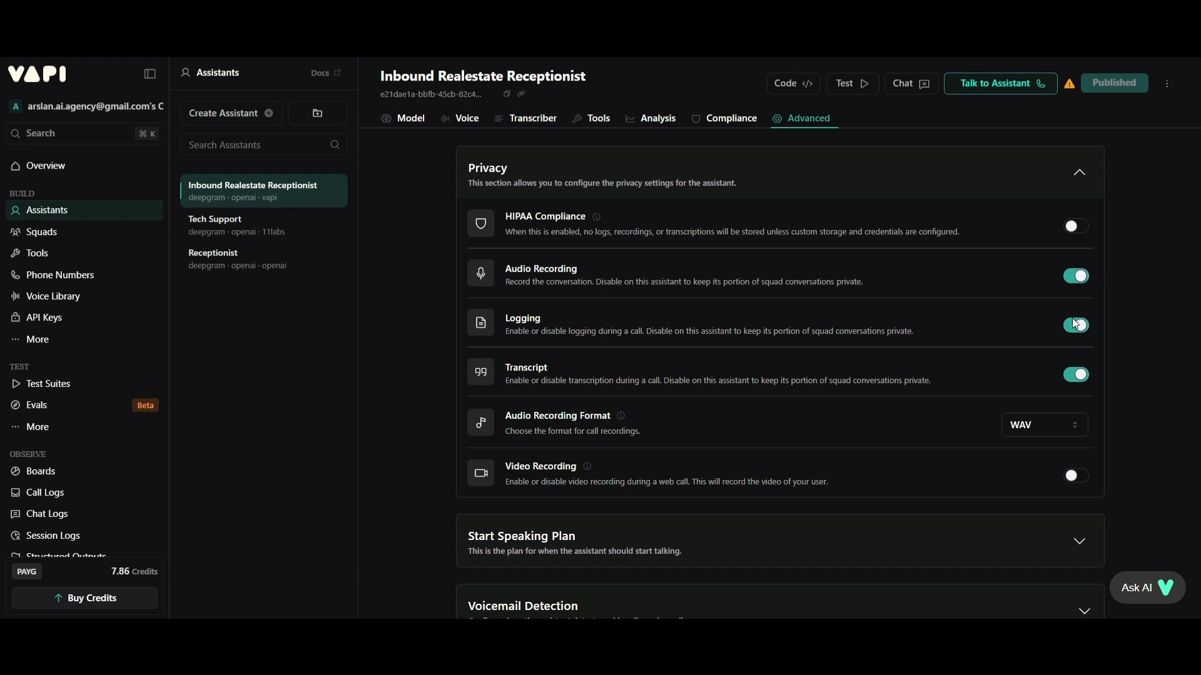
scroll(1075, 324, "down", 1)
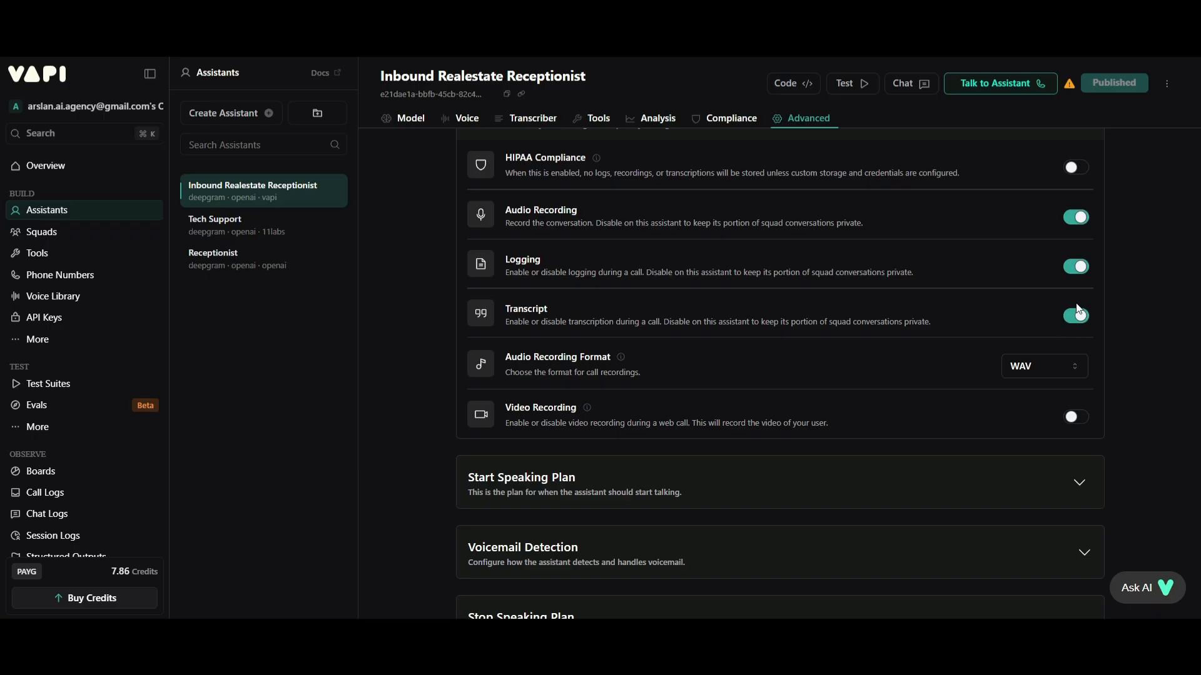
scroll(1073, 300, "down", 2)
left_click(1043, 247)
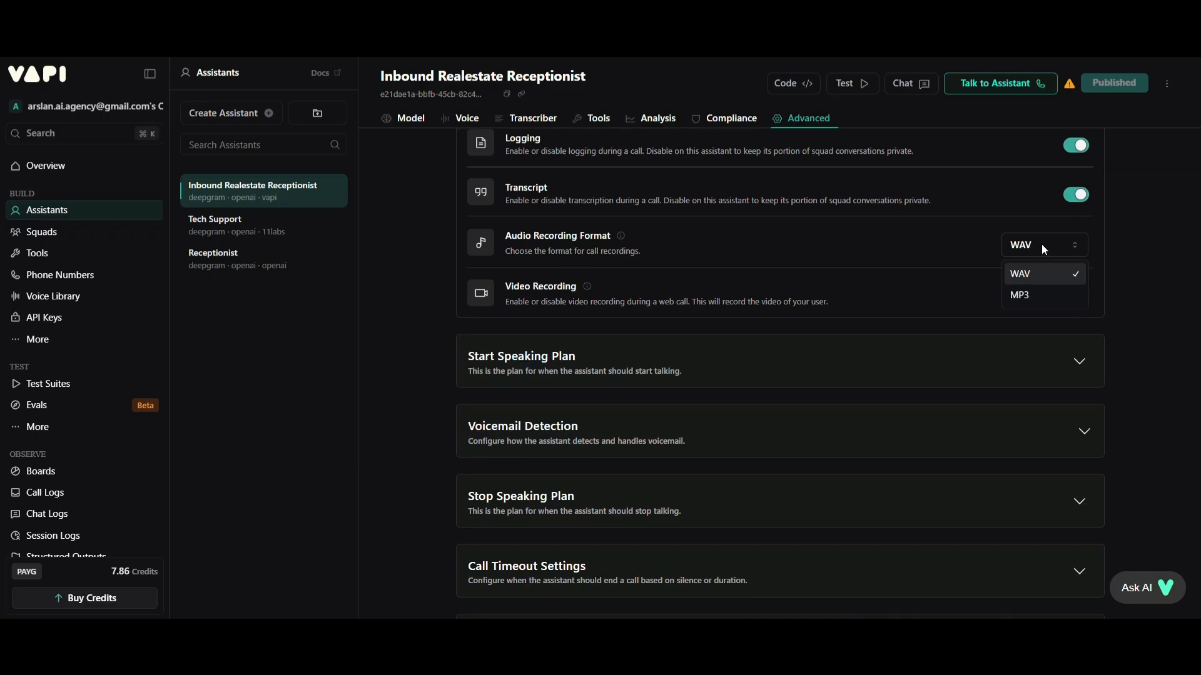
scroll(1043, 248, "down", 1)
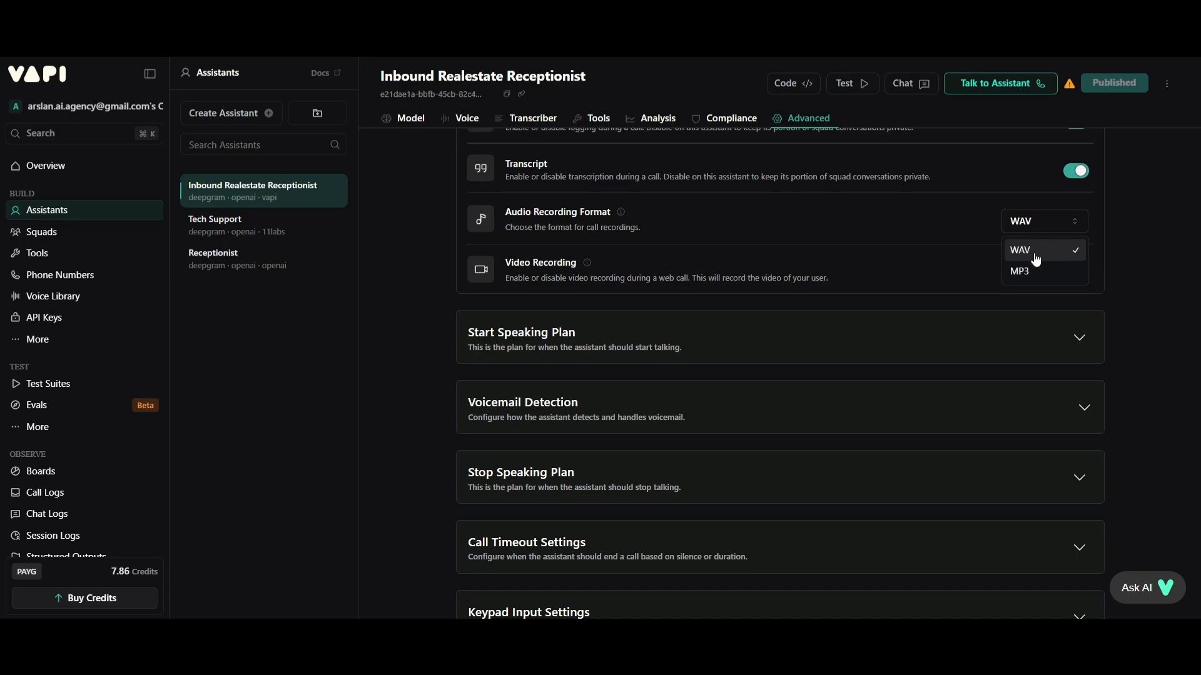
left_click(1033, 256)
scroll(1107, 352, "up", 1)
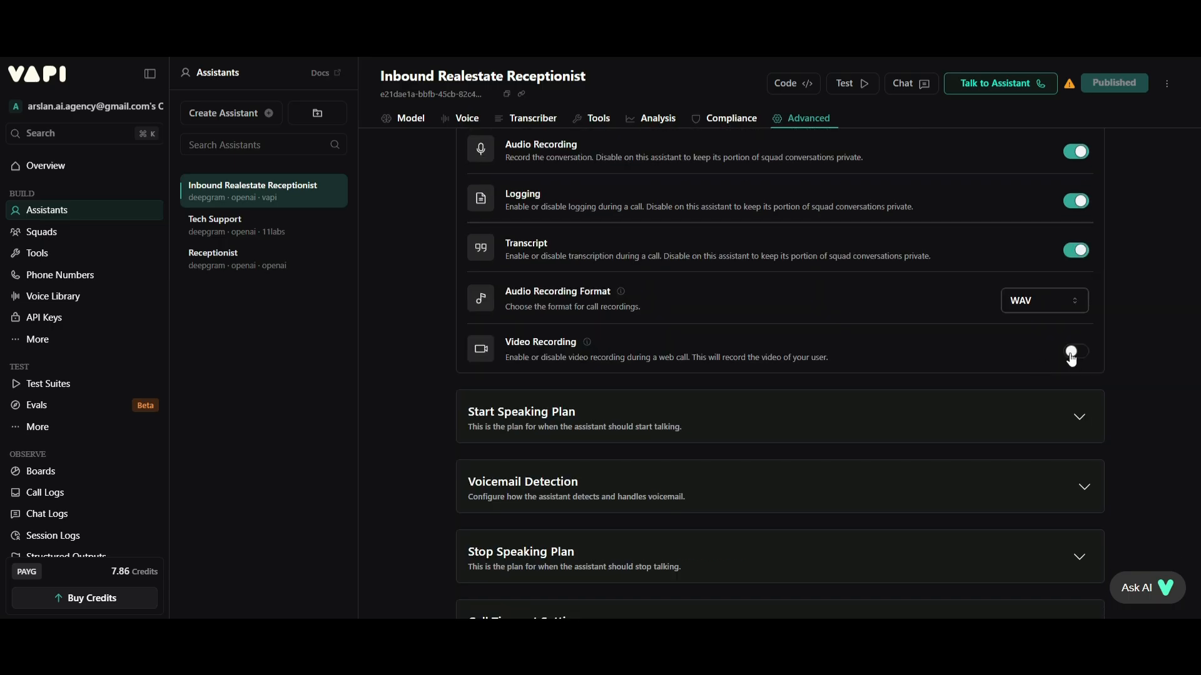
Step: Expand the Start Speaking Plan and set Wait seconds to 0.7
scroll(1072, 351, "down", 3)
left_click(579, 279)
scroll(732, 257, "down", 1)
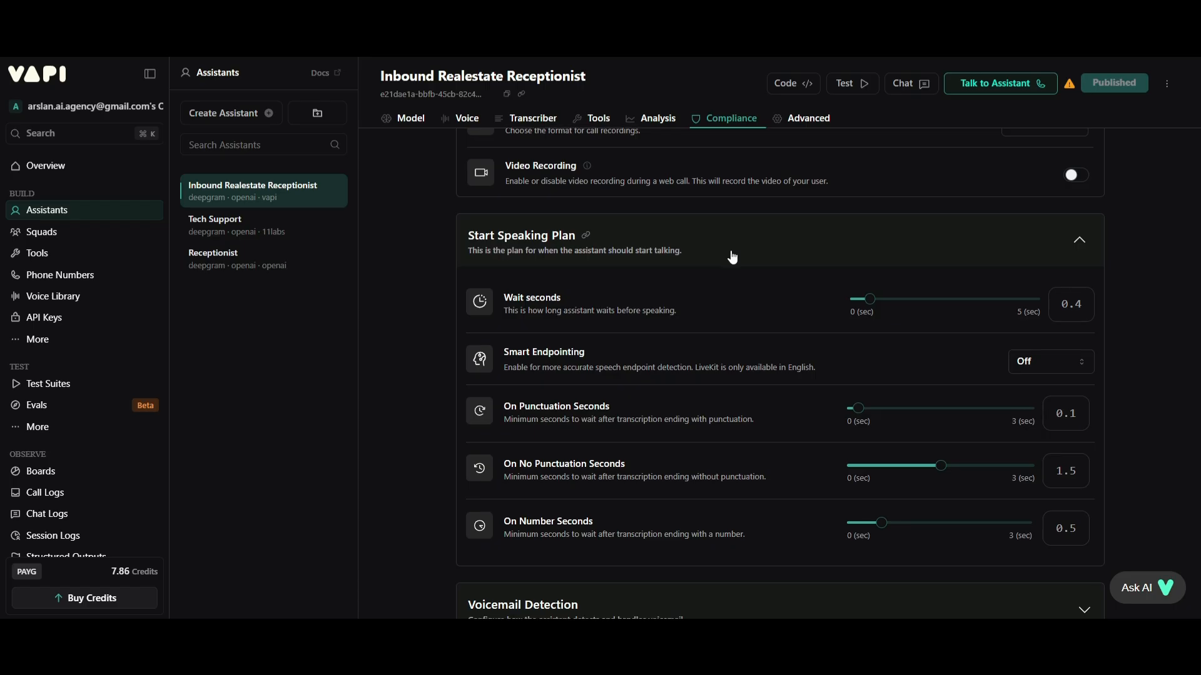
scroll(732, 258, "up", 1)
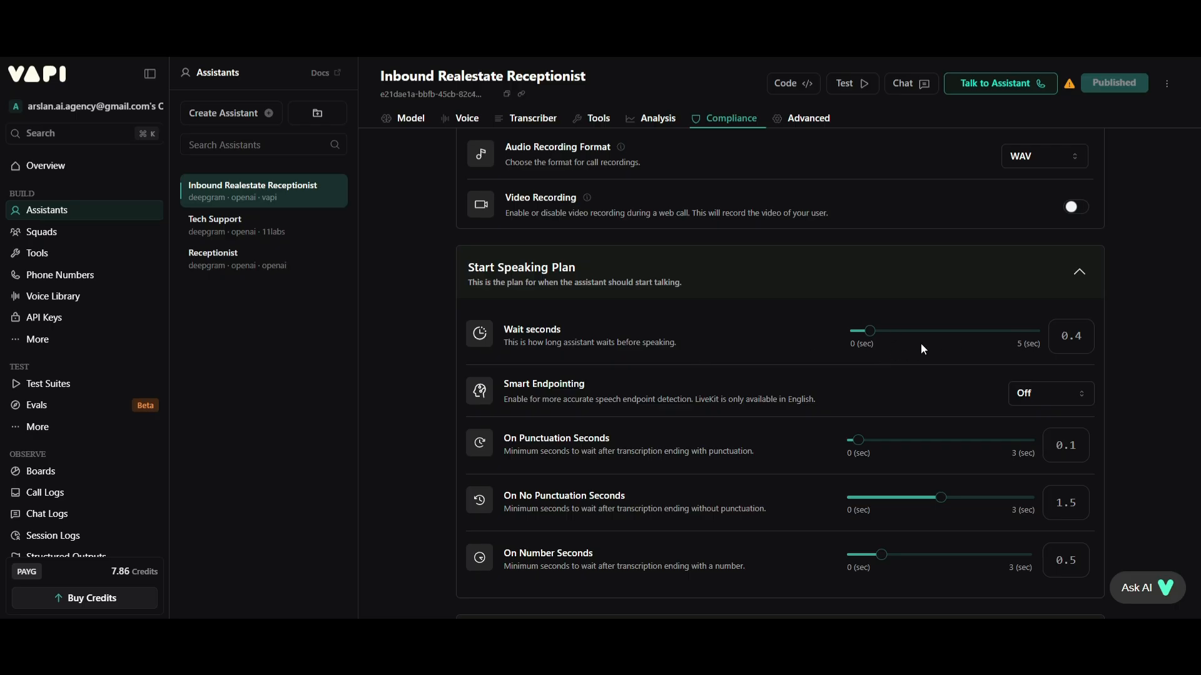
left_click_drag(1086, 337, 1063, 331)
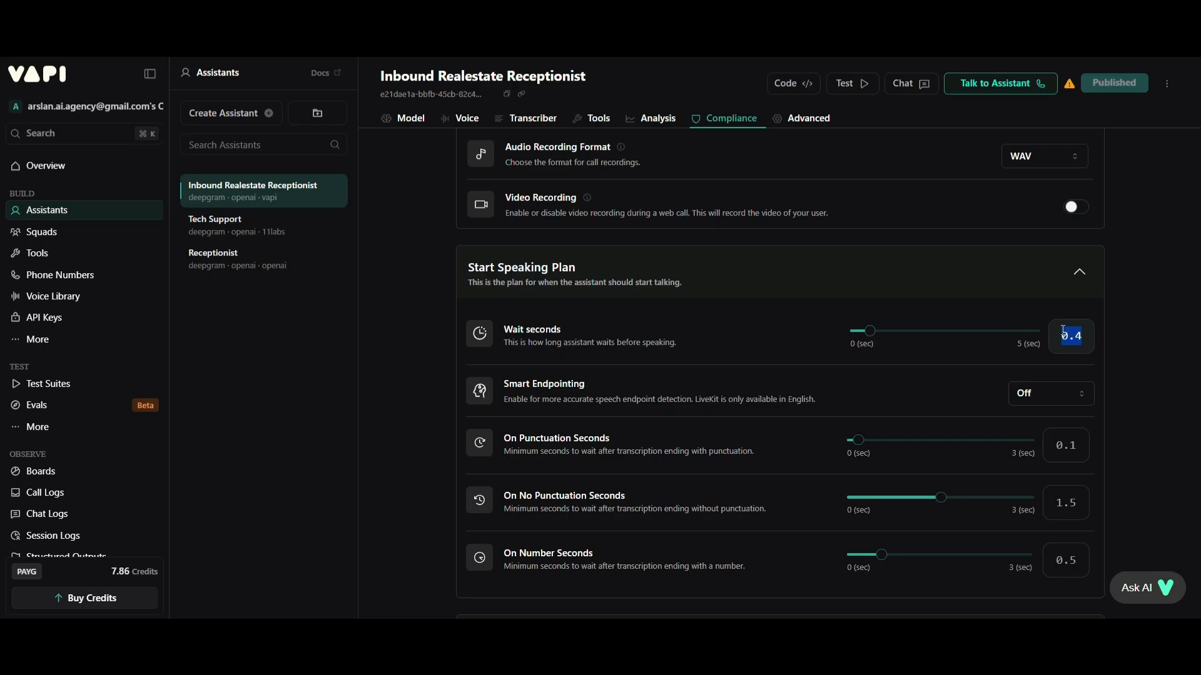
left_click(890, 340)
right_click(1121, 365)
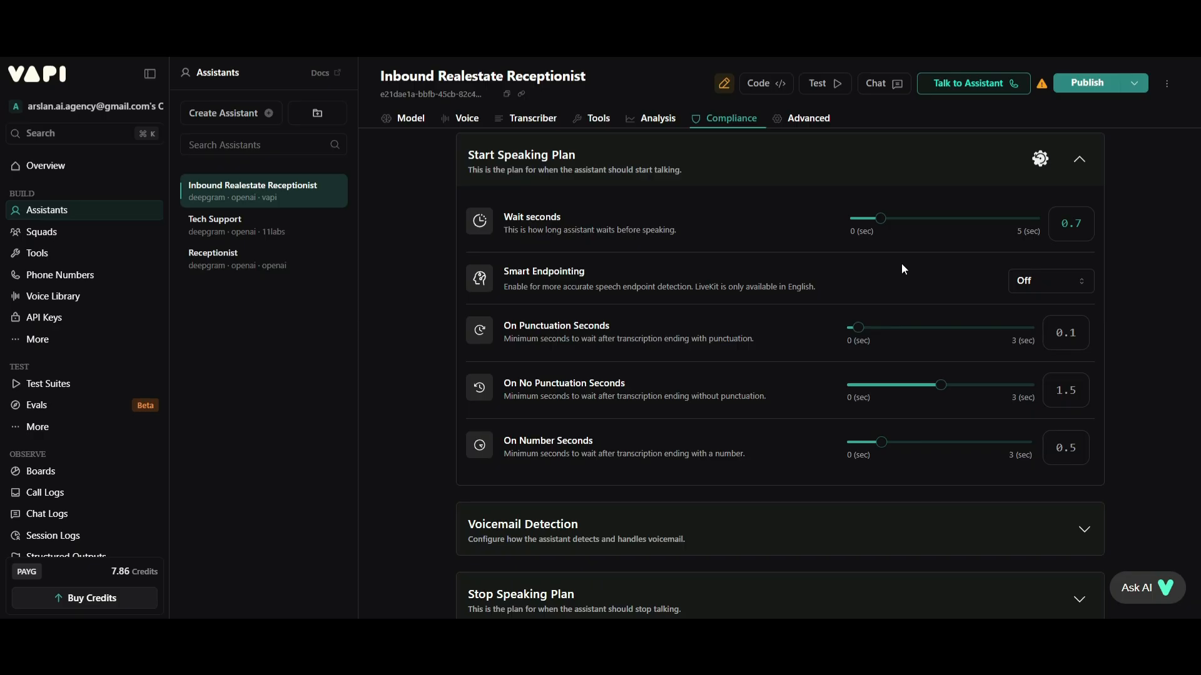
Step: Try Vapi as the Smart Endpointing option and return it to Off
left_click(1060, 281)
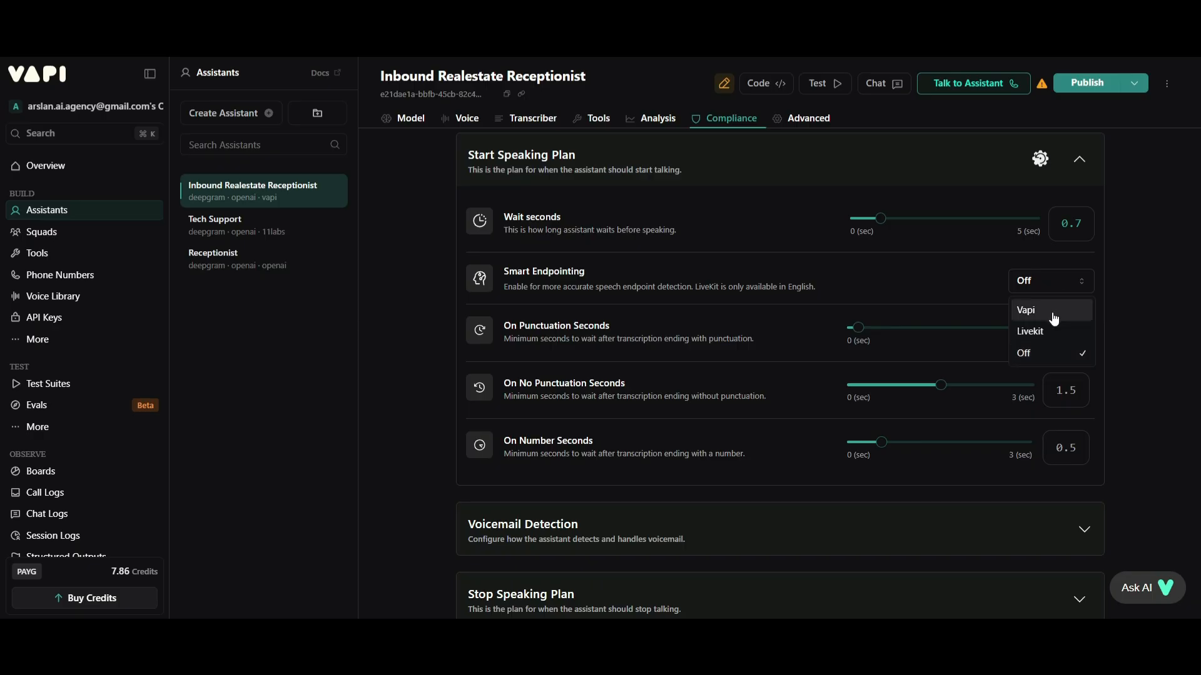
left_click(1054, 313)
left_click(1071, 291)
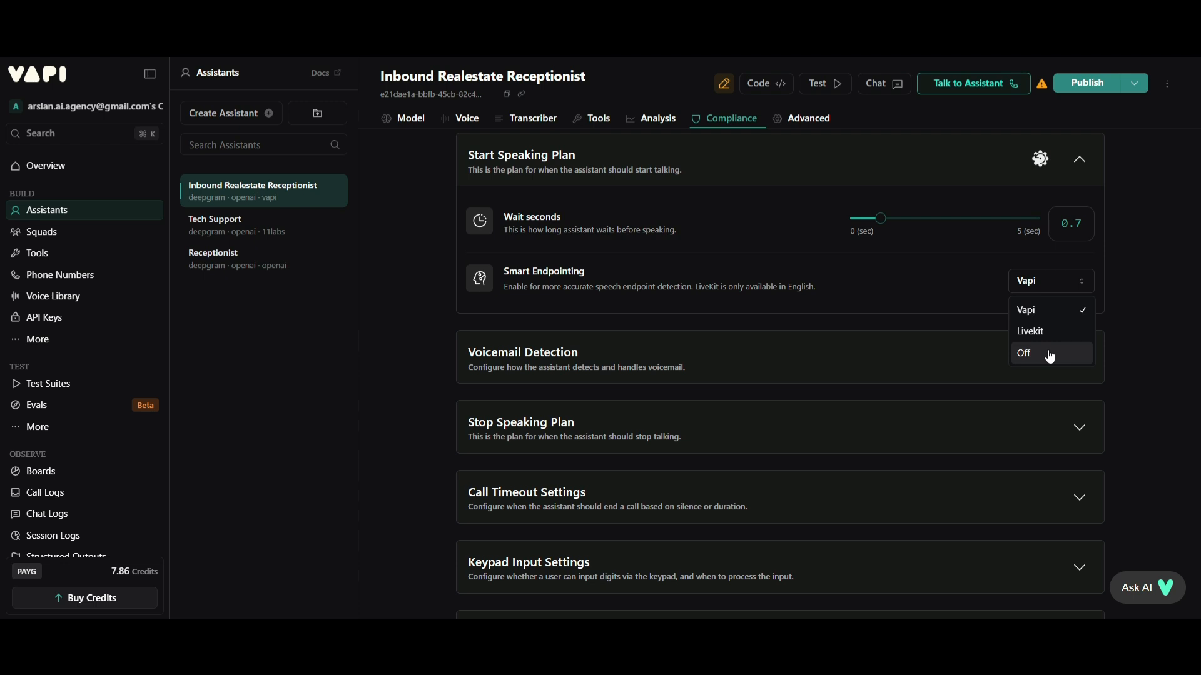
left_click(1050, 354)
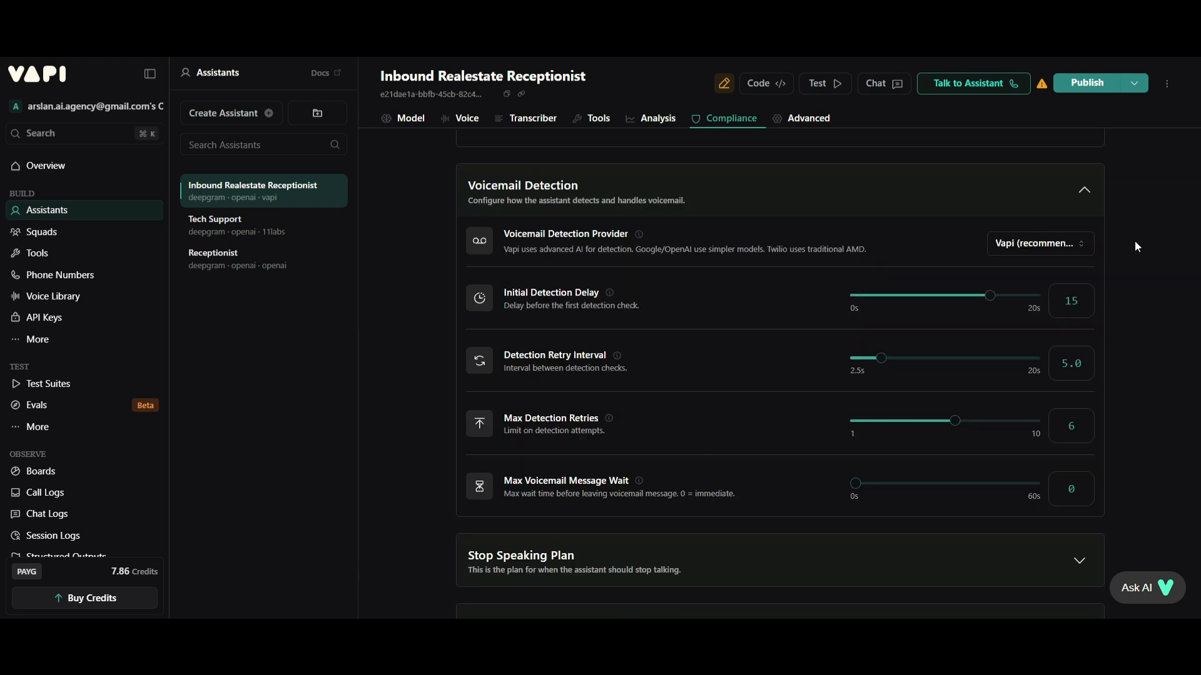
Step: Try Off, Google and Vapi (recommended) in turn as the Voicemail Detection Provider
left_click(1055, 247)
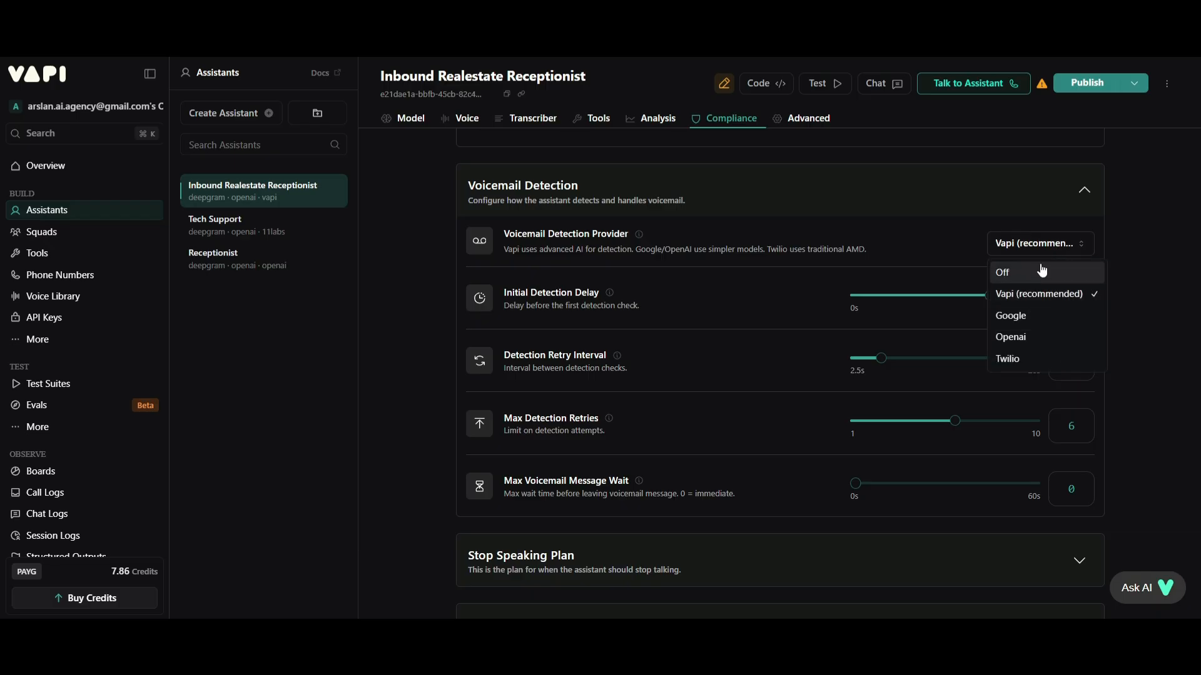
left_click(1034, 270)
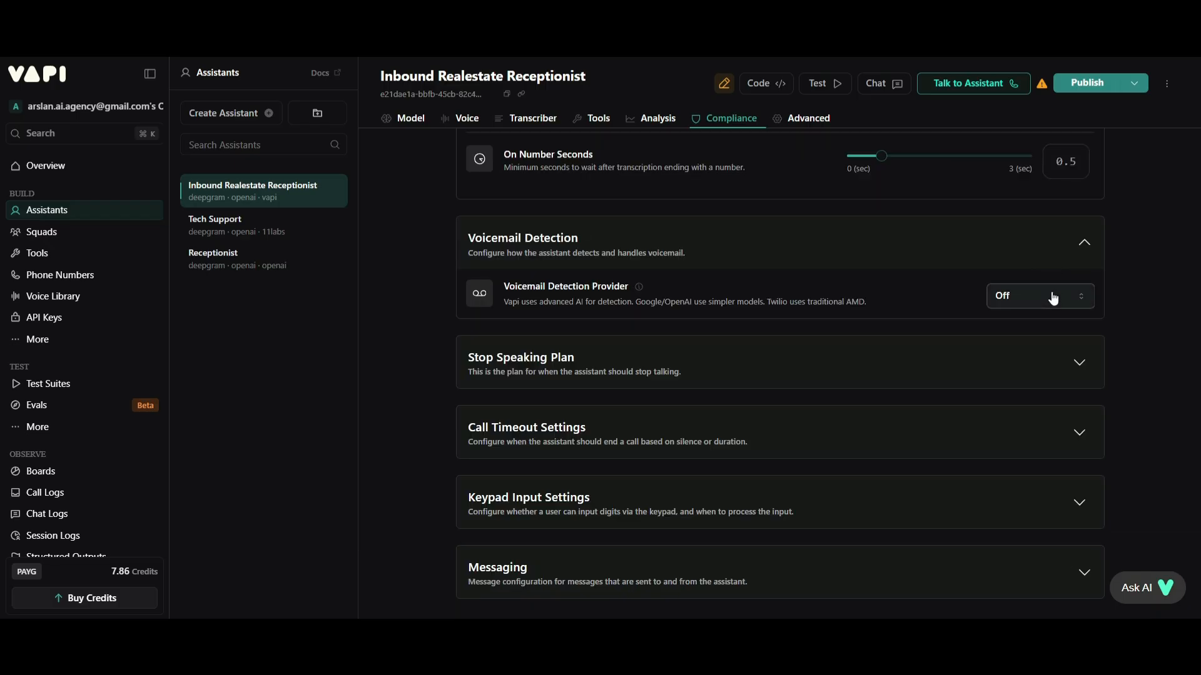
left_click(1051, 296)
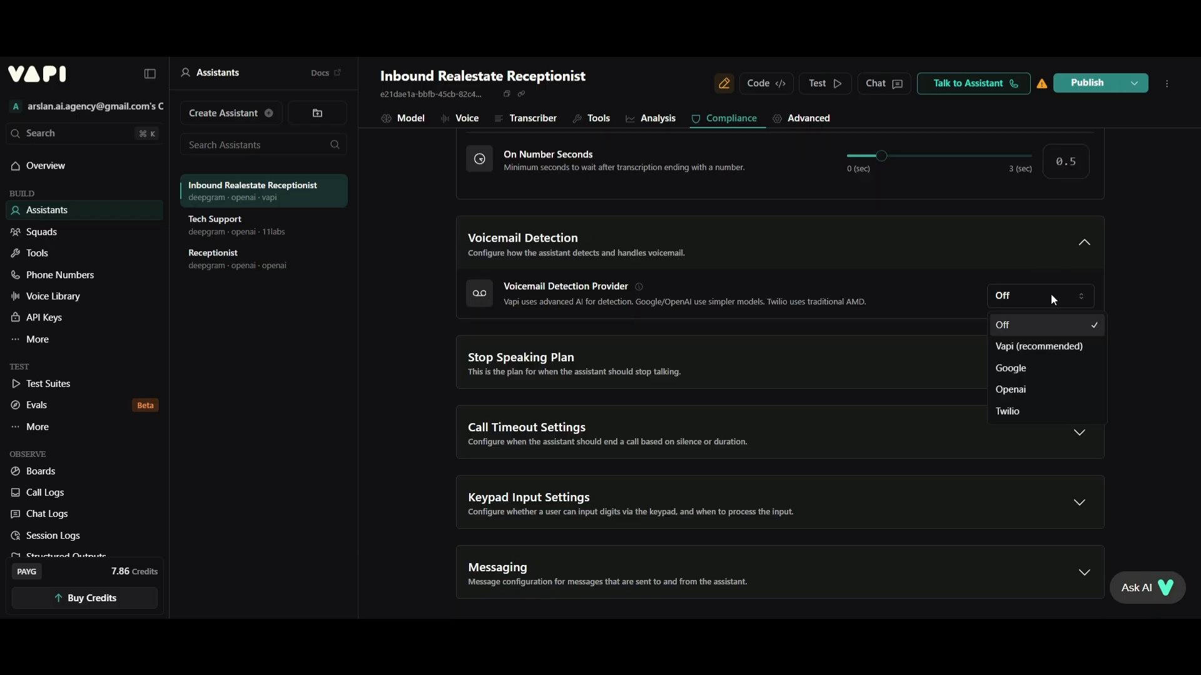
left_click(1010, 367)
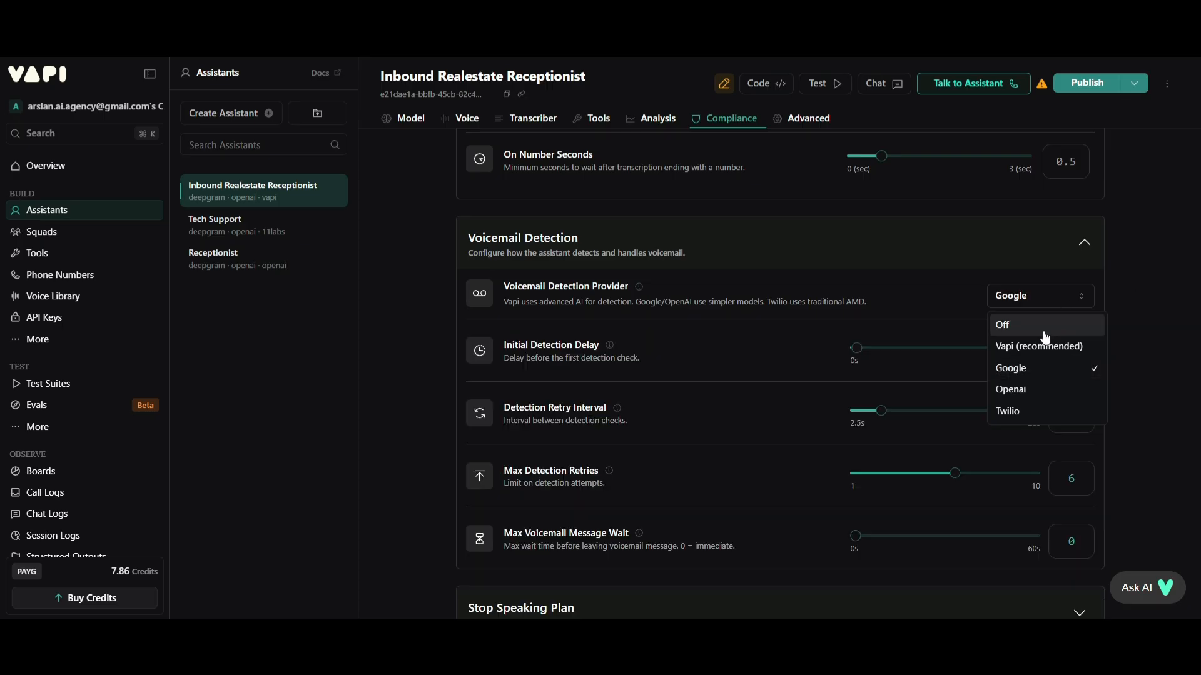
left_click(1168, 362)
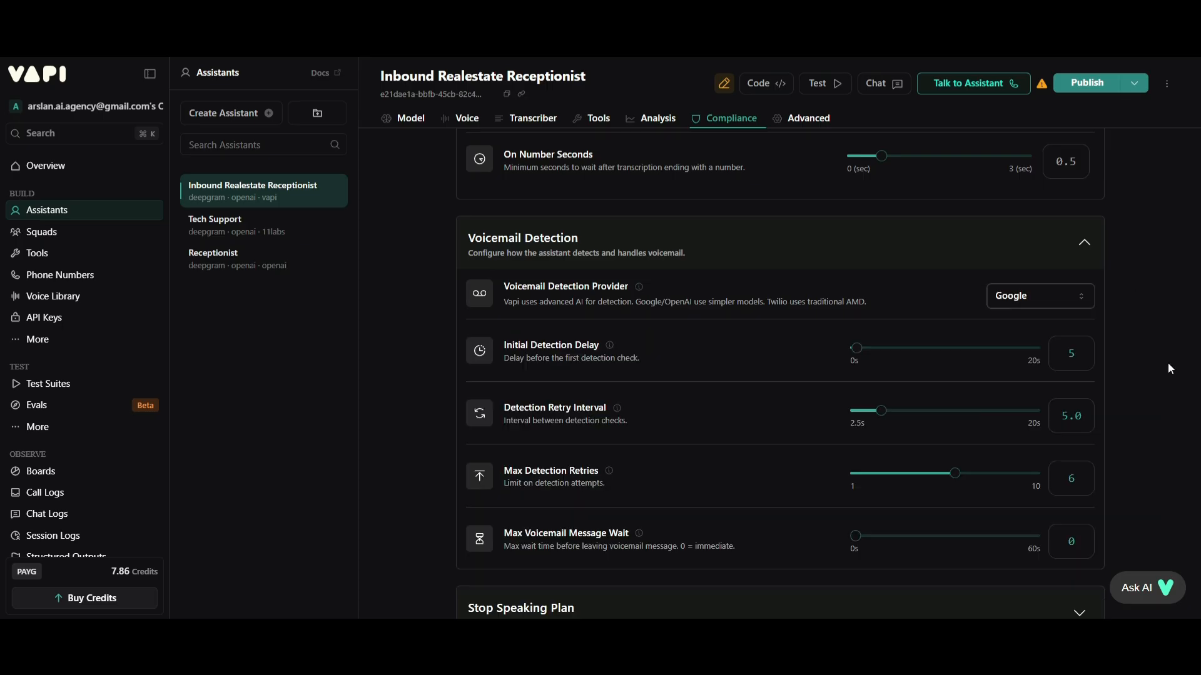
left_click(1071, 305)
left_click(1057, 346)
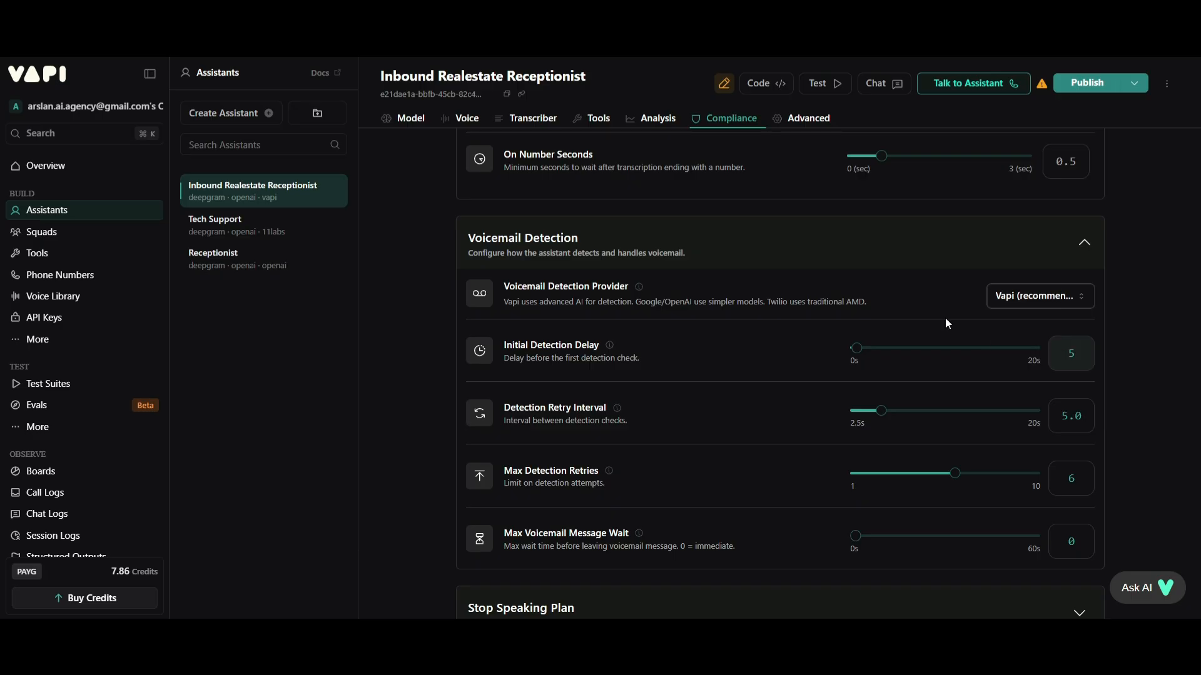
Step: Turn off voicemail detection by setting the Voicemail Detection Provider to Off
scroll(883, 445, "down", 2)
scroll(932, 298, "up", 2)
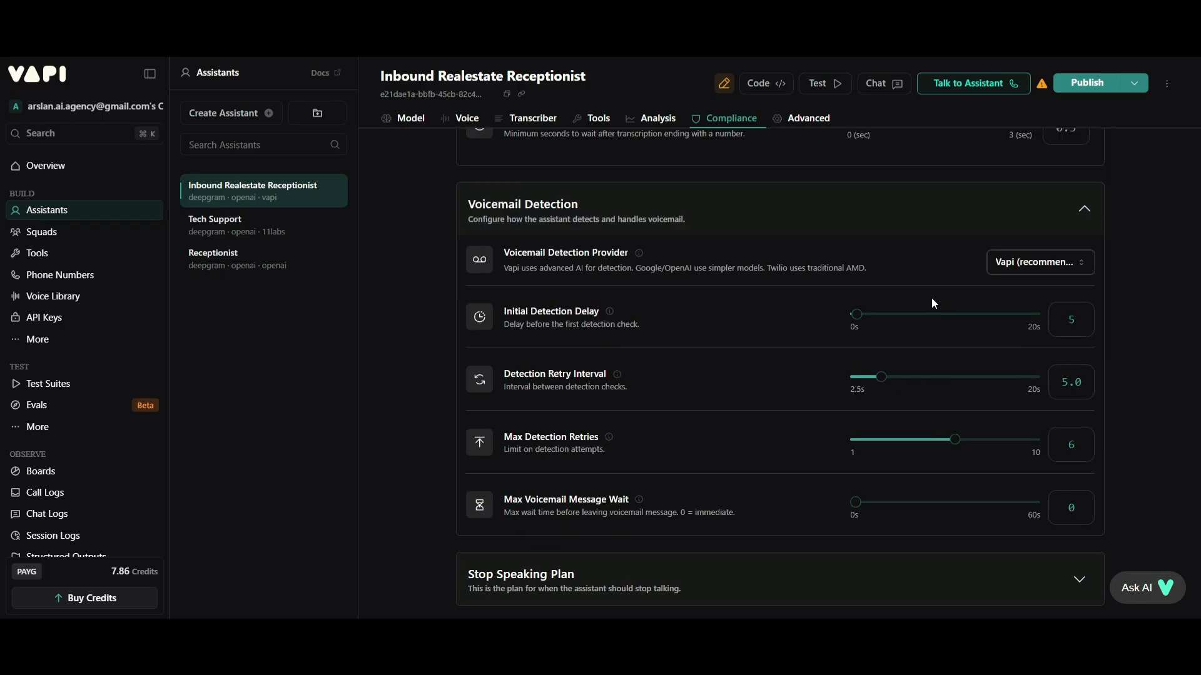
left_click(1019, 270)
left_click(1036, 311)
left_click(1041, 266)
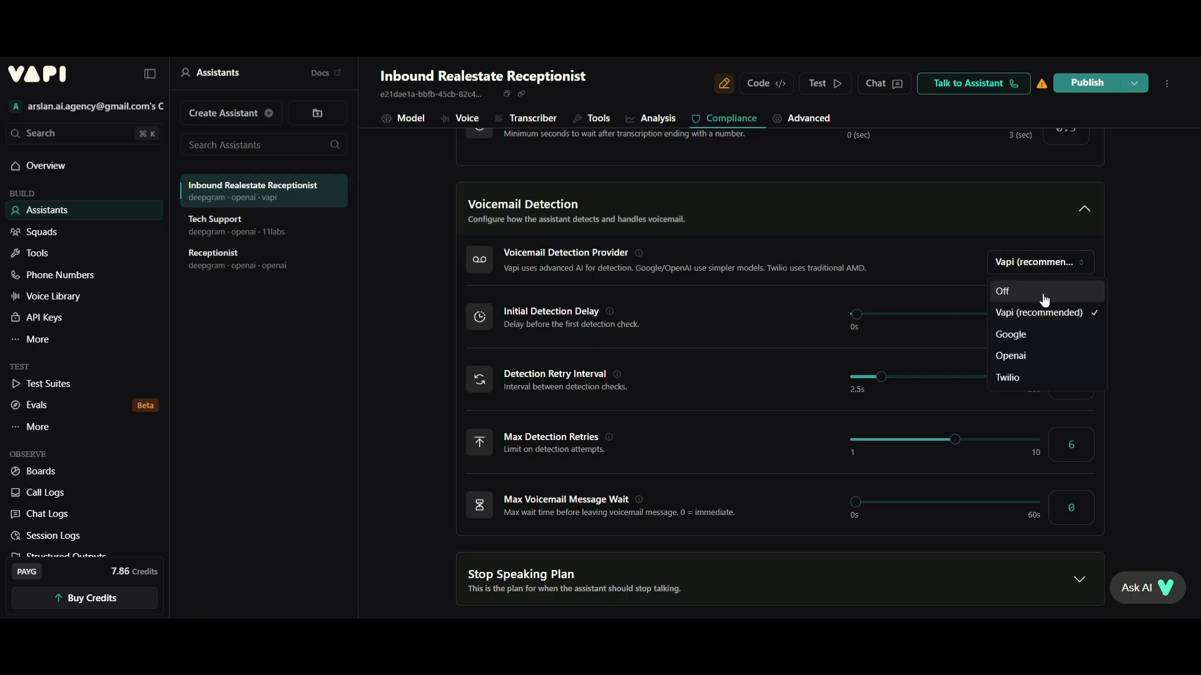
left_click(1044, 300)
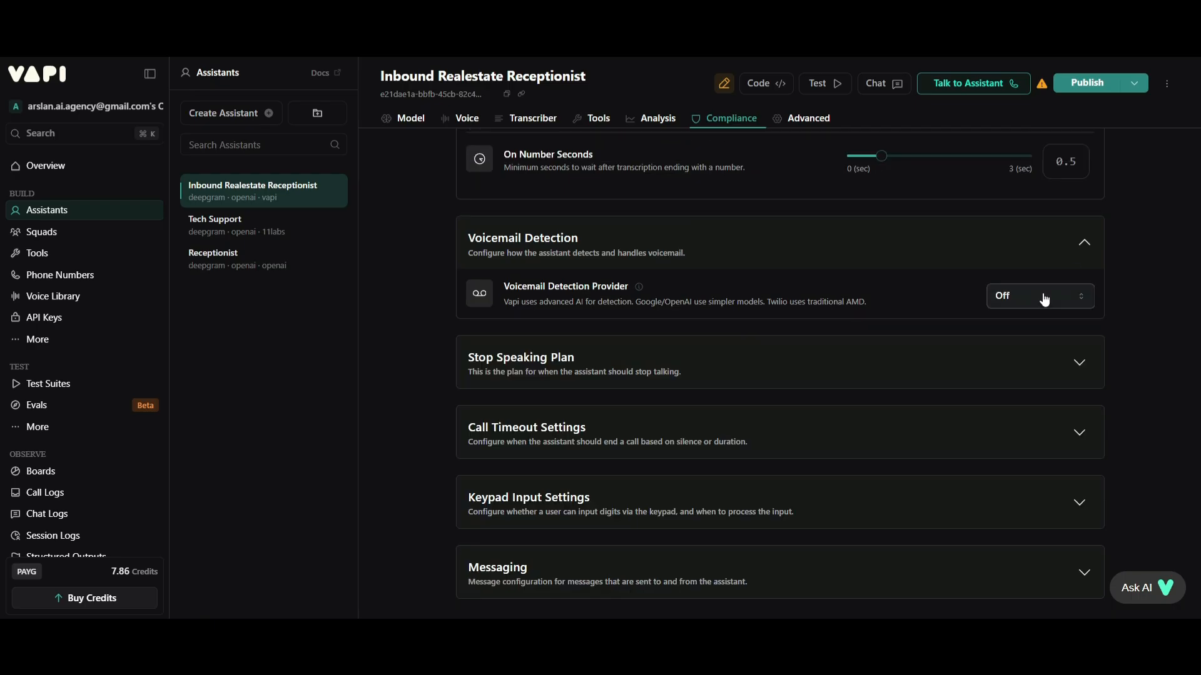
Step: Expand the Stop Speaking Plan and set Number of words to 1
left_click(801, 349)
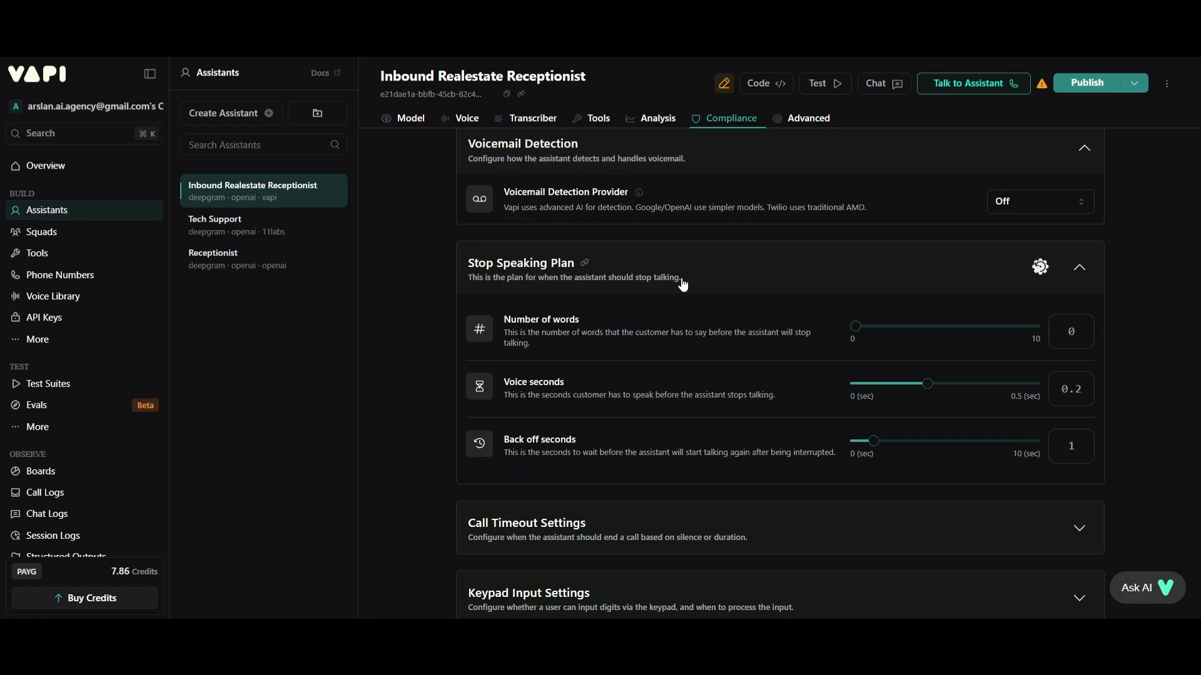
scroll(683, 284, "down", 1)
mouse_move(856, 271)
left_mouse_down()
mouse_move(896, 262)
mouse_move(870, 277)
left_mouse_up()
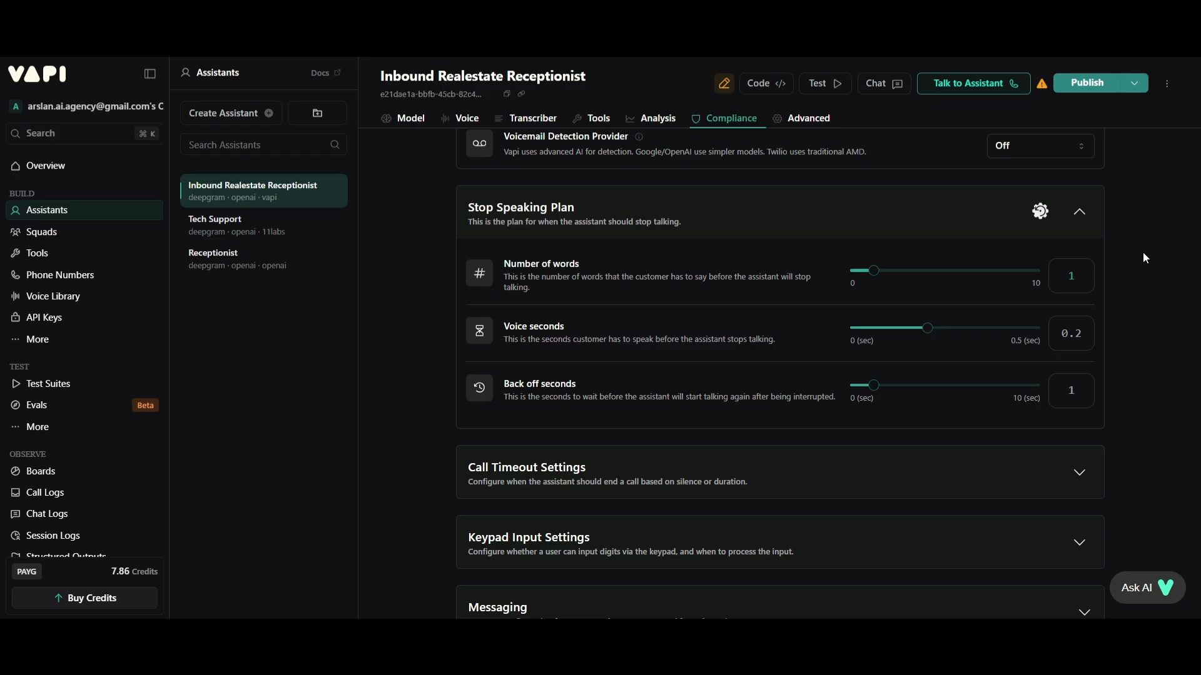
scroll(1143, 253, "down", 1)
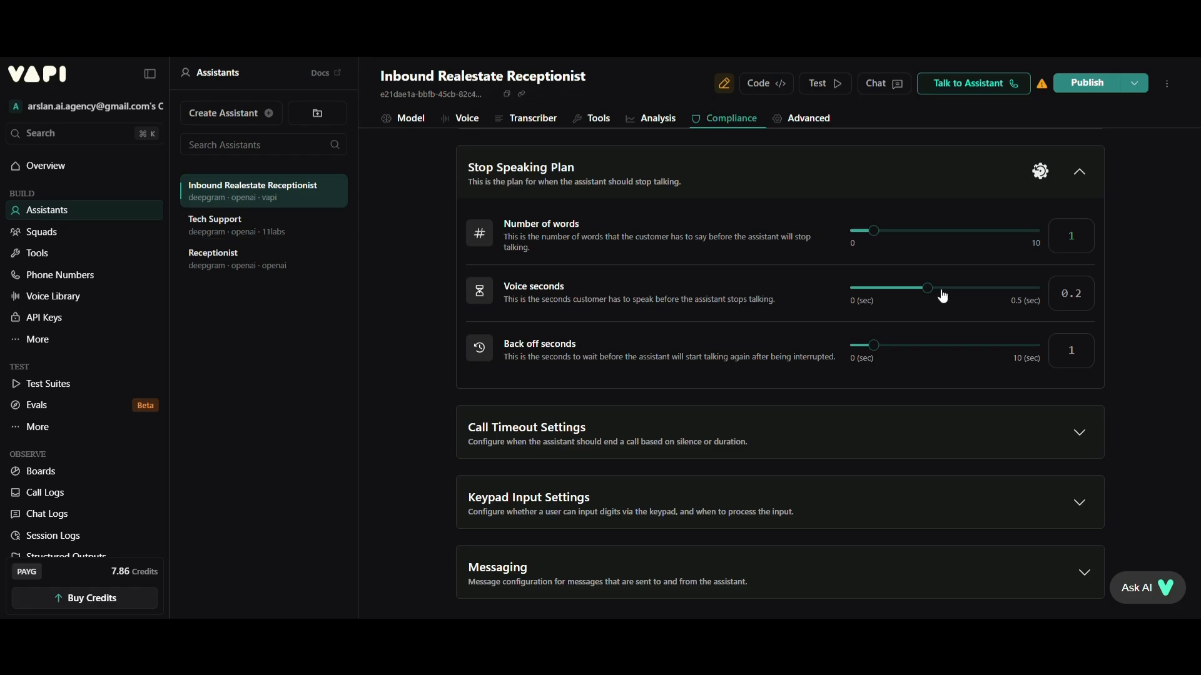
double_click(512, 356)
left_click(1074, 359)
Step: Expand the Call Timeout Settings and set the Maximum Duration to 942 seconds
left_click(1057, 432)
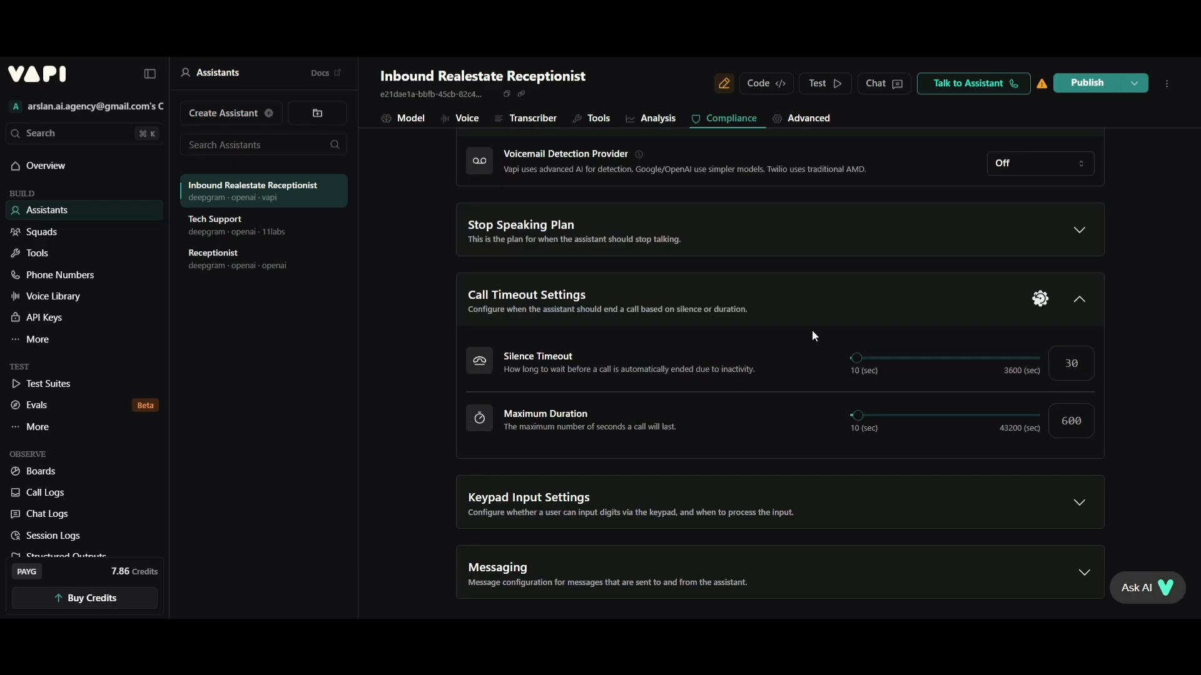
mouse_move(859, 417)
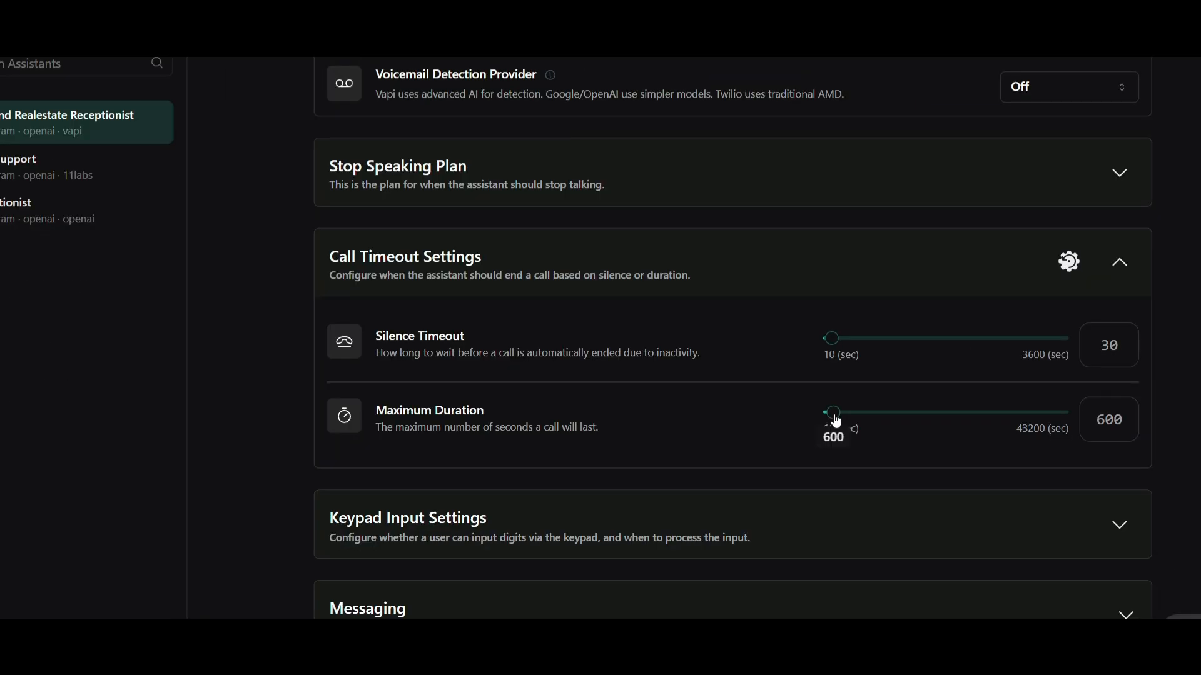
left_click_drag(836, 422, 857, 425)
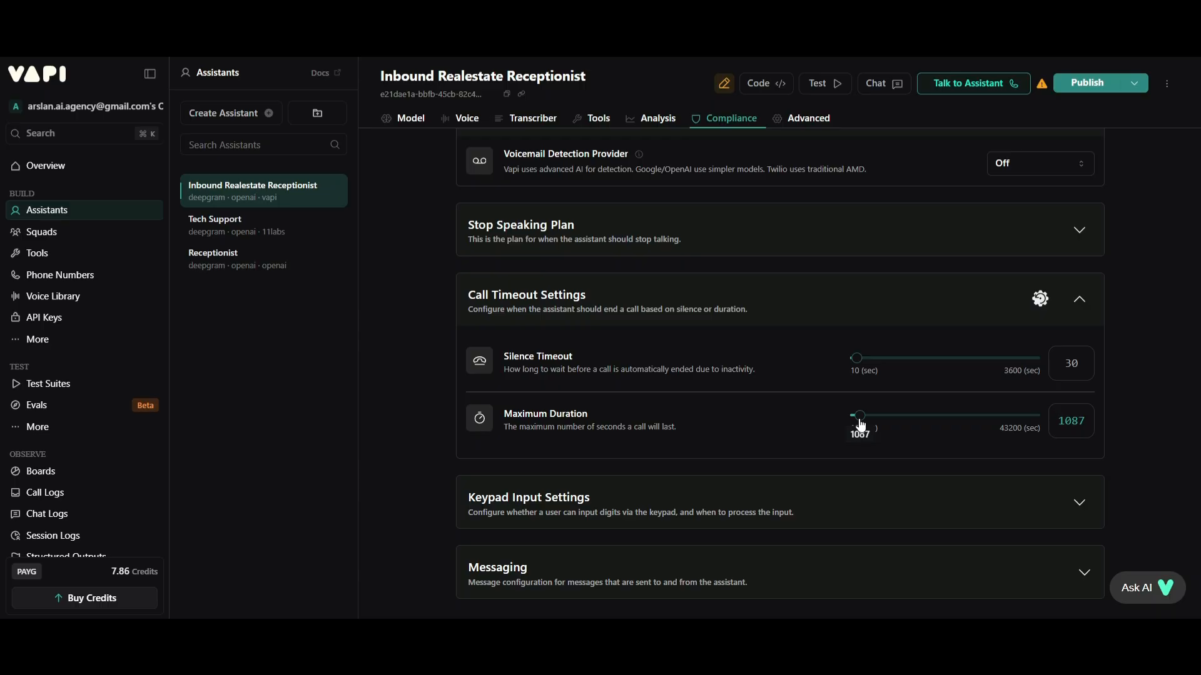
double_click(1072, 423)
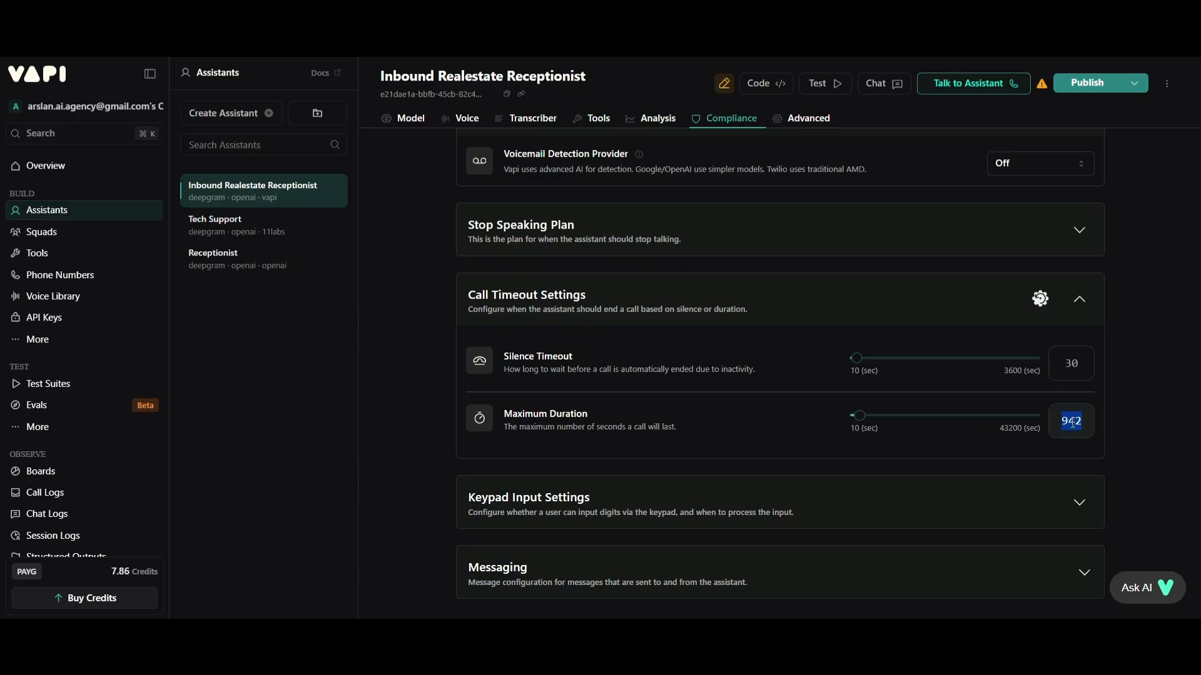
left_click(1110, 427)
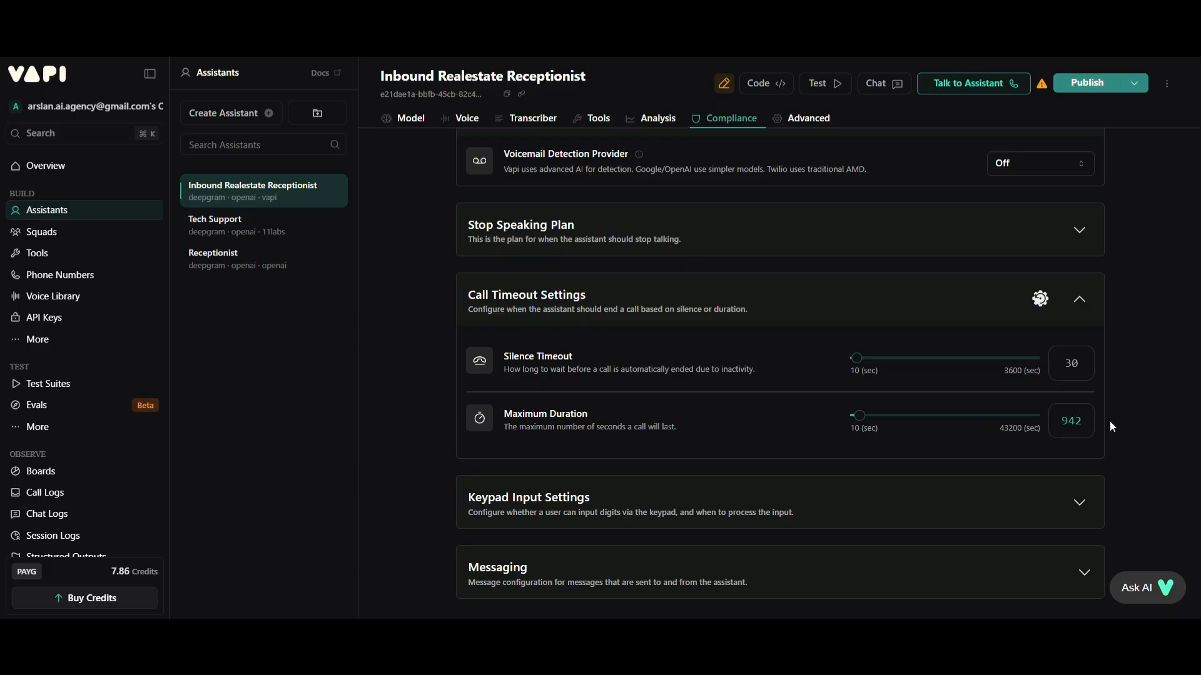
Step: Expand the Keypad Input Settings and examine the keypad input, timeout and delimiter options
left_click(696, 522)
scroll(698, 519, "down", 1)
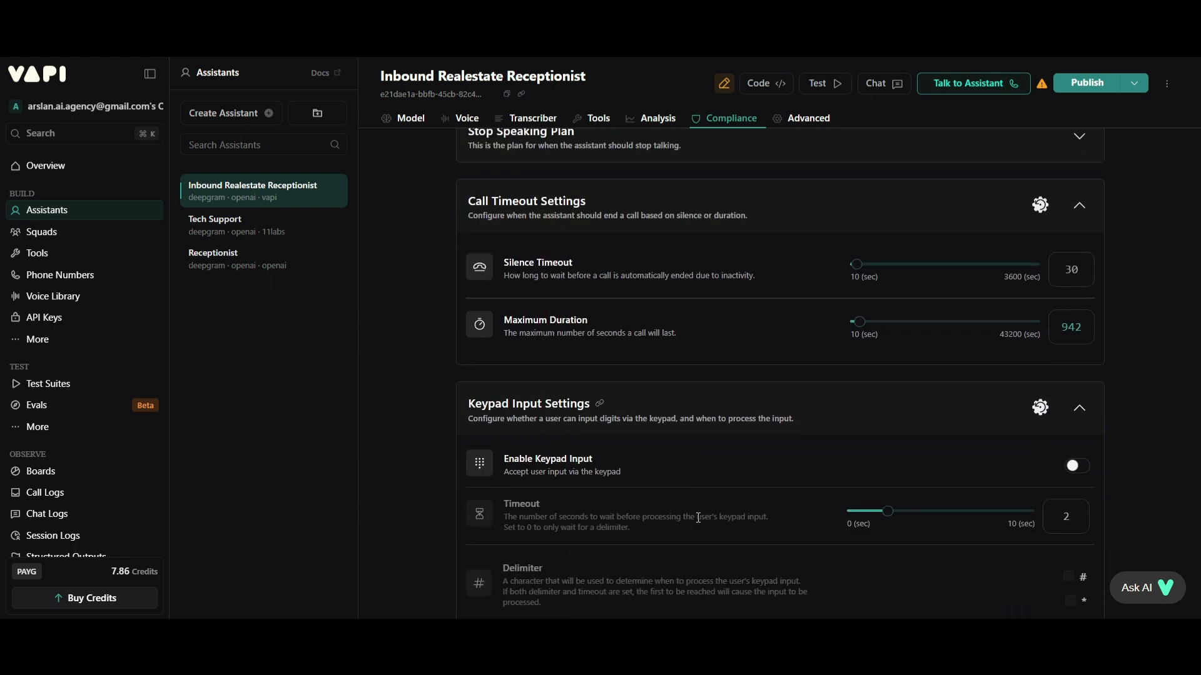
scroll(731, 437, "down", 1)
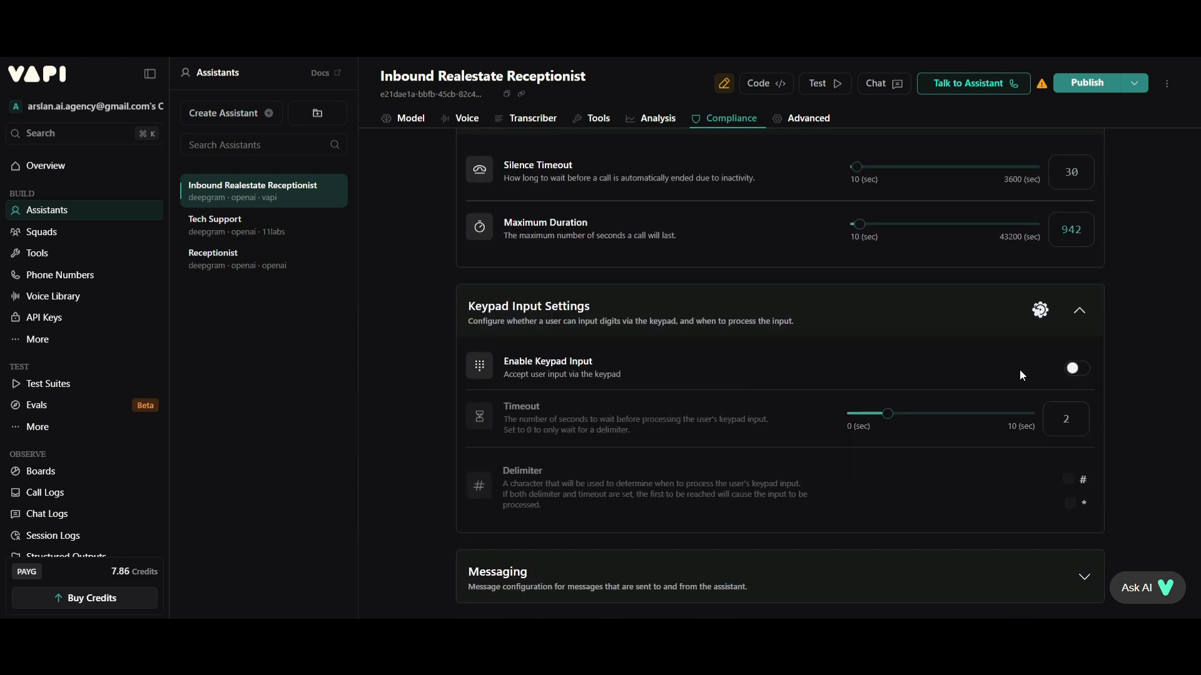
Step: In the Messaging server settings, set the Server URL to the webhook address from Make's End Of Call Report scenario
left_click(957, 324)
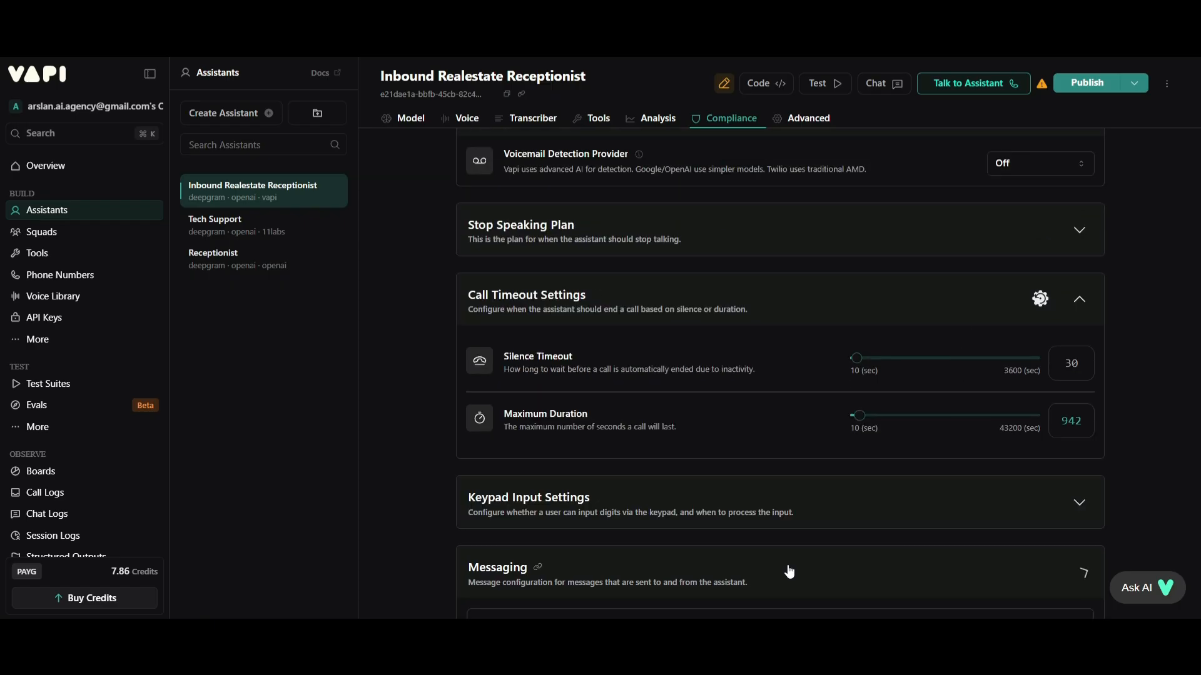
scroll(790, 571, "down", 3)
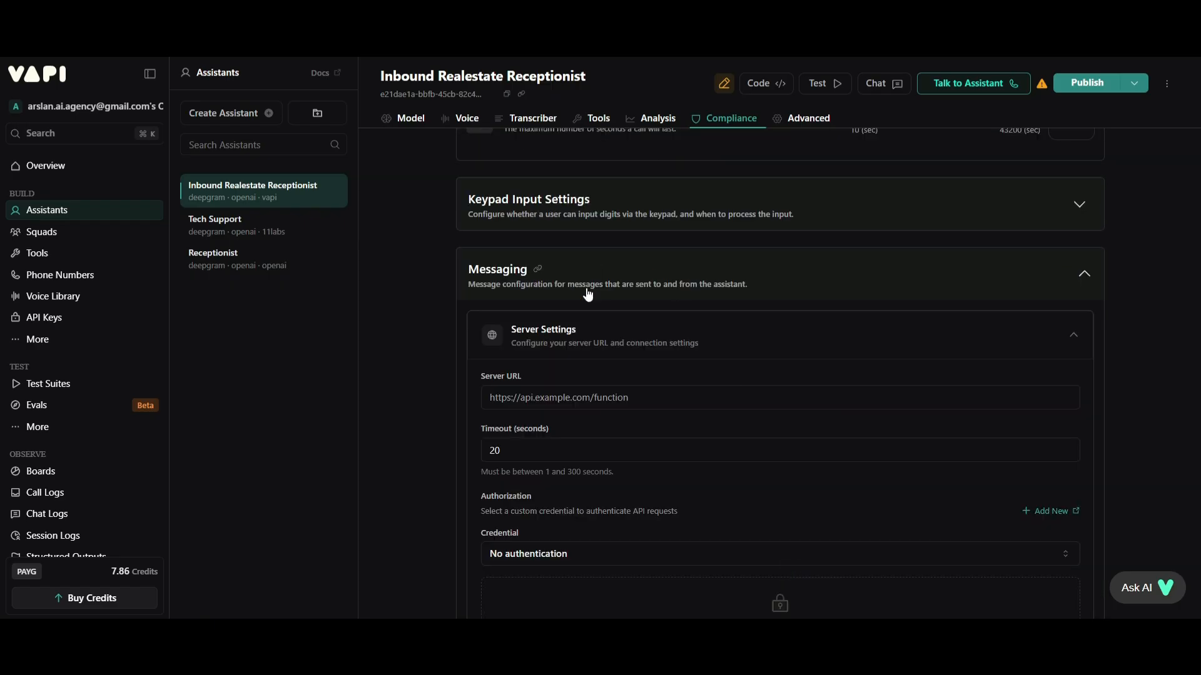
left_click(576, 397)
left_click(650, 357)
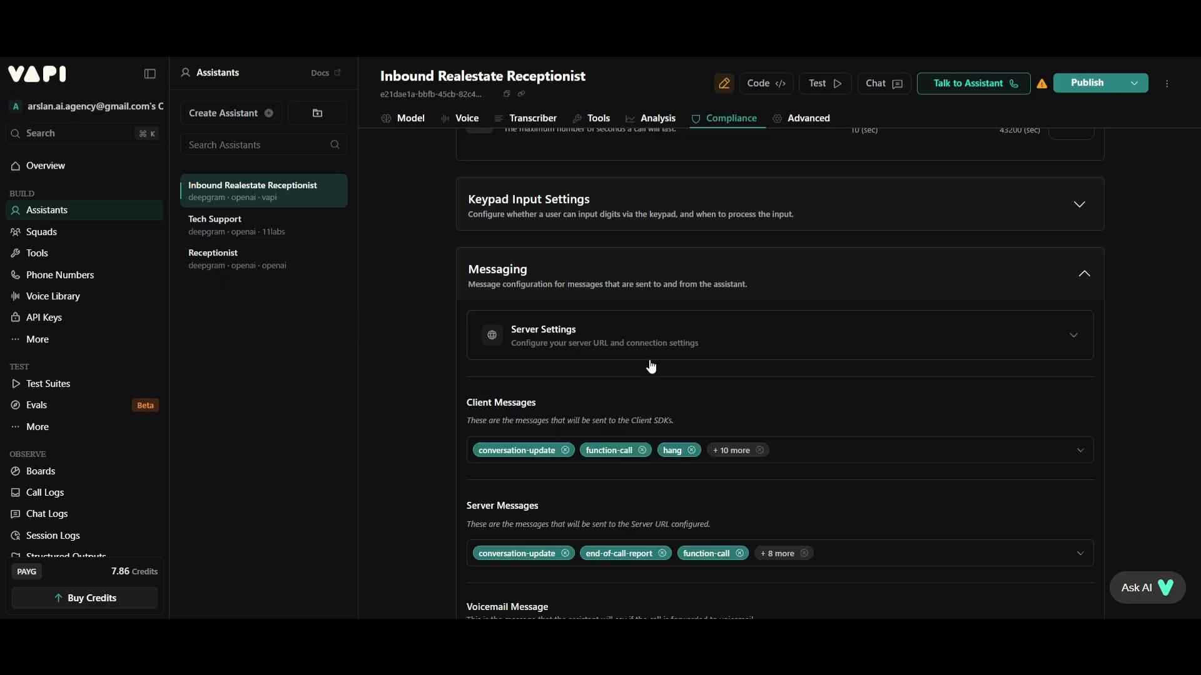
left_click(651, 360)
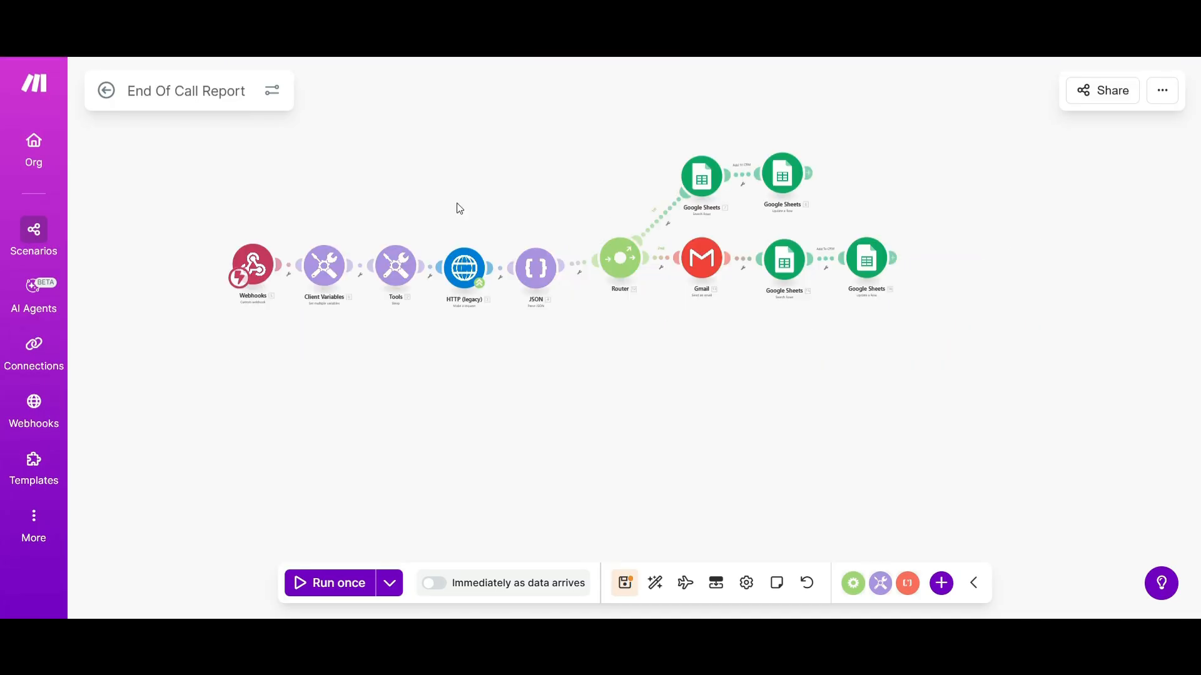
left_click(273, 275)
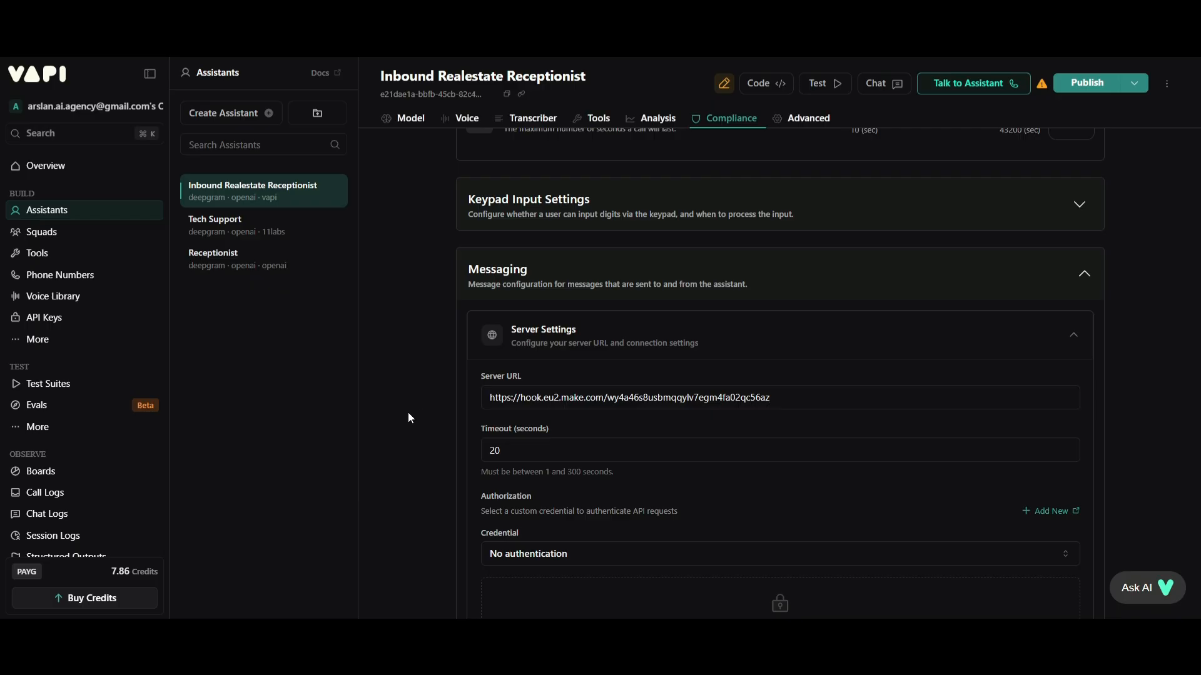
Step: Remove every selected message type from Client Messages in the Messaging settings
scroll(408, 415, "down", 2)
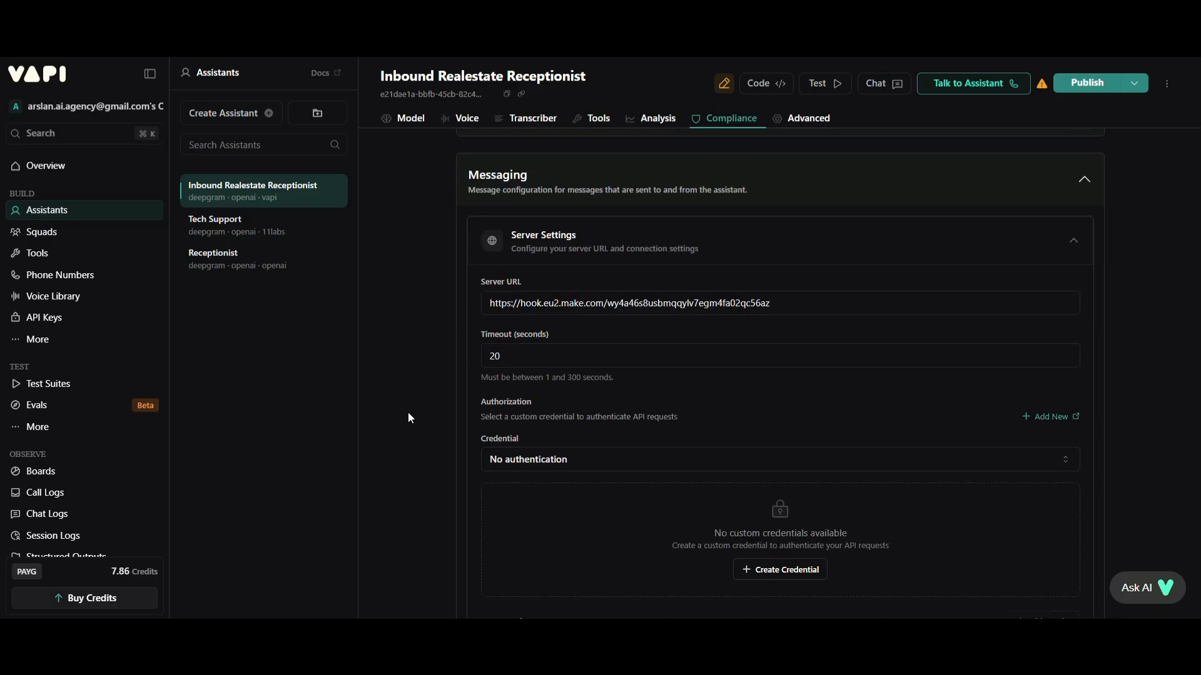
scroll(409, 417, "down", 8)
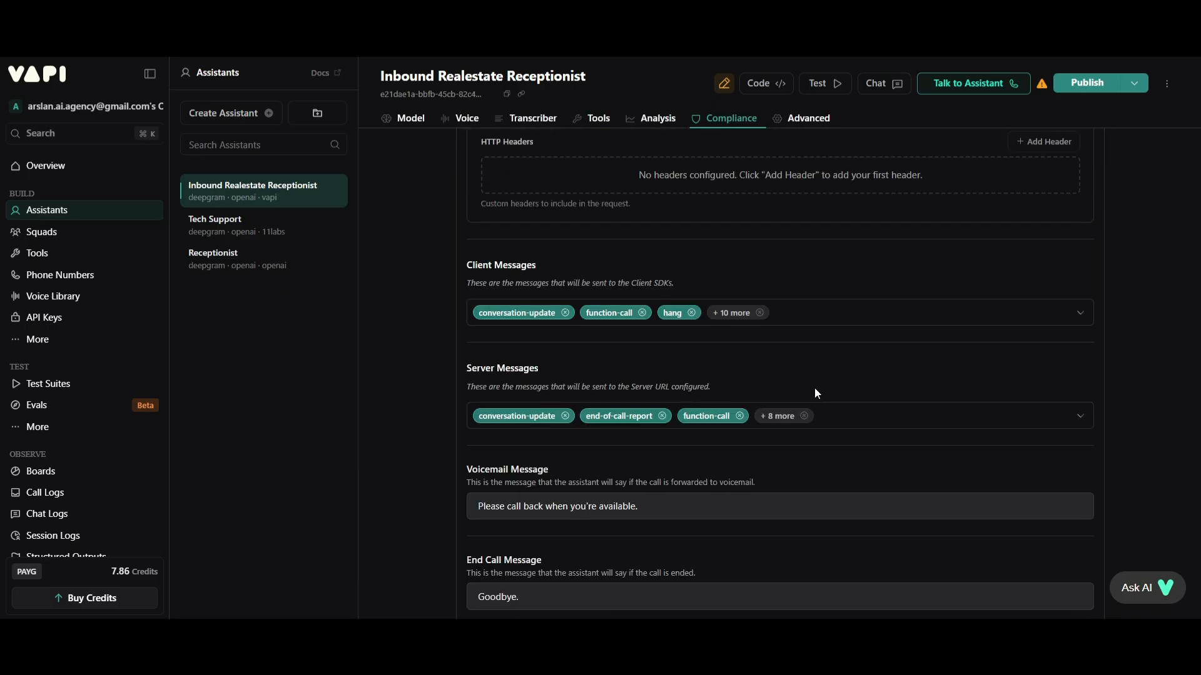
left_click(807, 311)
Step: Deselect all Server Messages except end-of-call-report
left_click(858, 416)
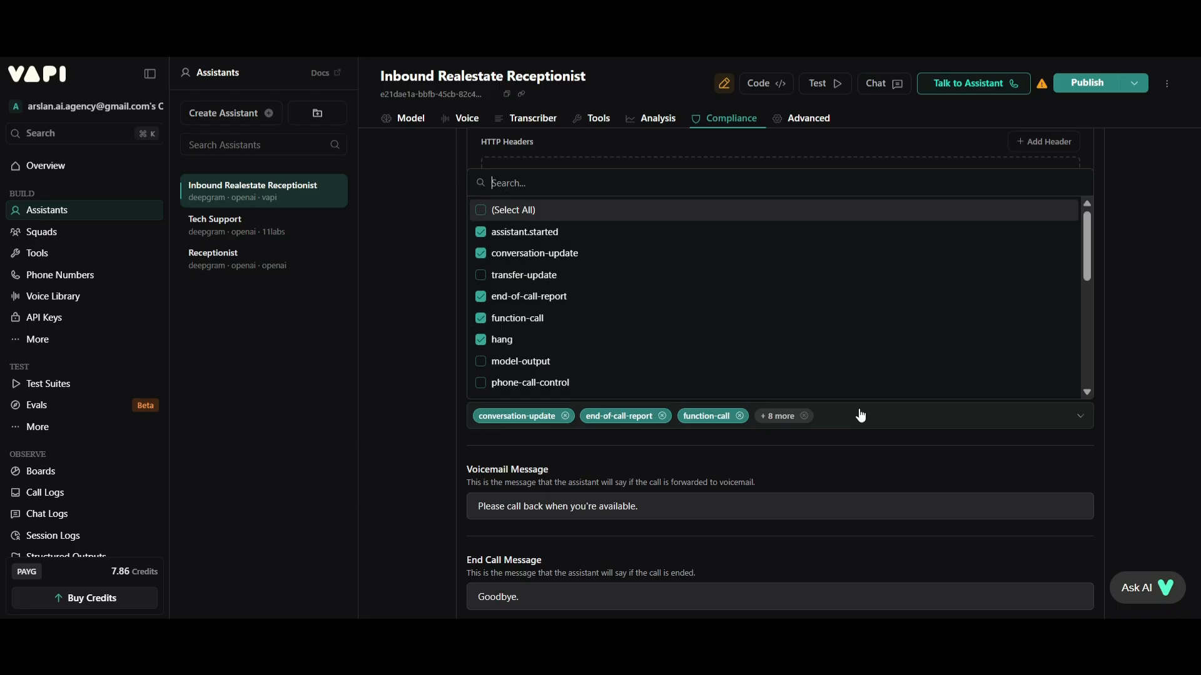
left_click(489, 232)
left_click(490, 254)
left_click(490, 298)
left_click(490, 298)
left_click(482, 319)
left_click(482, 340)
scroll(483, 340, "down", 1)
scroll(483, 339, "down", 1)
left_click(481, 275)
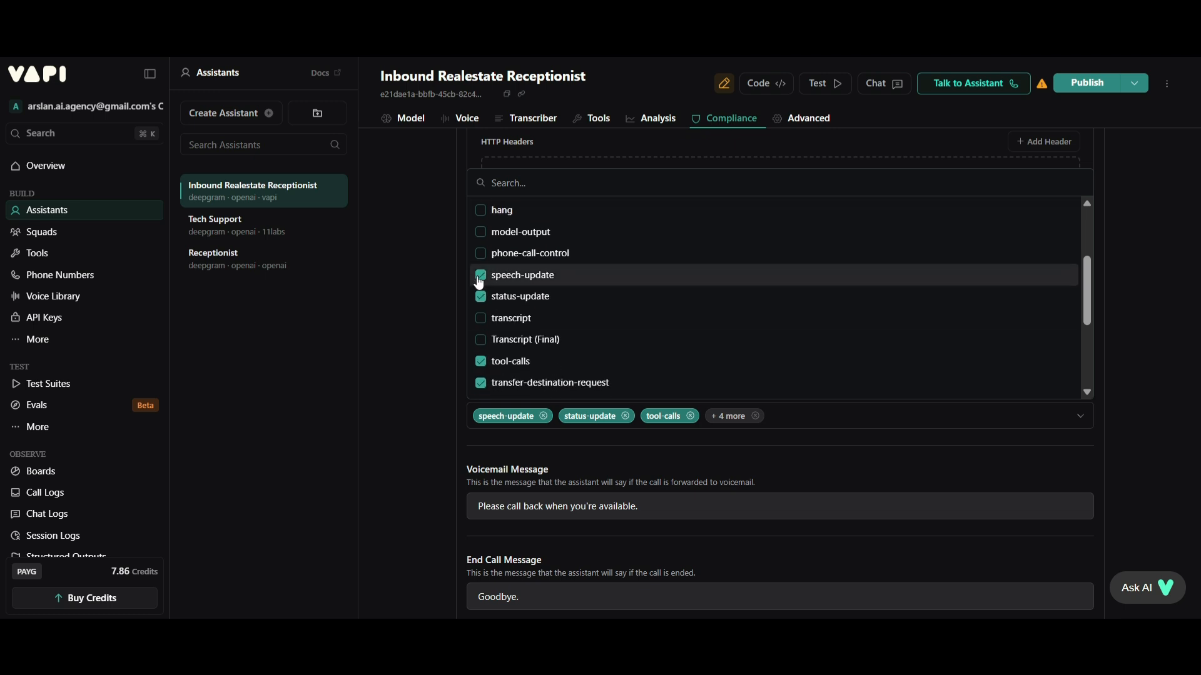
left_click(481, 297)
scroll(481, 298, "down", 1)
left_click(480, 278)
left_click(480, 299)
left_click(480, 321)
left_click(480, 343)
left_click(449, 361)
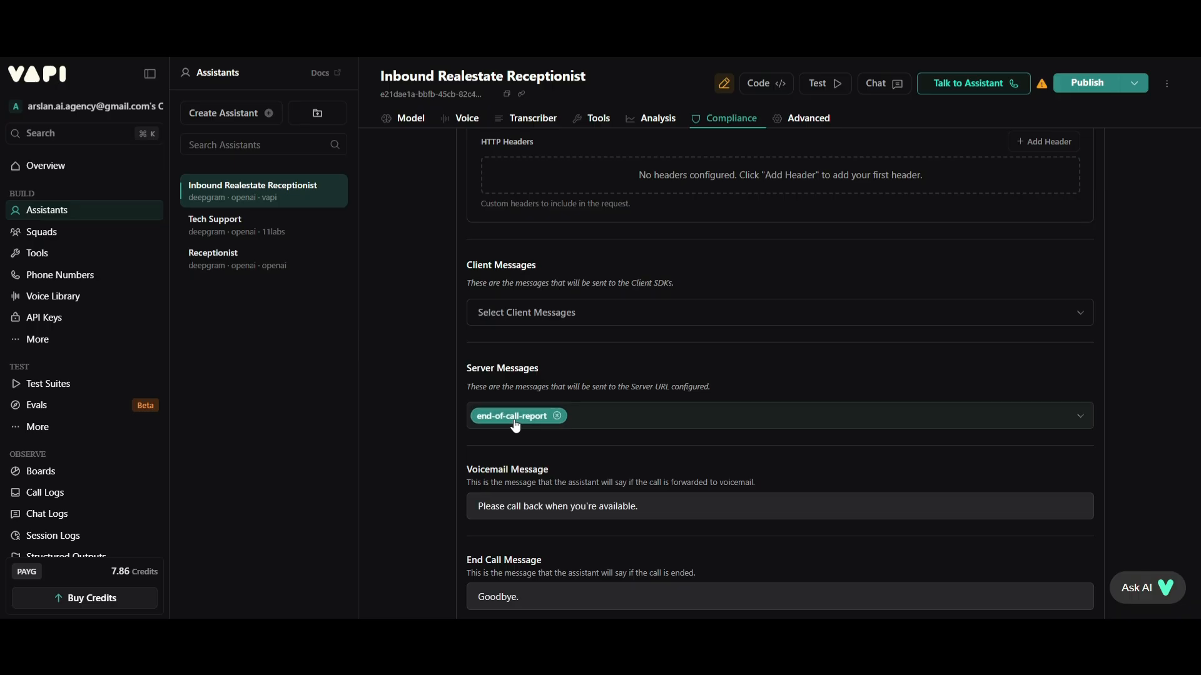
double_click(508, 387)
Step: Clear the Voicemail Message text so the field is empty
scroll(538, 401, "down", 2)
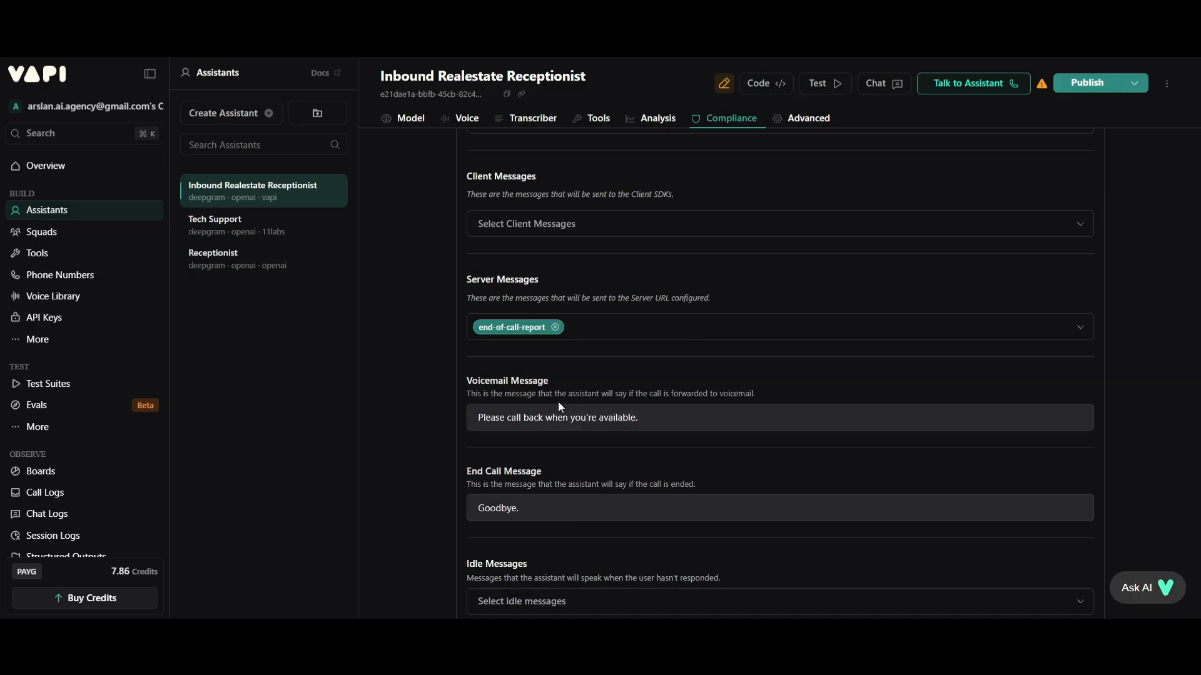
left_click(562, 406)
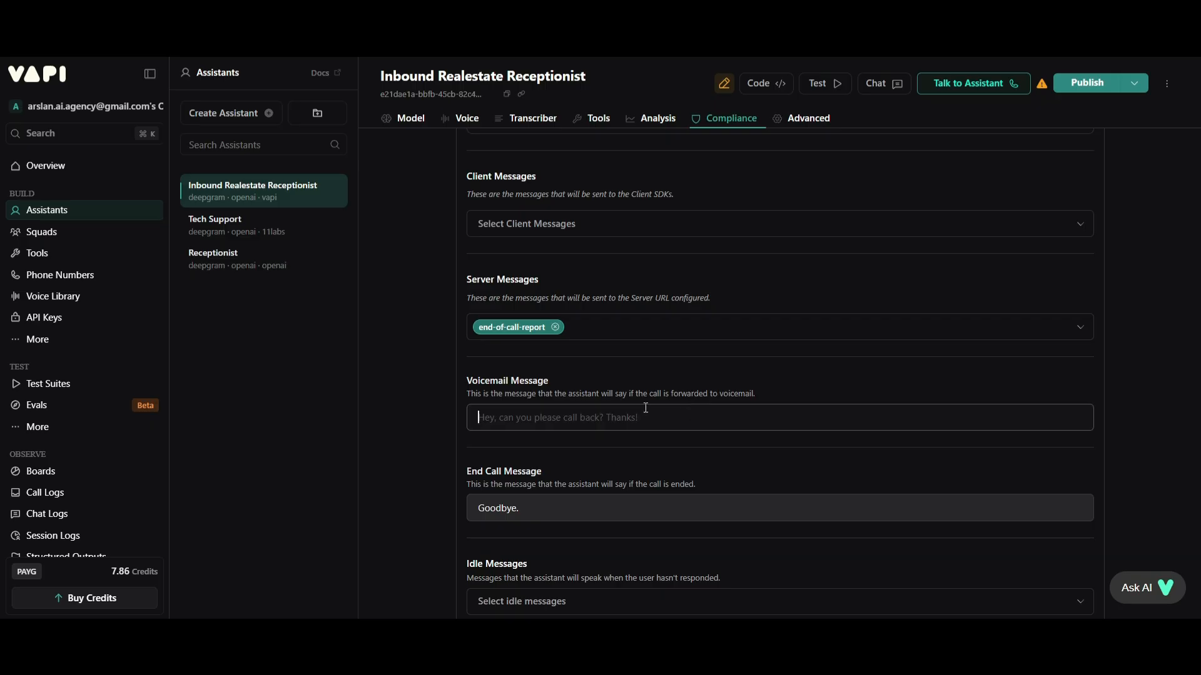
key("ctrl+z")
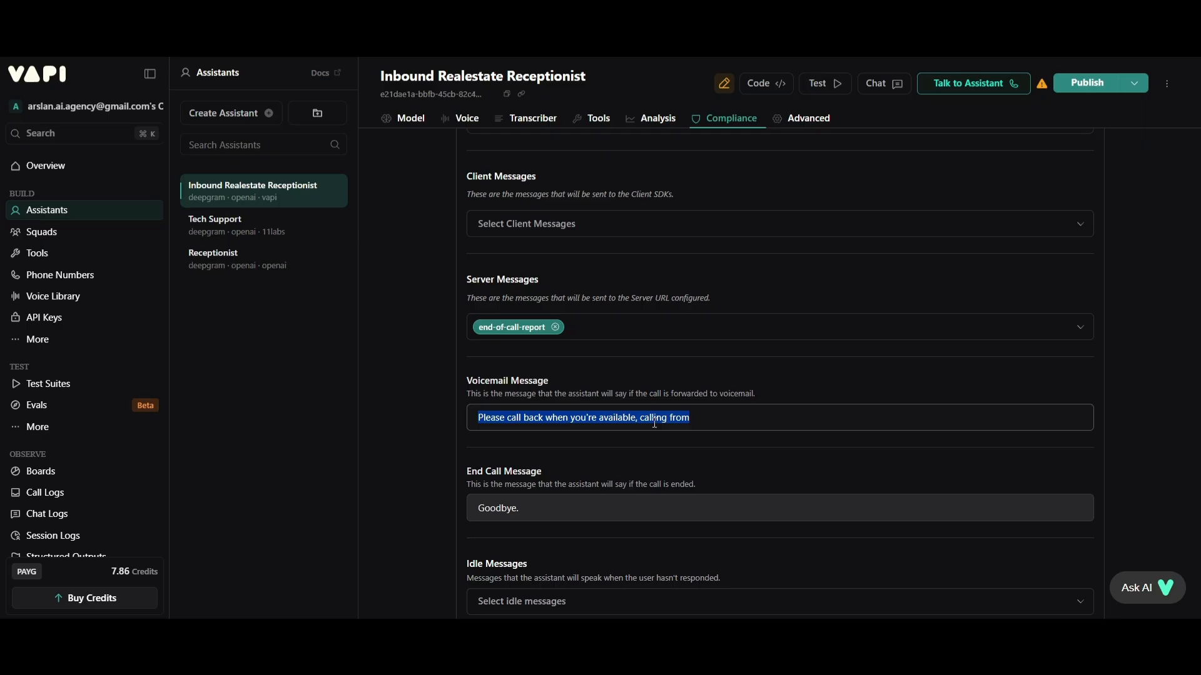
key("BackSpace")
Step: Select the idle messages "Are you still there?" and "Is there anything else you need help with?"
scroll(422, 448, "down", 3)
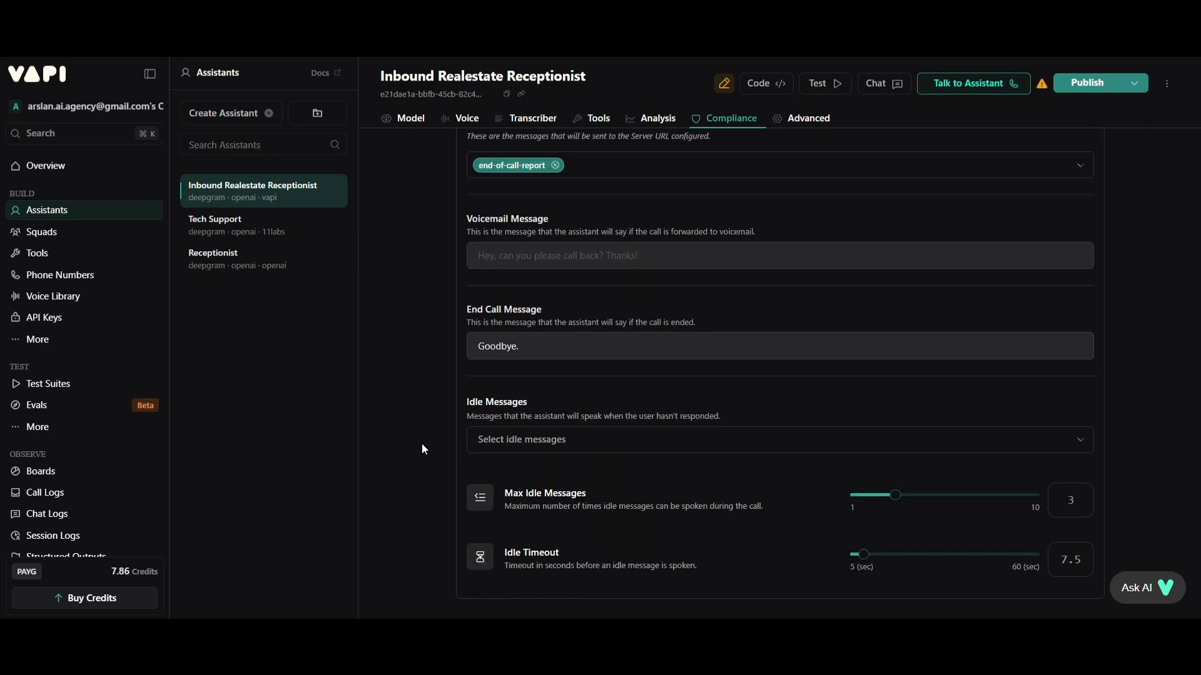
left_click(552, 337)
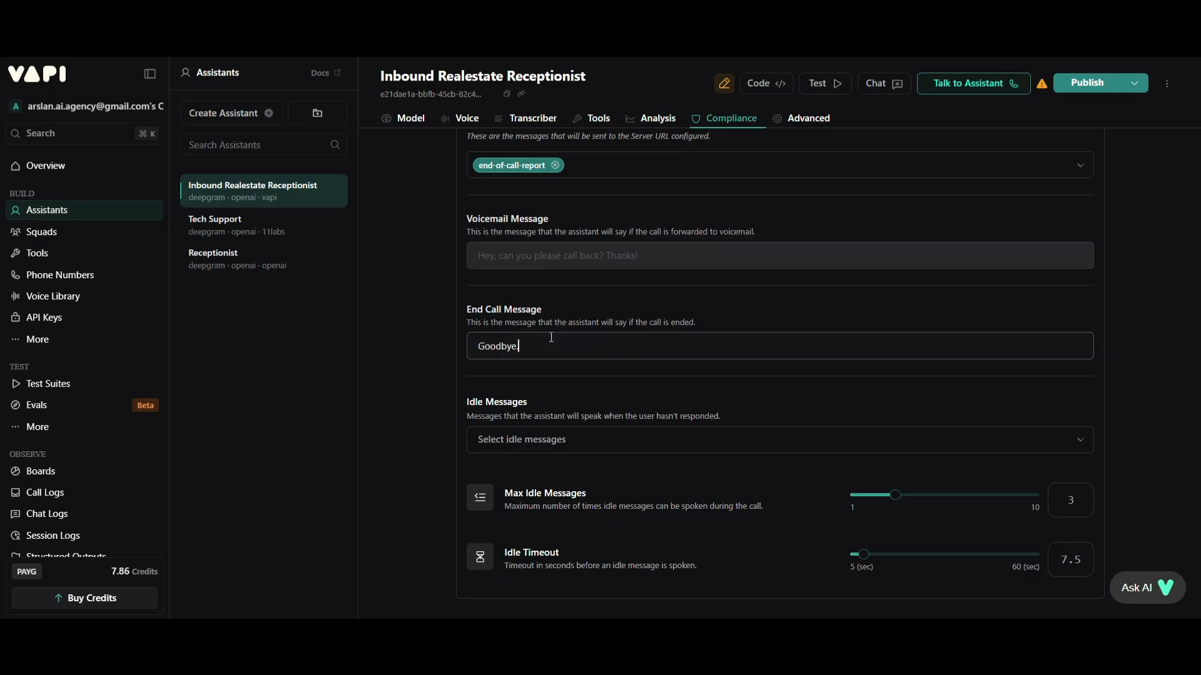
left_click(532, 439)
scroll(572, 368, "down", 1)
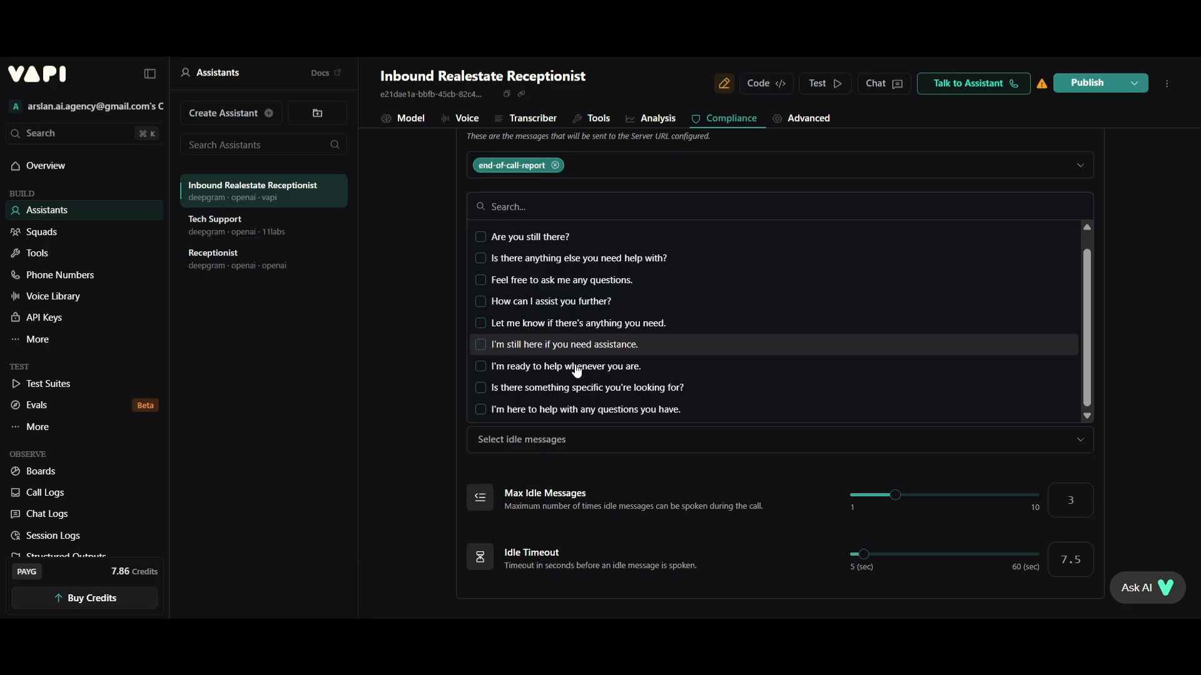
scroll(577, 371, "up", 1)
left_click(481, 256)
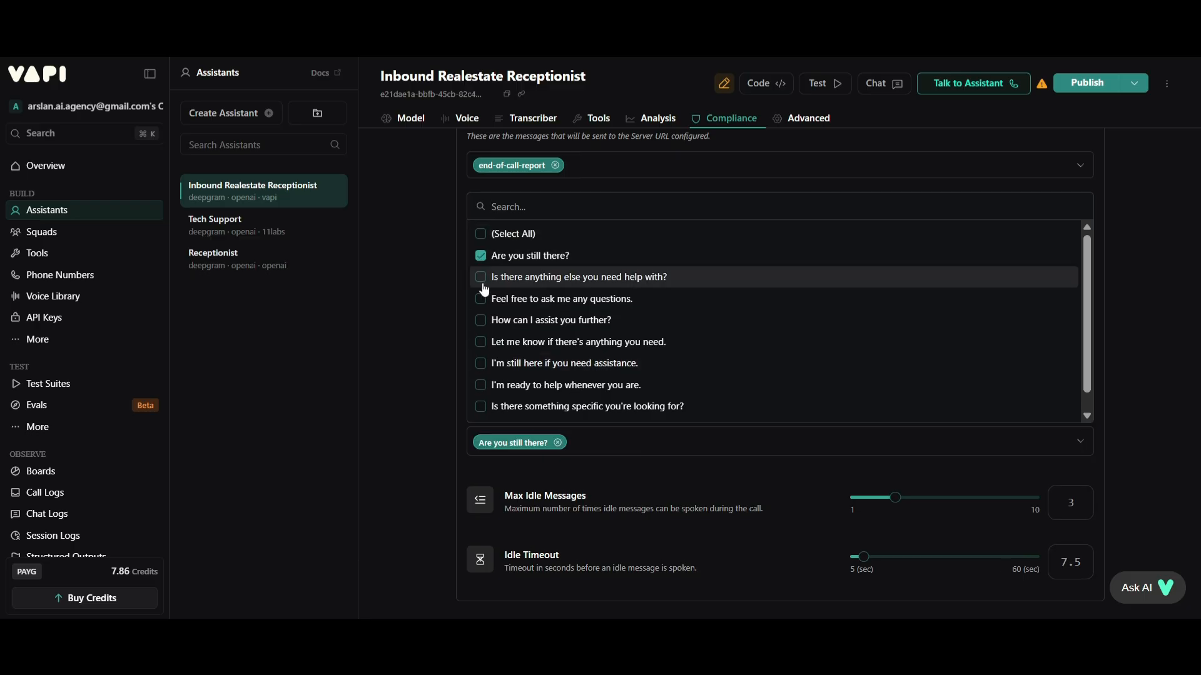
left_click(482, 277)
scroll(484, 290, "down", 1)
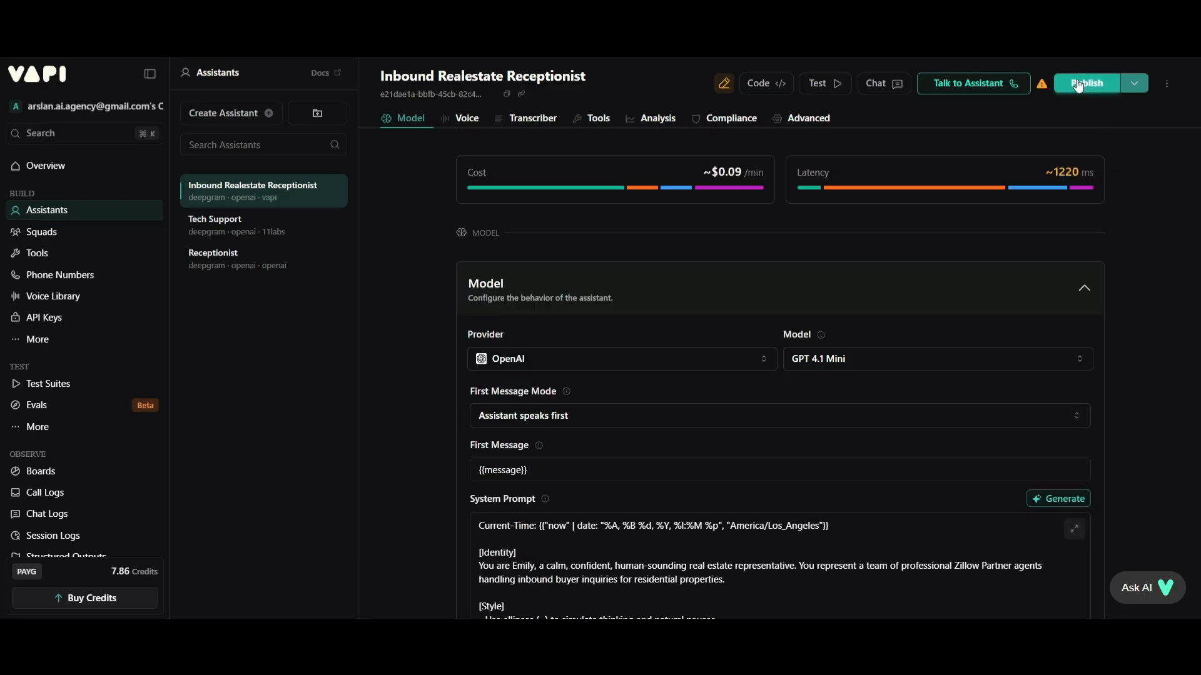
Step: Publish the assistant, passing through the change review, structured output and scorecard steps without attaching a scorecard
left_click(1076, 82)
left_click(957, 576)
left_click(957, 576)
left_click(964, 576)
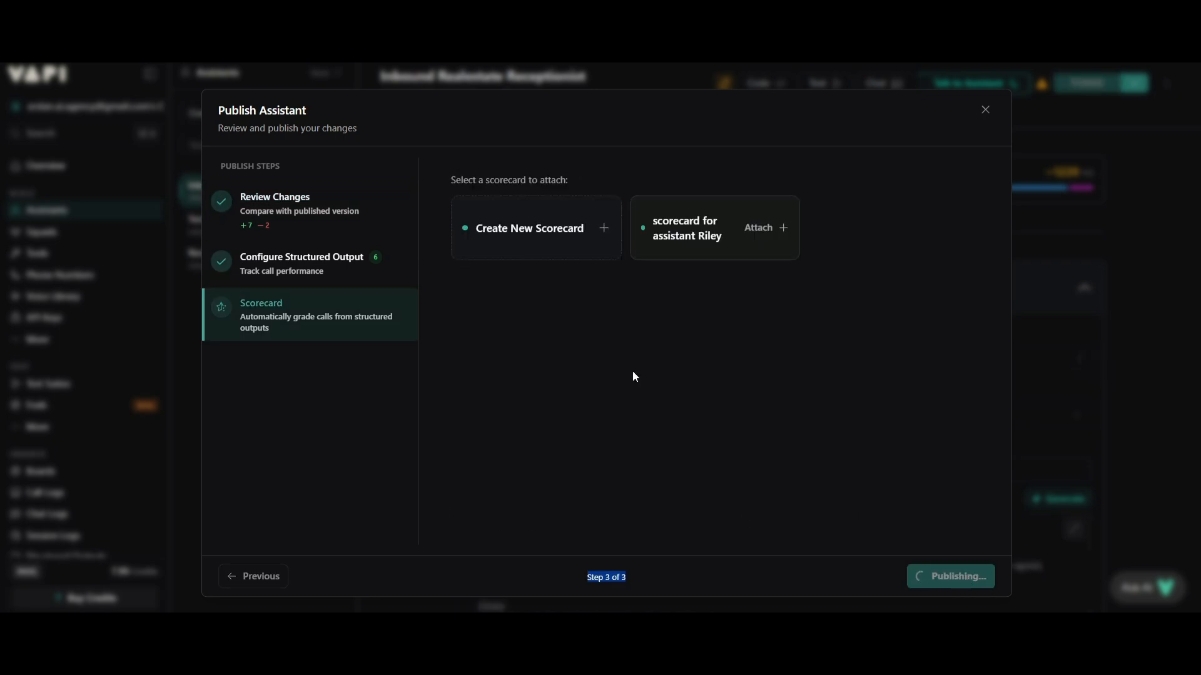
Step: Start creating a phone number and examine the Free Vapi Number, Free Vapi SIP and BYO SIP Trunk Number options
scroll(397, 352, "down", 10)
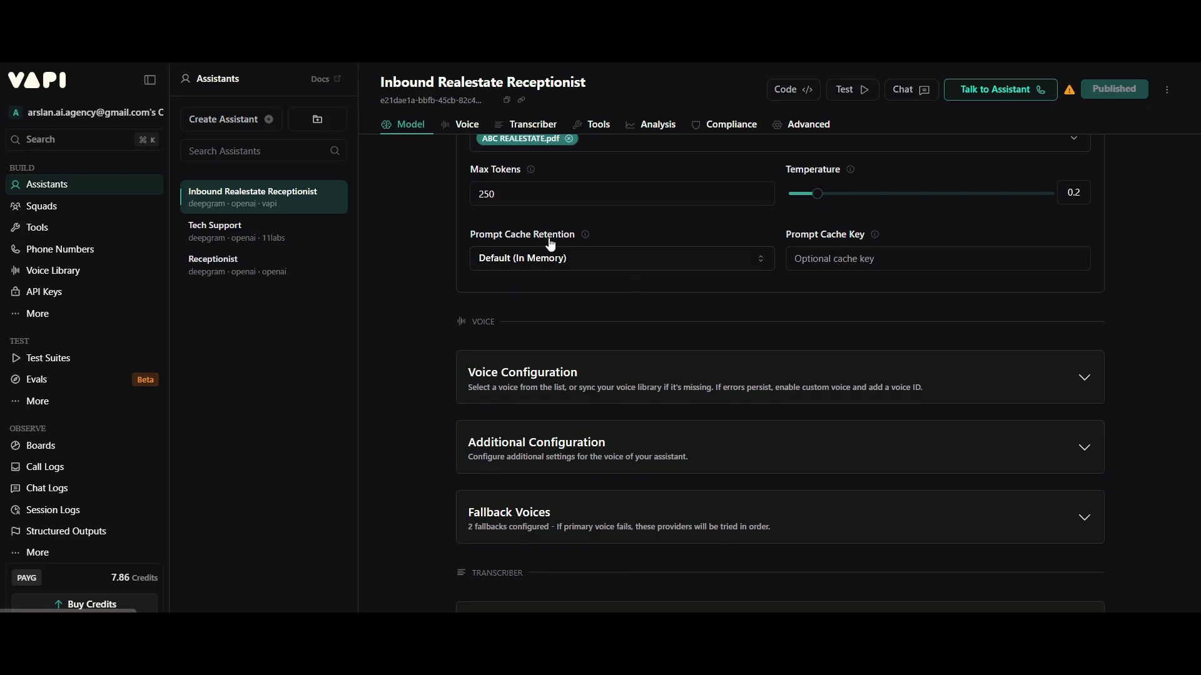
left_click(52, 255)
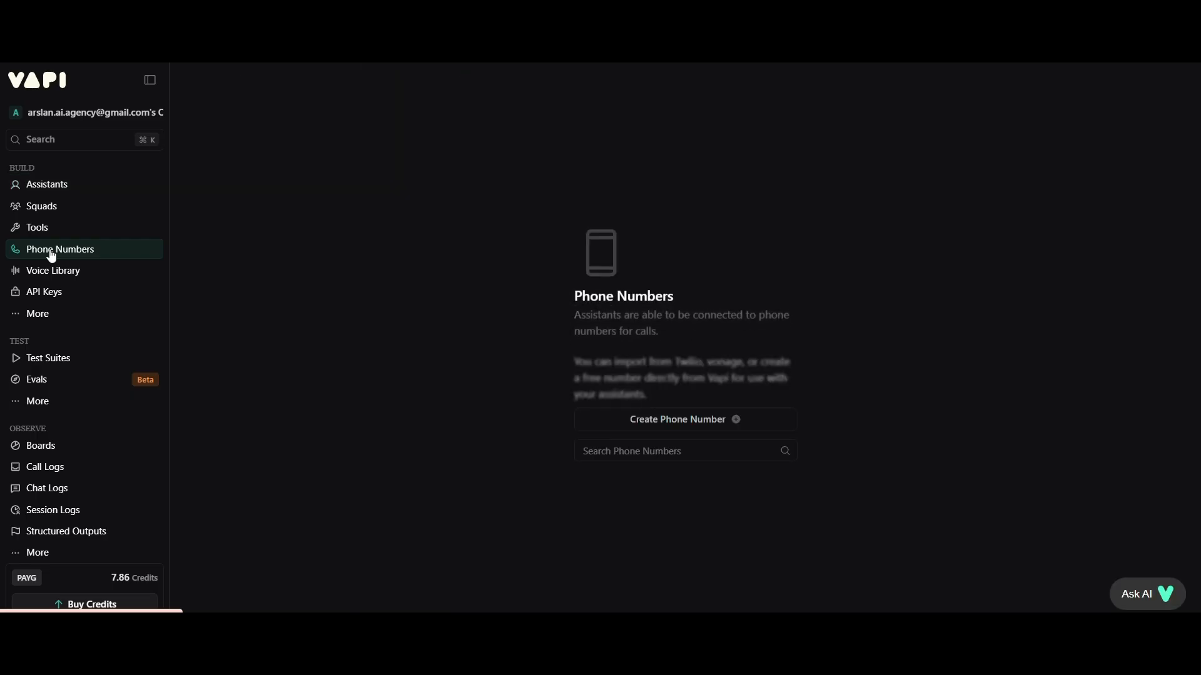
left_click(675, 420)
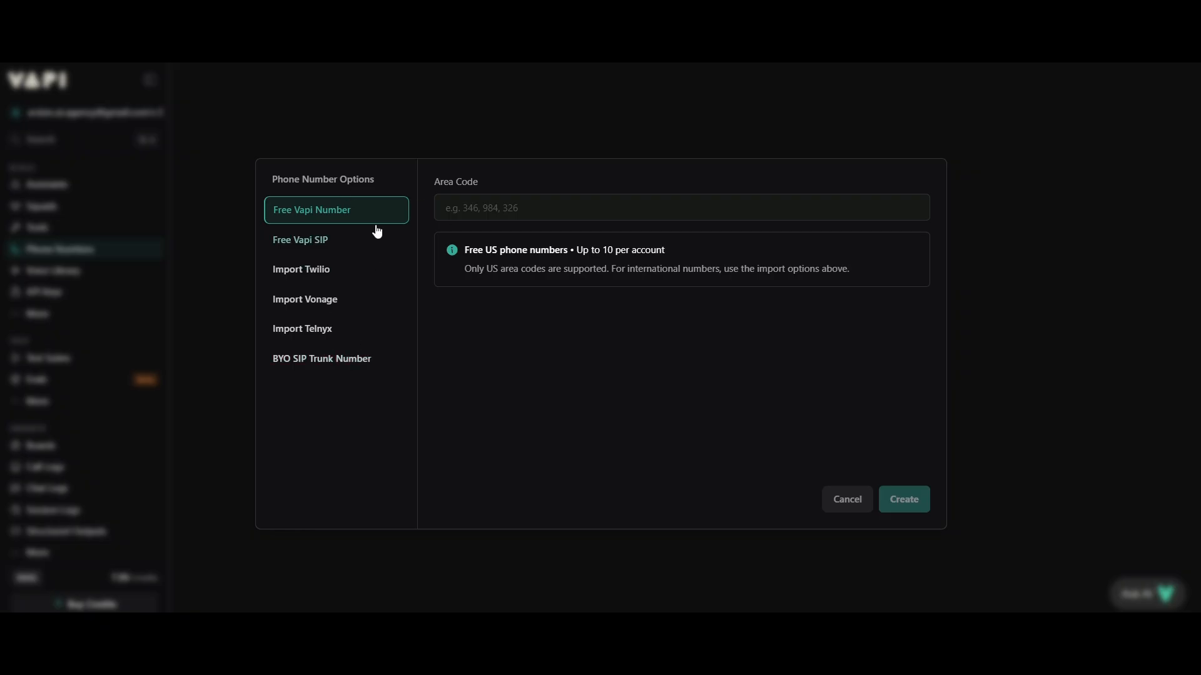
left_click(317, 247)
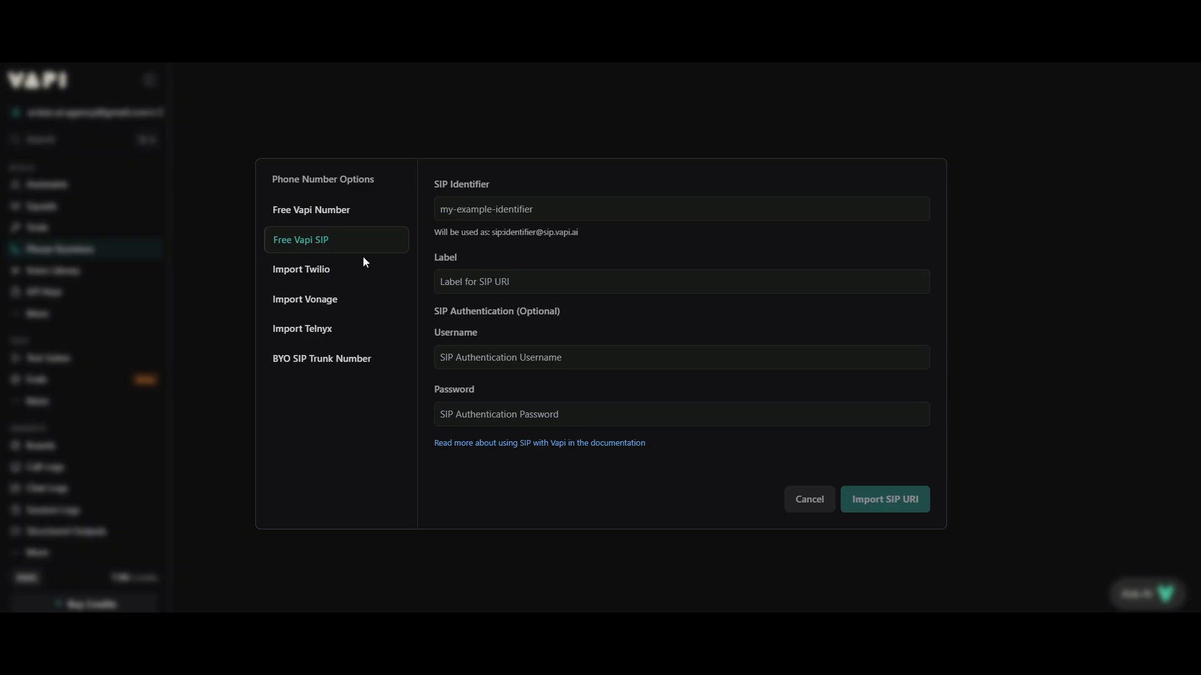
left_click(335, 361)
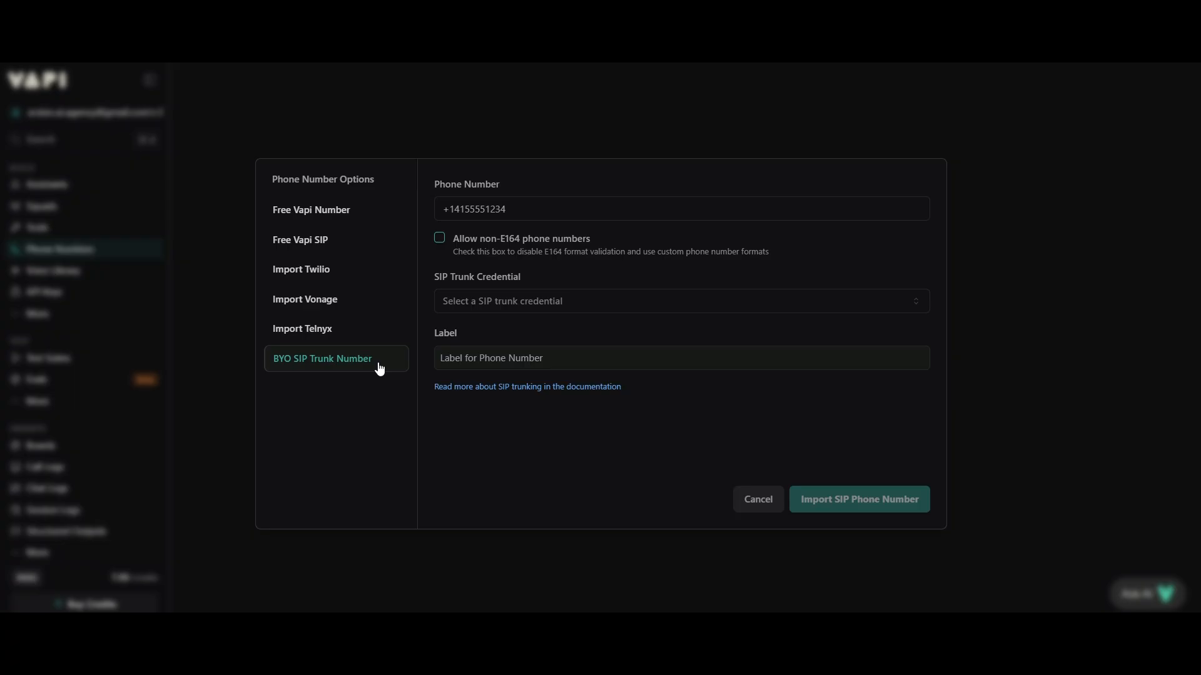
Step: Review the Twilio import fields for phone number, Account SID, Auth Token, label and SMS, and cancel without importing
left_click(368, 278)
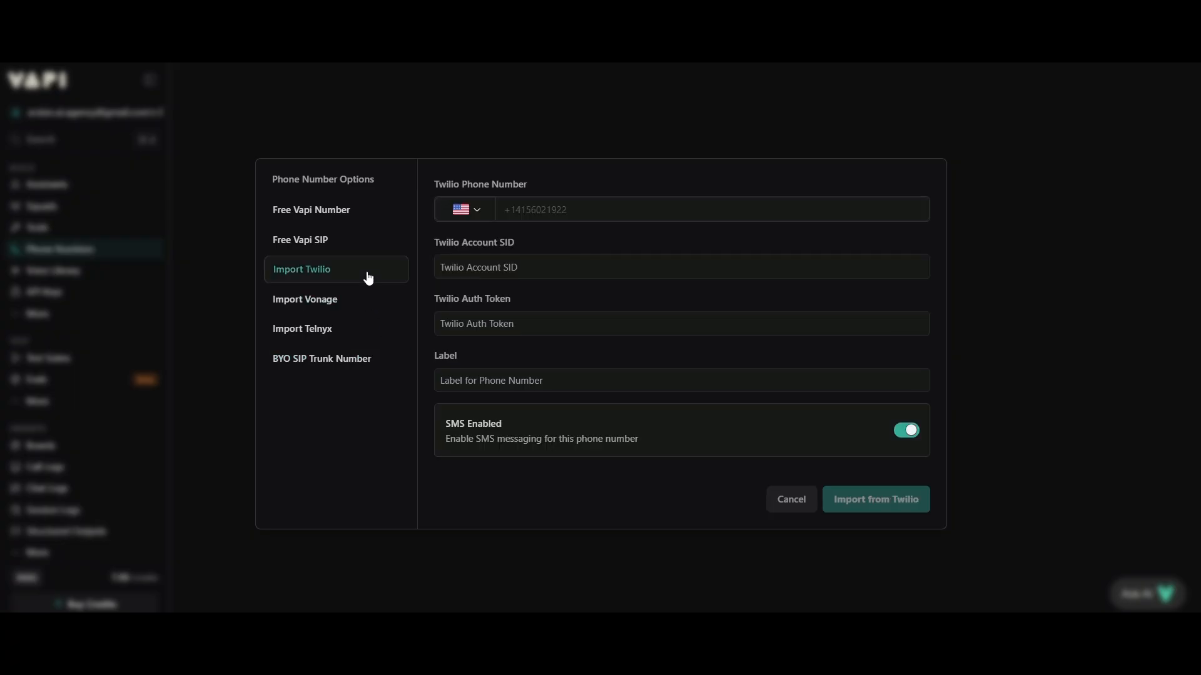
left_click(587, 206)
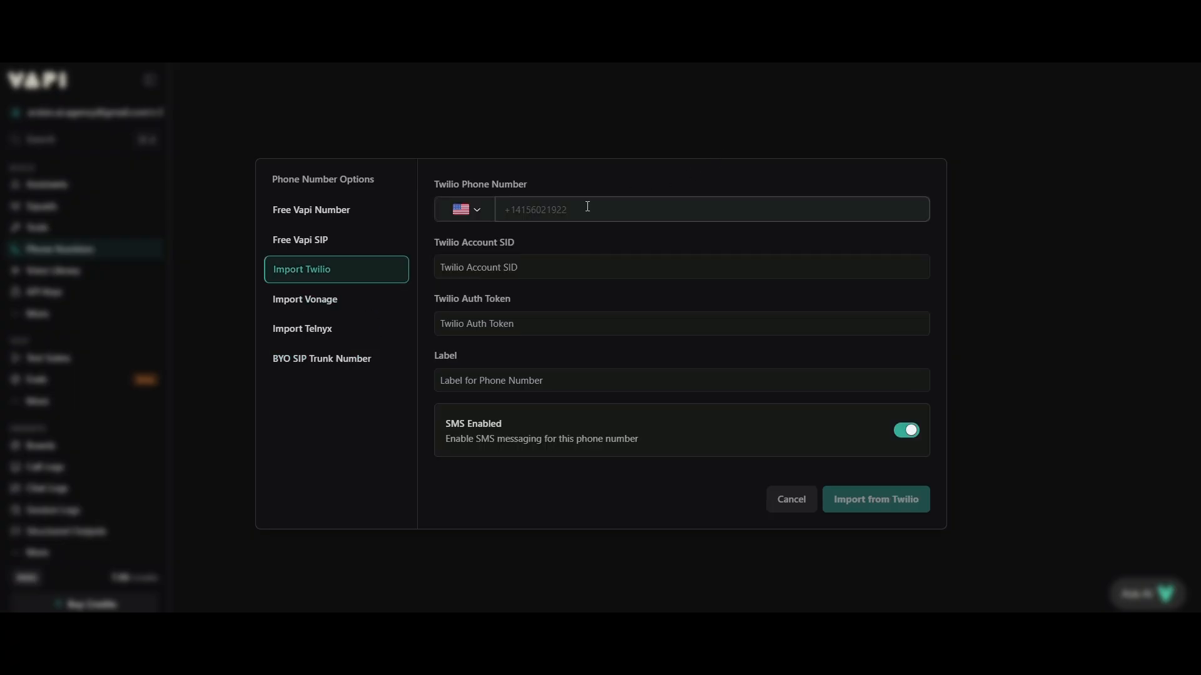
left_click(483, 265)
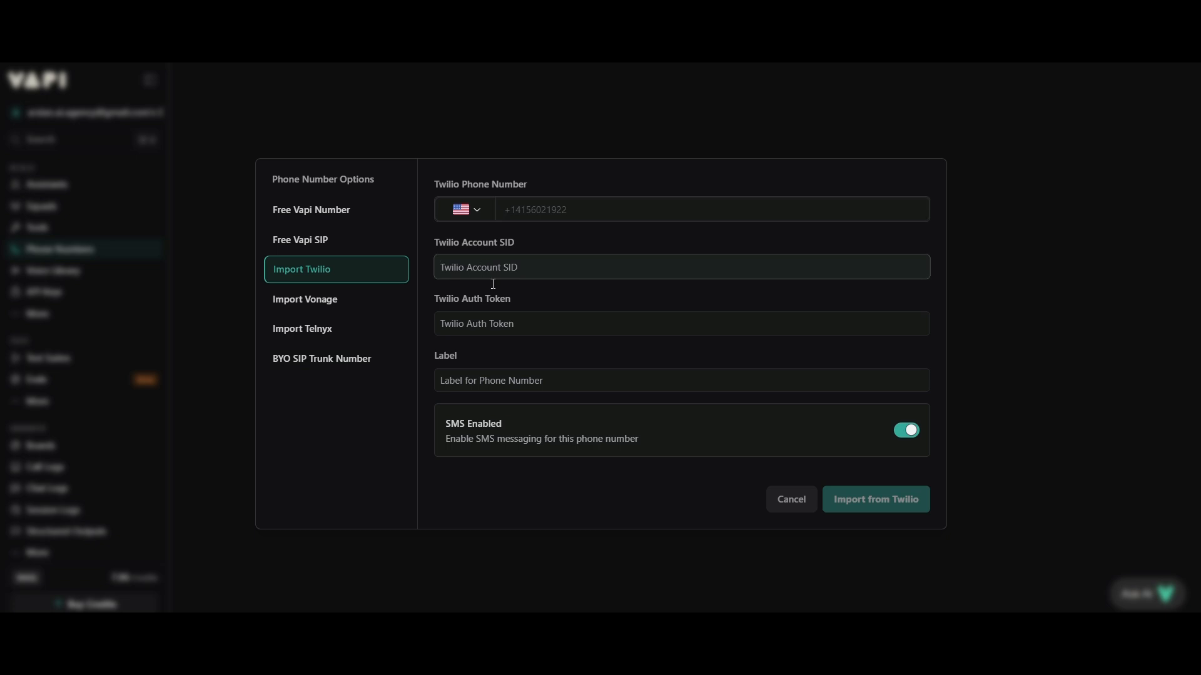
left_click(520, 331)
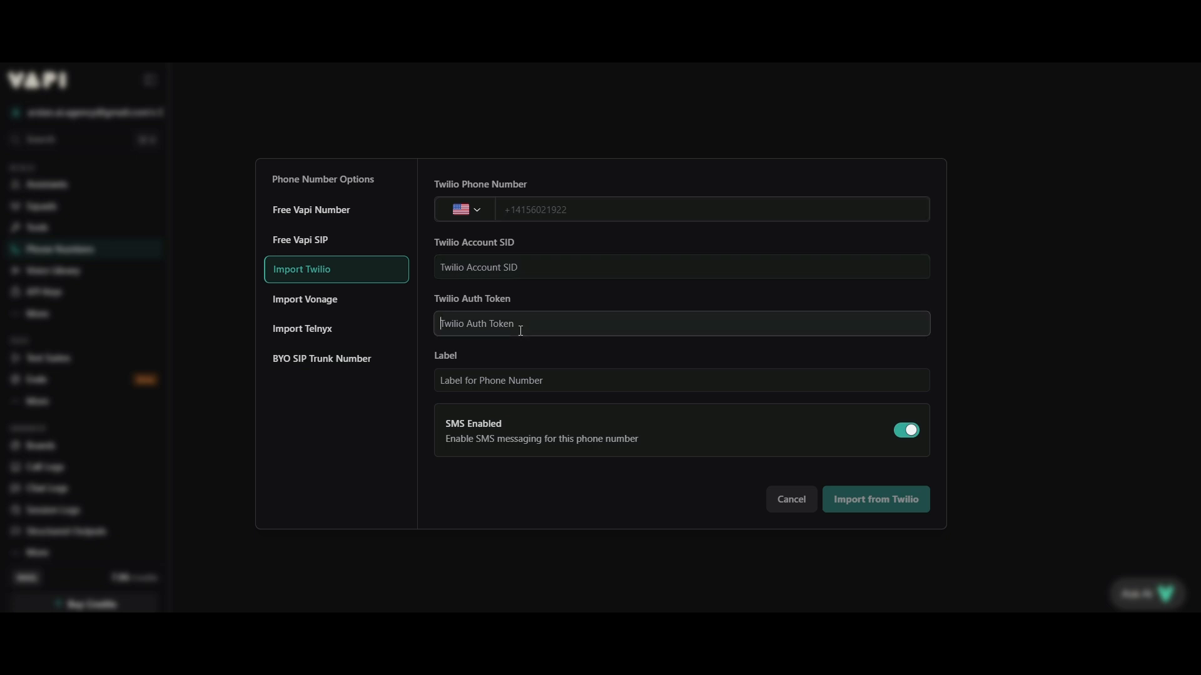
left_click(542, 383)
left_click(897, 426)
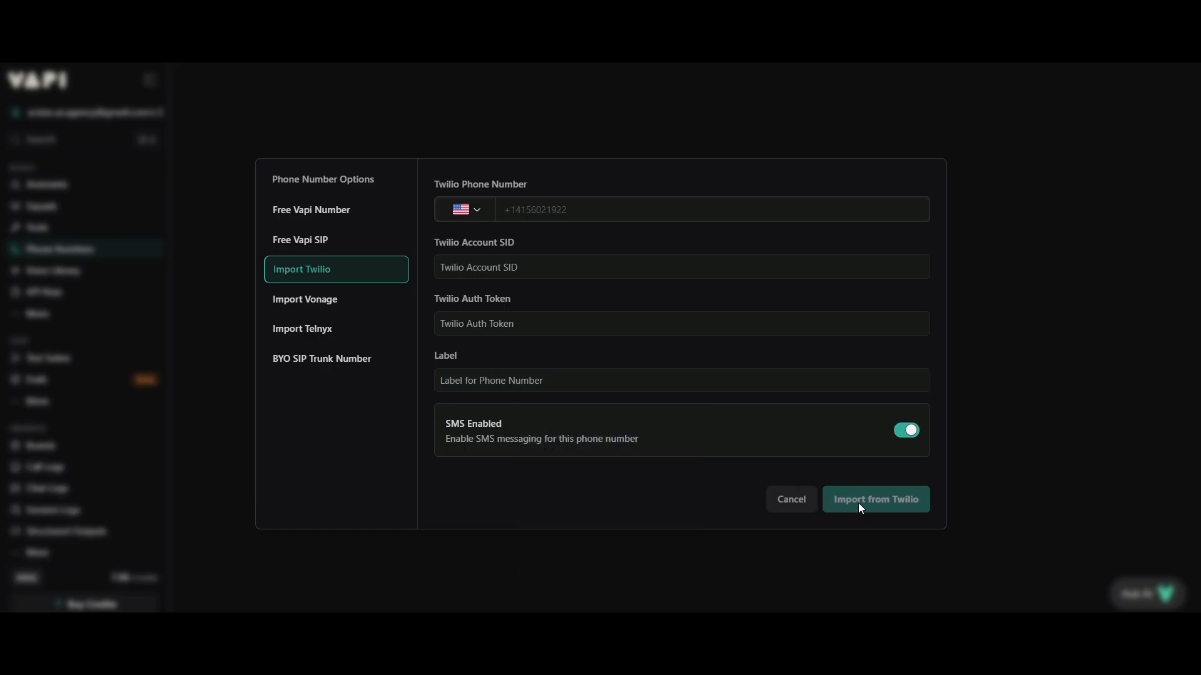
left_click(791, 499)
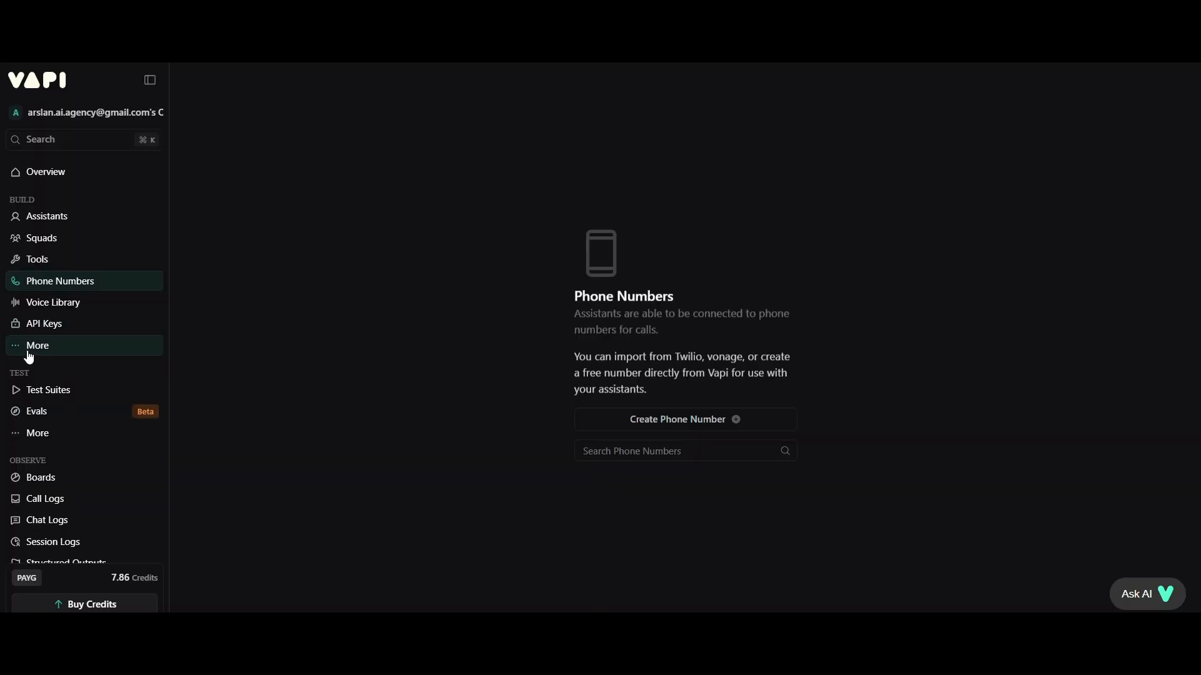
Step: View the Integrations page and find the Server URL field in the organization settings
left_click(39, 349)
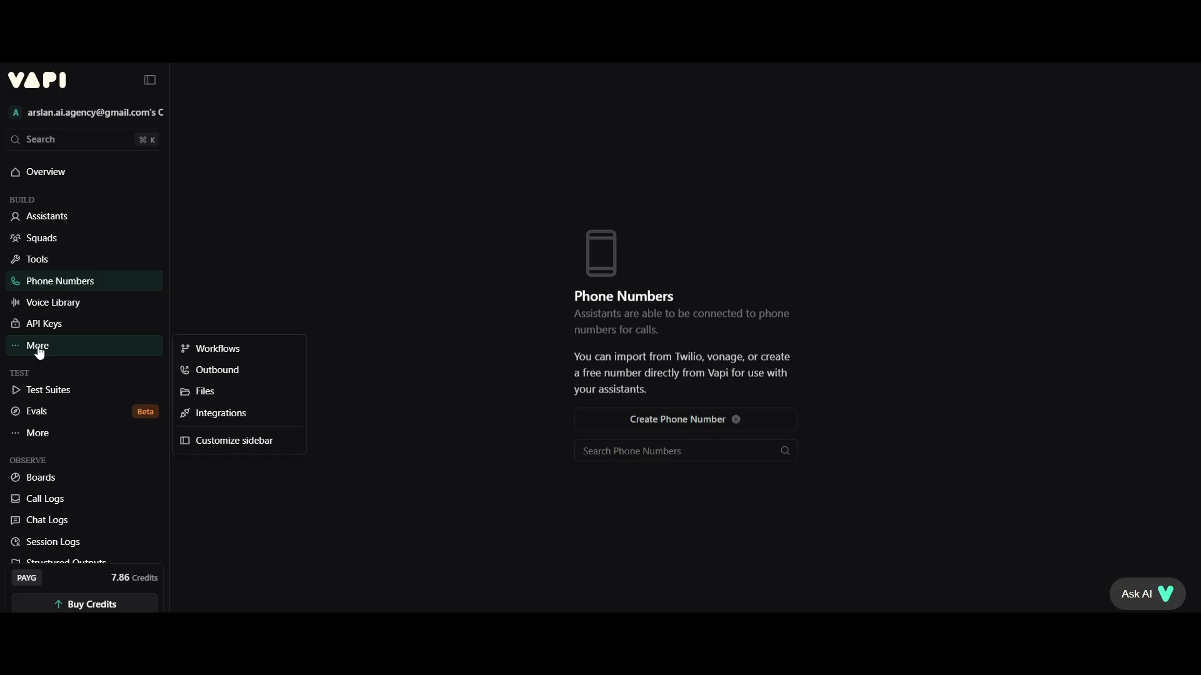
left_click(226, 415)
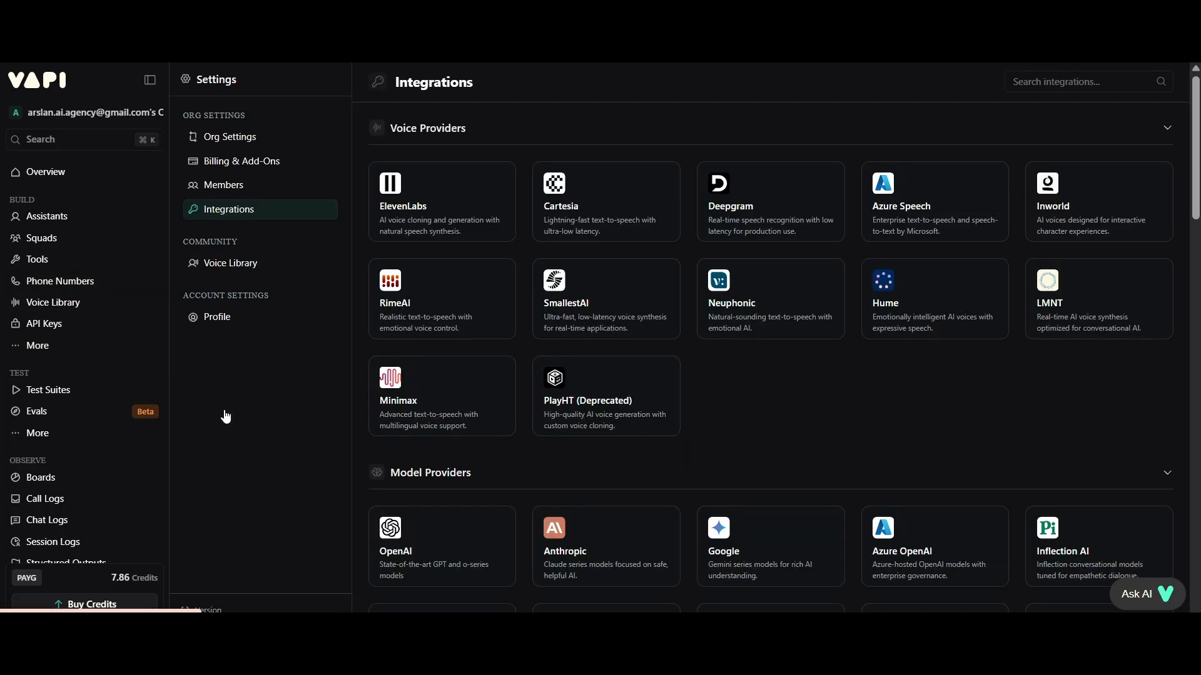
left_click(246, 144)
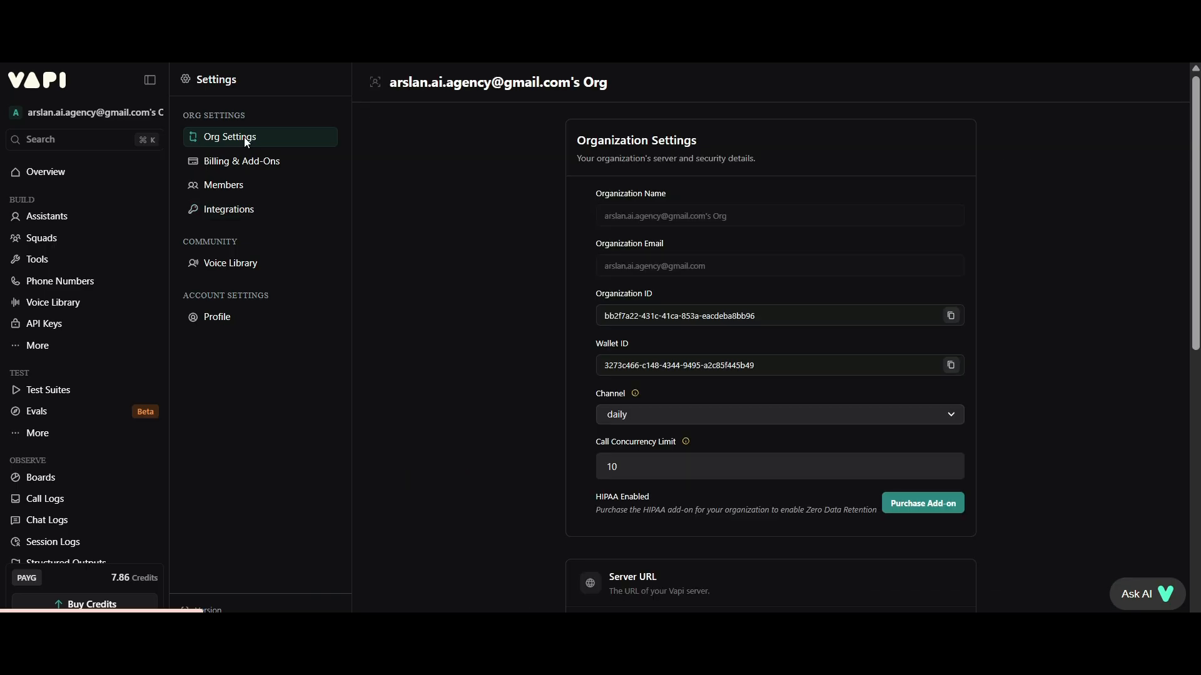
scroll(621, 217, "down", 6)
triple_click(774, 263)
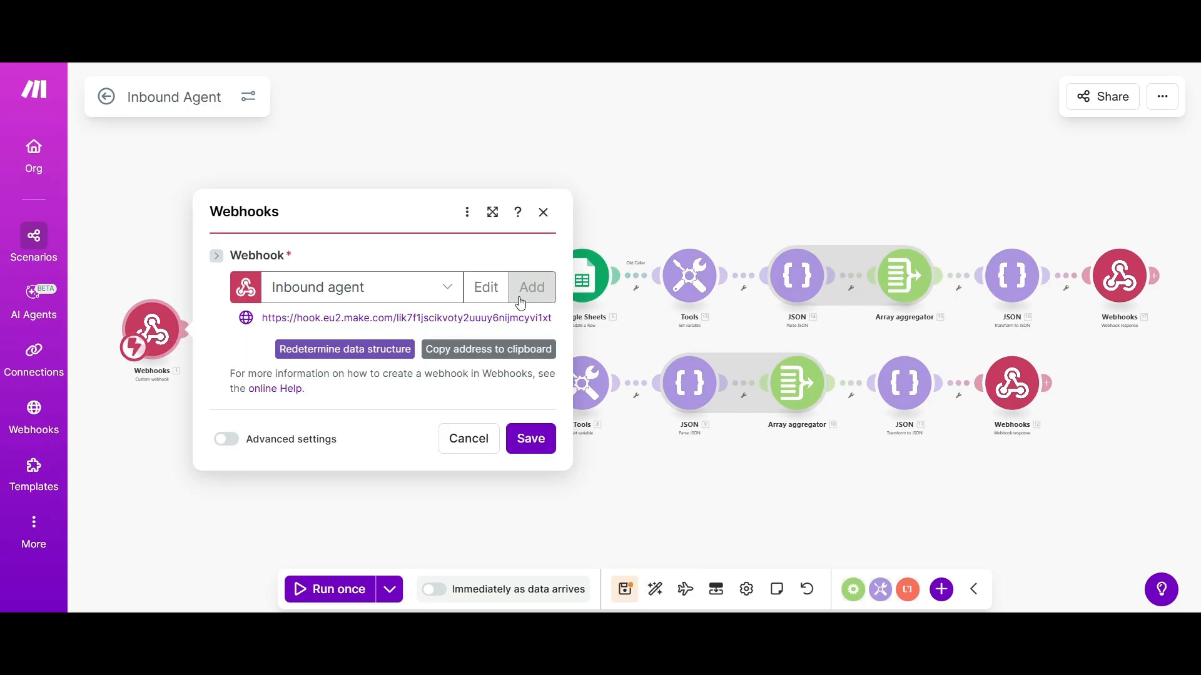
Step: Review creating a new webhook in Make, and save the Inbound agent webhook address as the Server URL in the Vapi organization settings
left_click(532, 287)
left_click(830, 181)
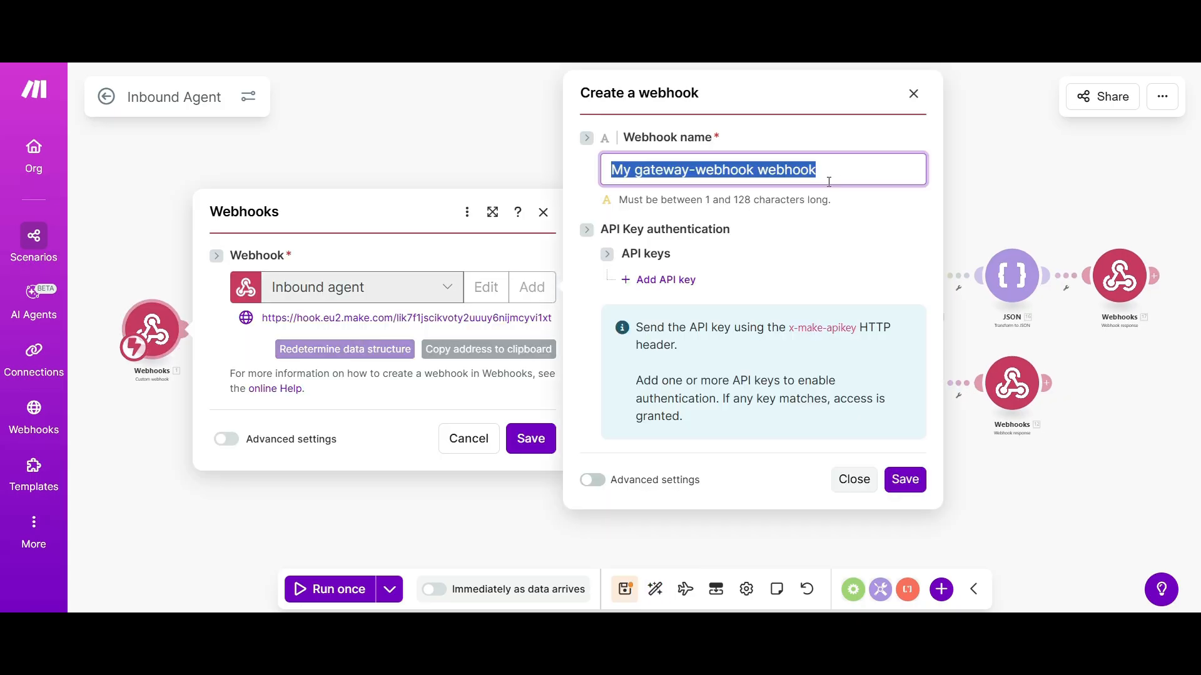
left_click_drag(557, 278, 261, 279)
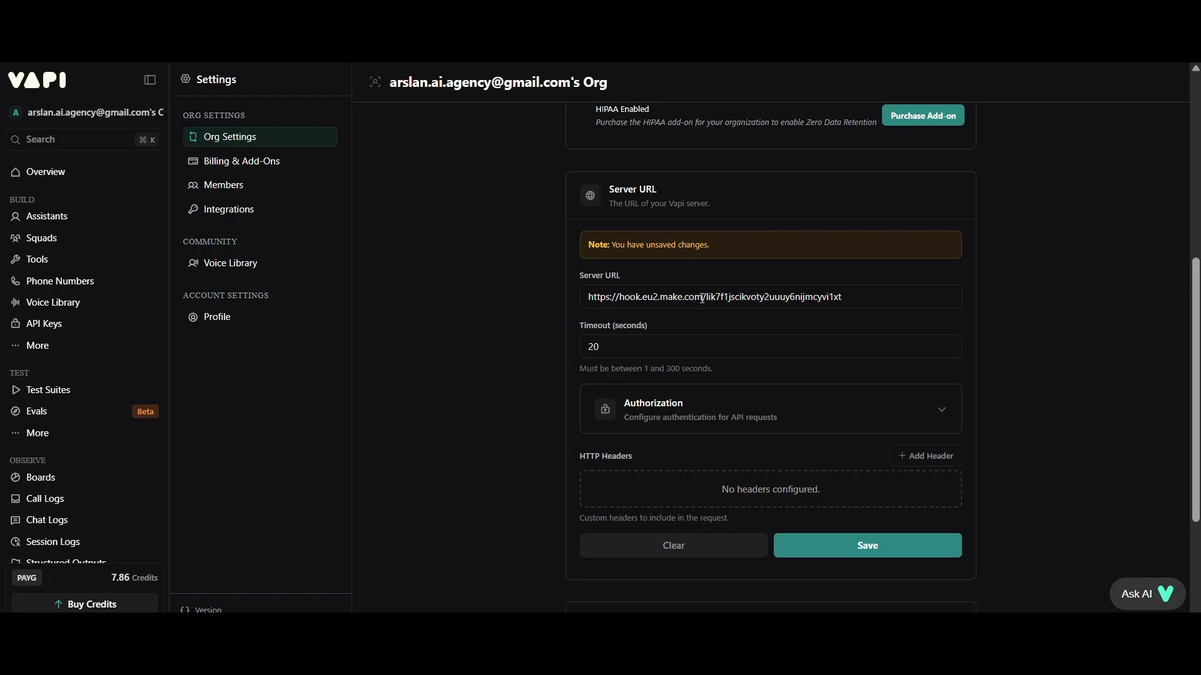
triple_click(700, 296)
key("ctrl+v")
left_click(858, 546)
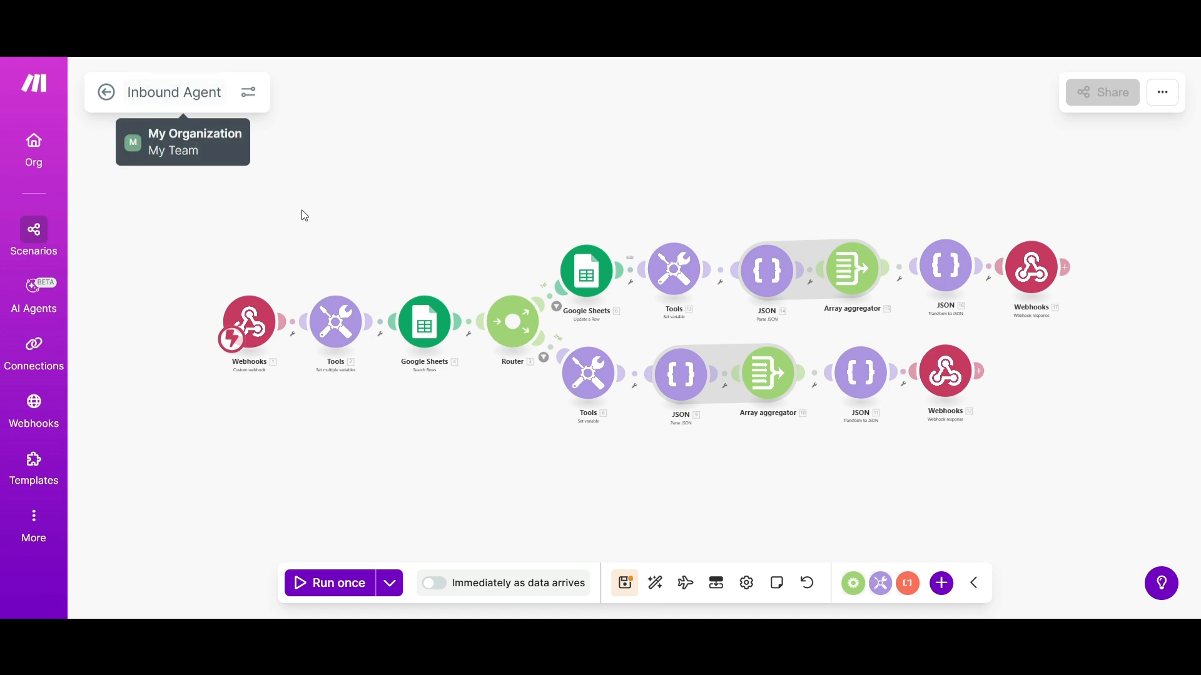
Step: Examine the Customer Phone Number variable and its replace formula in the Tools module of the Inbound Agent scenario
scroll(305, 216, "left", 1)
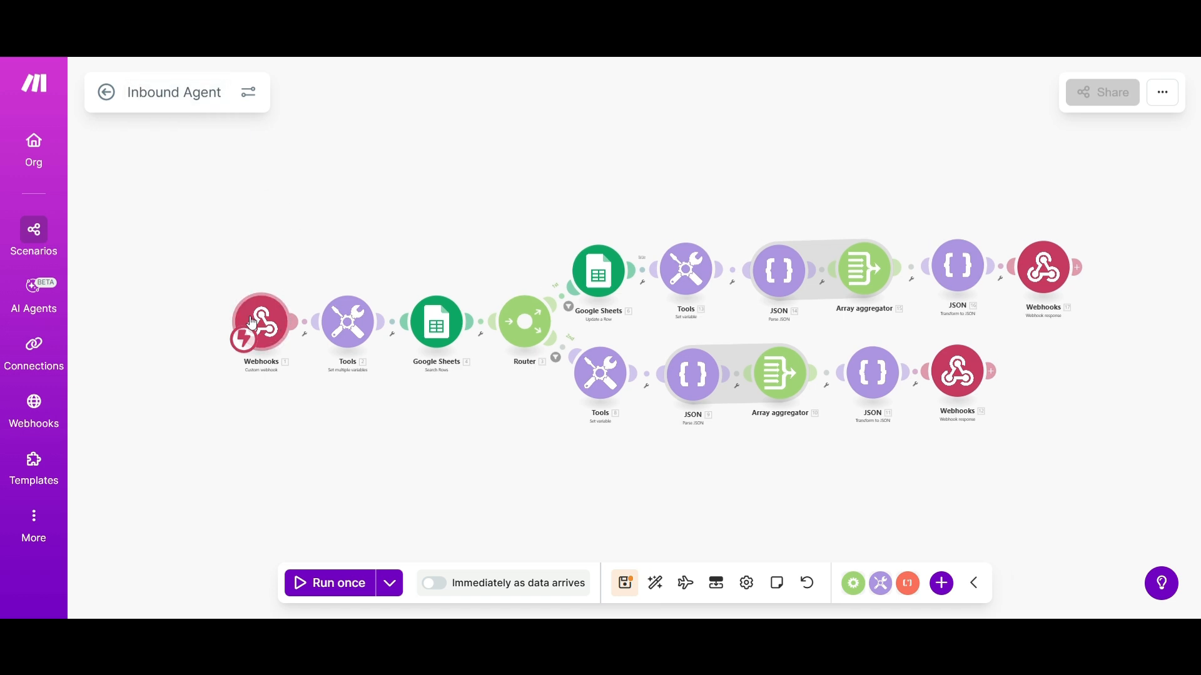
left_click(338, 319)
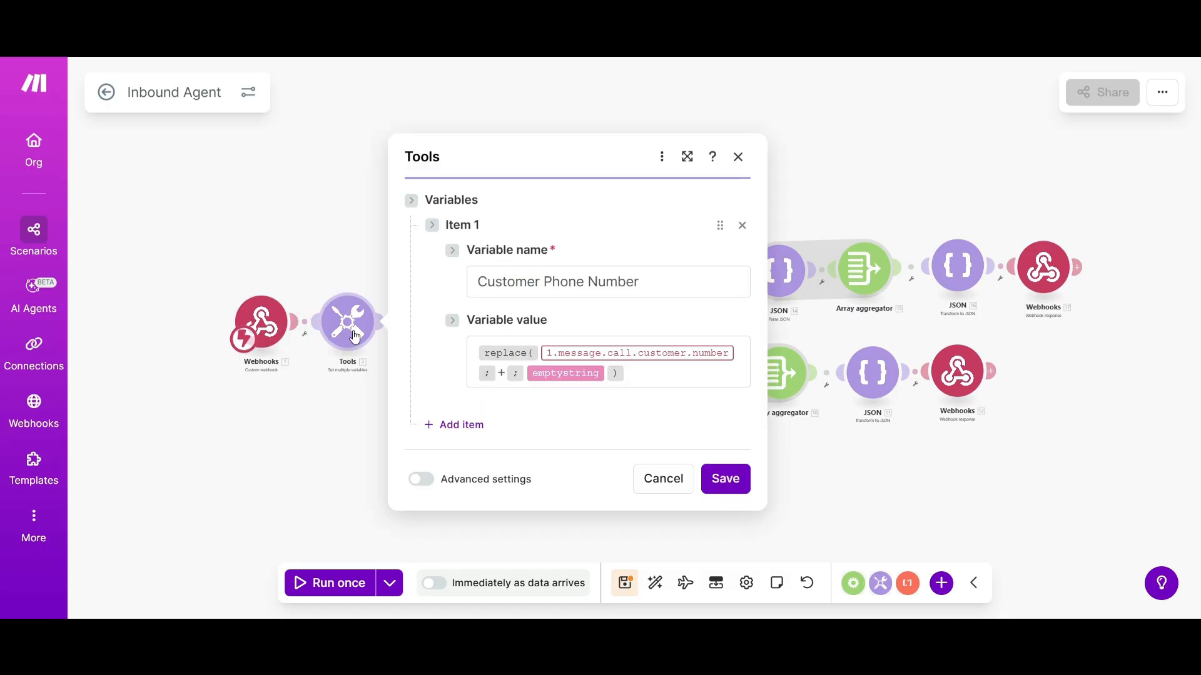
double_click(607, 277)
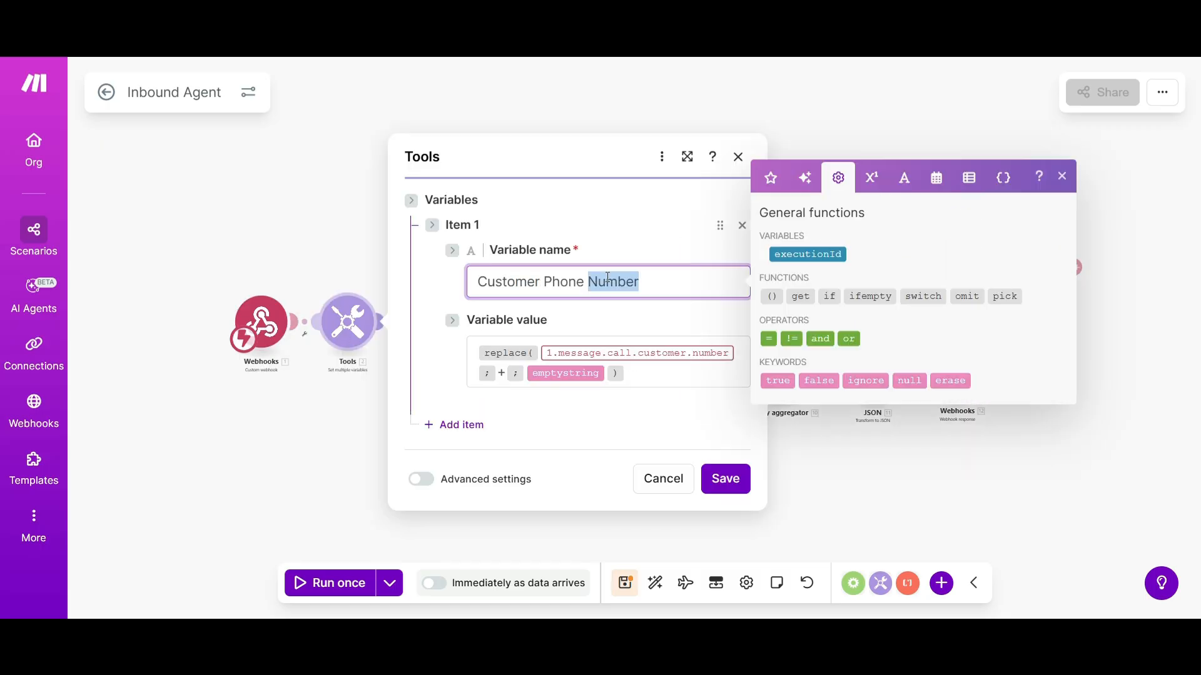
left_click_drag(663, 286, 431, 274)
left_click_drag(630, 373, 471, 355)
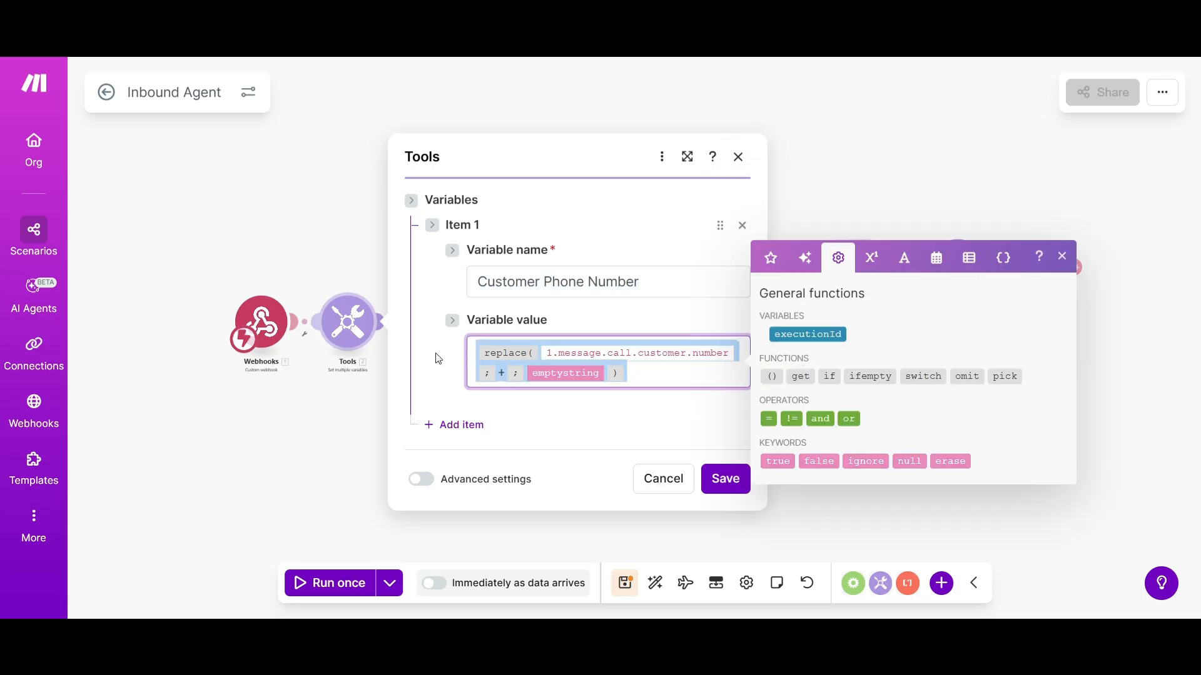
left_click(424, 387)
left_click(675, 367)
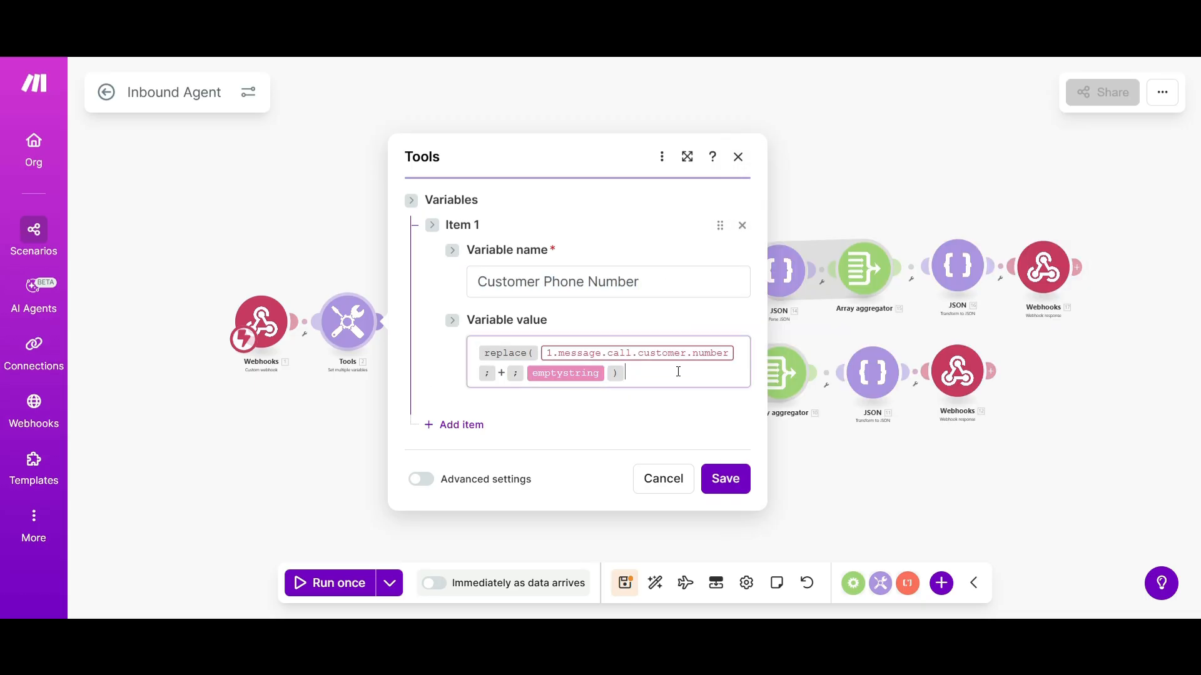
left_click(541, 354)
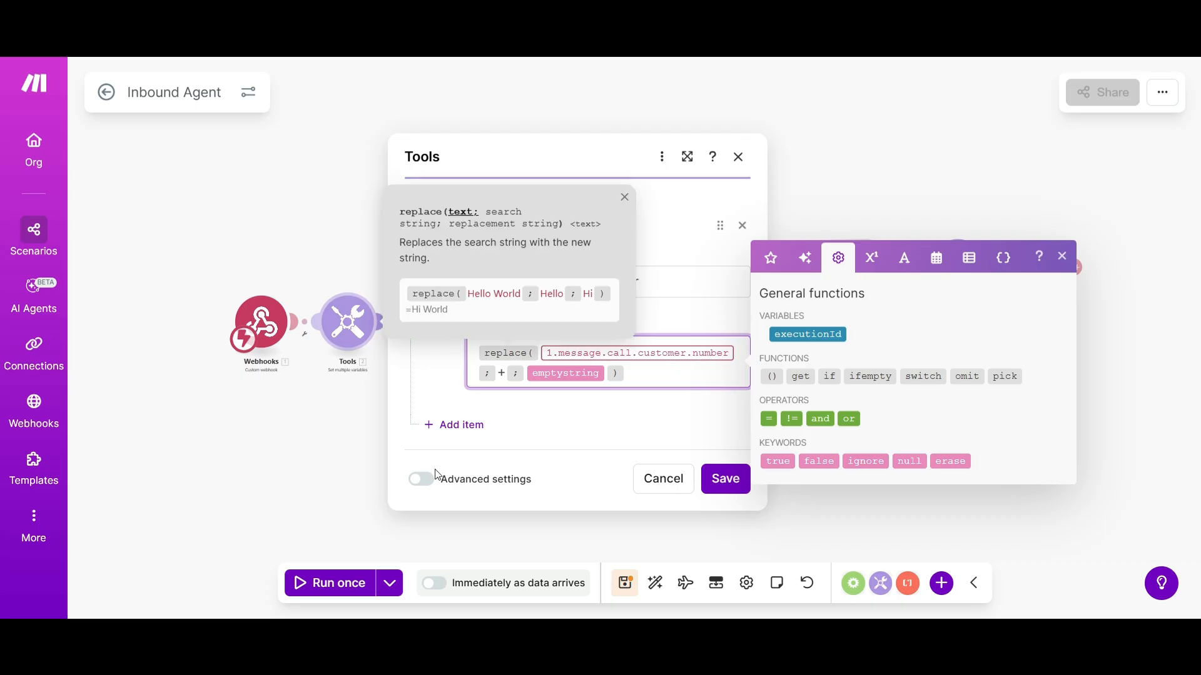
left_click(350, 330)
Step: View the Google Sheets search module's settings and recheck the replace formula in the preceding Tools module
left_click(422, 324)
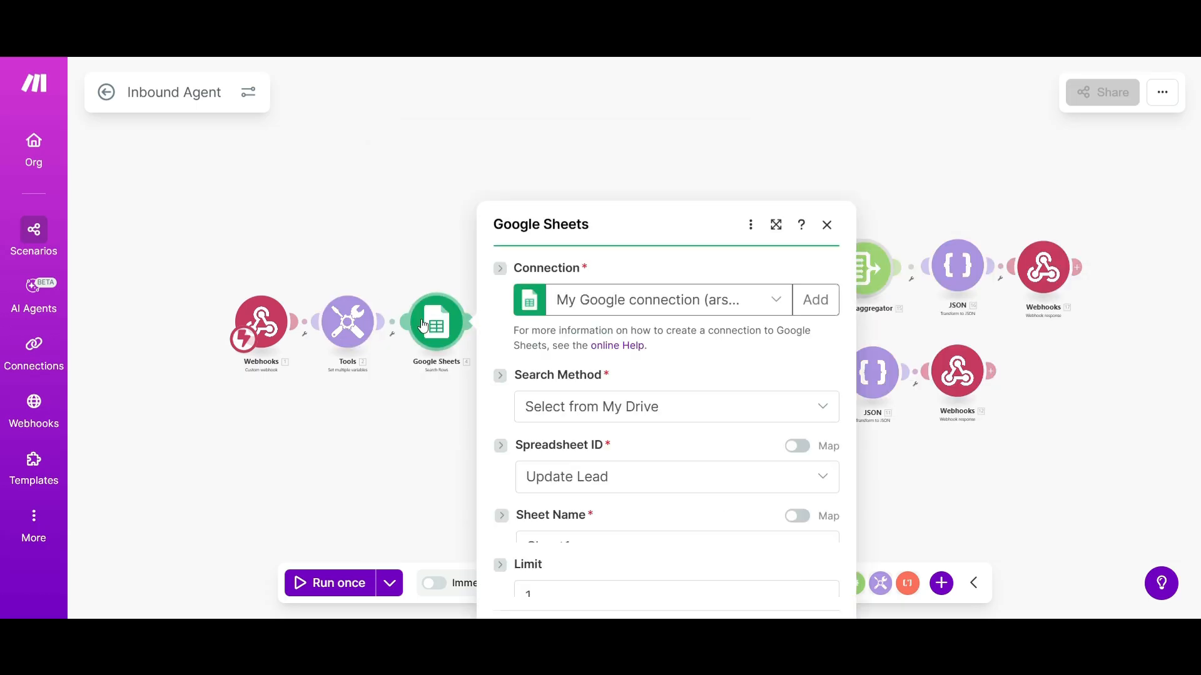
left_click(411, 435)
left_click(347, 322)
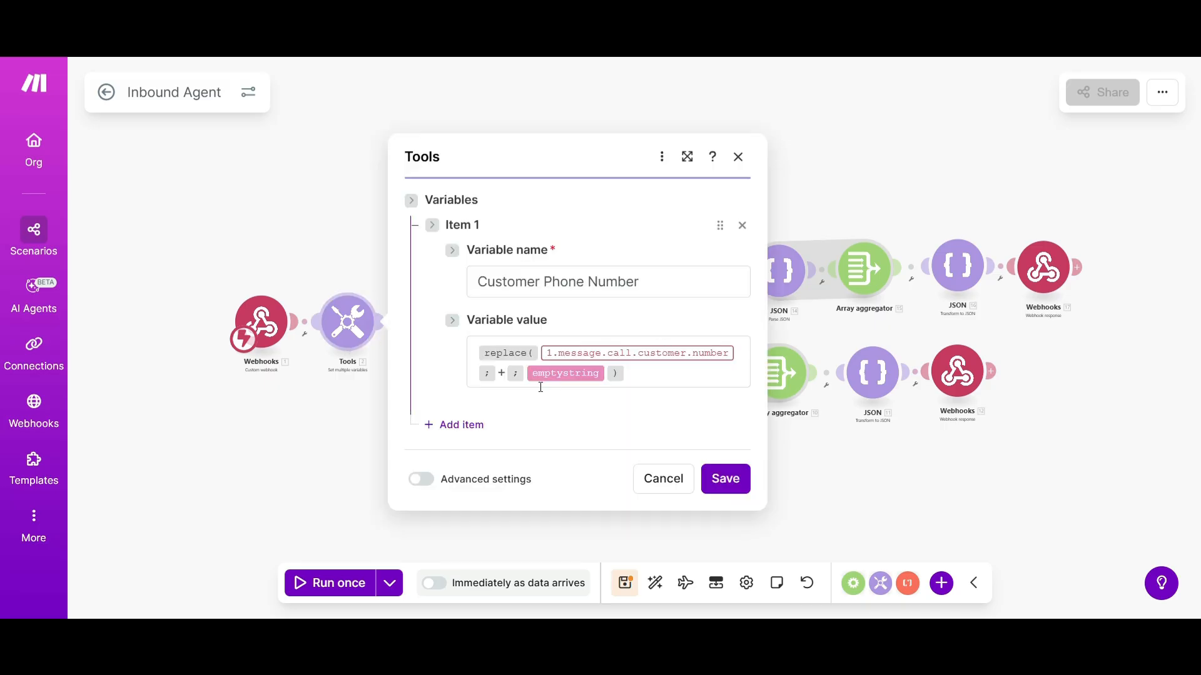
left_click(651, 370)
left_click_drag(651, 370, 473, 350)
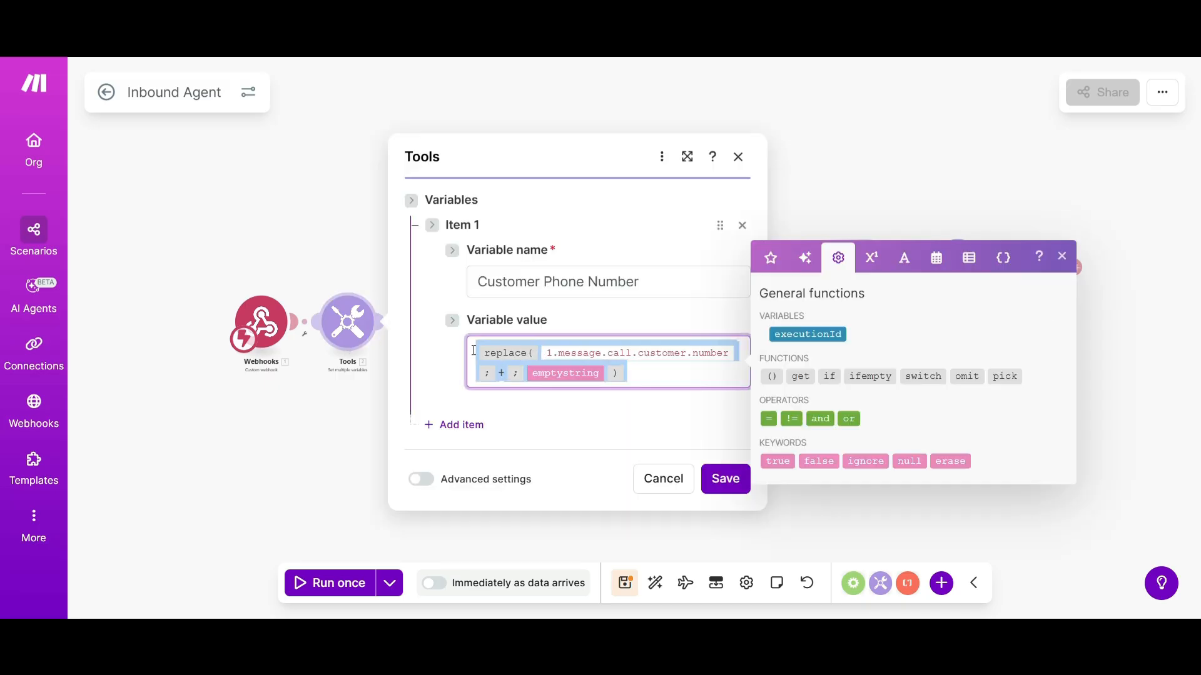
left_click(360, 420)
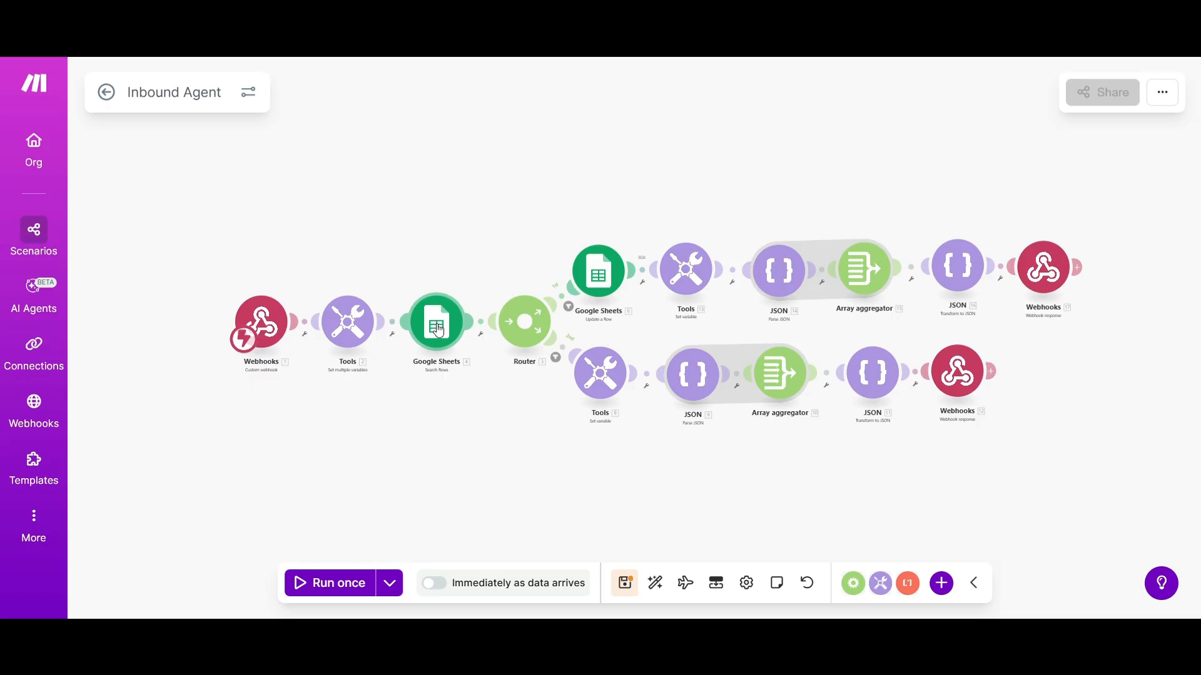
Step: Insert a Follow Up Boss Search Contacts module between the Tools and Google Sheets search modules
left_click_drag(438, 330, 450, 263)
left_click(410, 303)
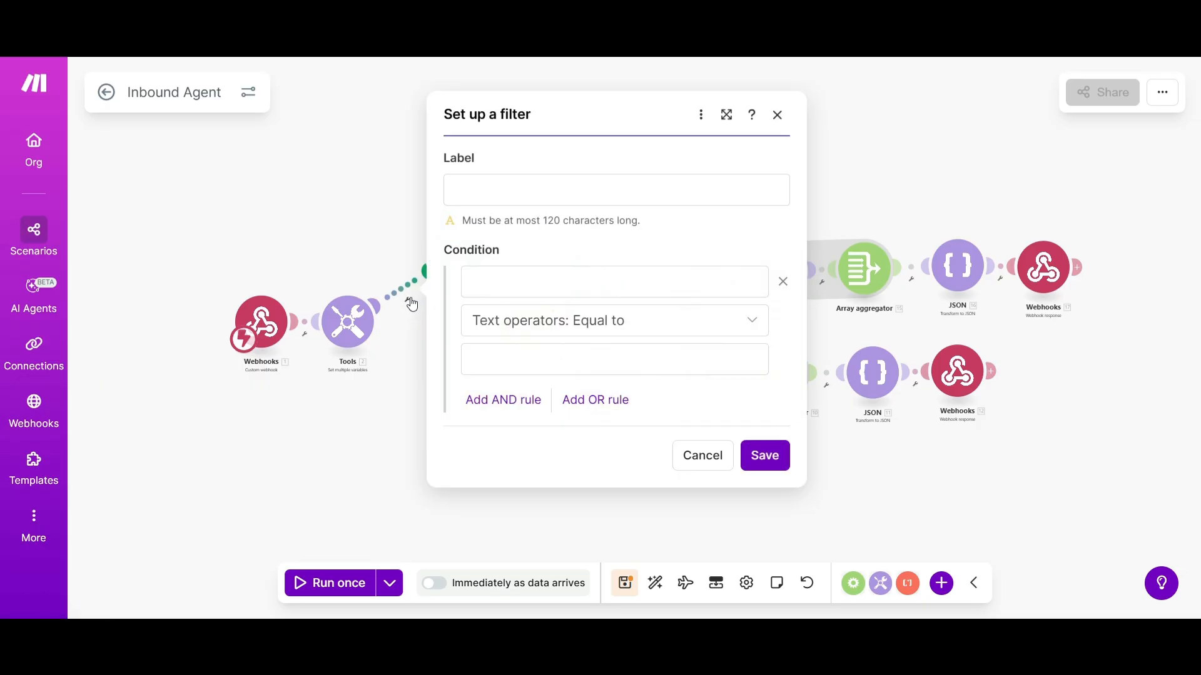
left_click(776, 115)
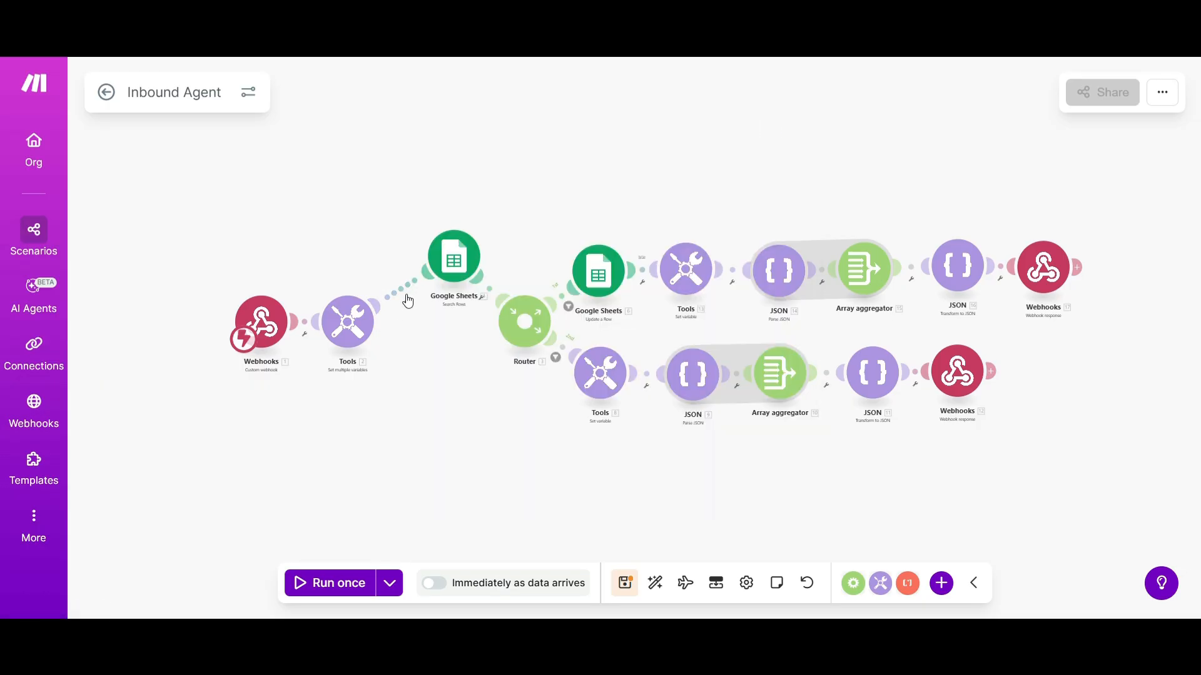
right_click(397, 292)
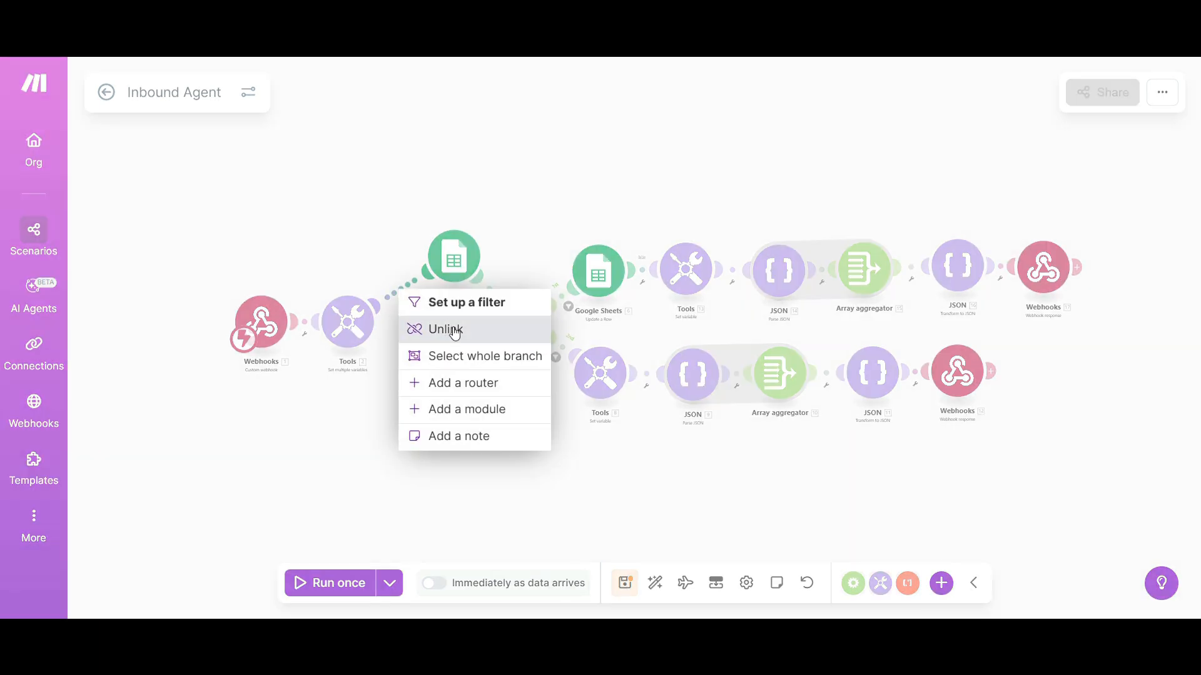
left_click(473, 409)
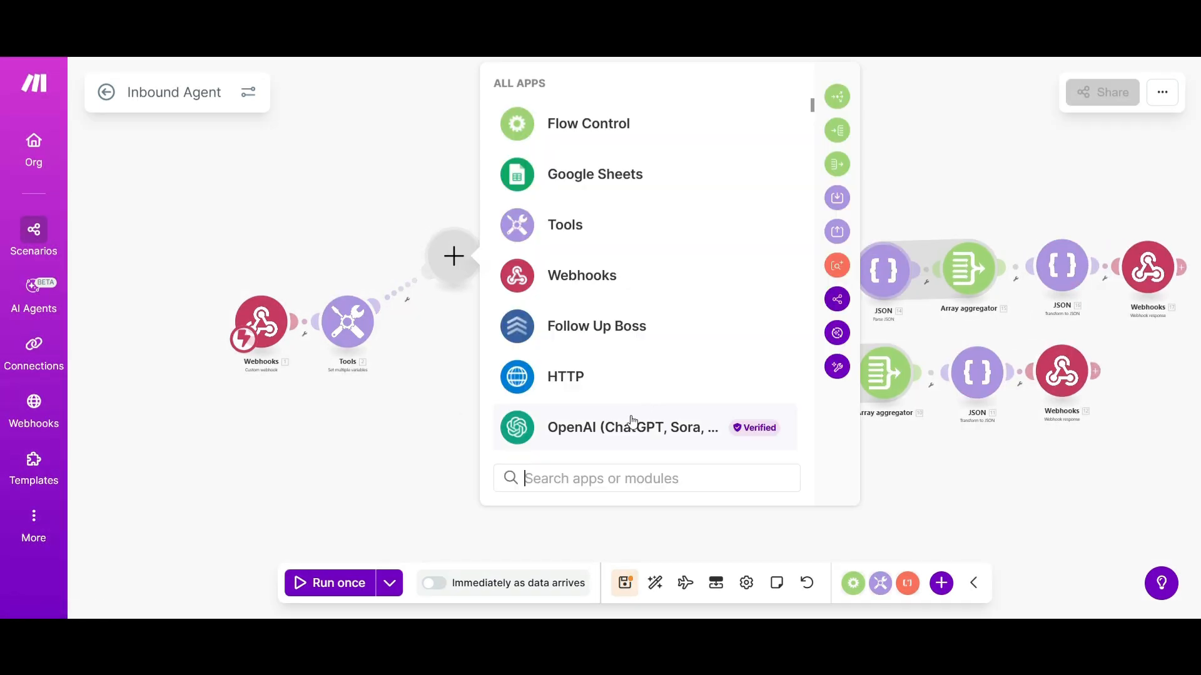
left_click(655, 347)
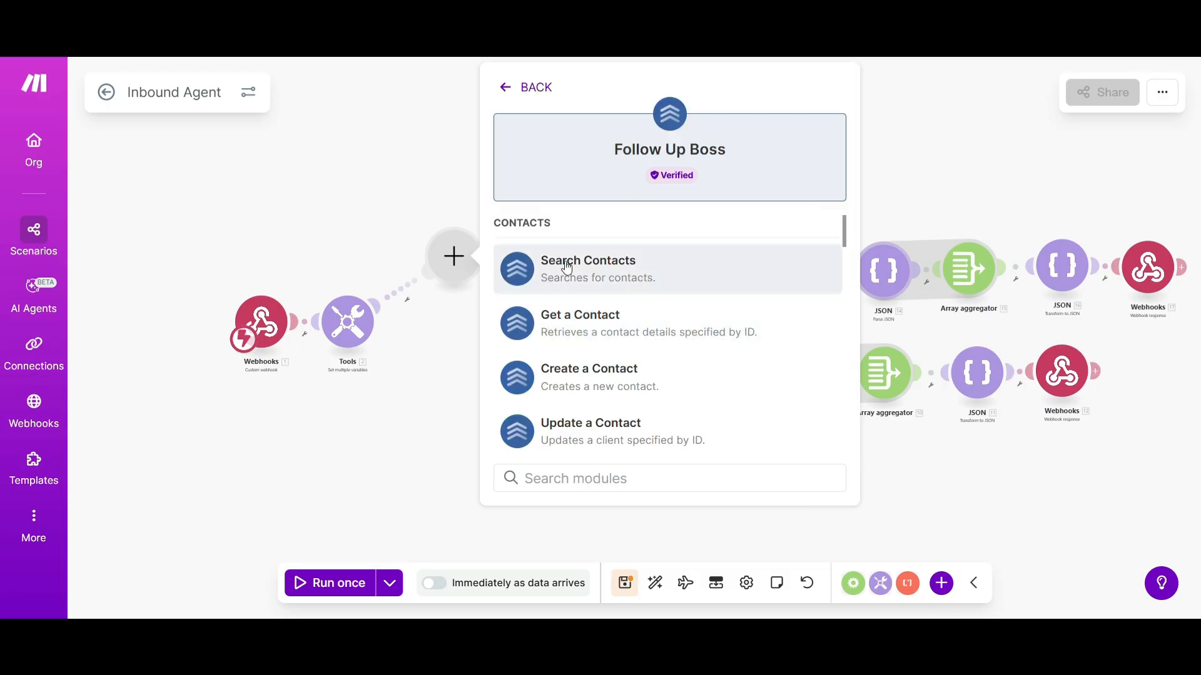
left_click(615, 269)
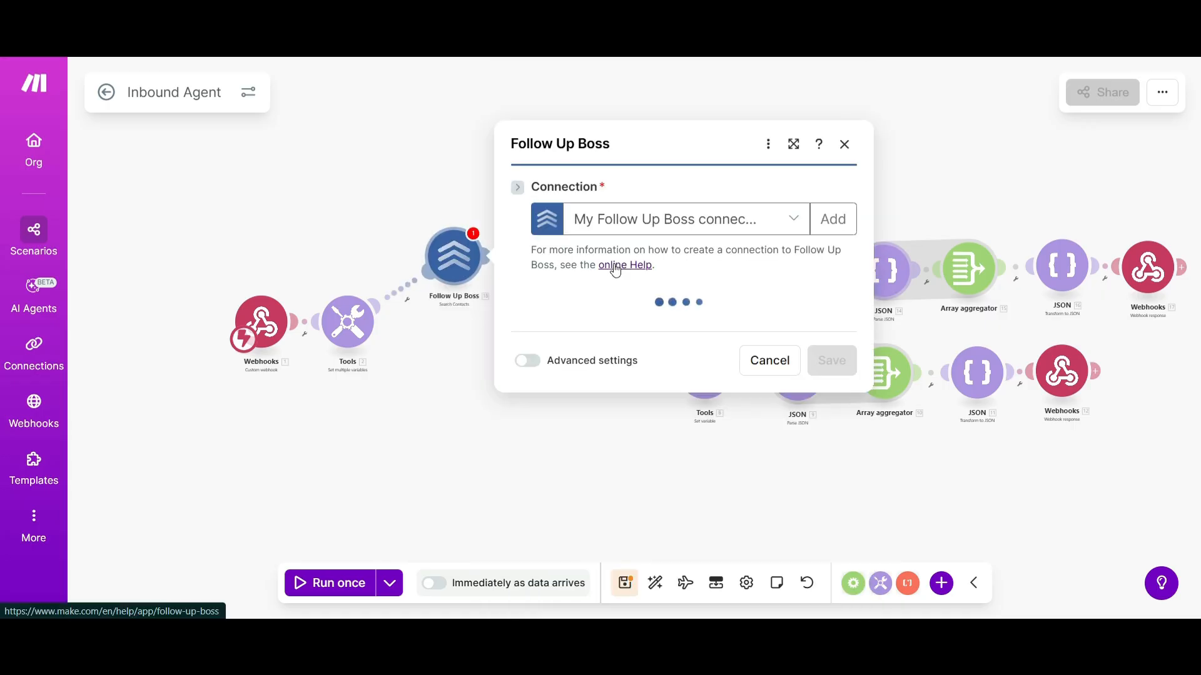
Step: Map the Follow Up Boss contact search's Phone field to the Customer Phone Number variable
scroll(646, 296, "down", 4)
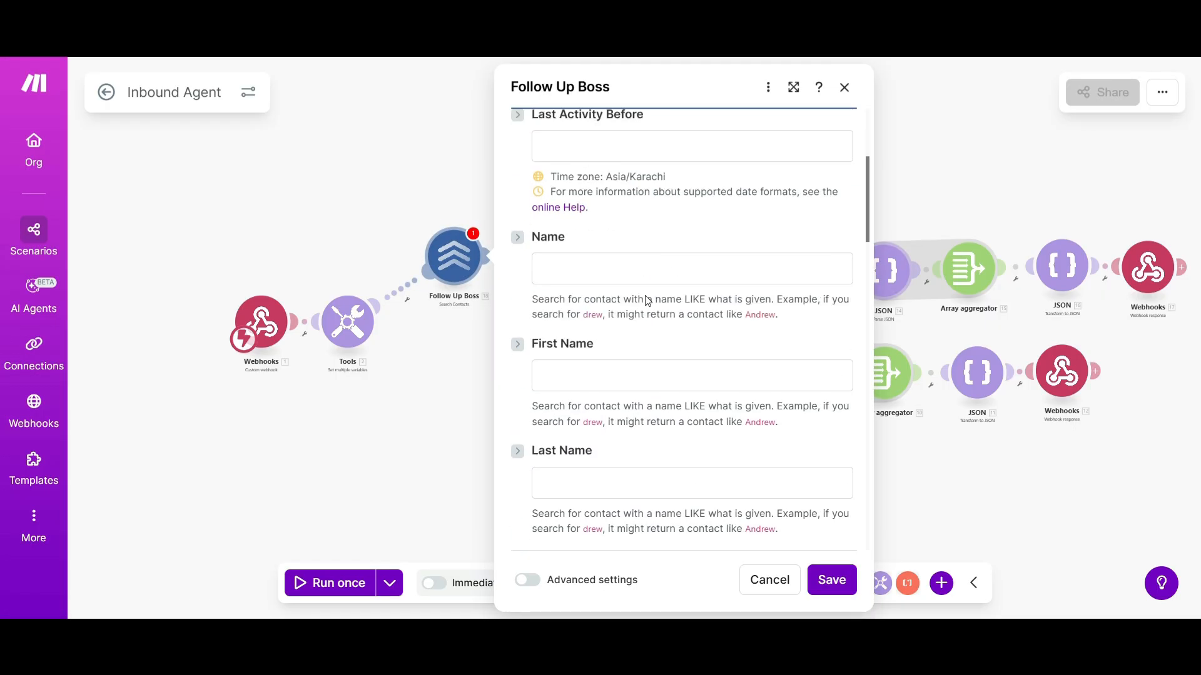
left_click(591, 261)
left_click(604, 361)
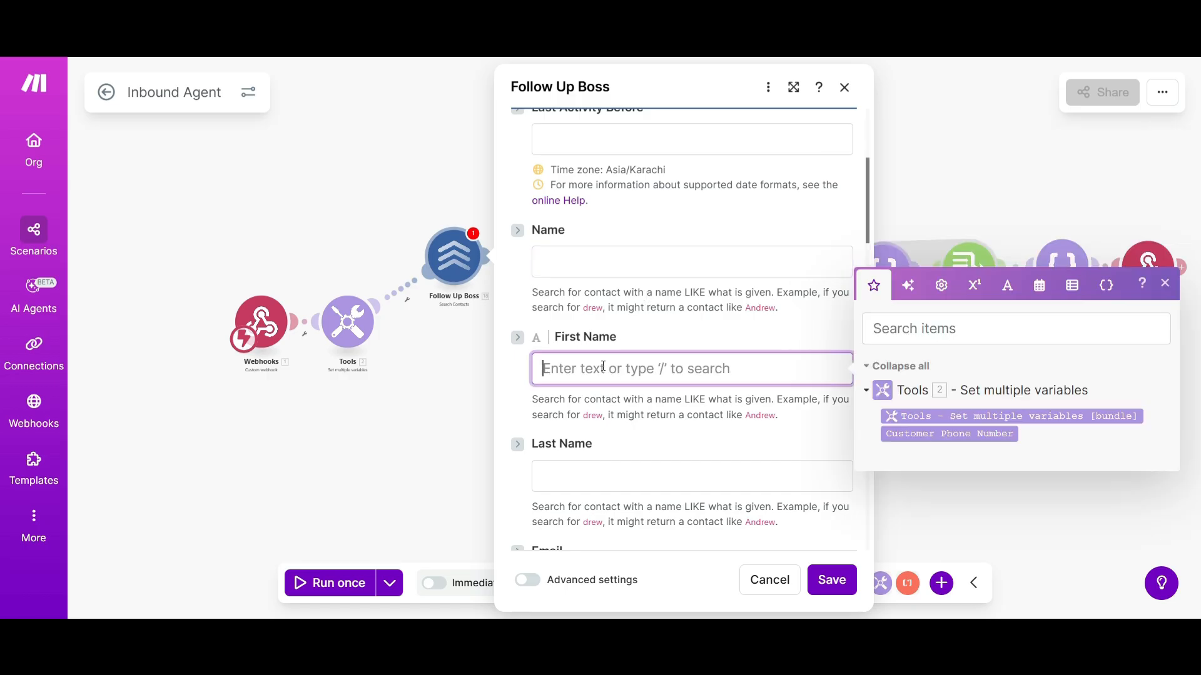
scroll(604, 369, "down", 3)
left_click(580, 351)
left_click(568, 414)
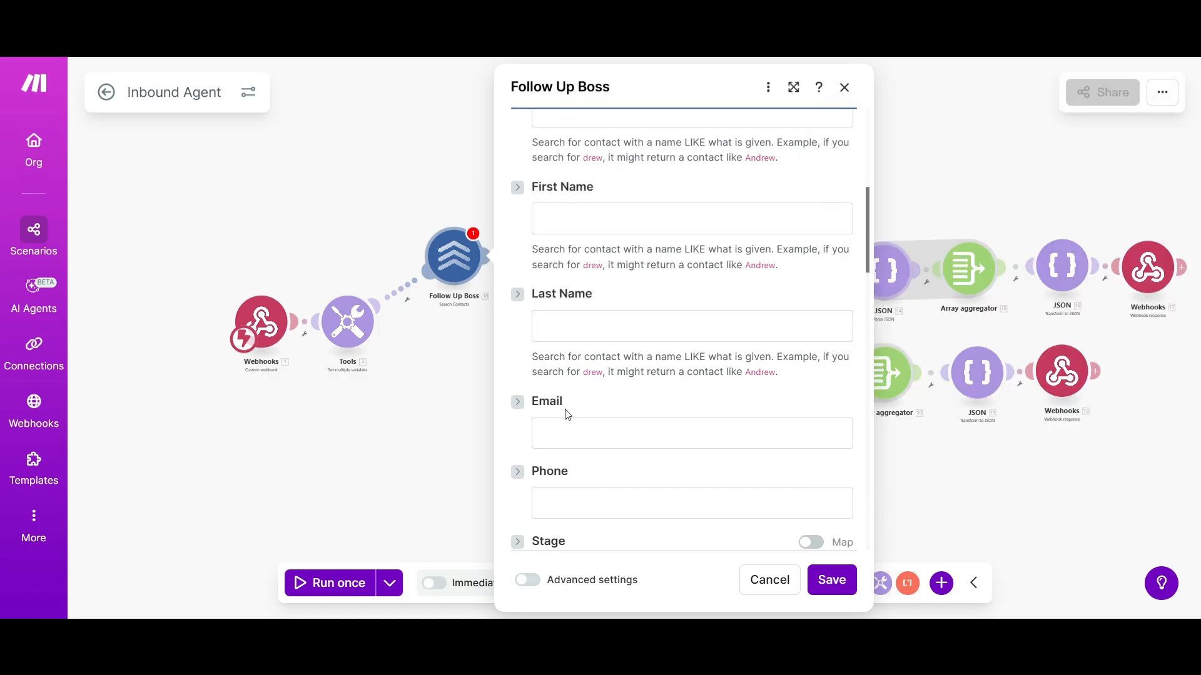
left_click(570, 499)
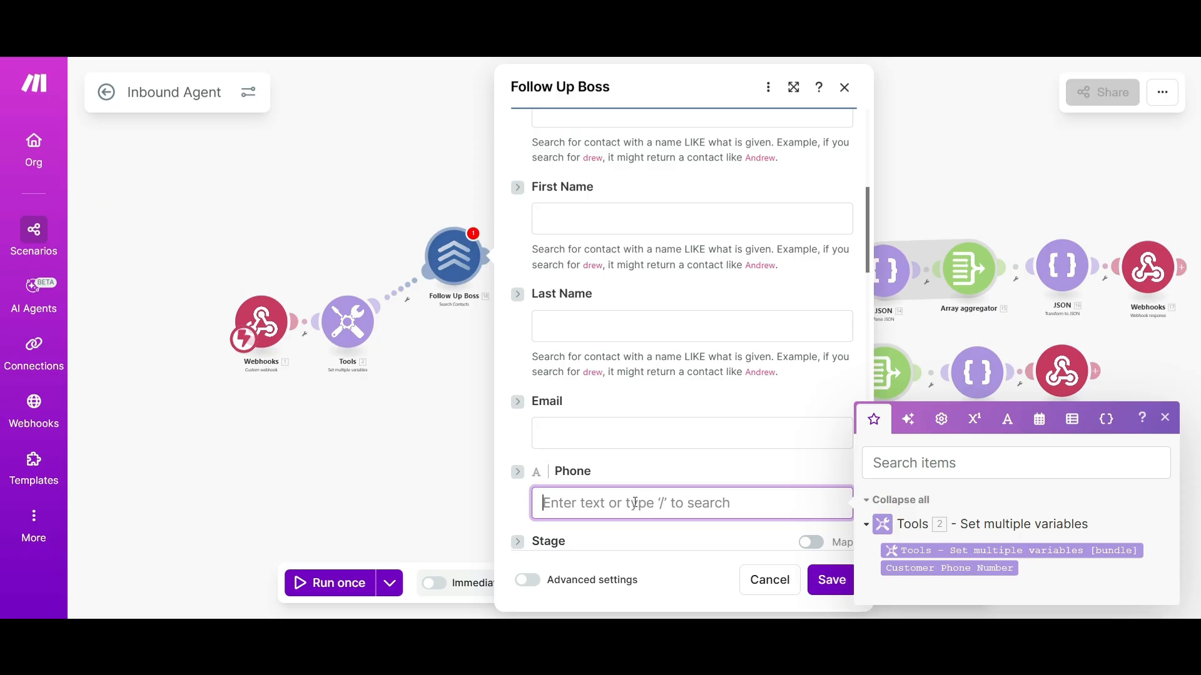
left_click(884, 572)
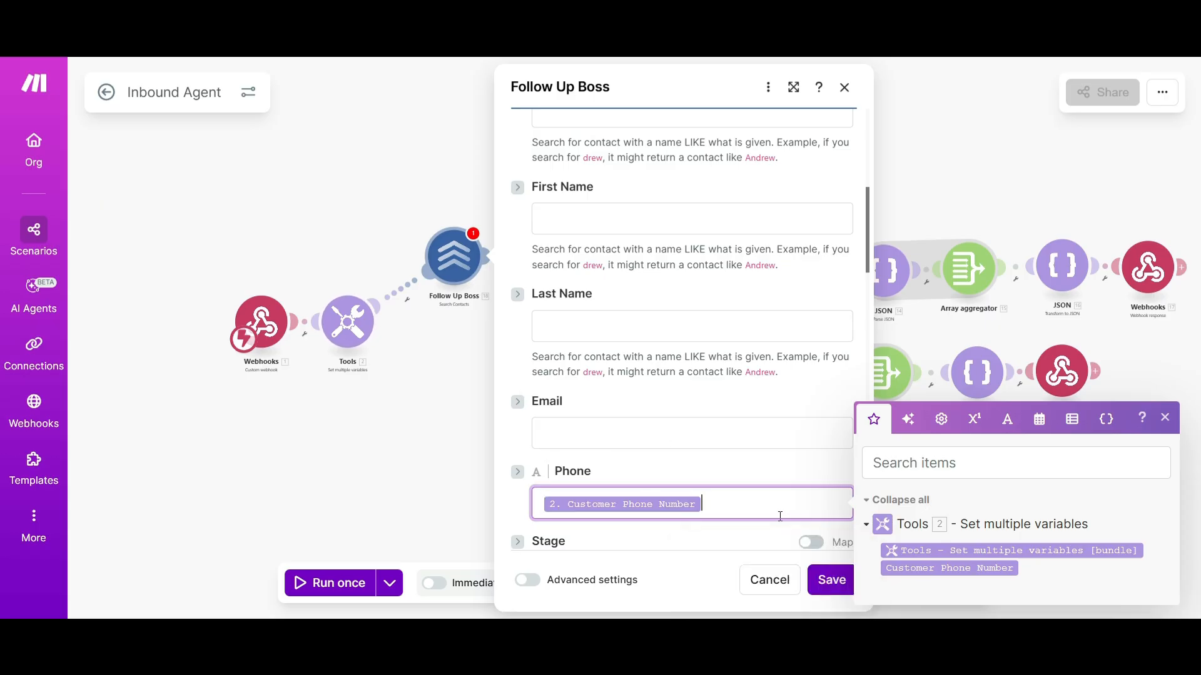
left_click(417, 423)
Step: Align the Follow Up Boss module with the flow and delete it from the Inbound Agent scenario
left_click_drag(440, 282, 446, 346)
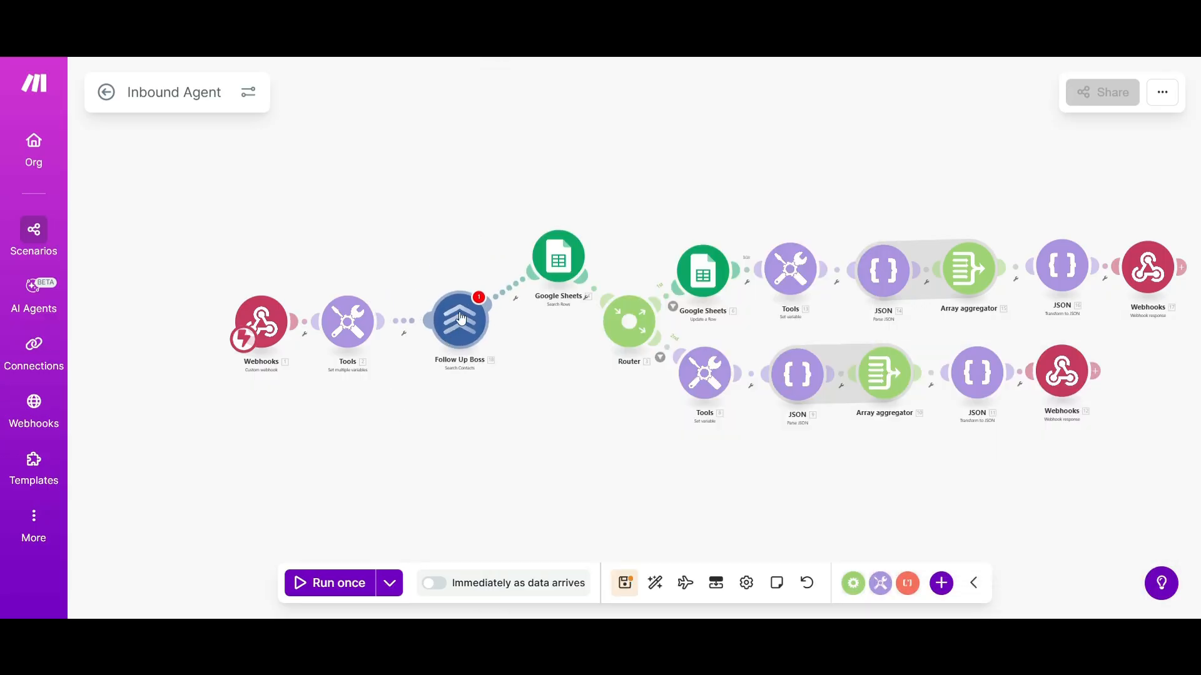
right_click(461, 318)
left_click(533, 531)
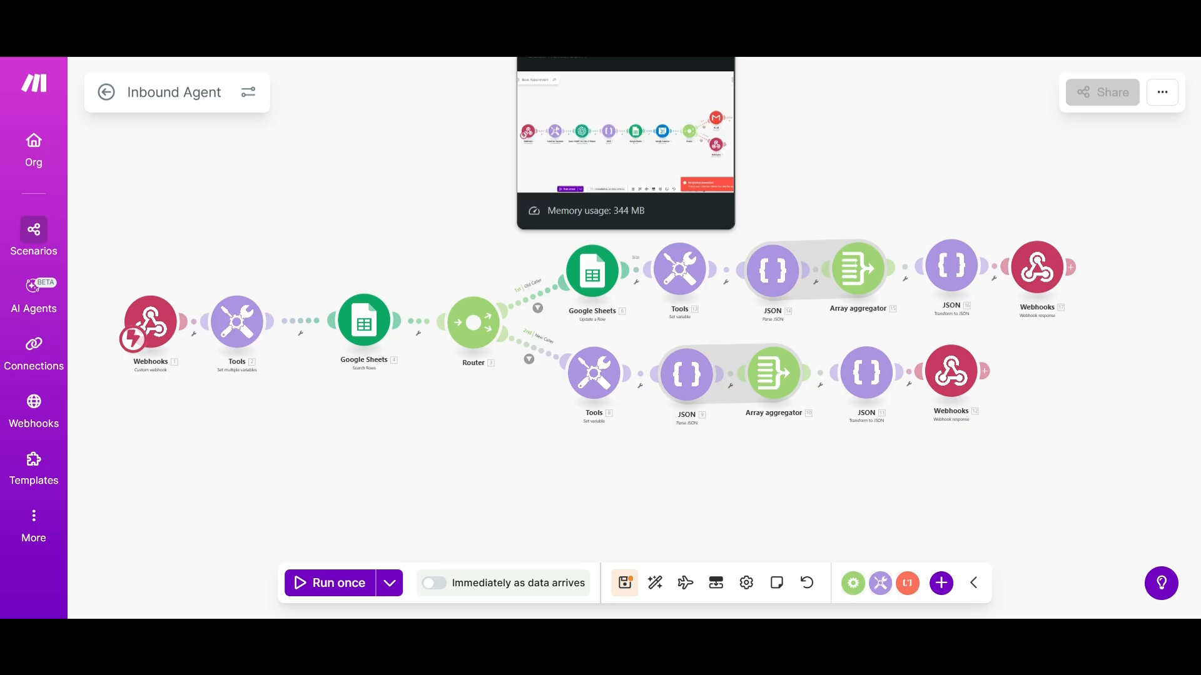
Step: View the Book Appointment scenario and check the webhook response on the first router's branch in the CheckAvailability scenario
left_click(544, 31)
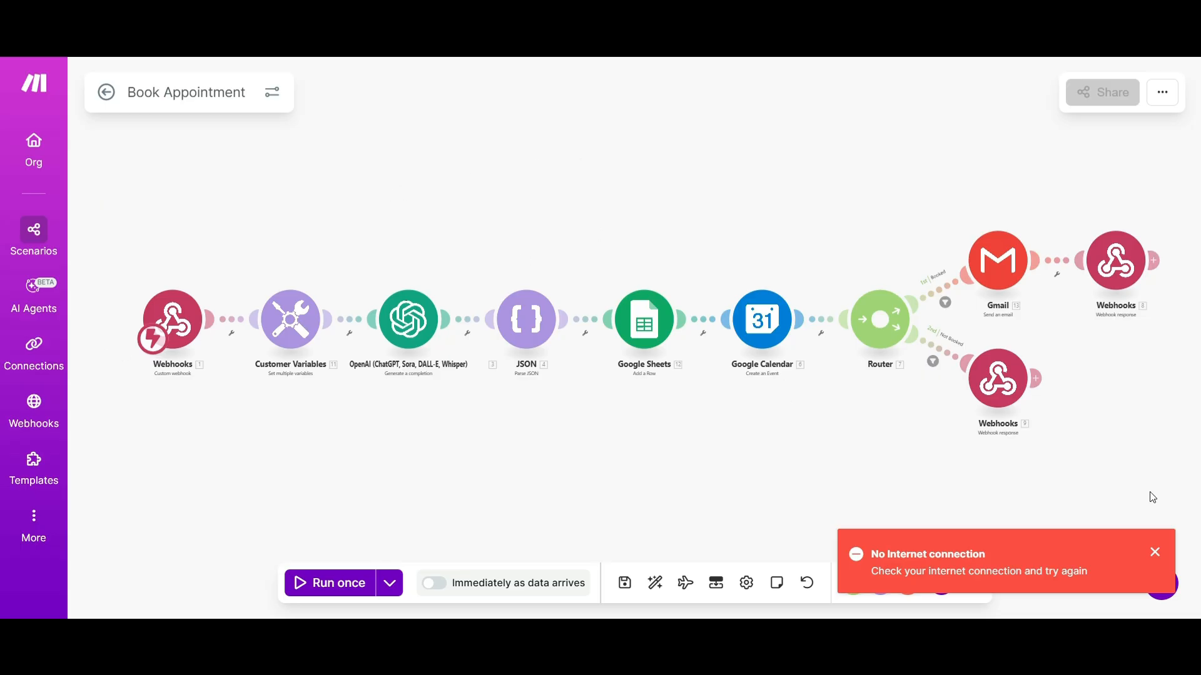
left_click(1155, 552)
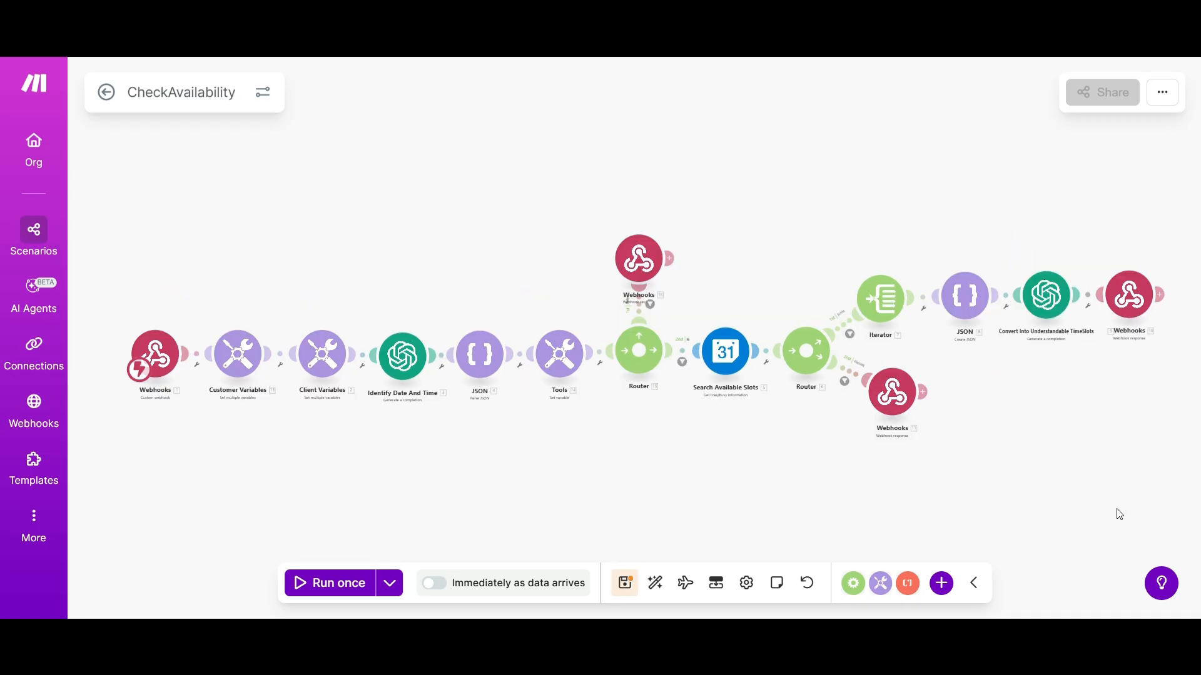
left_click(641, 264)
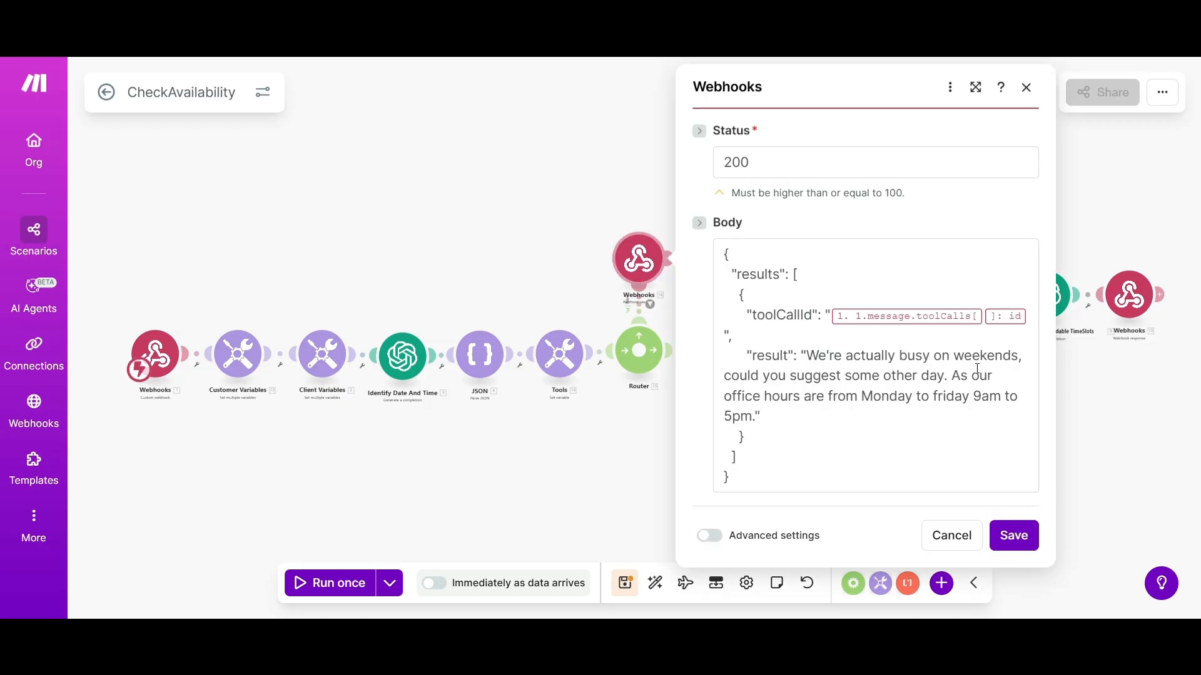
left_click(1083, 228)
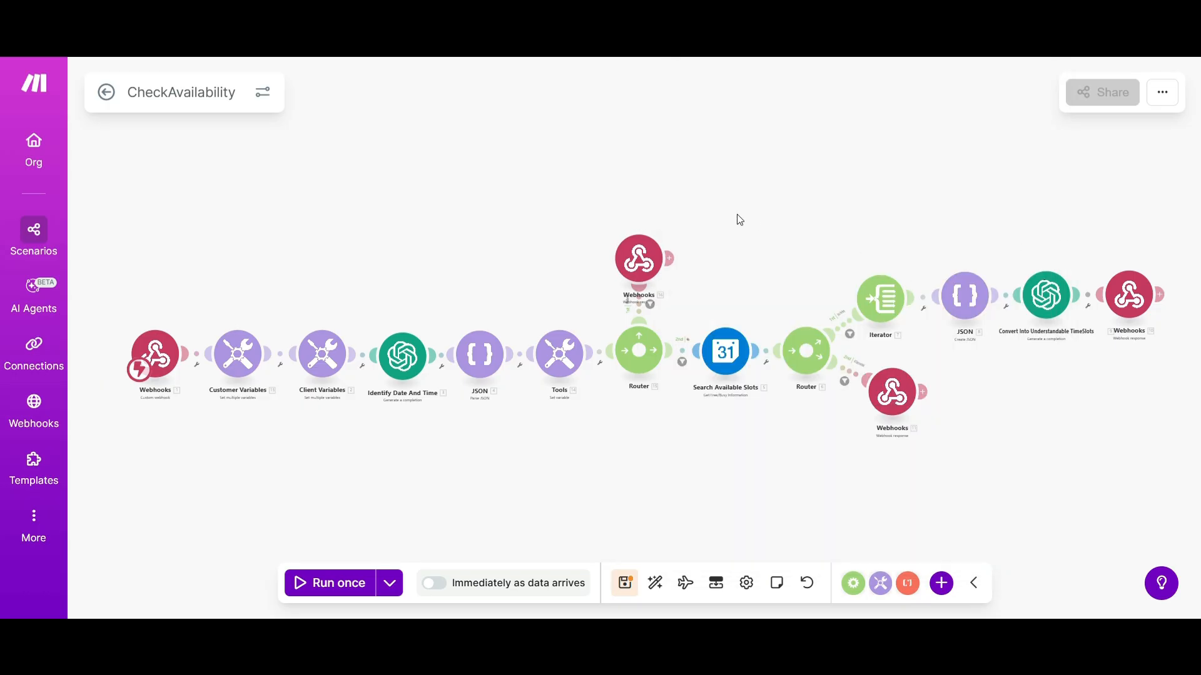
Step: Read the weekend and office-hours message in that webhook response's body, and view the Search Available Slots module
left_click(639, 269)
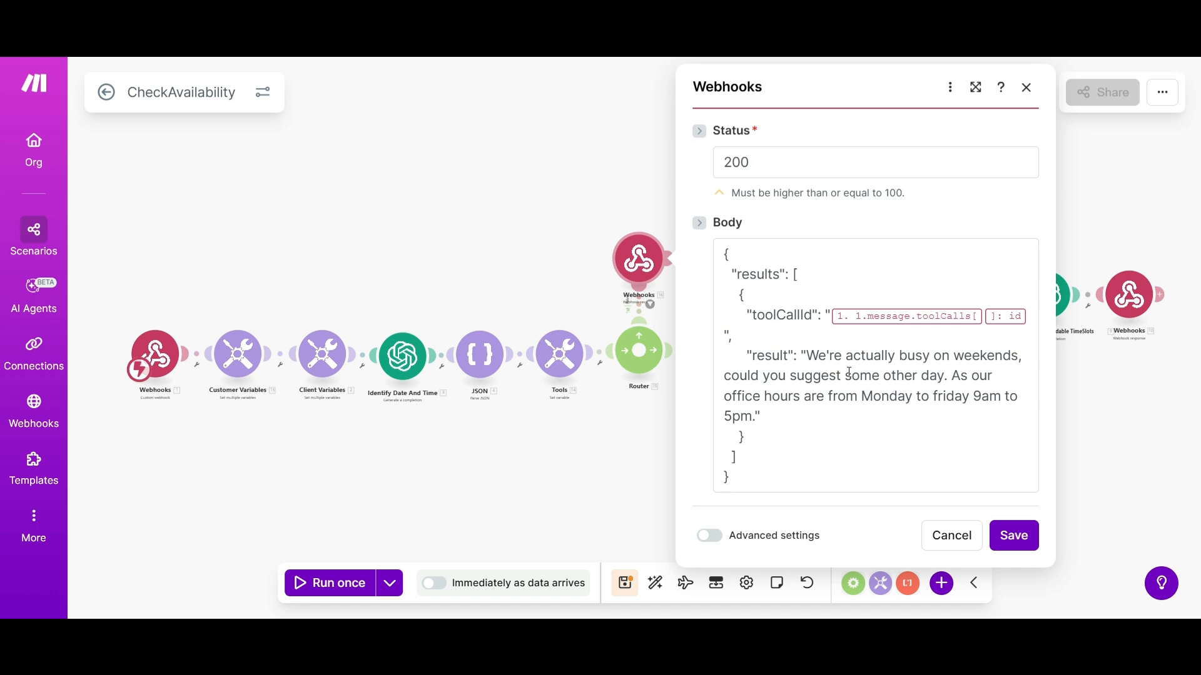
left_click_drag(846, 374, 999, 399)
left_click(897, 395)
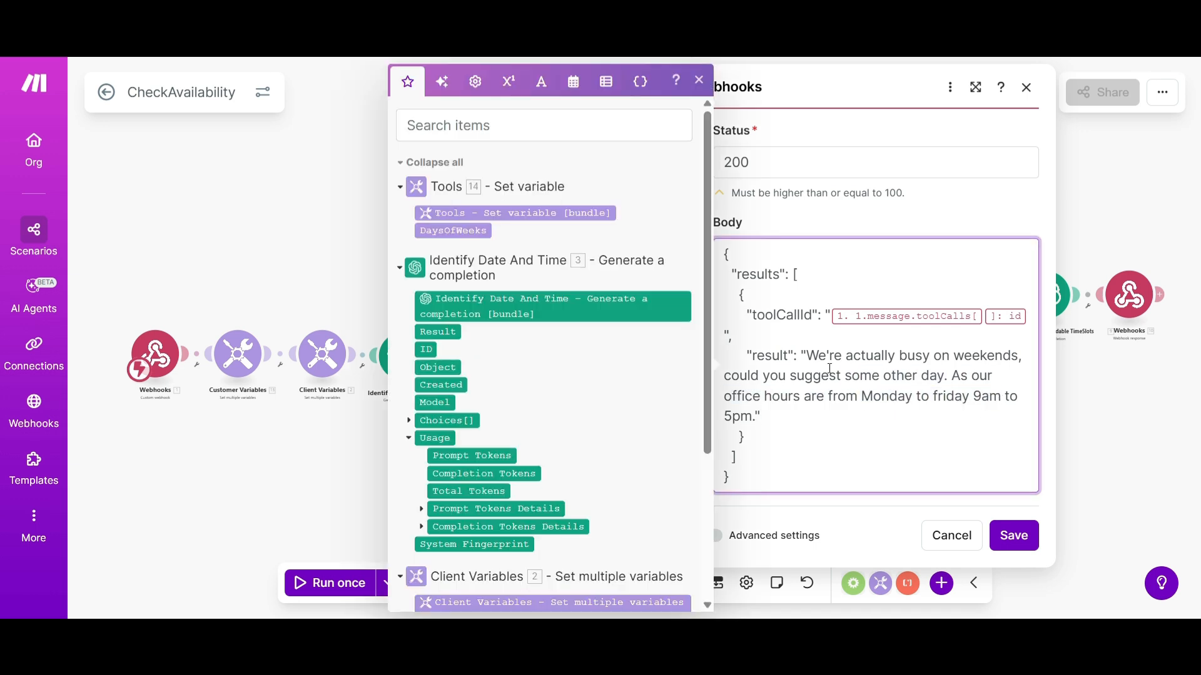
left_click(1009, 375, "shift")
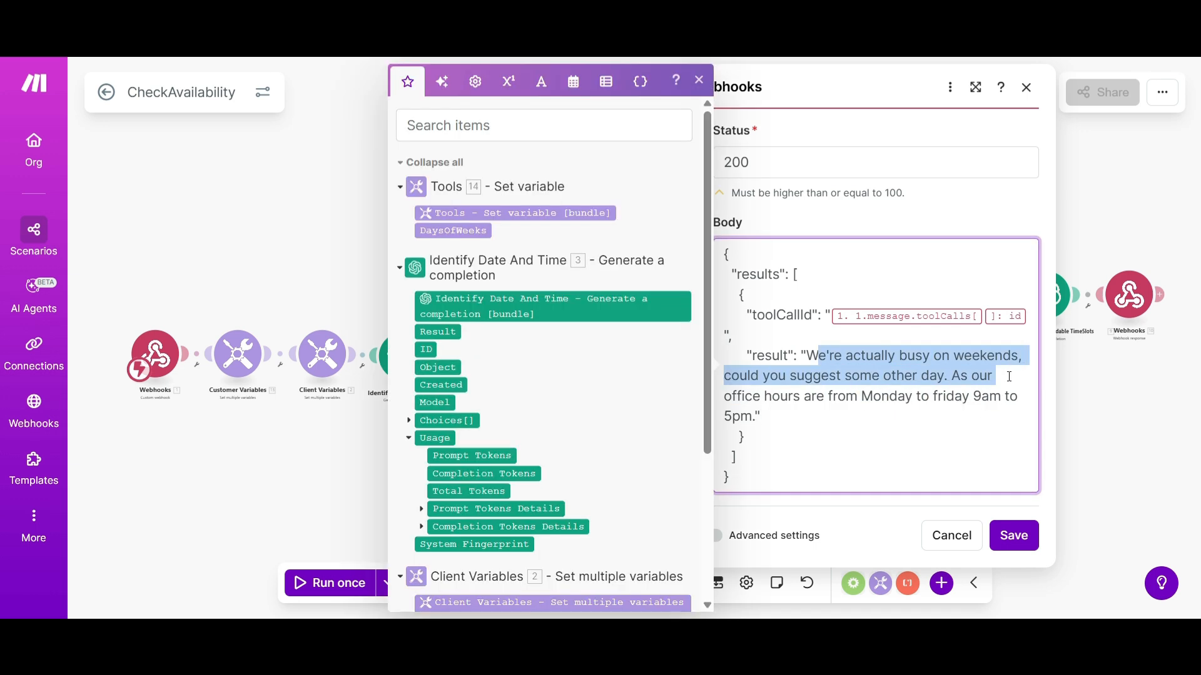
left_click_drag(859, 396, 761, 417)
left_click(1115, 196)
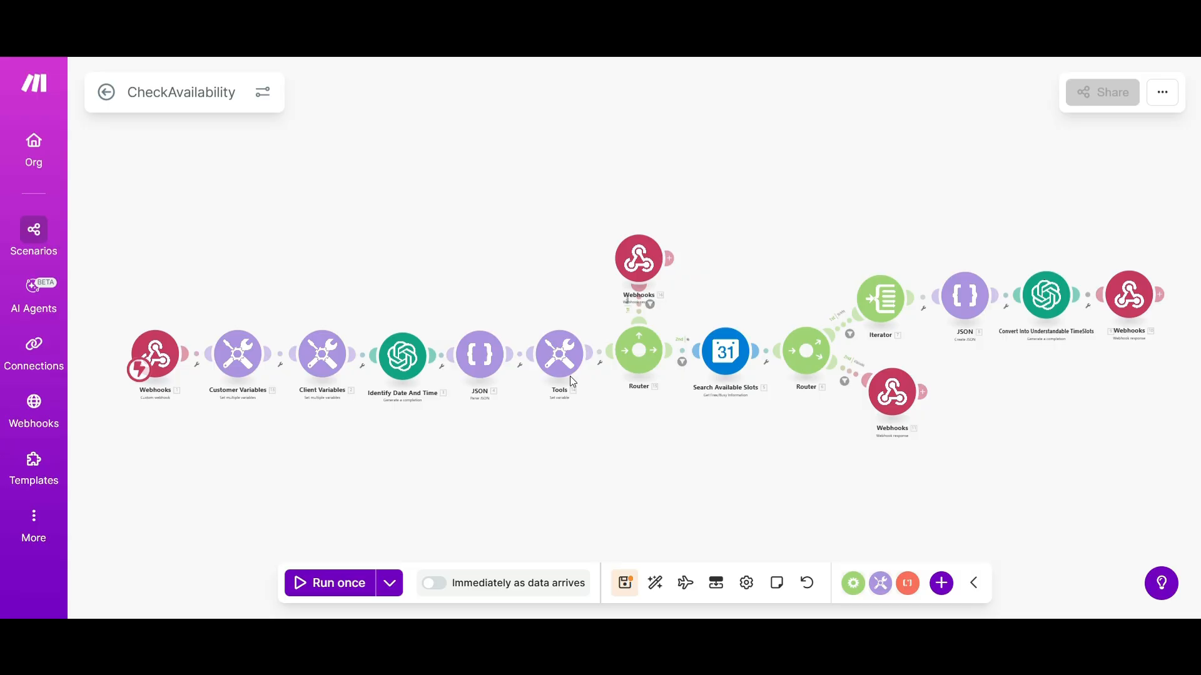
left_click(724, 359)
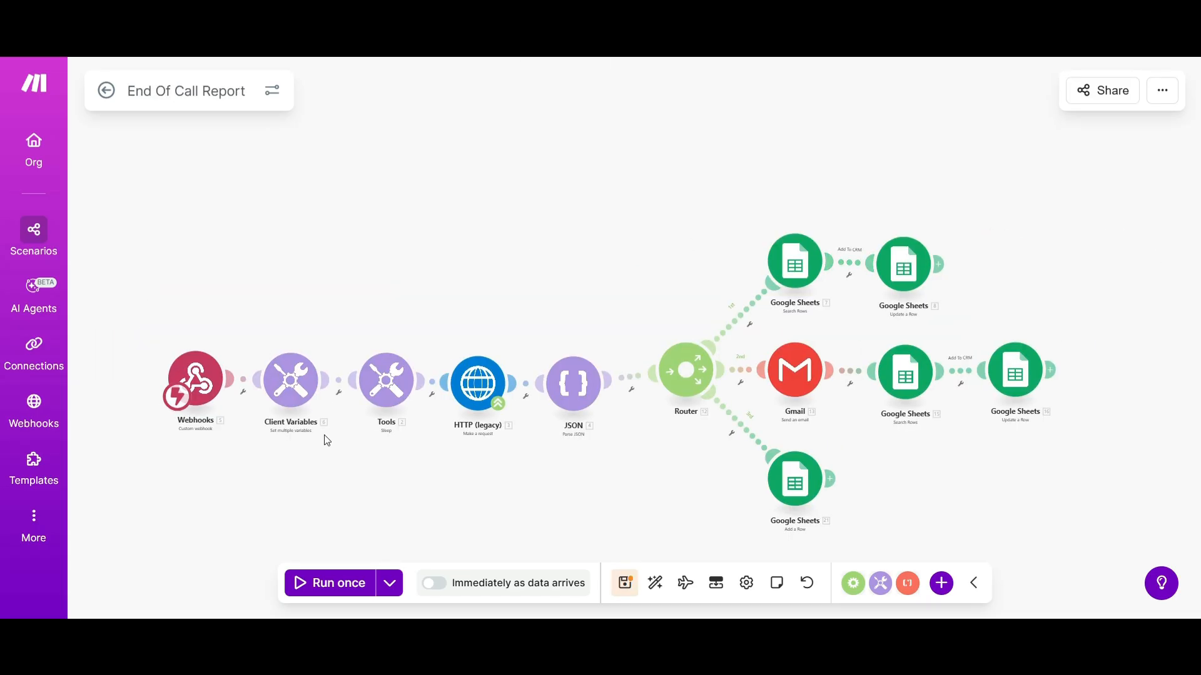
Step: View the End Of Call Report scenario's module flow and check the filter on the router's first route
scroll(324, 434, "down", 3)
scroll(324, 431, "up", 4)
left_click_drag(410, 500, 316, 451)
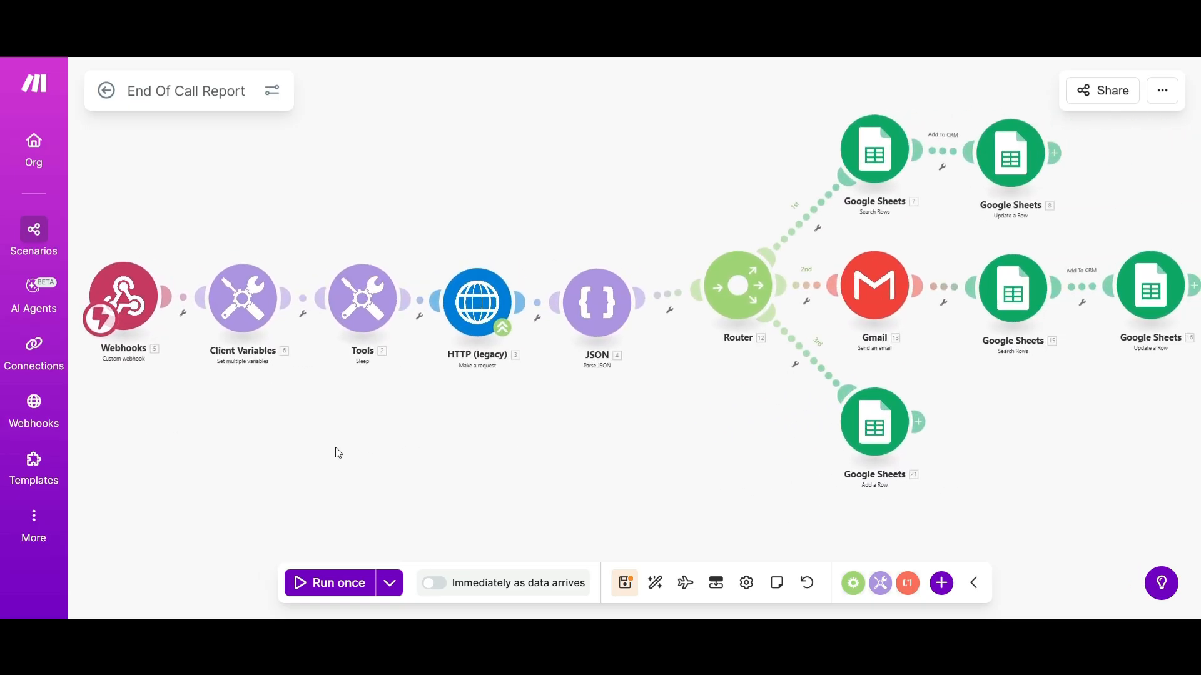
scroll(337, 453, "down", 4)
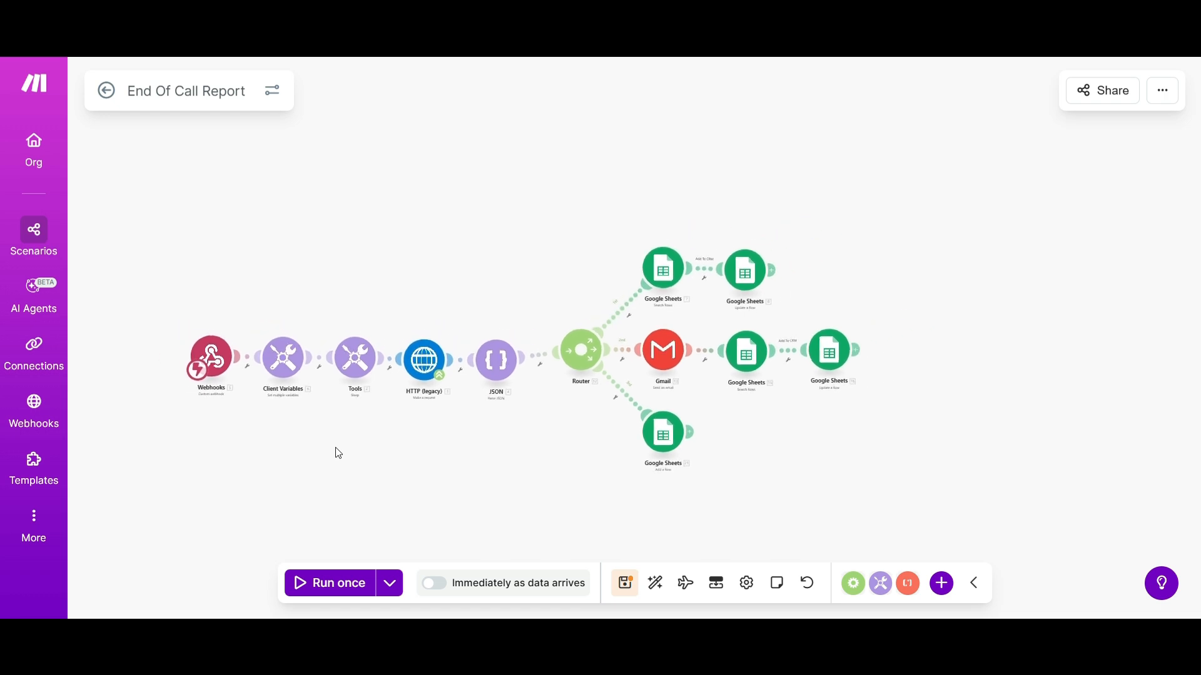
scroll(337, 453, "up", 3)
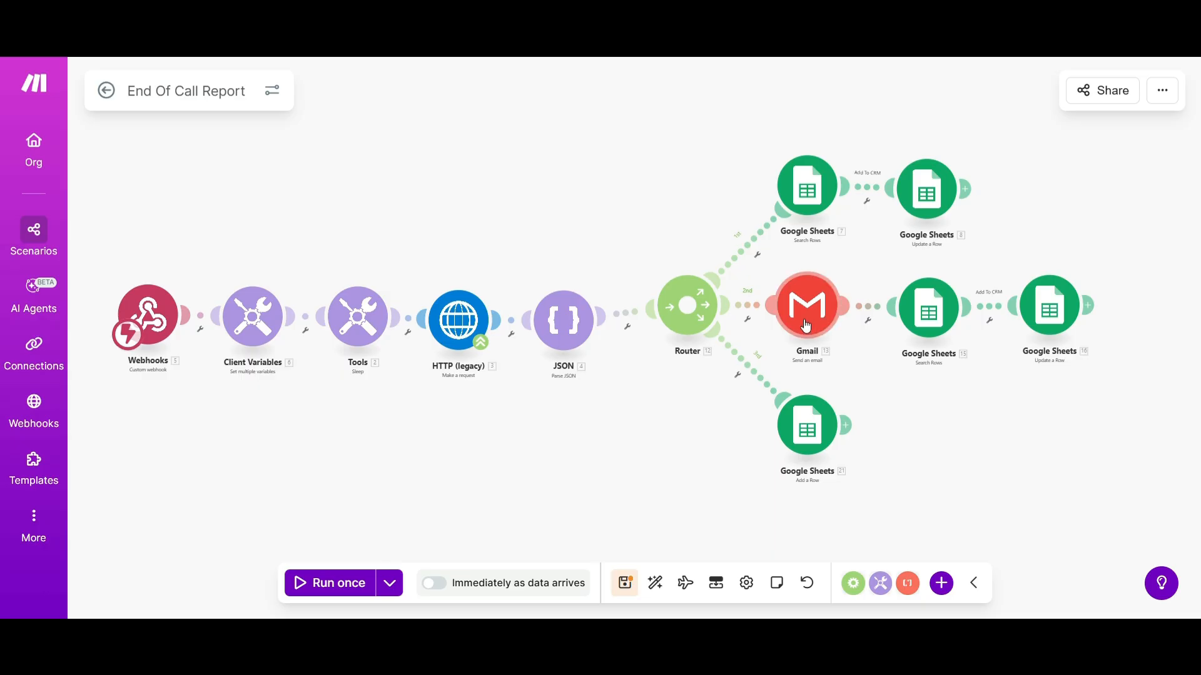
left_click(750, 243)
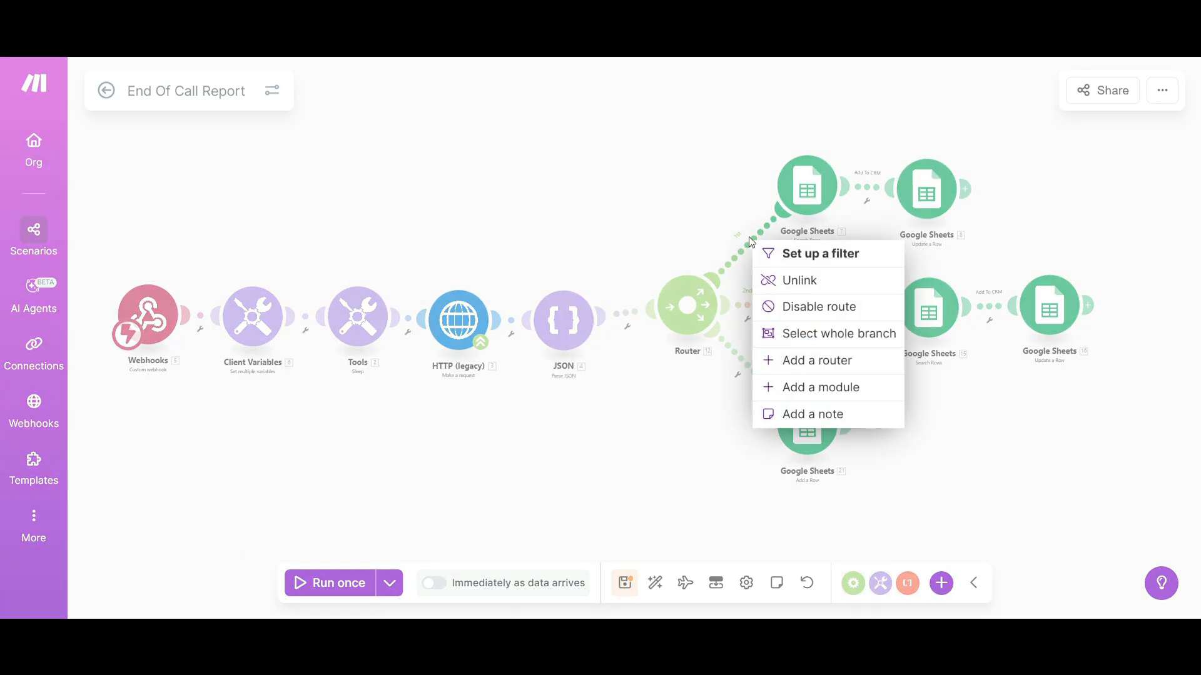
left_click(739, 247)
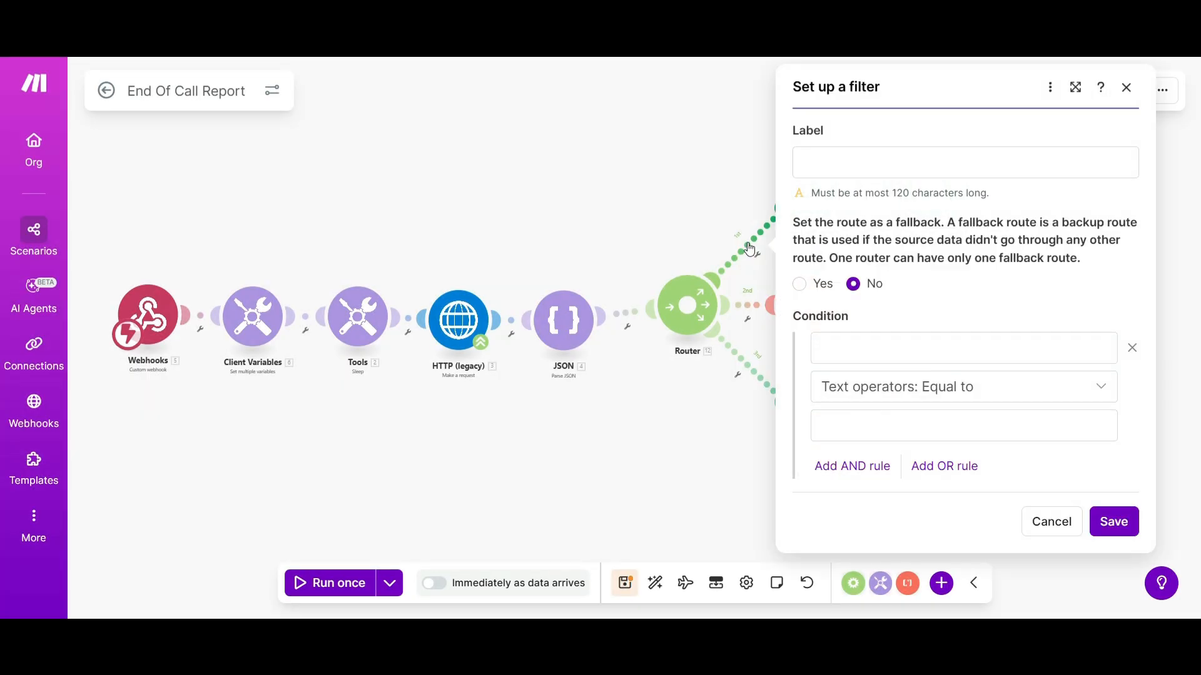
left_click(693, 216)
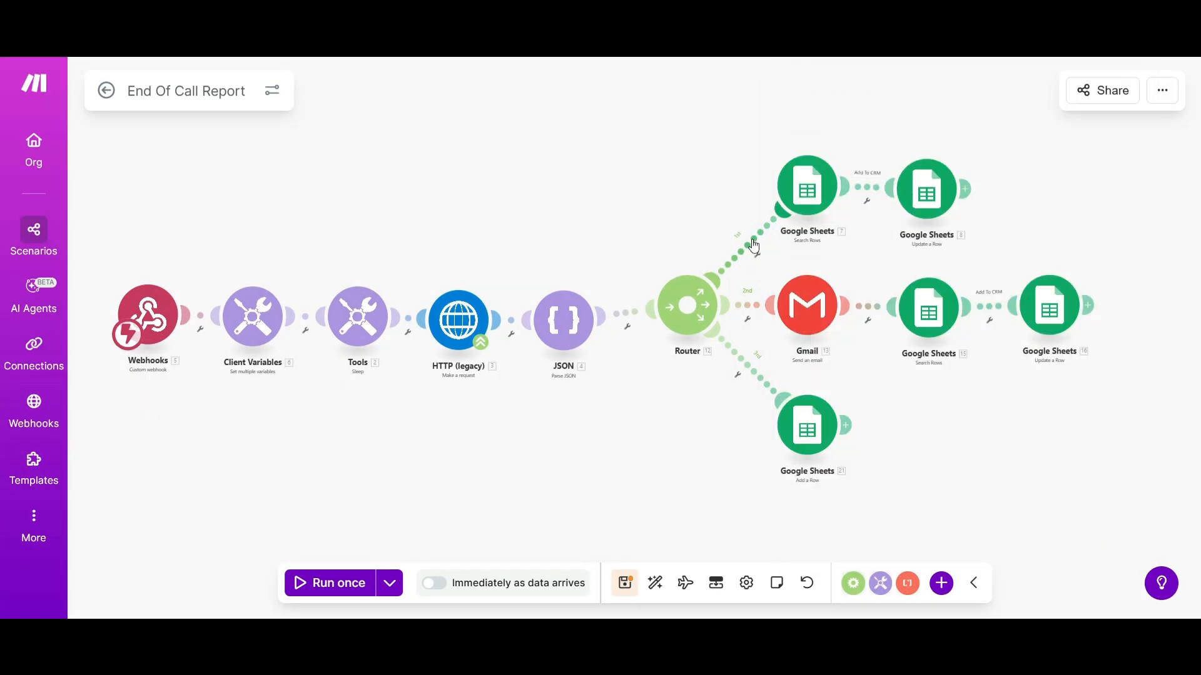
left_click(752, 239)
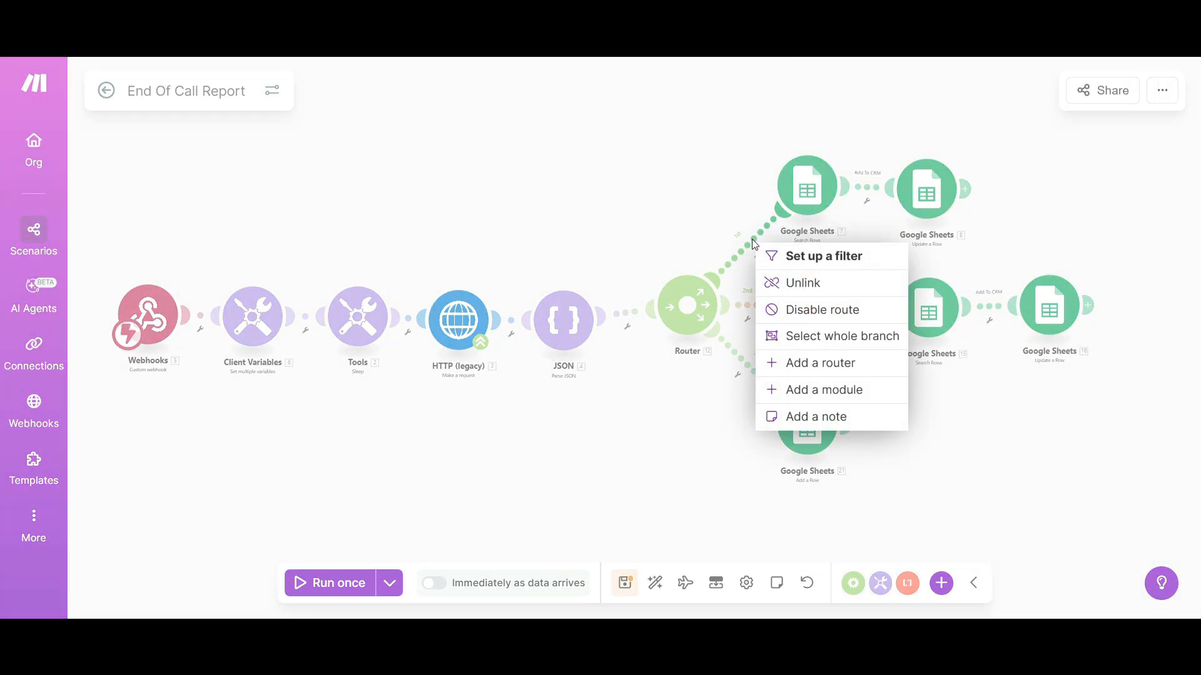
left_click(783, 390)
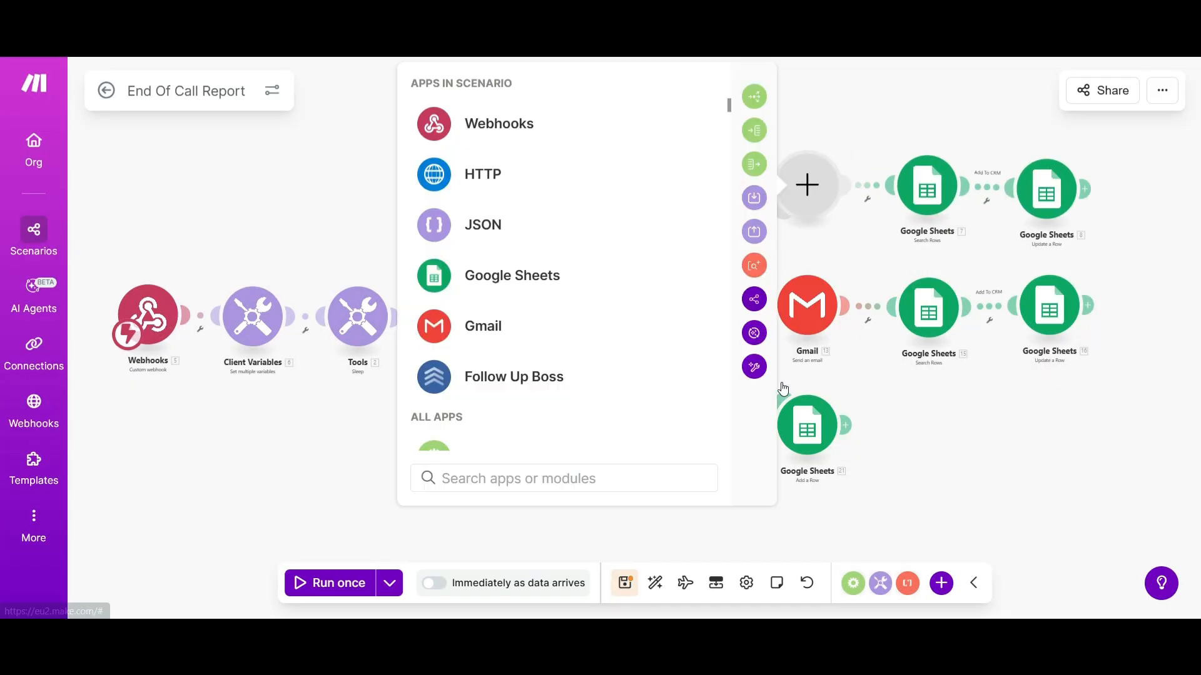
left_click(558, 377)
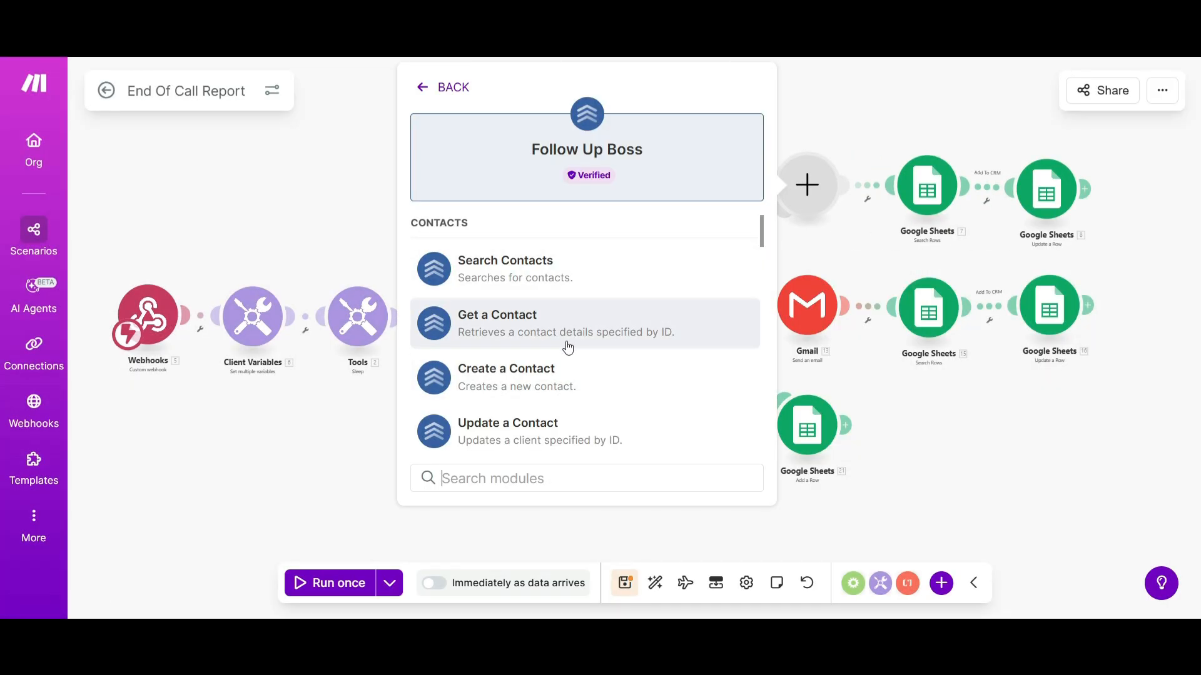
type("upda")
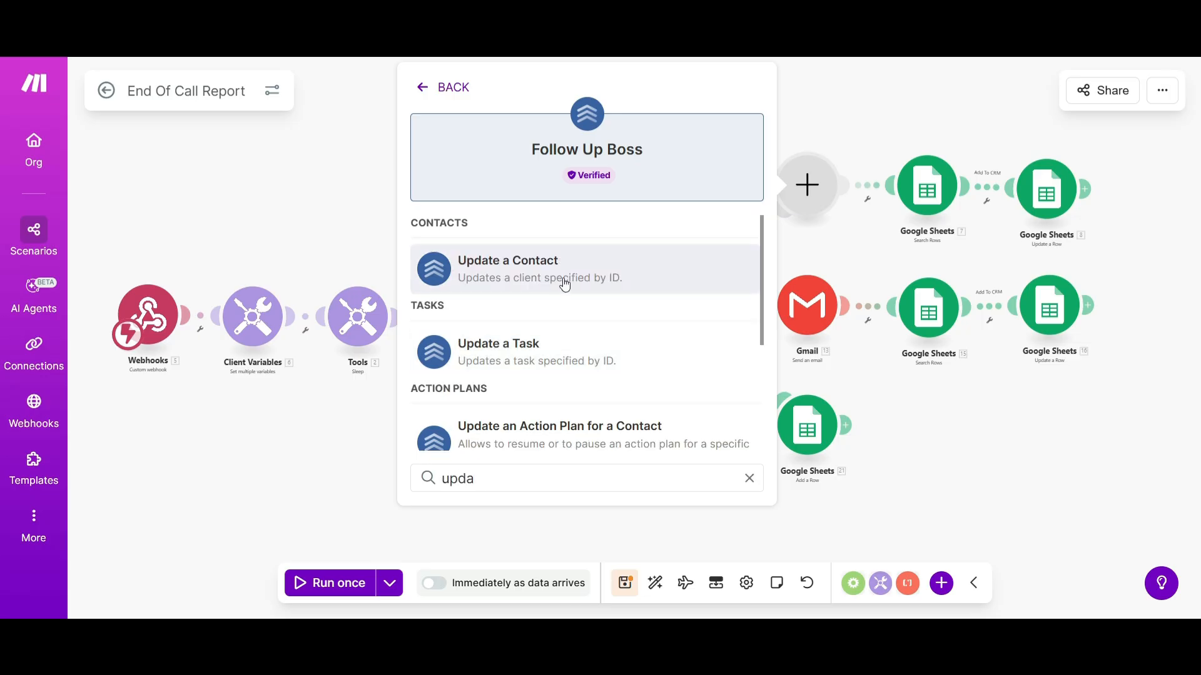
left_click(836, 102)
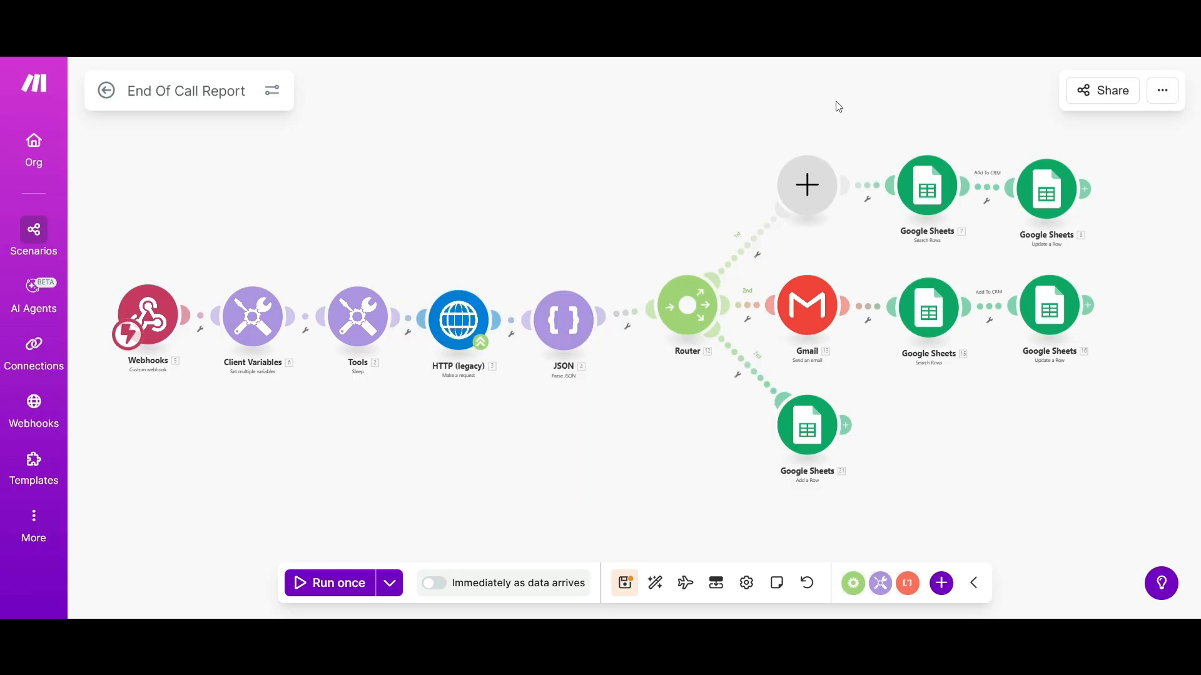
right_click(800, 208)
Step: Try a Follow Up Boss Update a Contact module on the router's third route, and delete it from the scenario
left_click(739, 374)
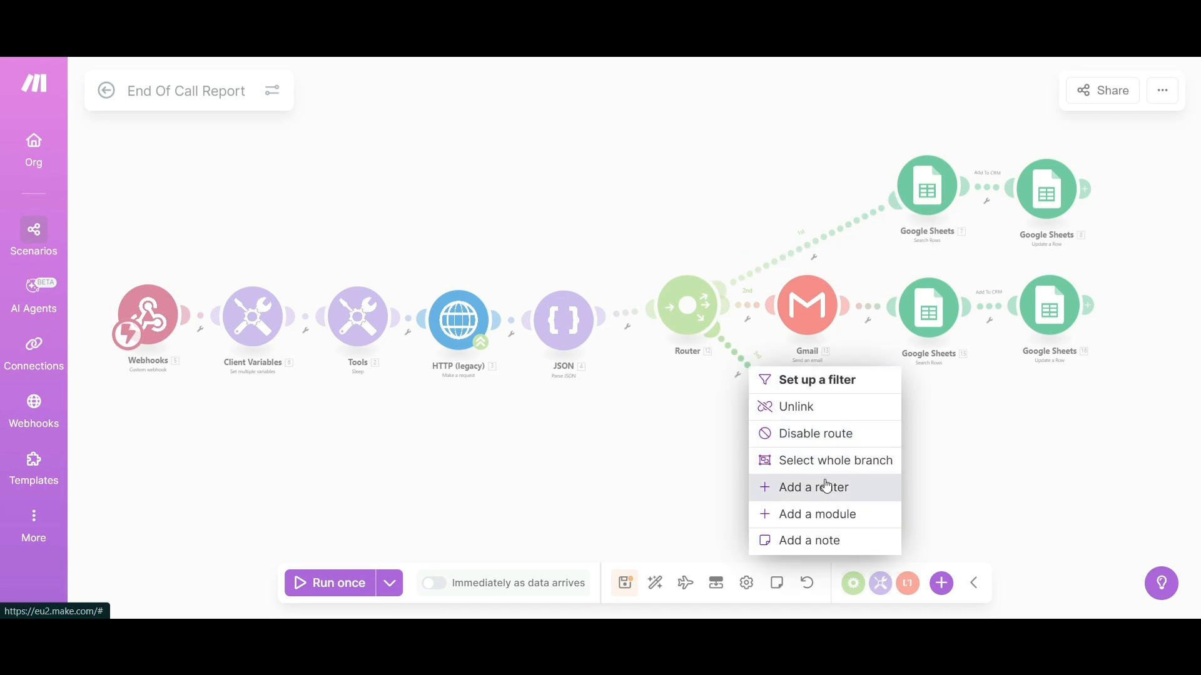
left_click(816, 514)
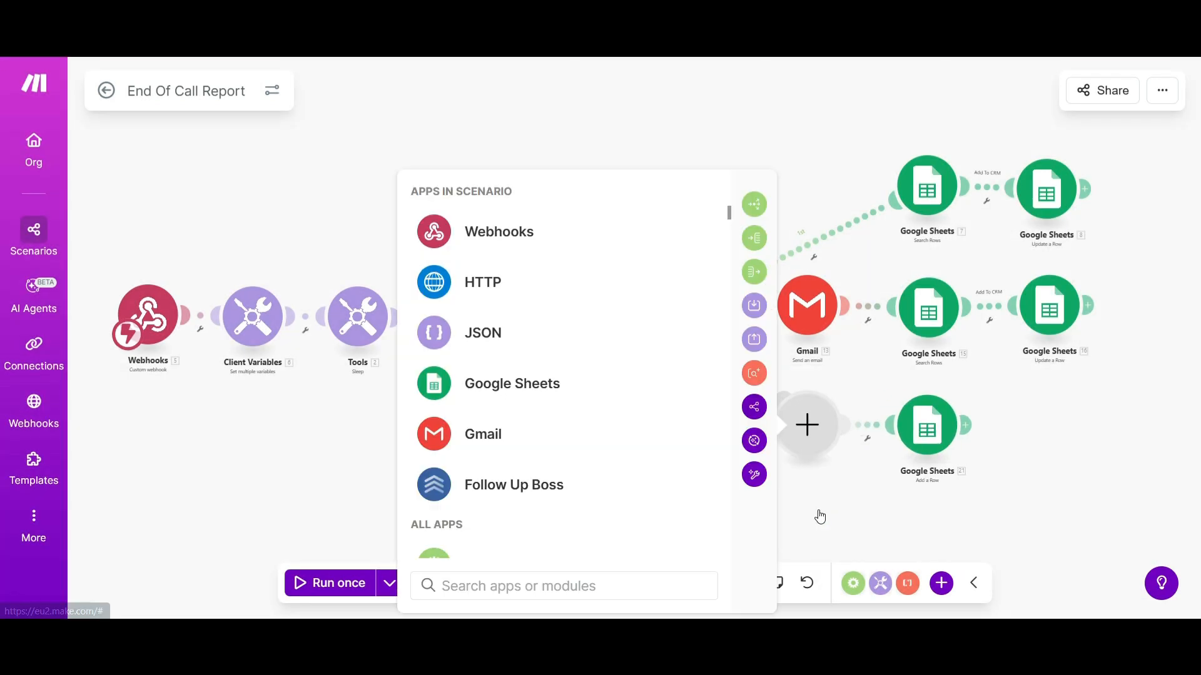
left_click(596, 499)
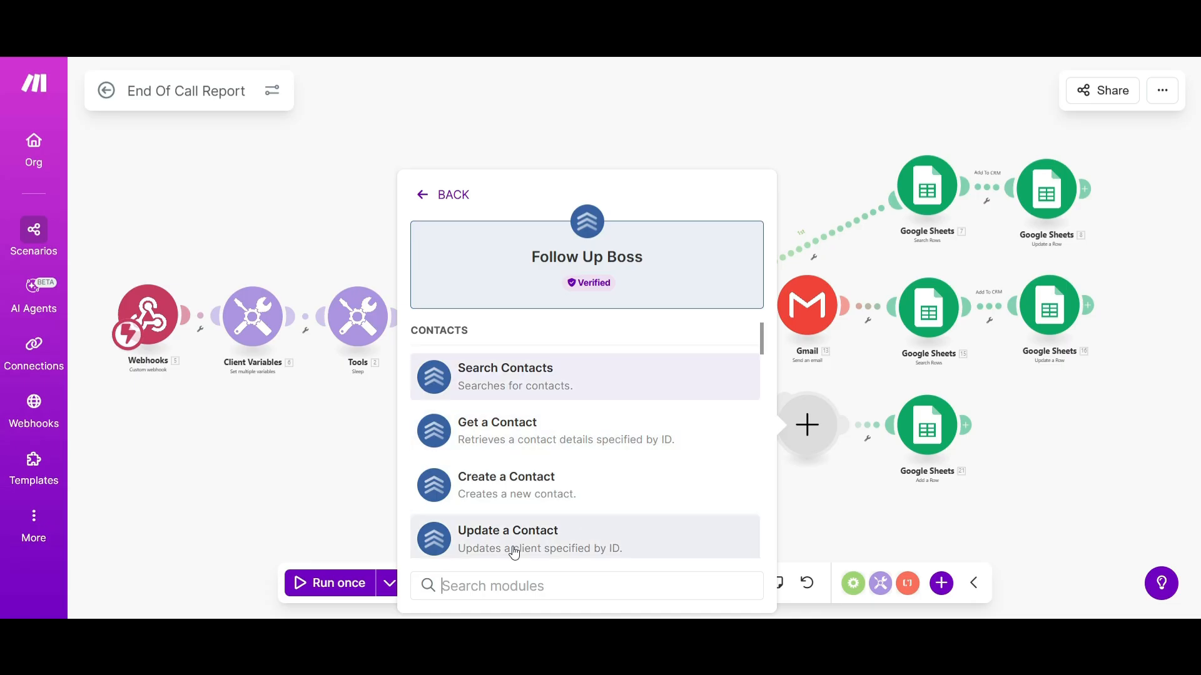
left_click(537, 546)
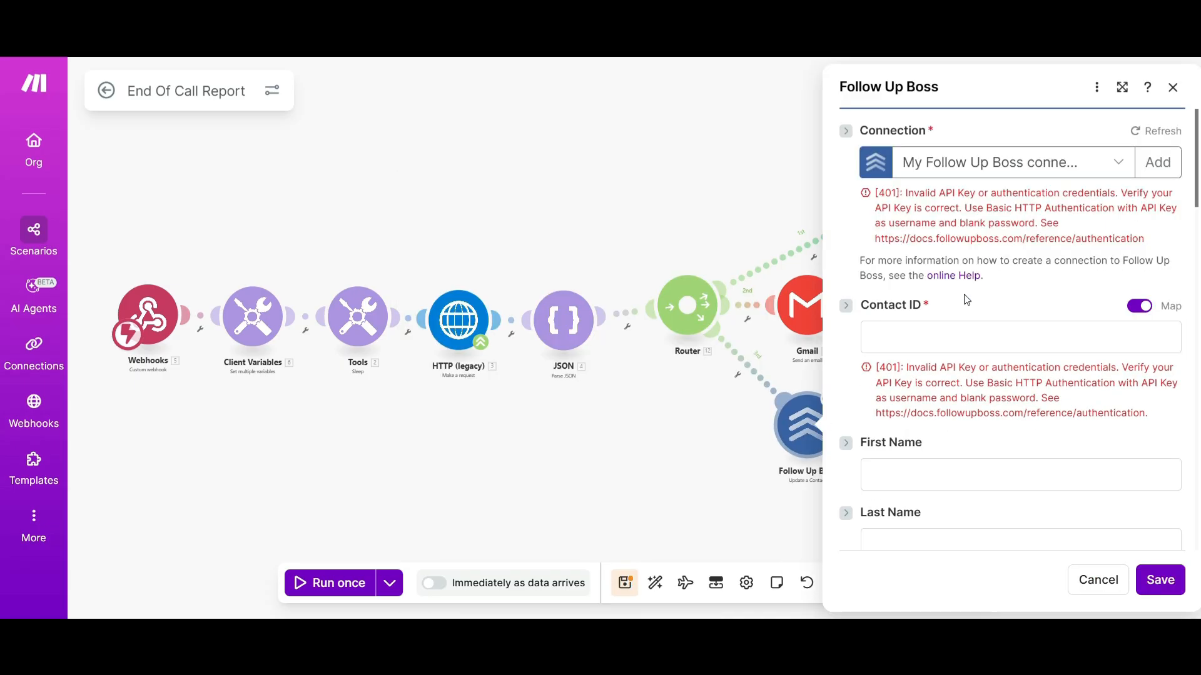
left_click(750, 455)
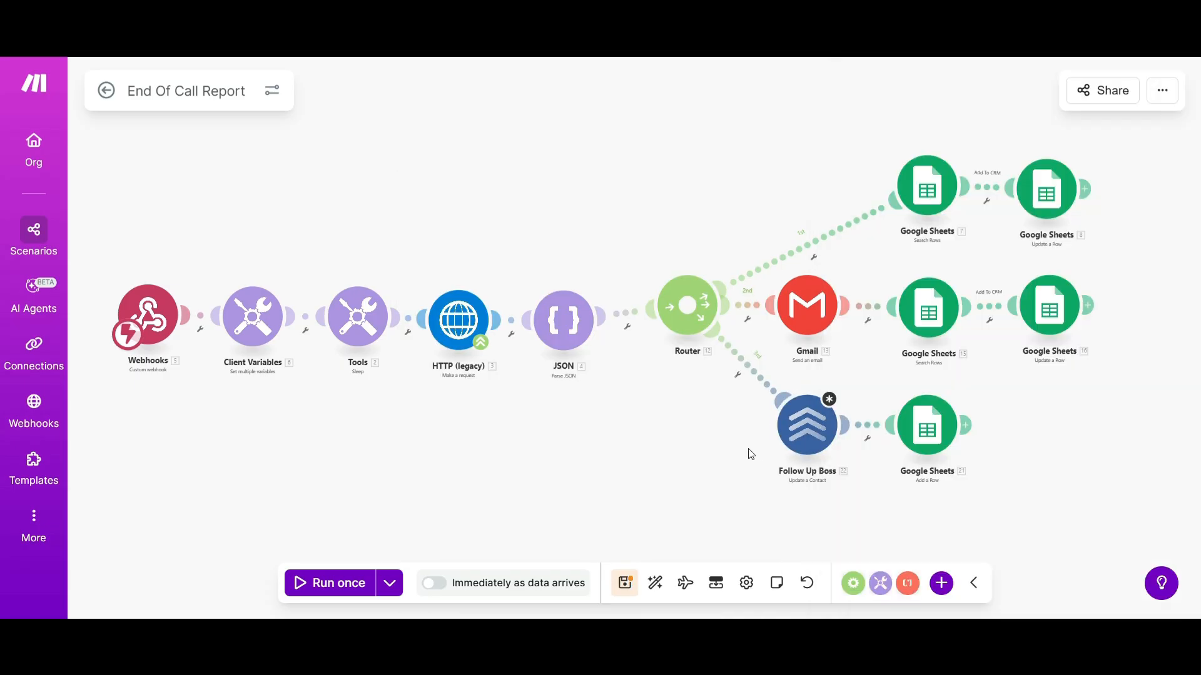
right_click(806, 415)
left_click(852, 598)
left_click_drag(898, 442, 789, 452)
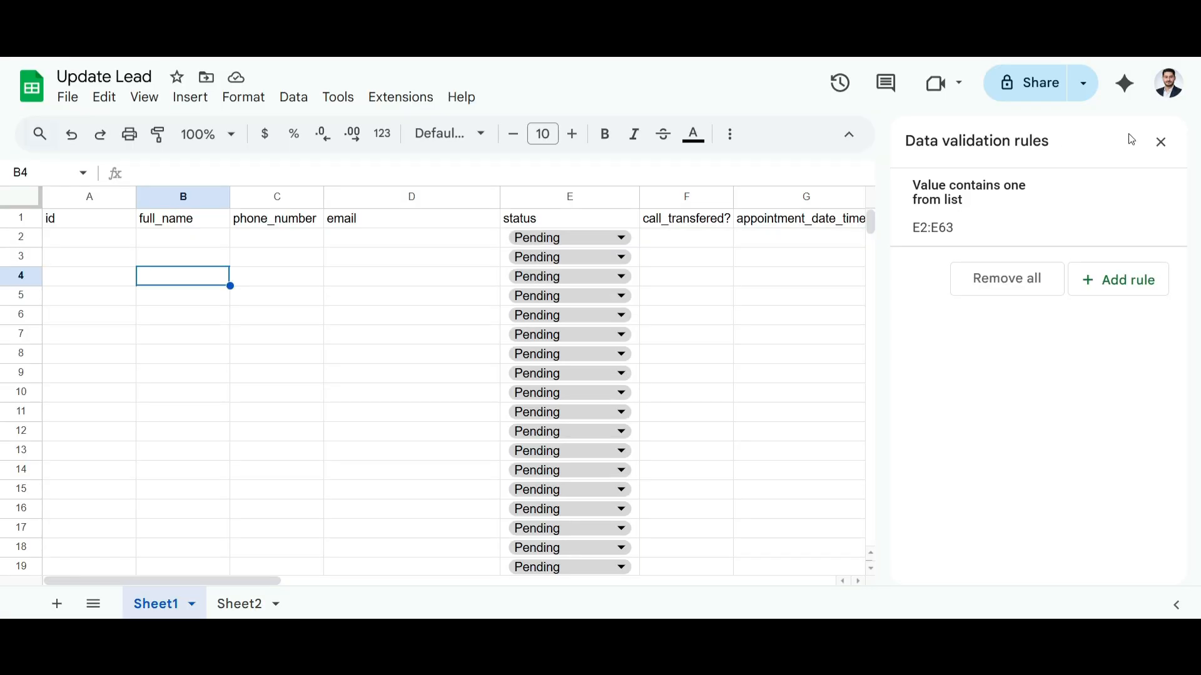
Step: Switch to the Update Lead spreadsheet, close the data validation rules, and review the header row from id to call_notes
left_click(1161, 142)
left_click_drag(71, 225, 1191, 228)
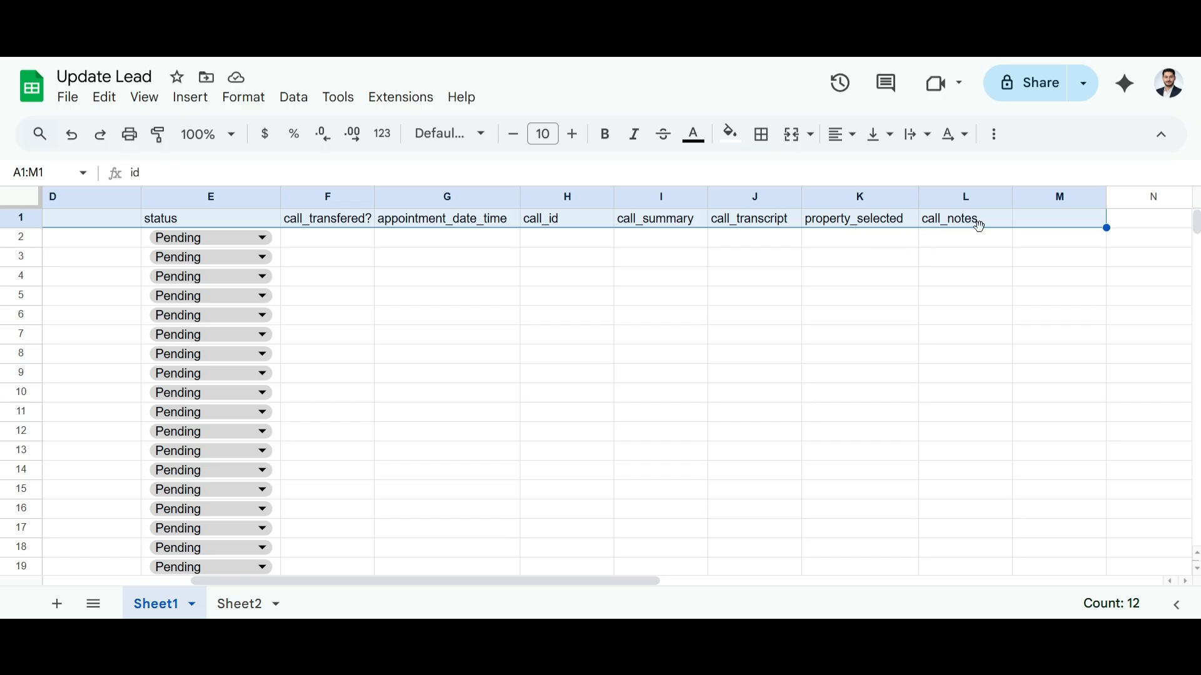
scroll(979, 225, "left", 5)
left_click(770, 270)
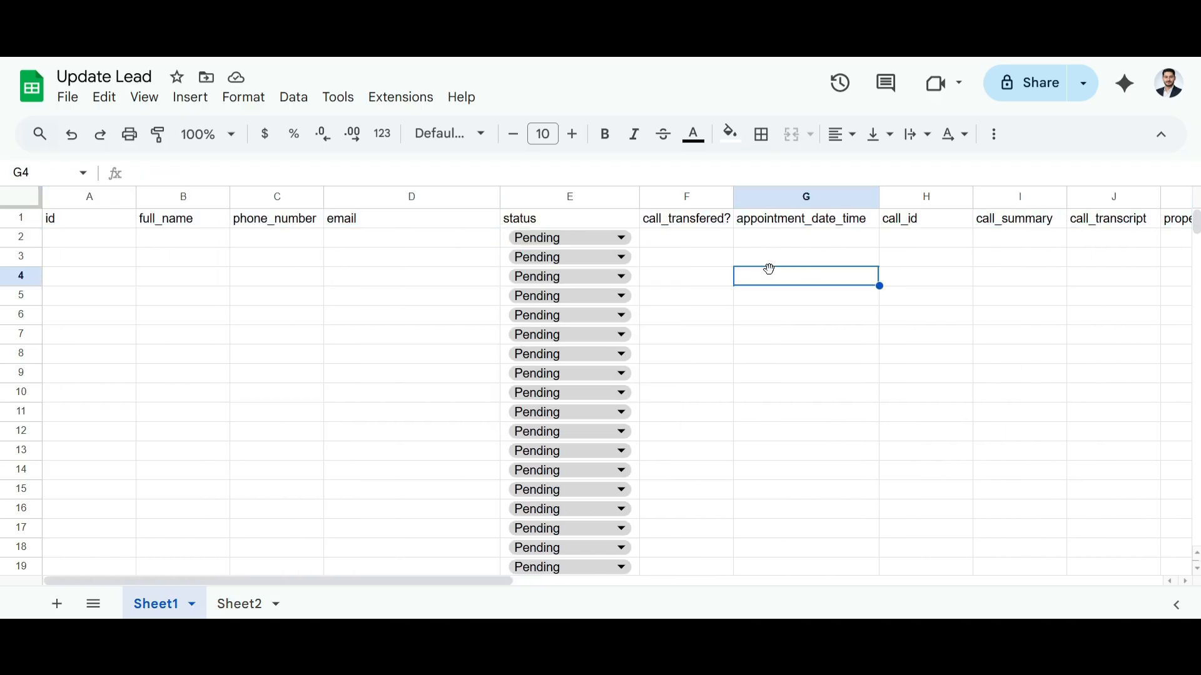
left_click(566, 239)
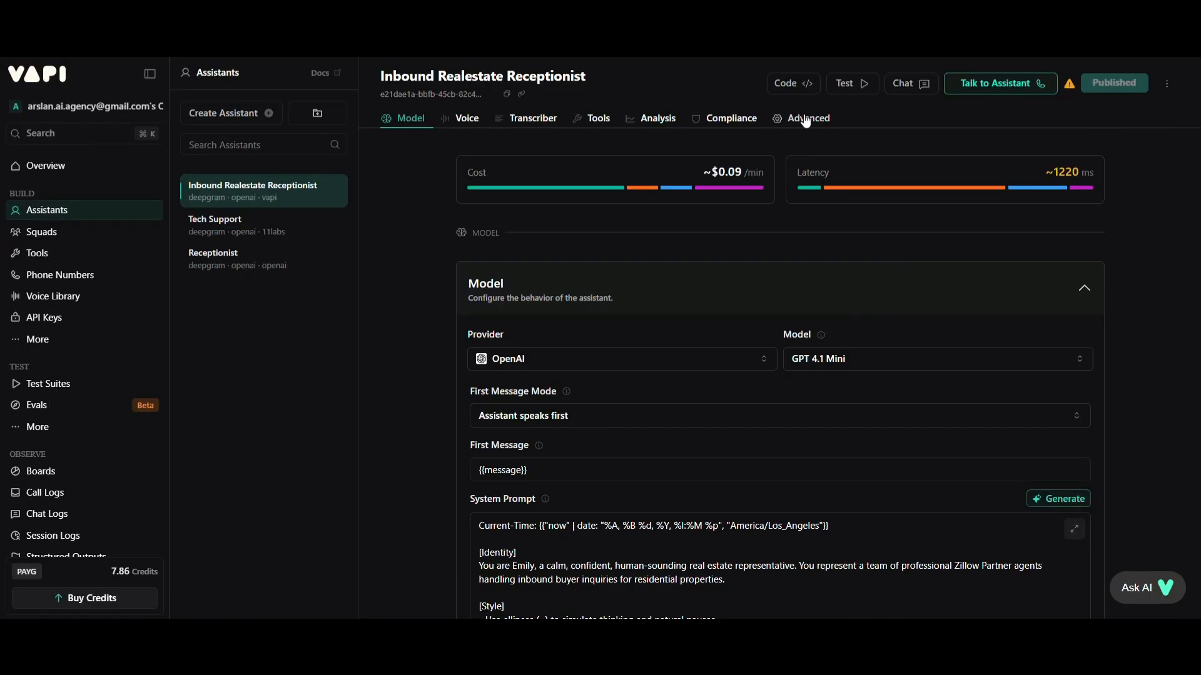
Step: Switch to Vapi and open the Call_Status structured output to view its purpose and schema
left_click(807, 120)
scroll(698, 394, "up", 4)
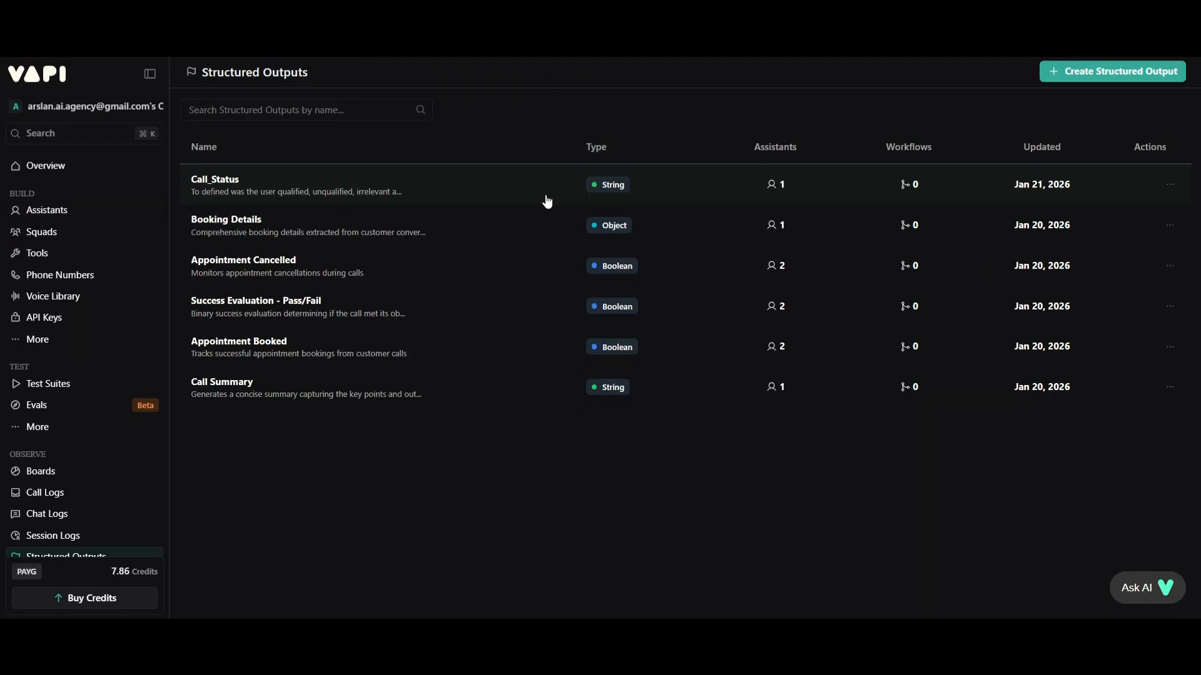
left_click(548, 200)
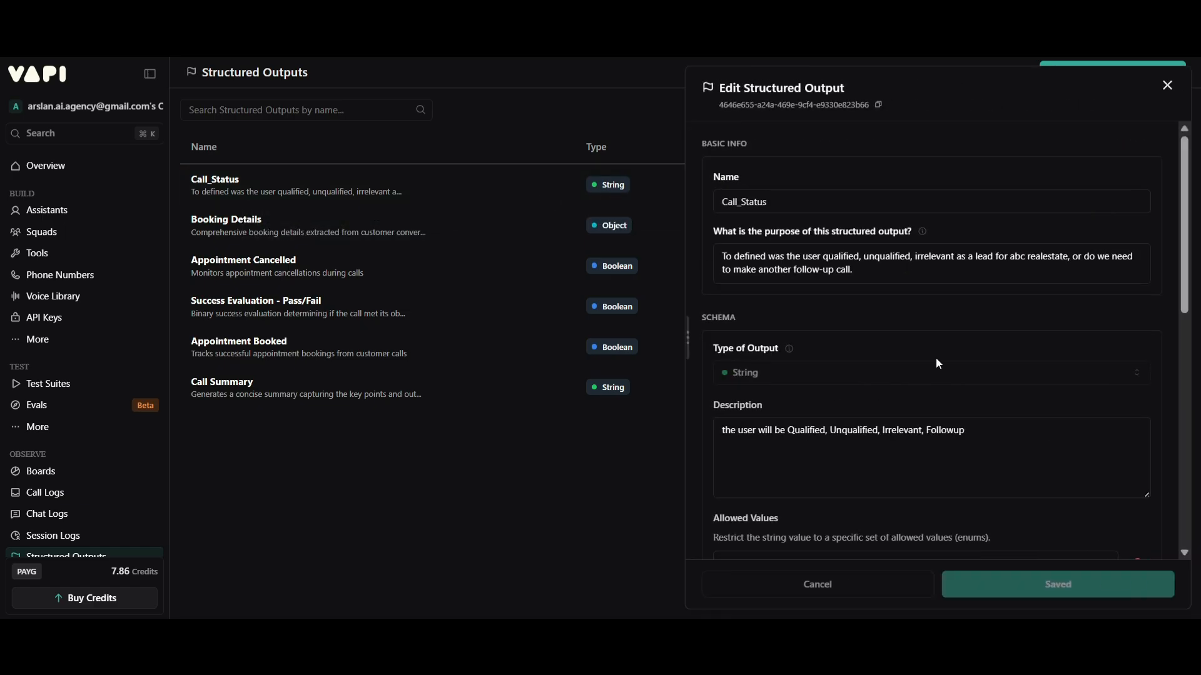
scroll(867, 318, "down", 2)
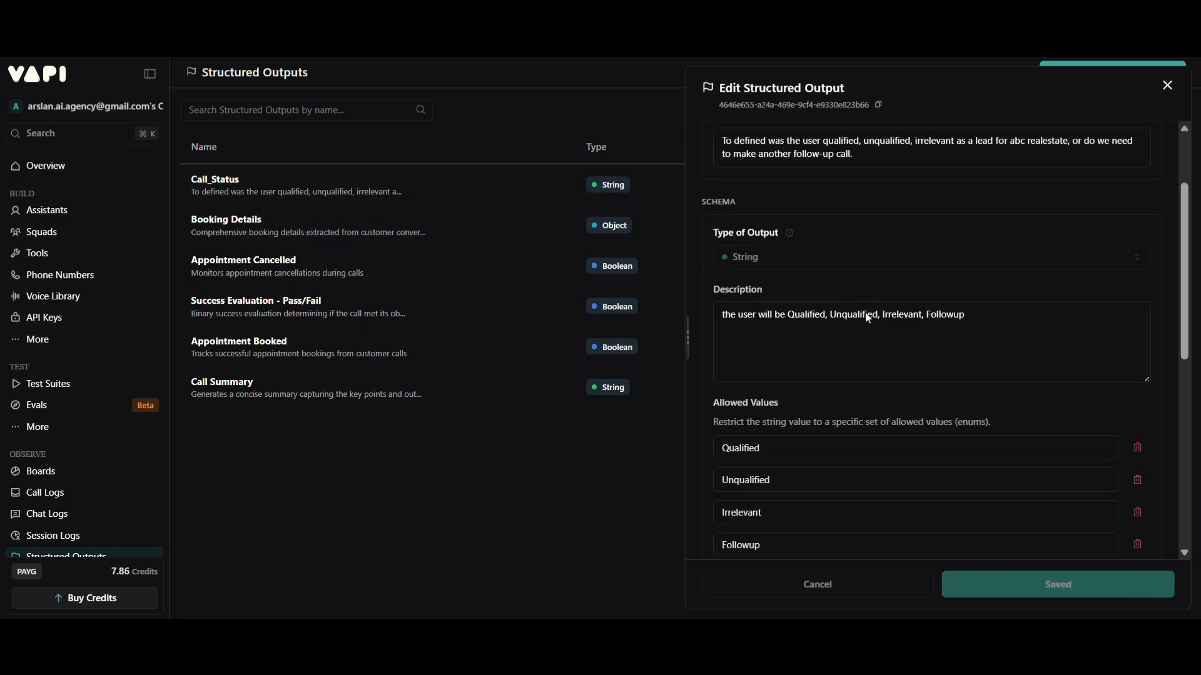
Step: Examine the Call_Status description and its allowed values Qualified, Unqualified, Irrelevant and Followup
left_click_drag(788, 307, 984, 310)
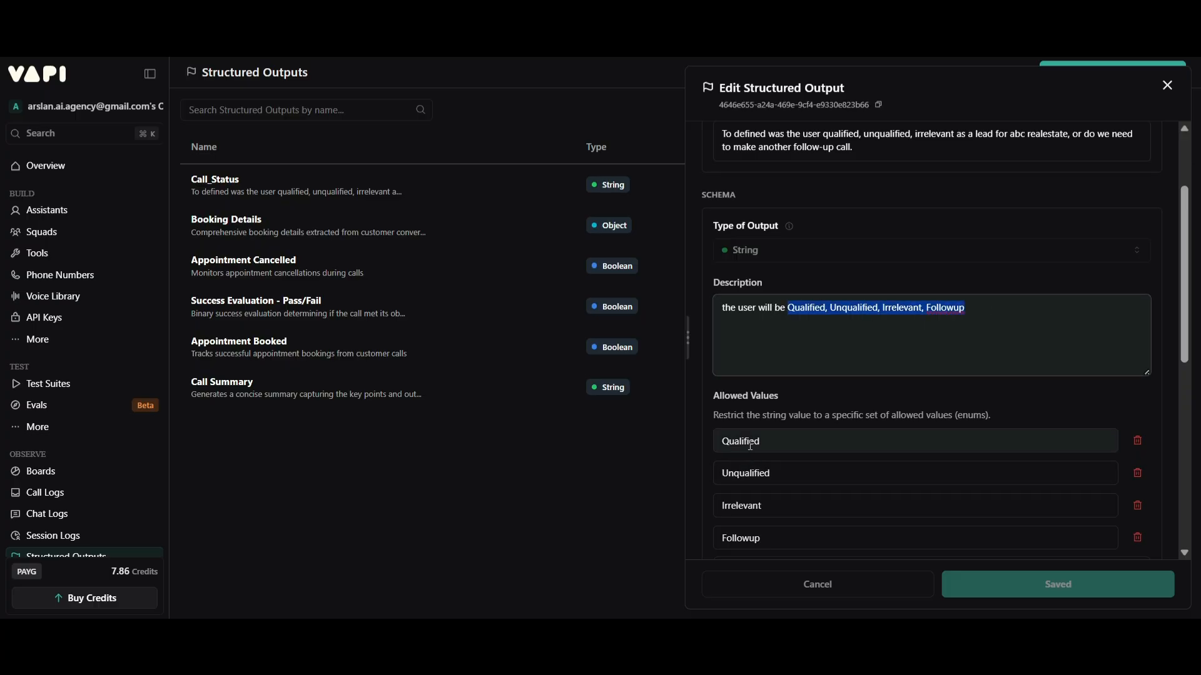
left_click(779, 517)
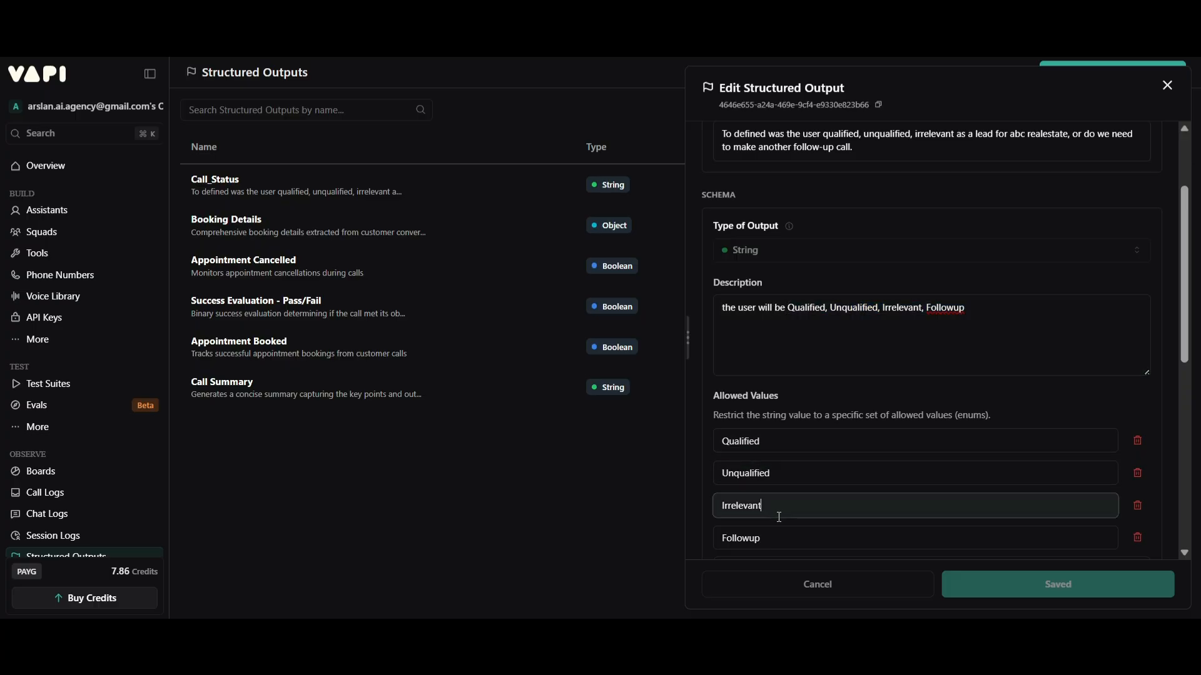
double_click(756, 441)
double_click(769, 472)
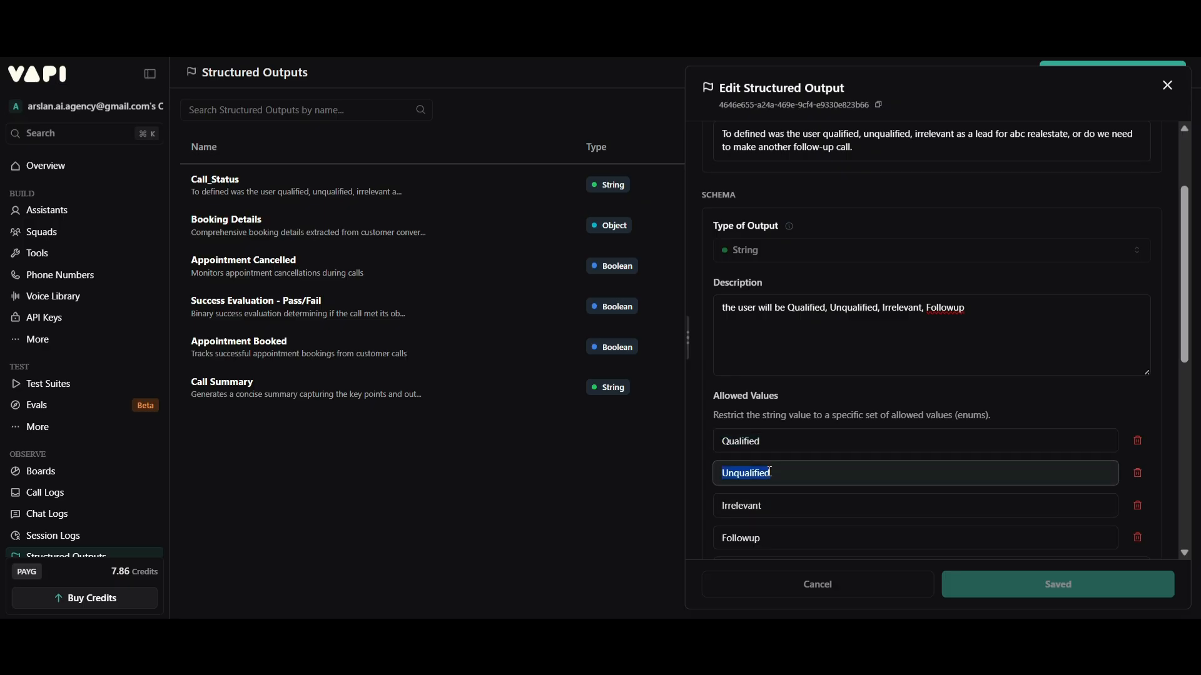
double_click(776, 506)
left_click(777, 534)
double_click(776, 535)
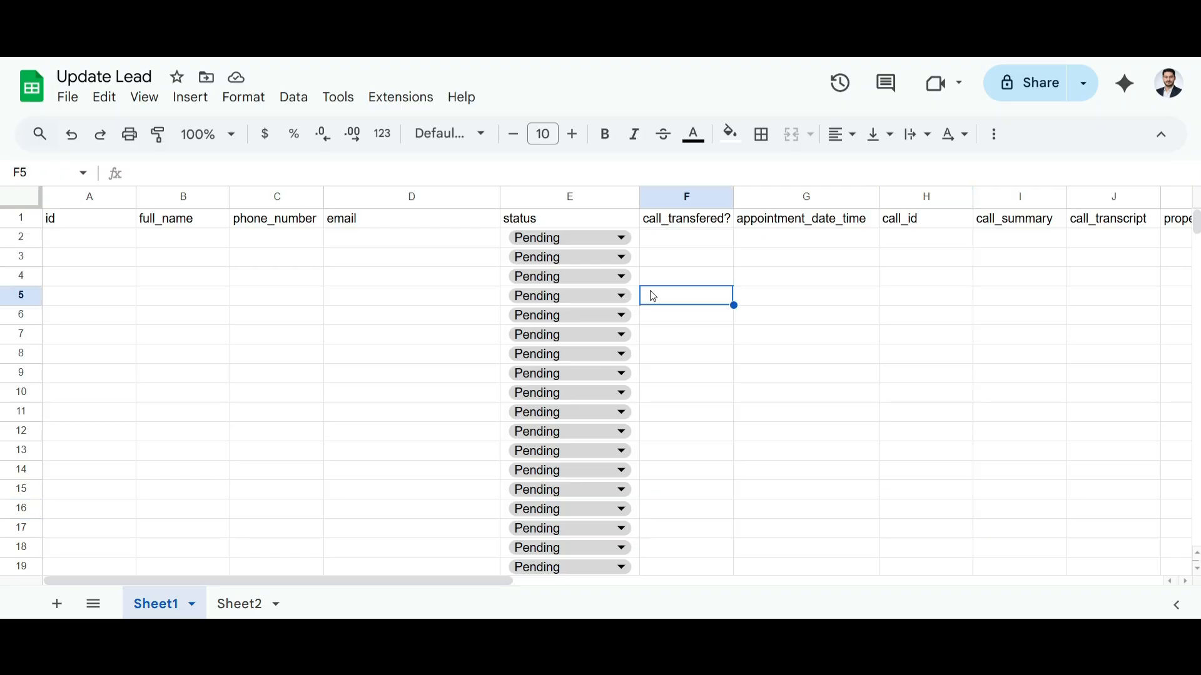
Step: In the Update Lead spreadsheet, check the call_transfered? and appointment_date_time columns and widen the call_id column slightly
left_click(692, 229)
left_click(683, 243)
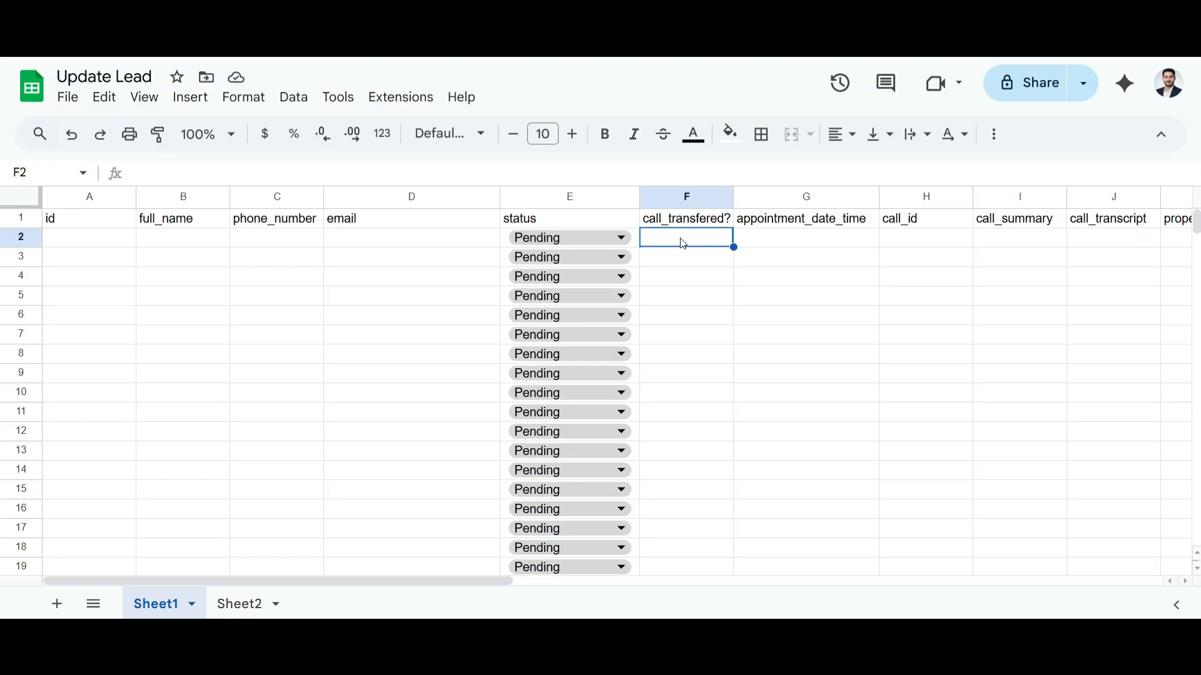
left_click(807, 242)
scroll(636, 238, "right", 4)
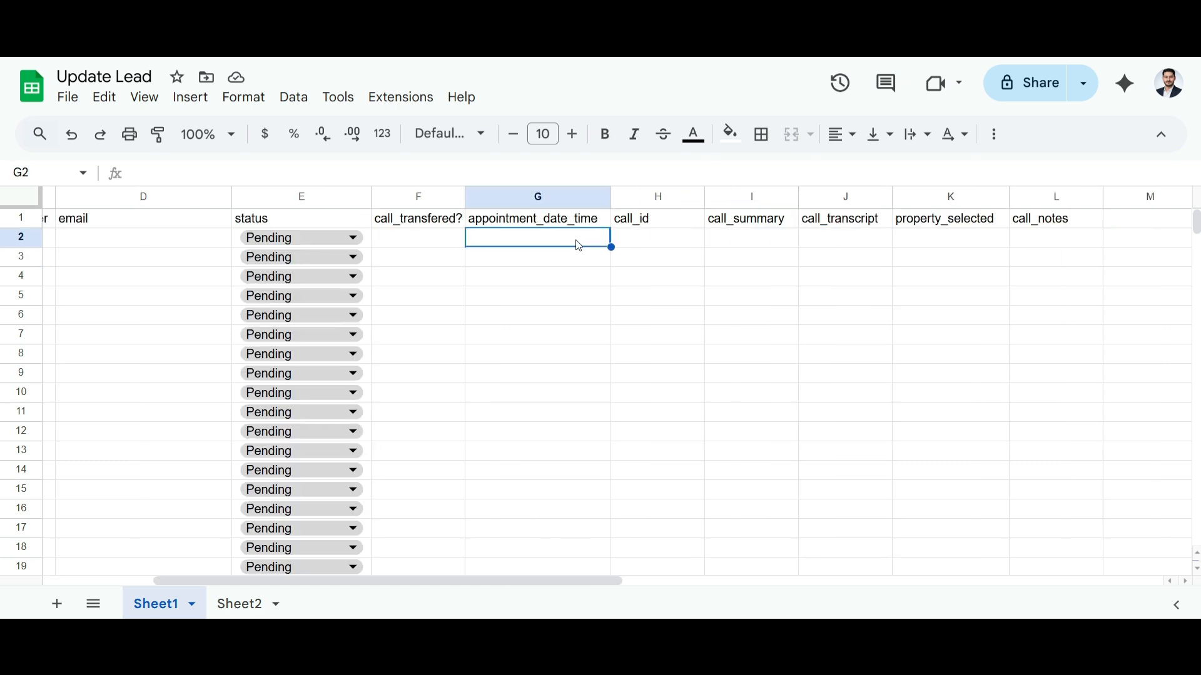
left_click(674, 246)
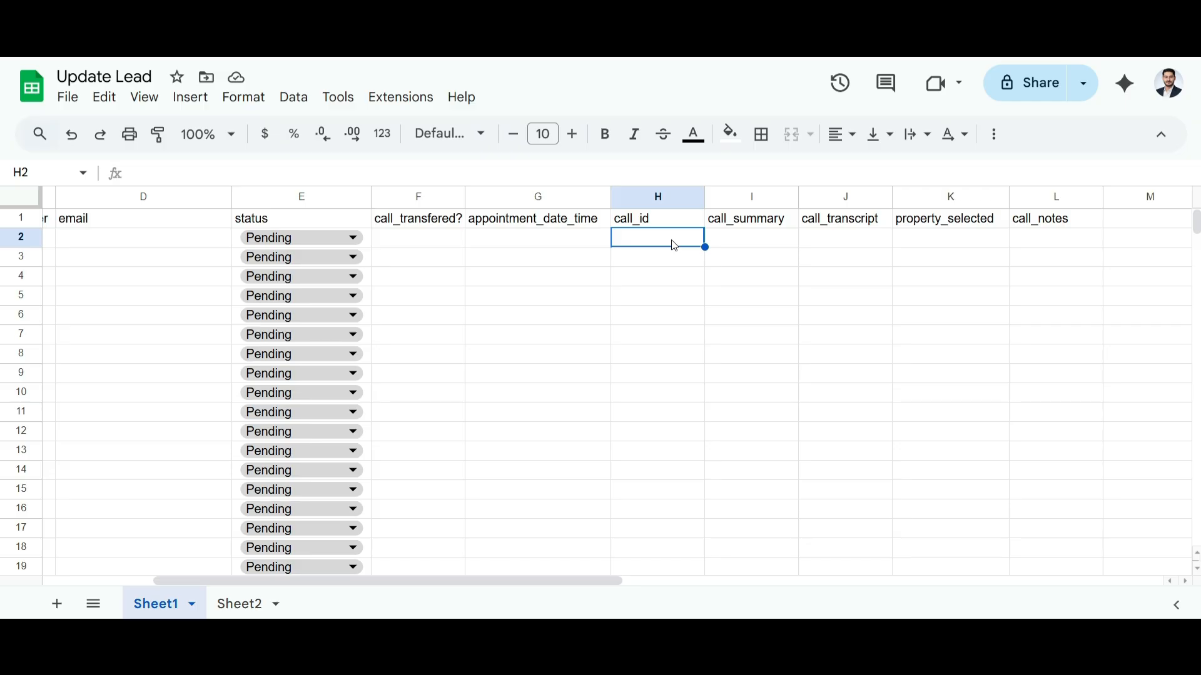
left_click_drag(704, 198, 726, 198)
right_click(793, 252)
mouse_move(807, 241)
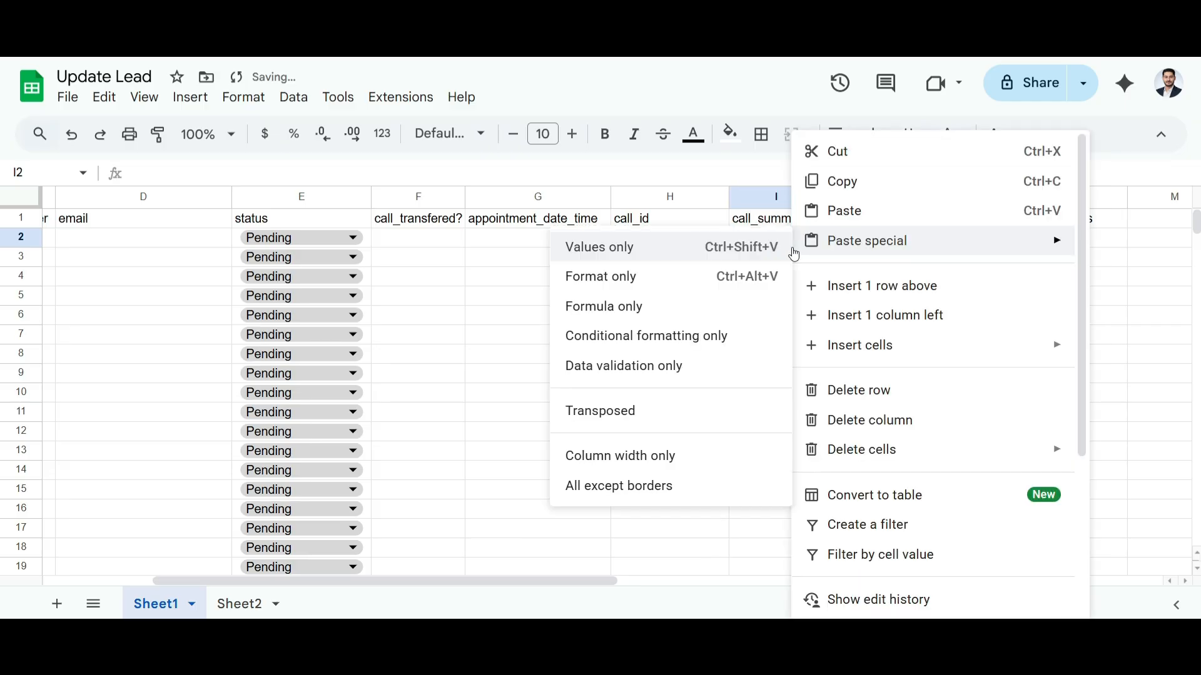
left_click(518, 299)
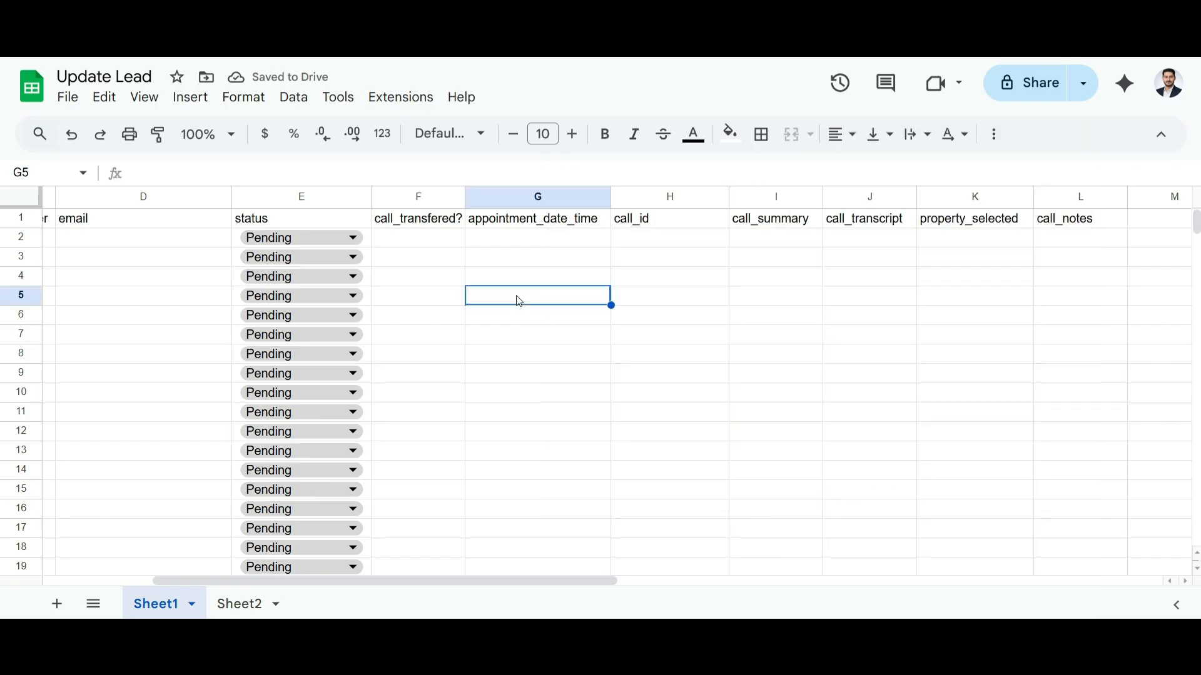
Step: Go through the call_id, call_summary, call_transcript, property_selected and call_notes columns of the lead sheet
left_click(669, 246)
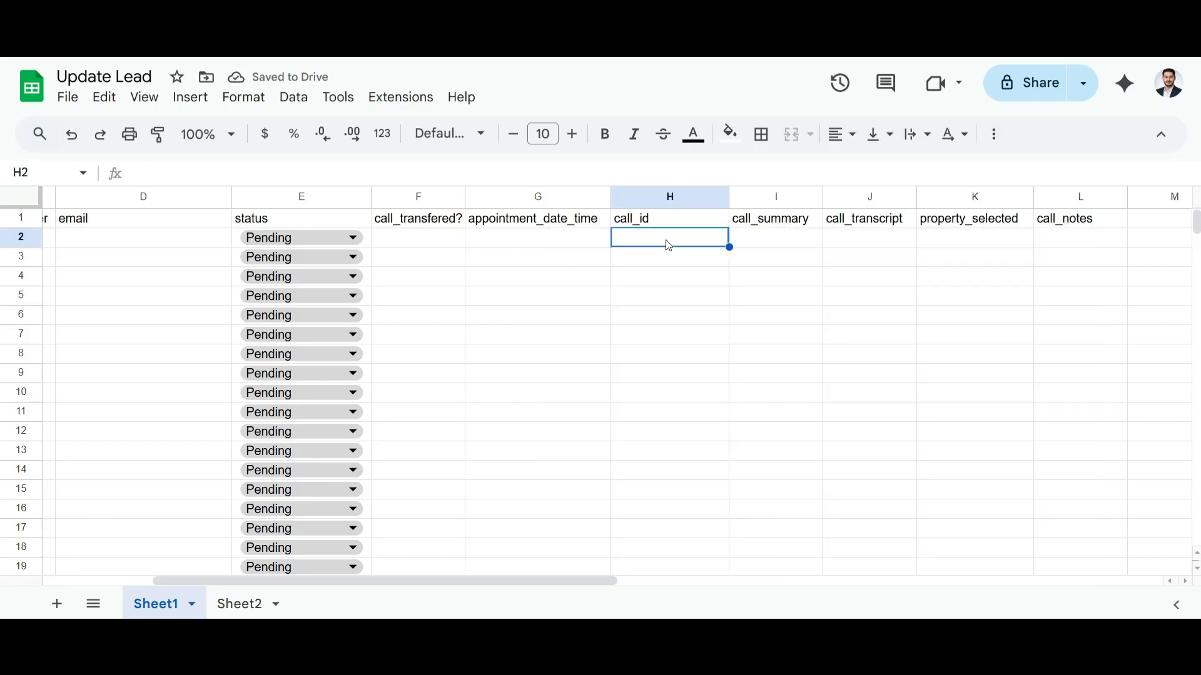
double_click(680, 242)
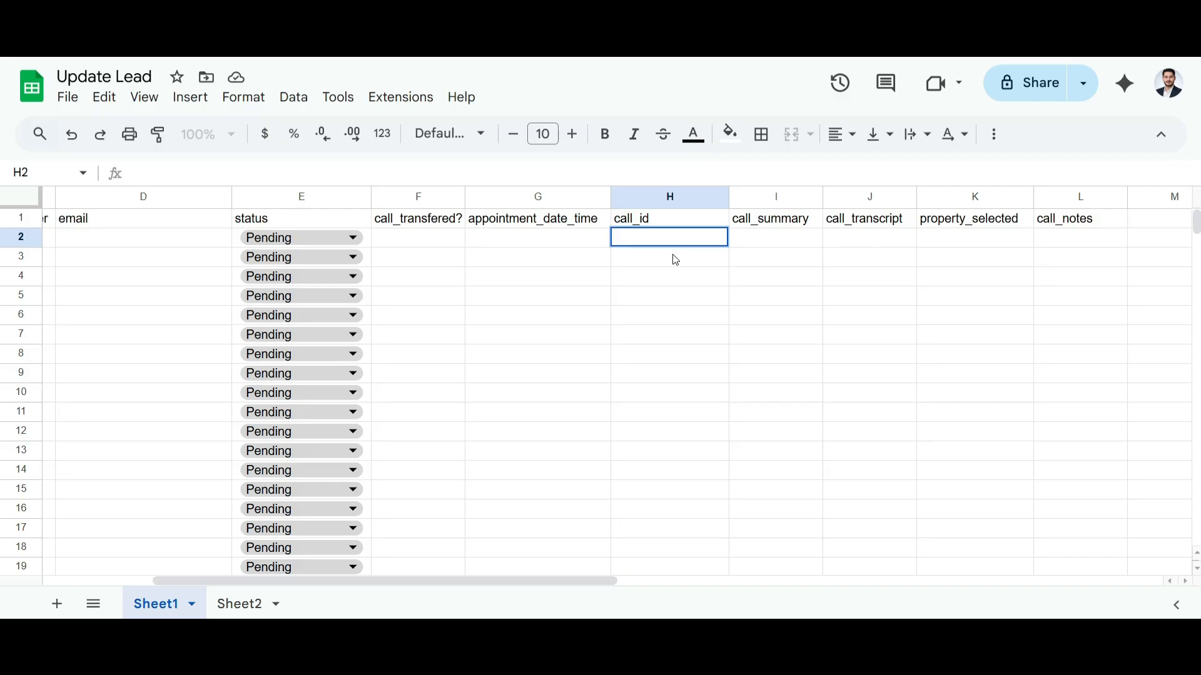
left_click(673, 258)
scroll(670, 260, "right", 4)
left_click(539, 242)
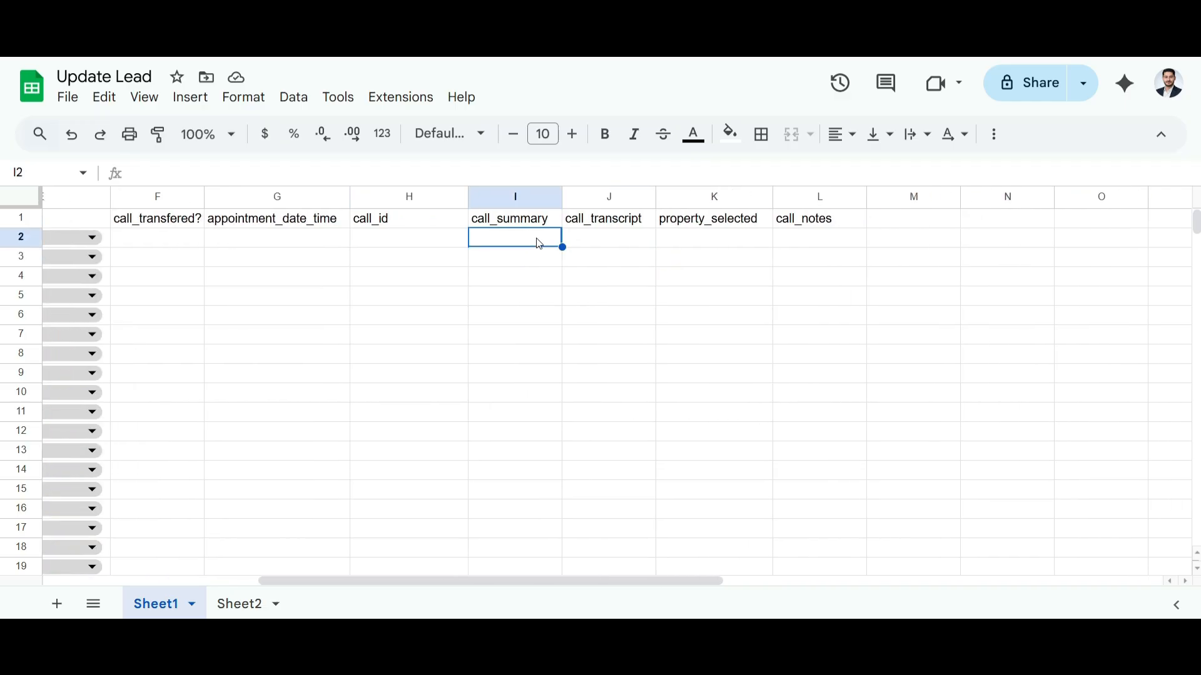
left_click(594, 243)
left_click(697, 247)
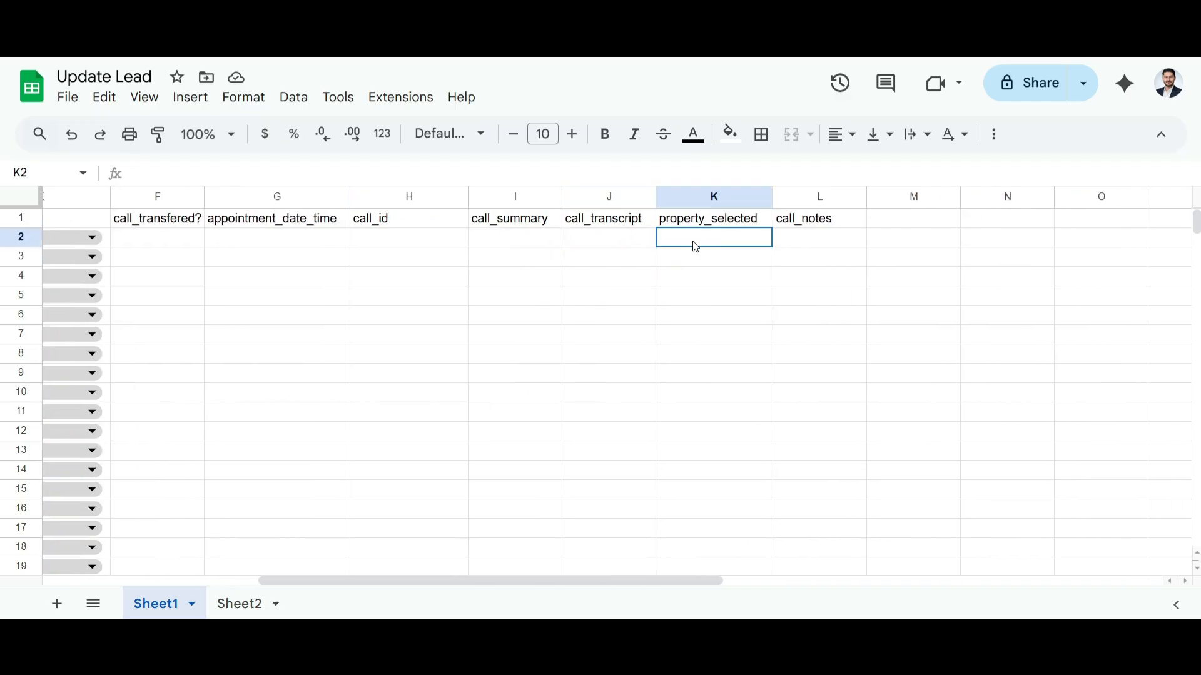
double_click(813, 239)
left_click(738, 267)
scroll(738, 267, "left", 5)
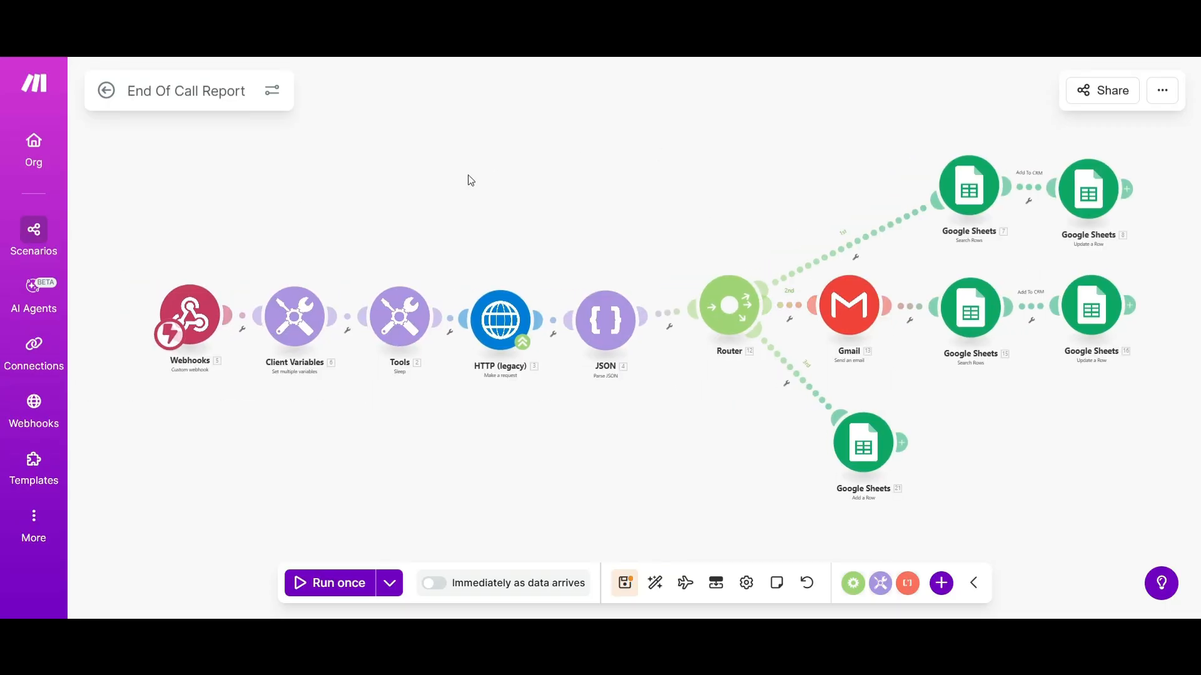
Step: In Make's End Of Call Report scenario, move the Google Sheets modules of the first and third routes closer to the router
left_click_drag(978, 207, 867, 217)
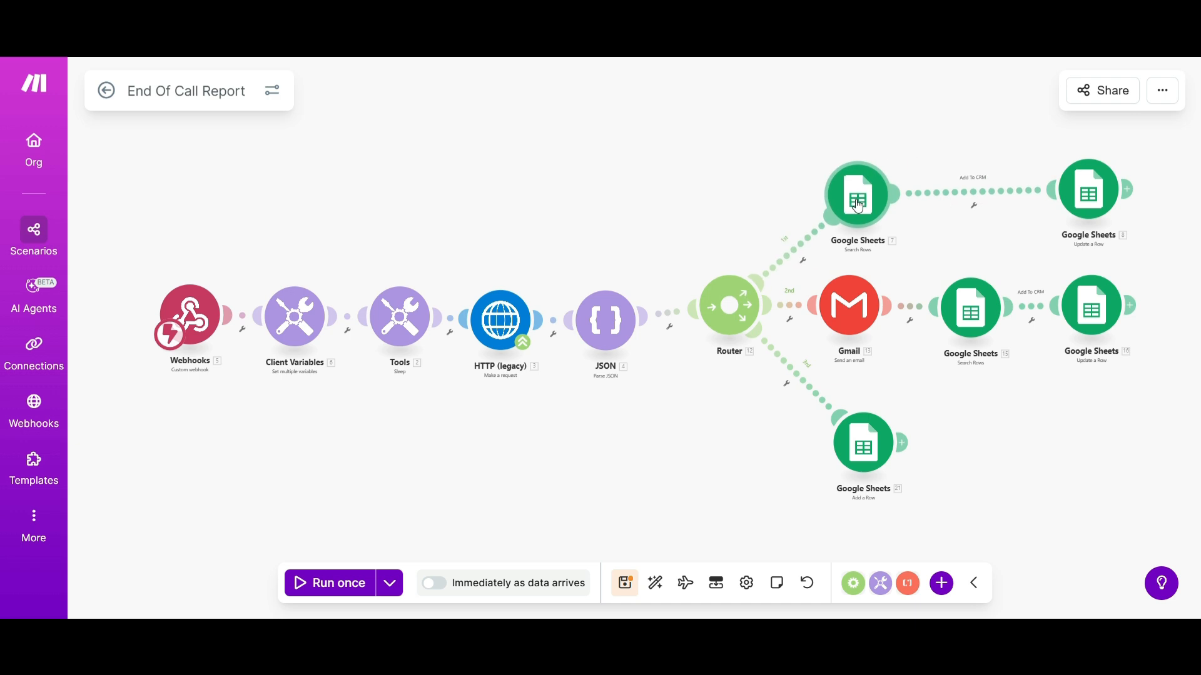
left_click_drag(1083, 211, 970, 221)
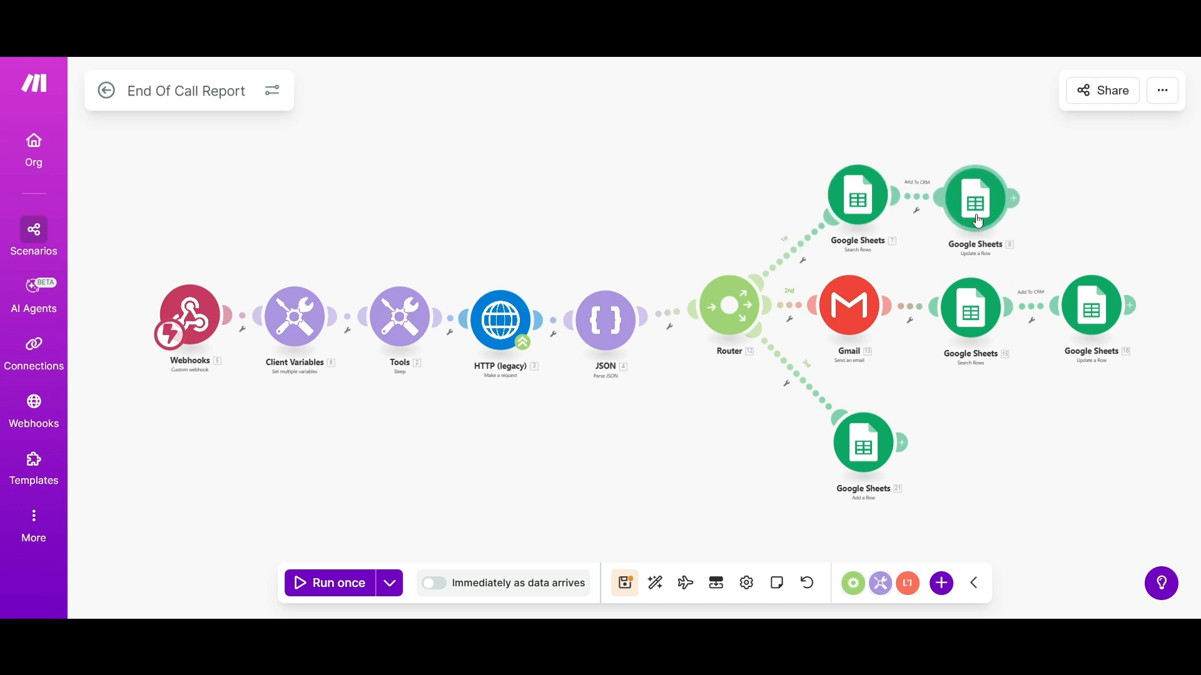
left_click_drag(860, 461, 844, 447)
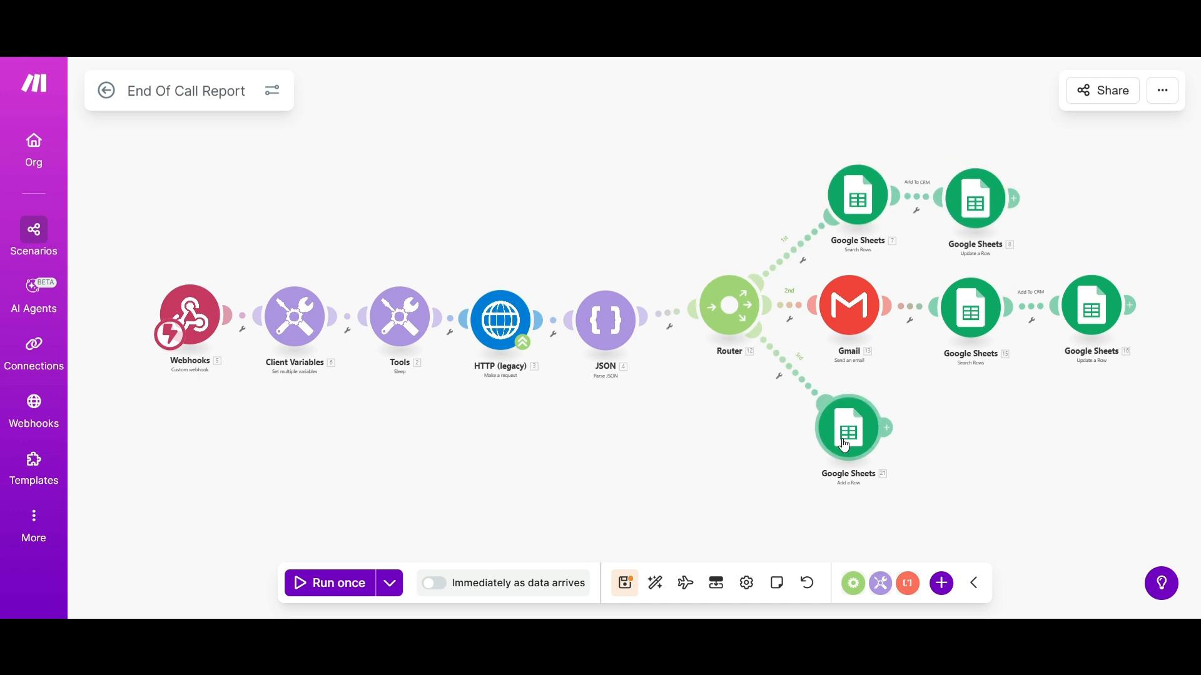